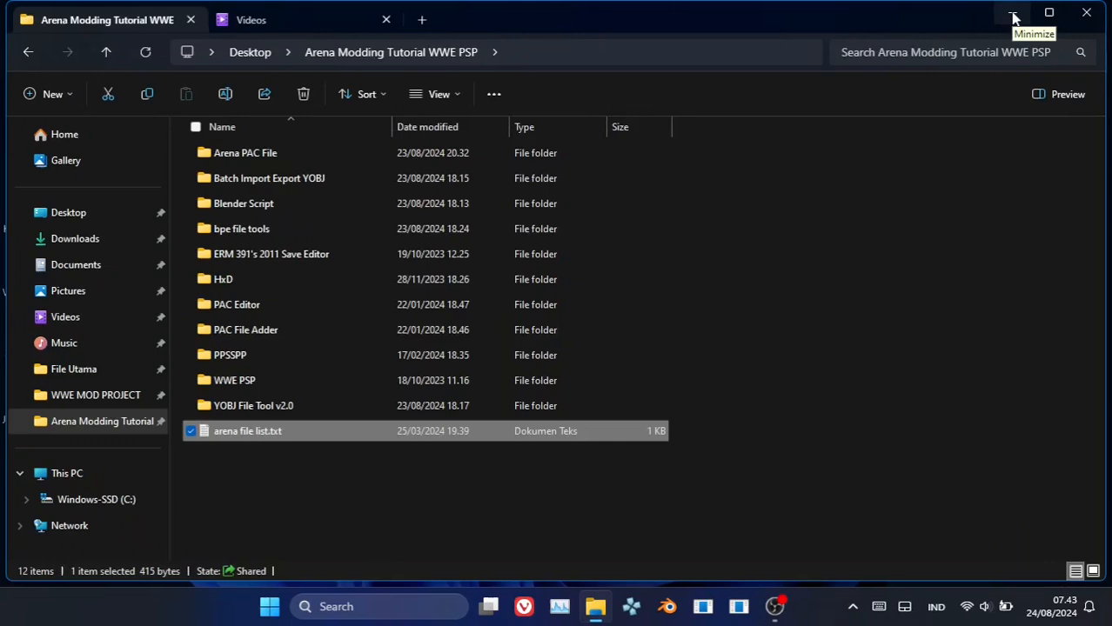
- Open bg.pac from the WWE PSP game's PSP_GAME/USRDIR/pac/bg folder in PAC Editor
left_click(1013, 16)
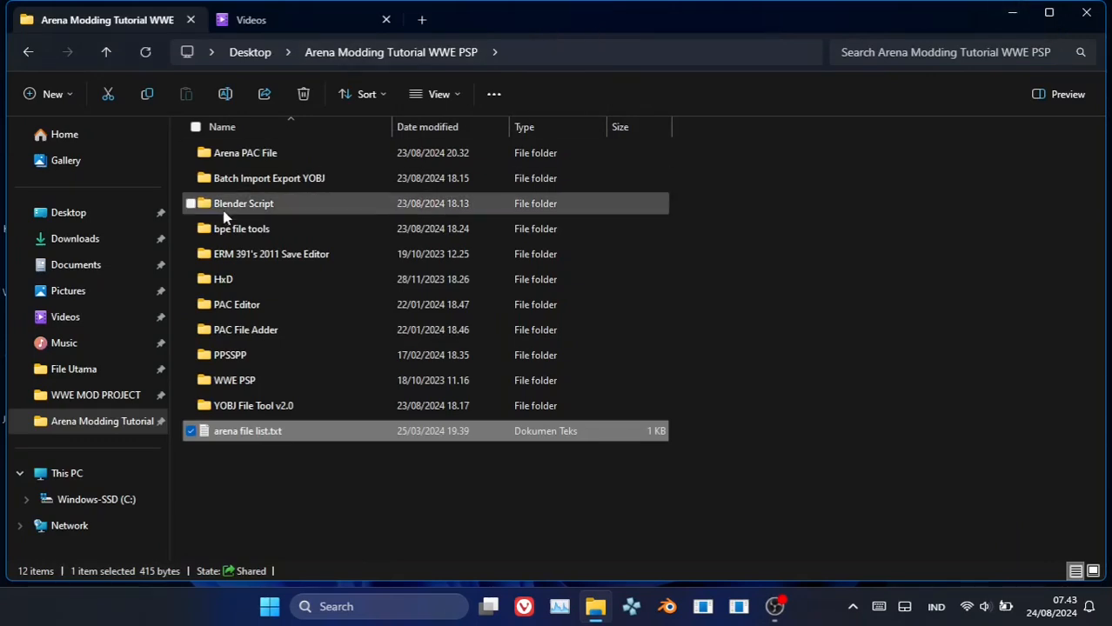
double_click(280, 380)
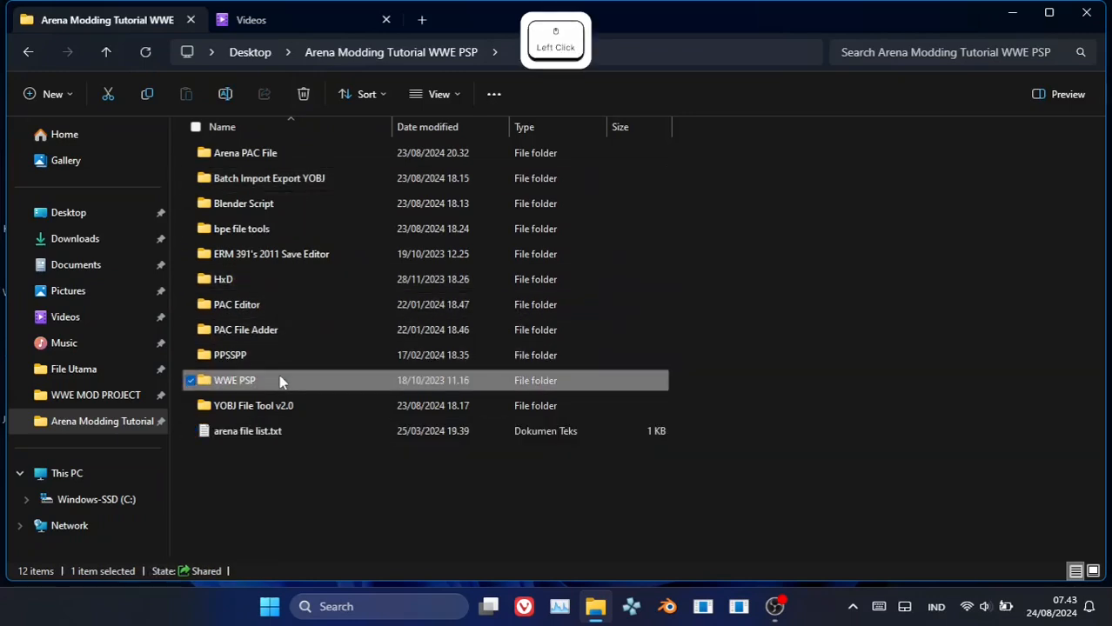
double_click(268, 161)
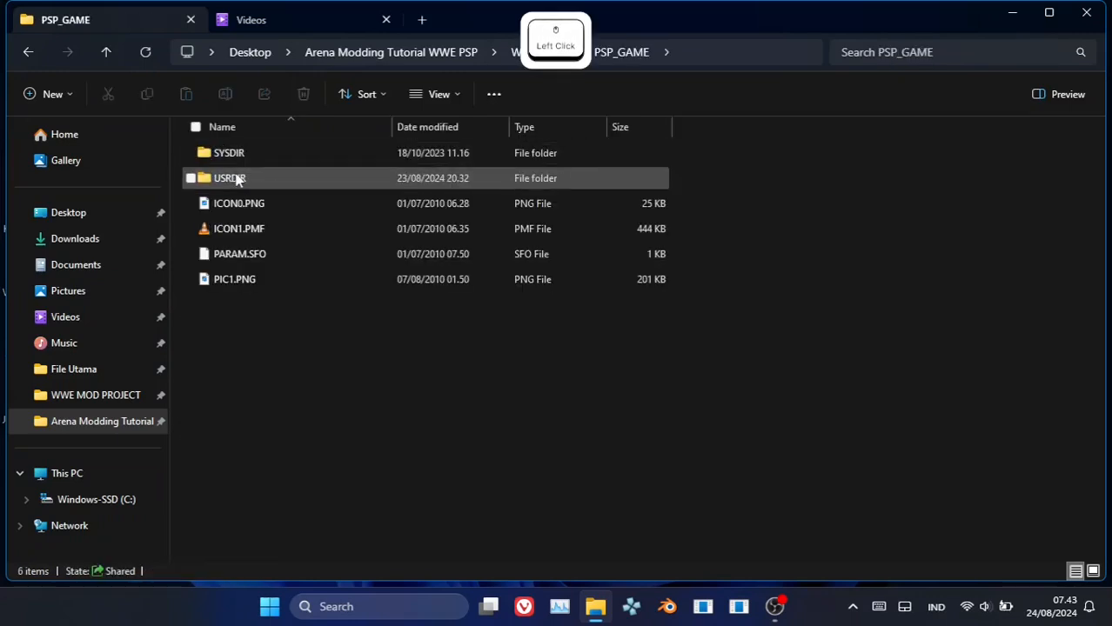
double_click(228, 179)
left_click(236, 181)
double_click(238, 180)
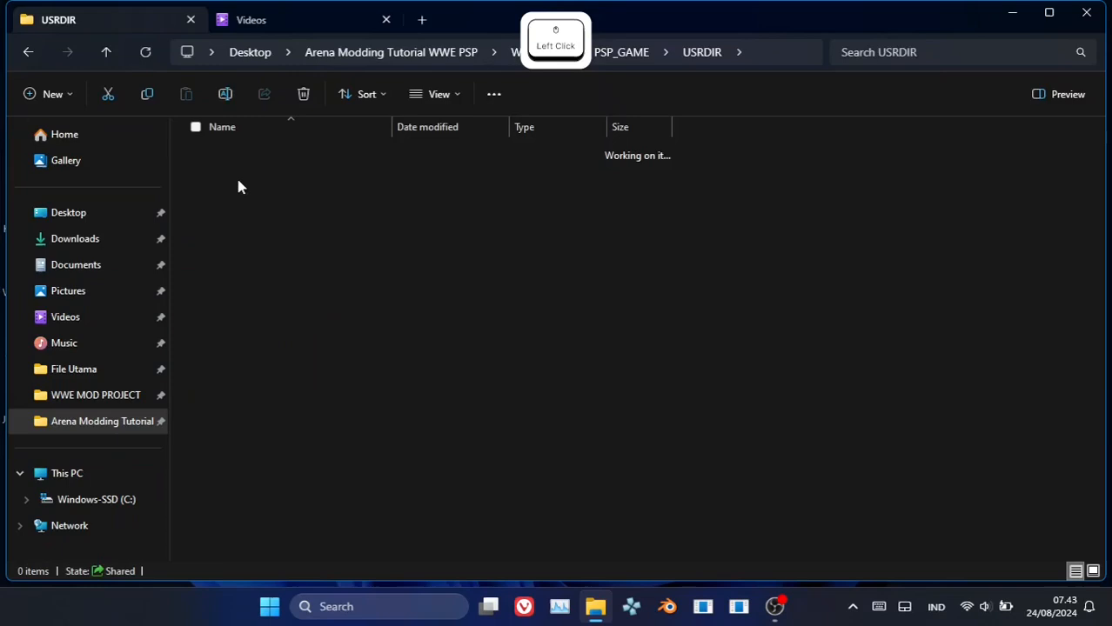
double_click(237, 152)
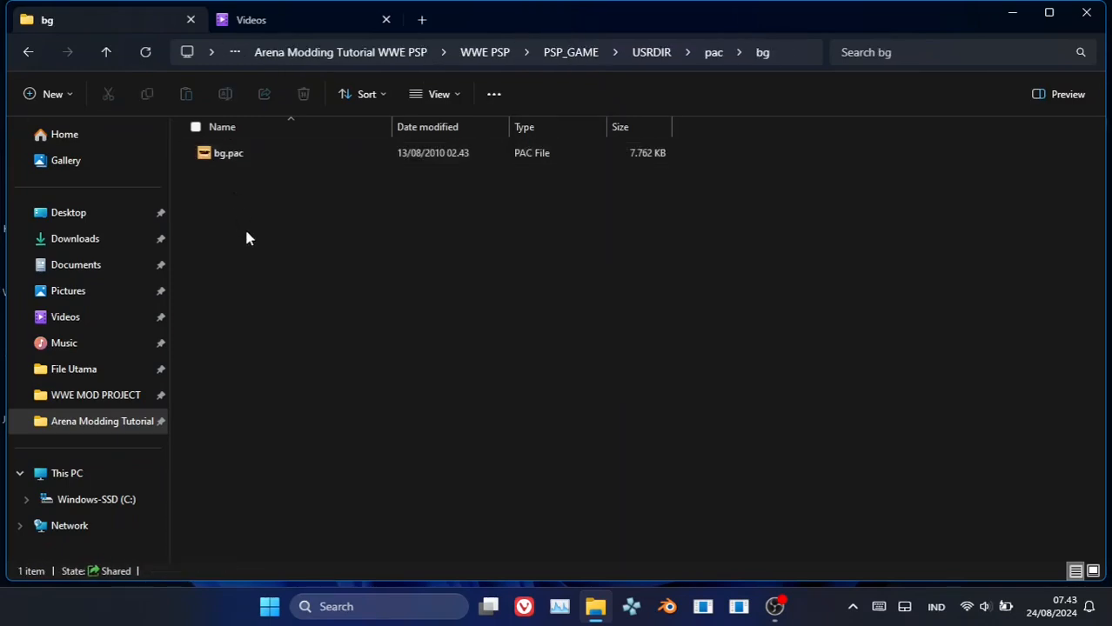
left_click(230, 161)
left_click(230, 154)
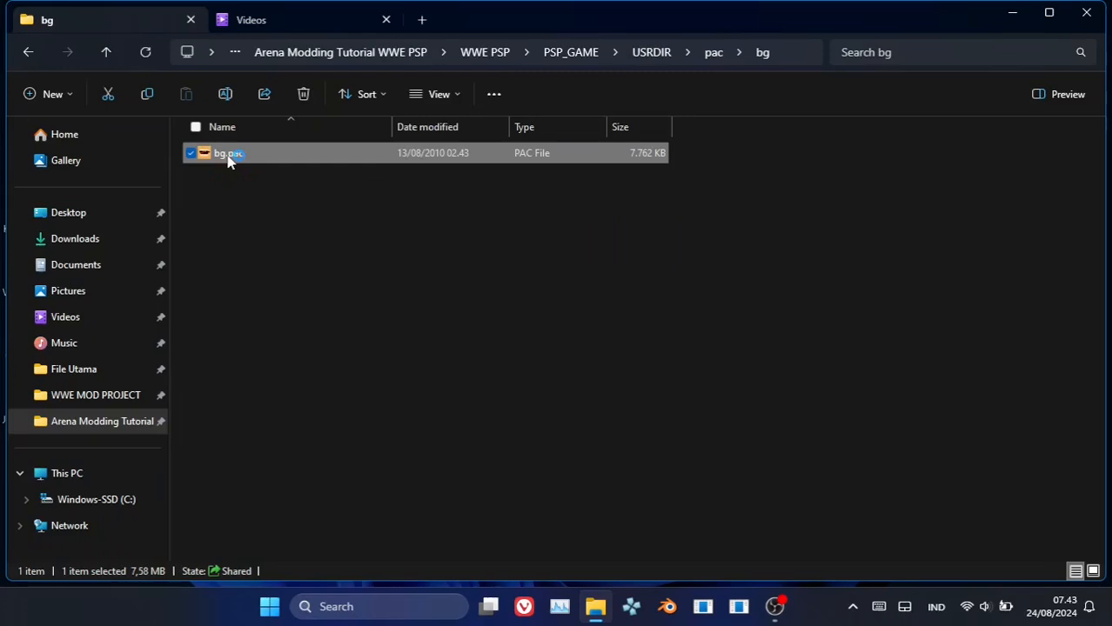
double_click(229, 157)
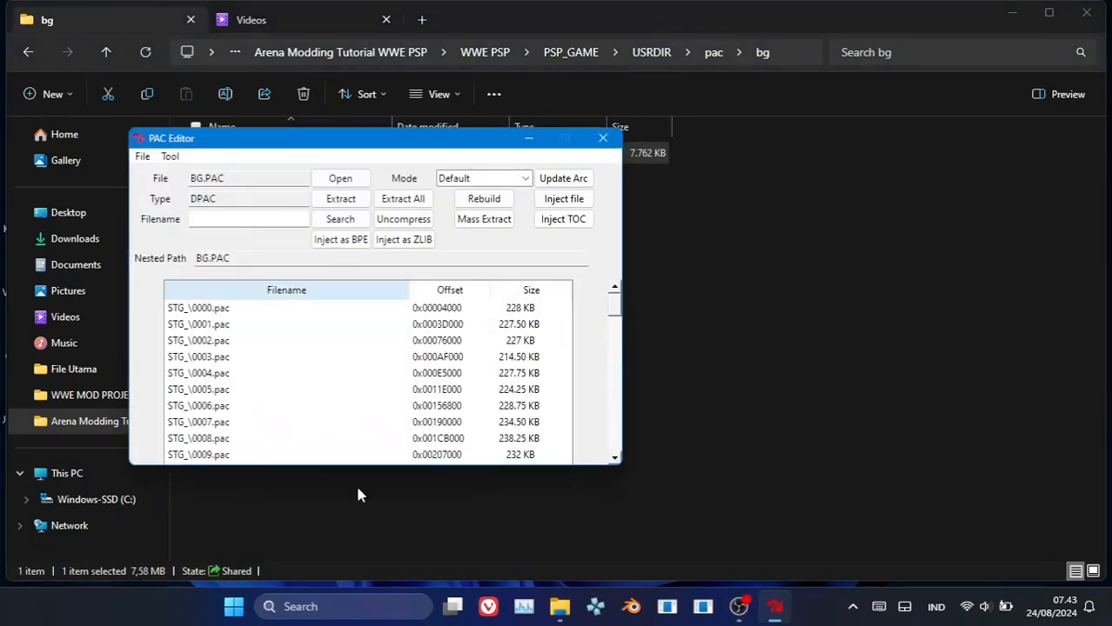
- Switch to the browser and check the forum list of arena IDs for the bg00-Smackdown entry
left_click(487, 605)
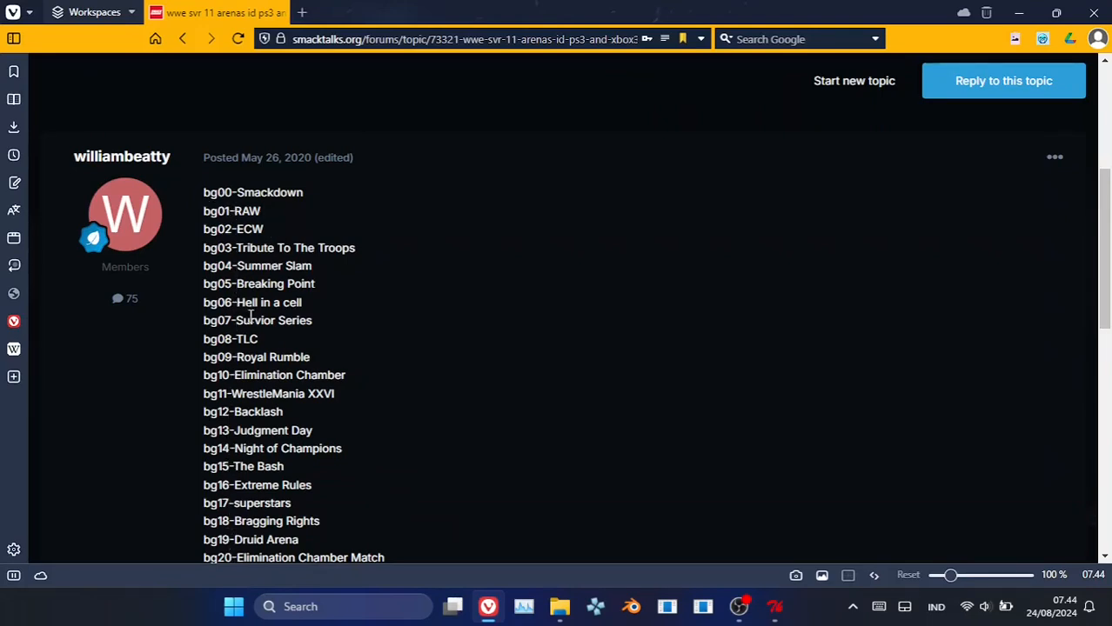
left_click_drag(306, 191, 201, 198)
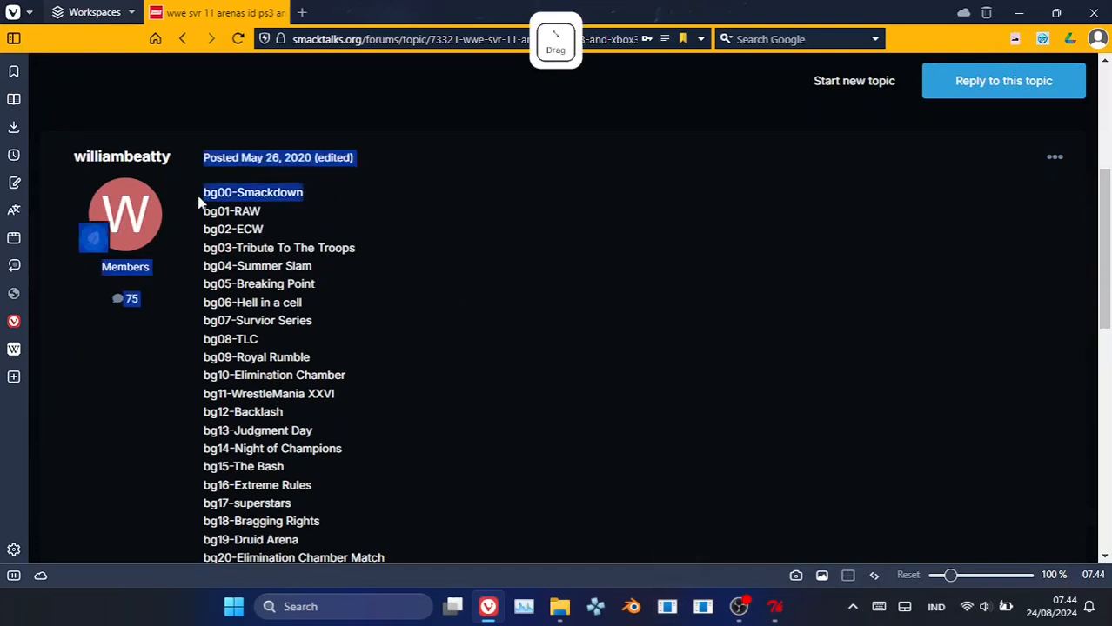
left_click(561, 546)
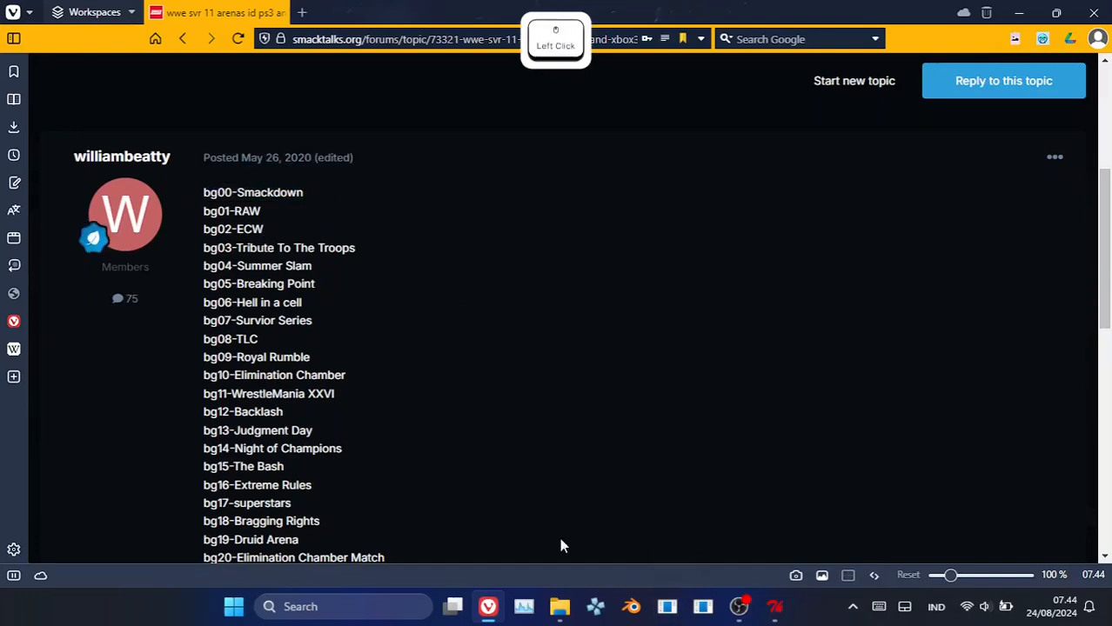
left_click(1019, 12)
- Extract STG_\0000.pac from bg.pac into the Arena PAC File folder as 0000.pac, and close PAC Editor
left_click(213, 309)
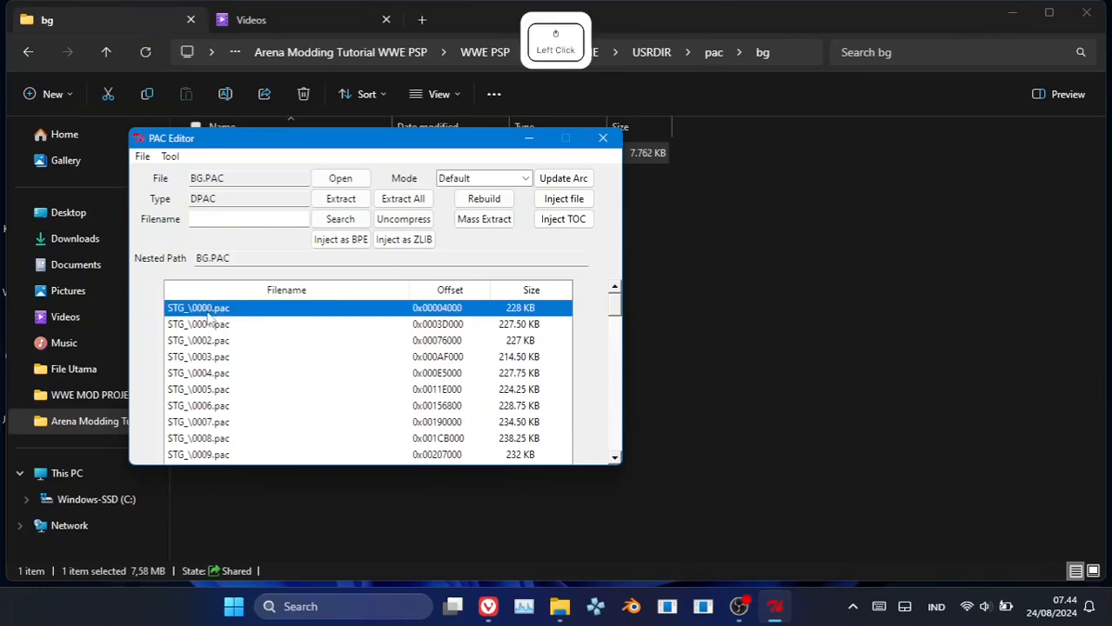
left_click_drag(282, 139, 595, 136)
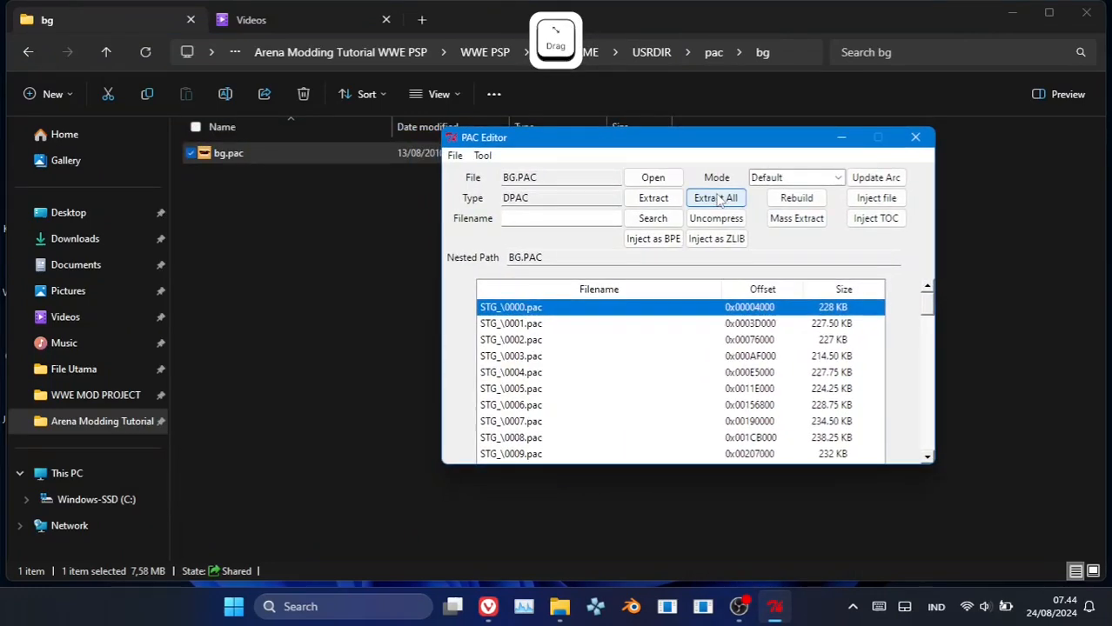
left_click(664, 197)
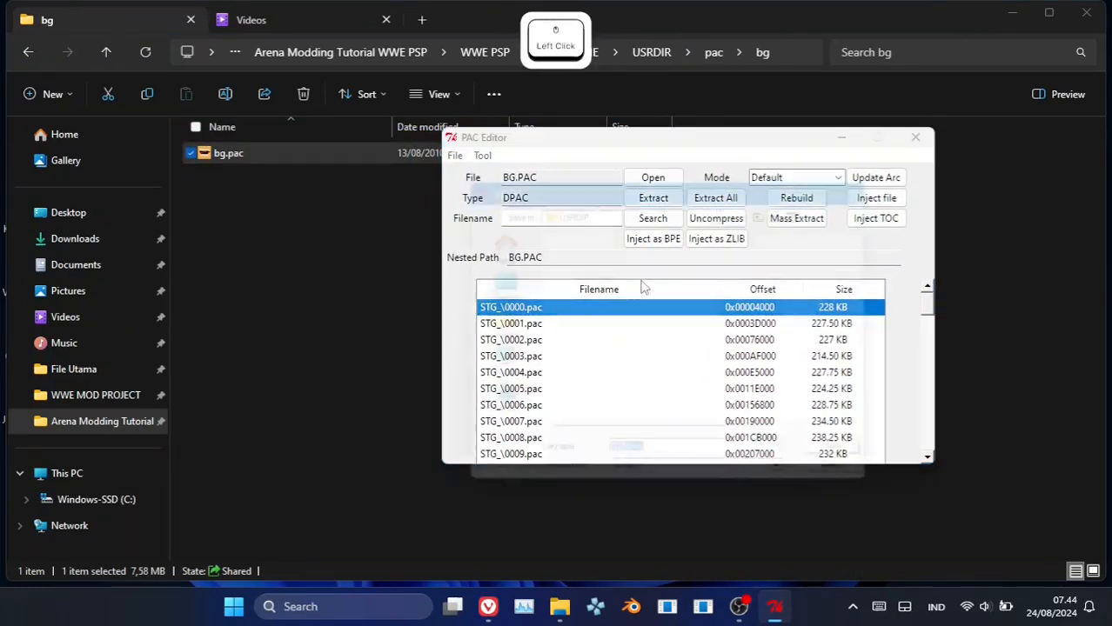
left_click(778, 204)
left_click(779, 203)
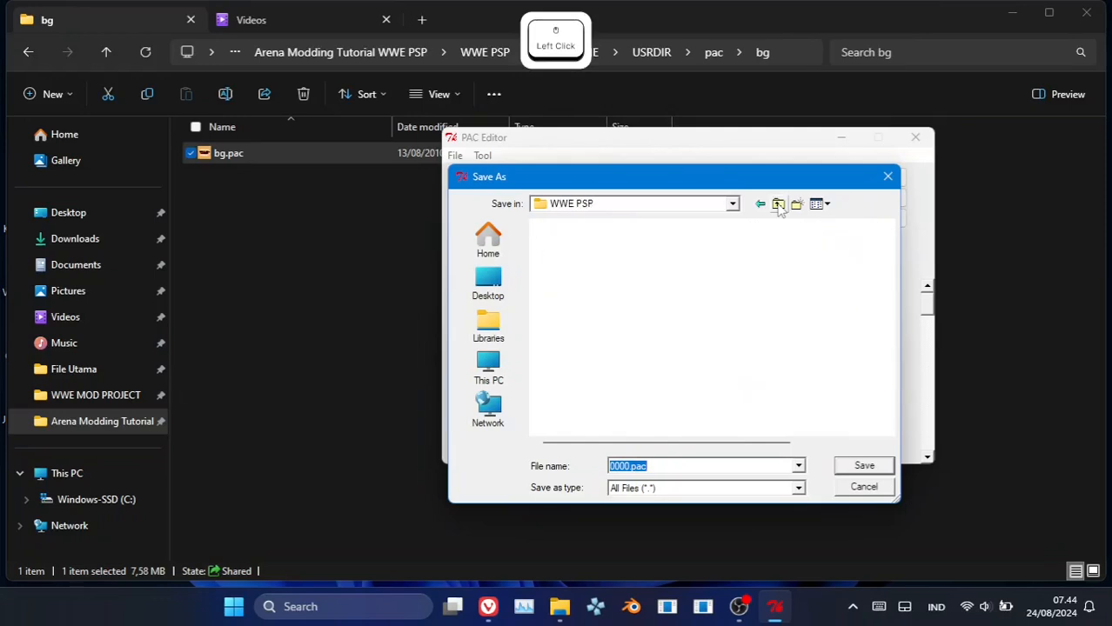
left_click(779, 204)
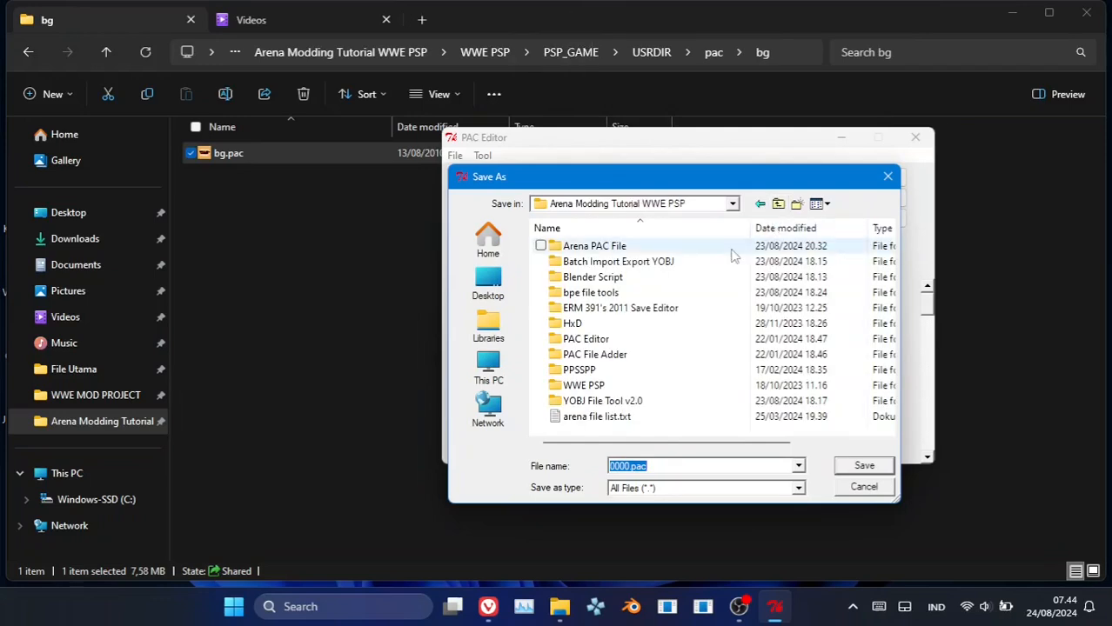
left_click(607, 249)
double_click(632, 254)
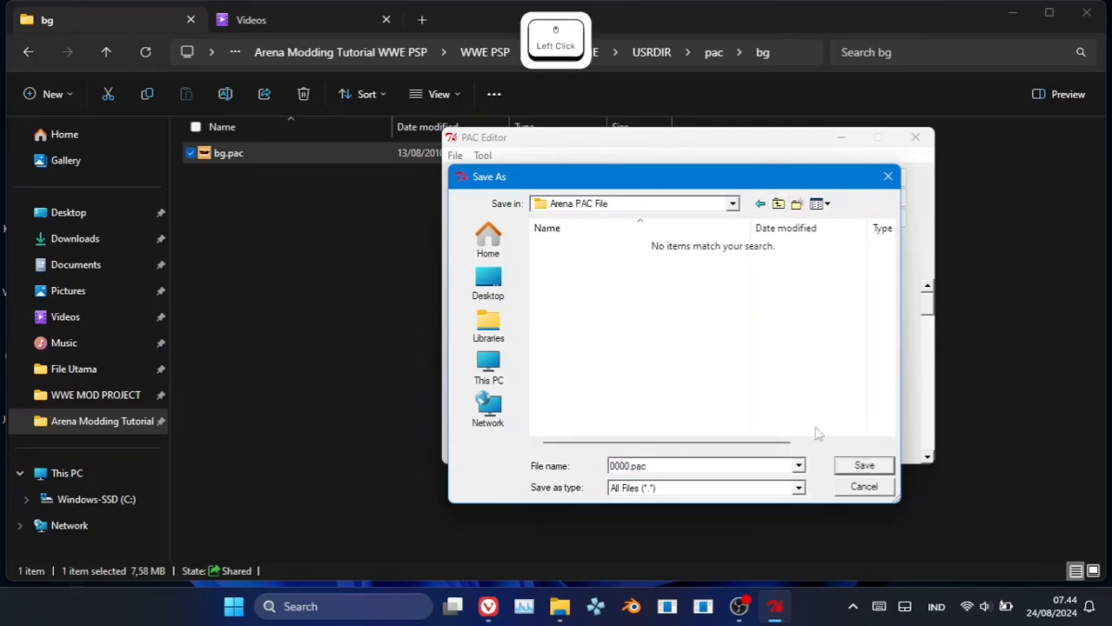
left_click(863, 467)
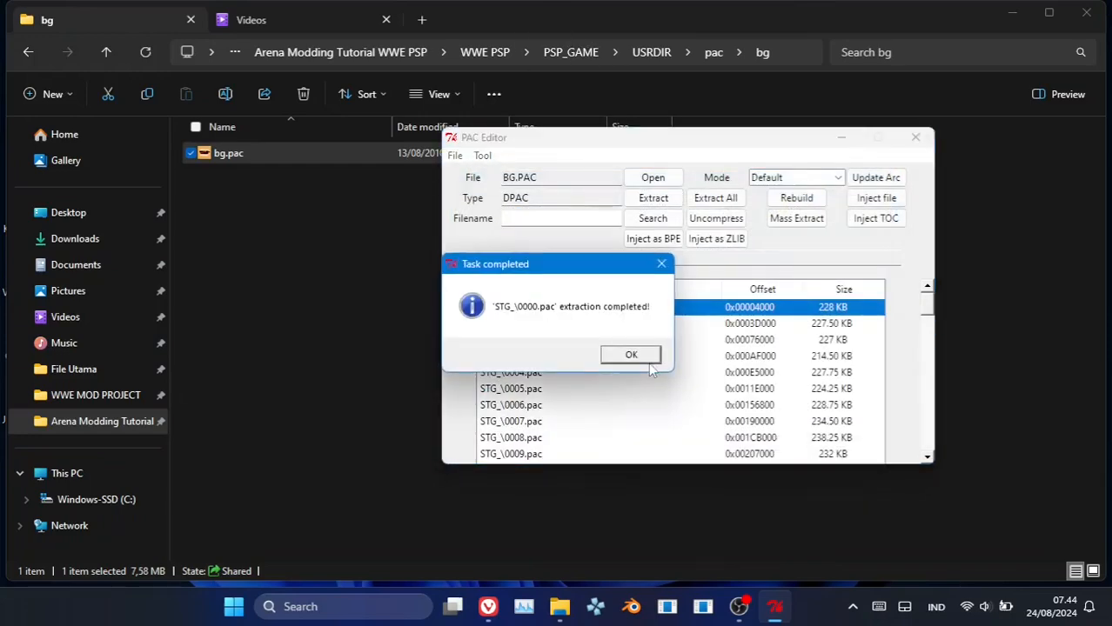
left_click(631, 355)
left_click(916, 138)
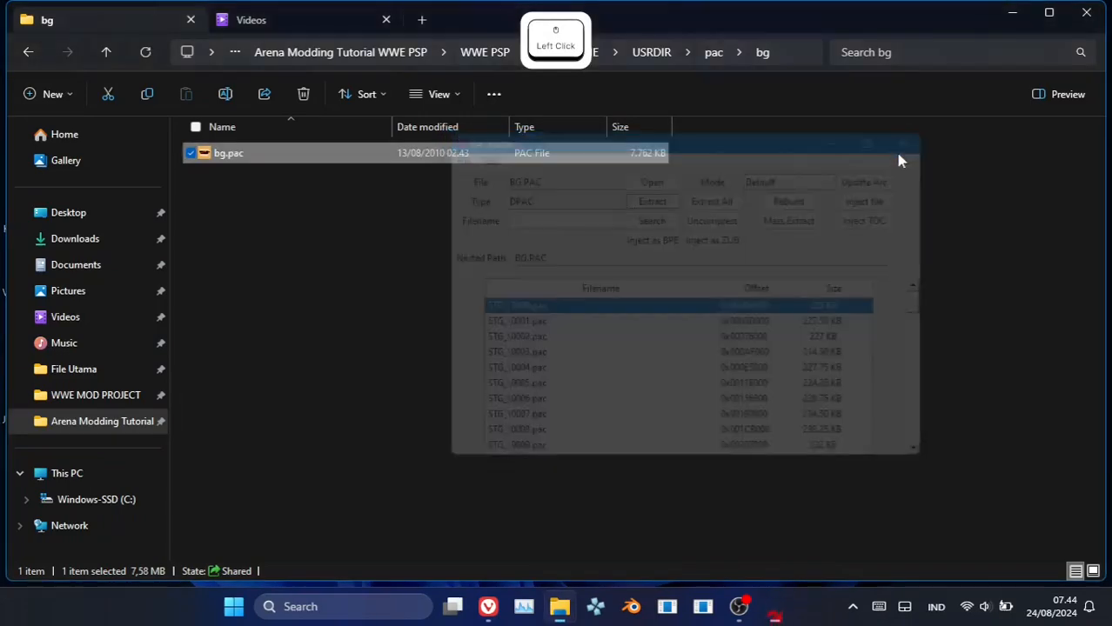
- Open the extracted 0000.pac in PAC Editor and mass extract its contents into the Arena PAC File folder
left_click(404, 52)
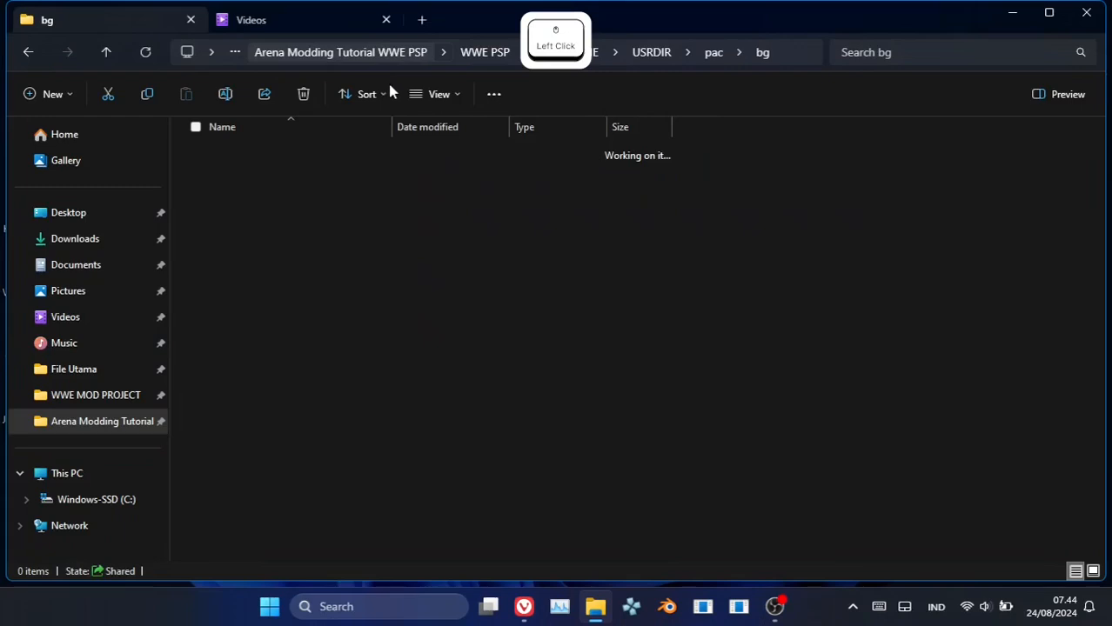
double_click(343, 158)
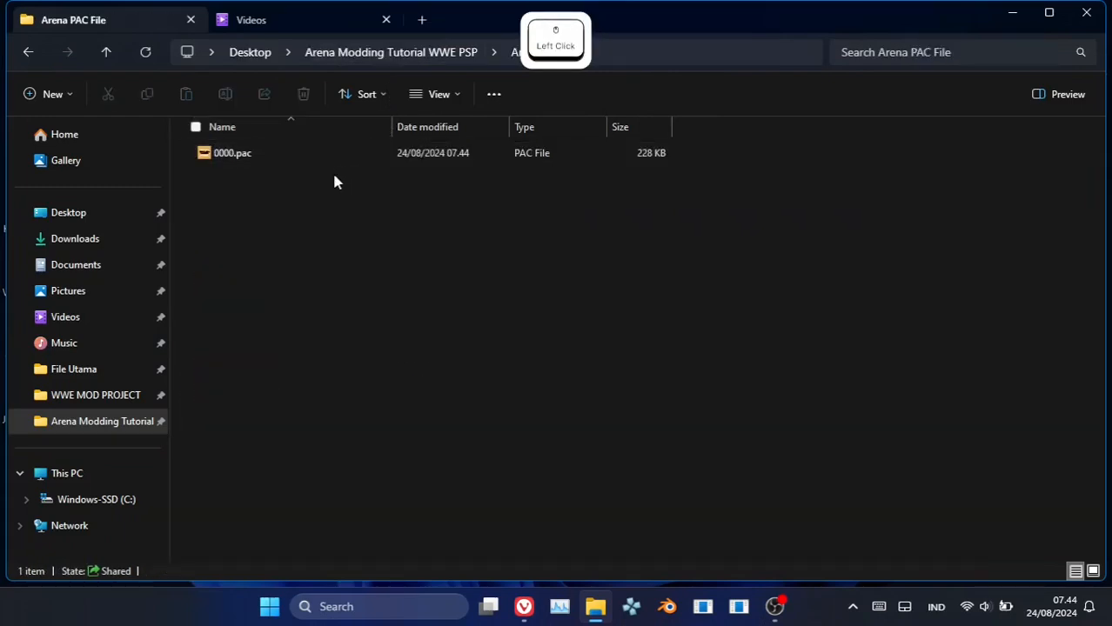
left_click(266, 157)
double_click(270, 163)
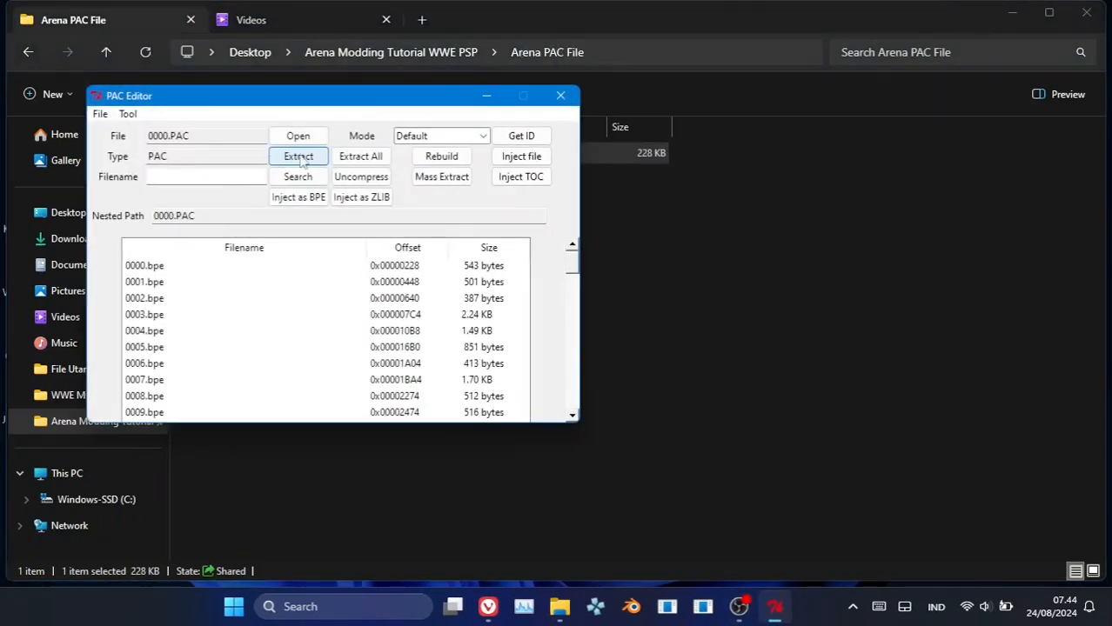
left_click(433, 179)
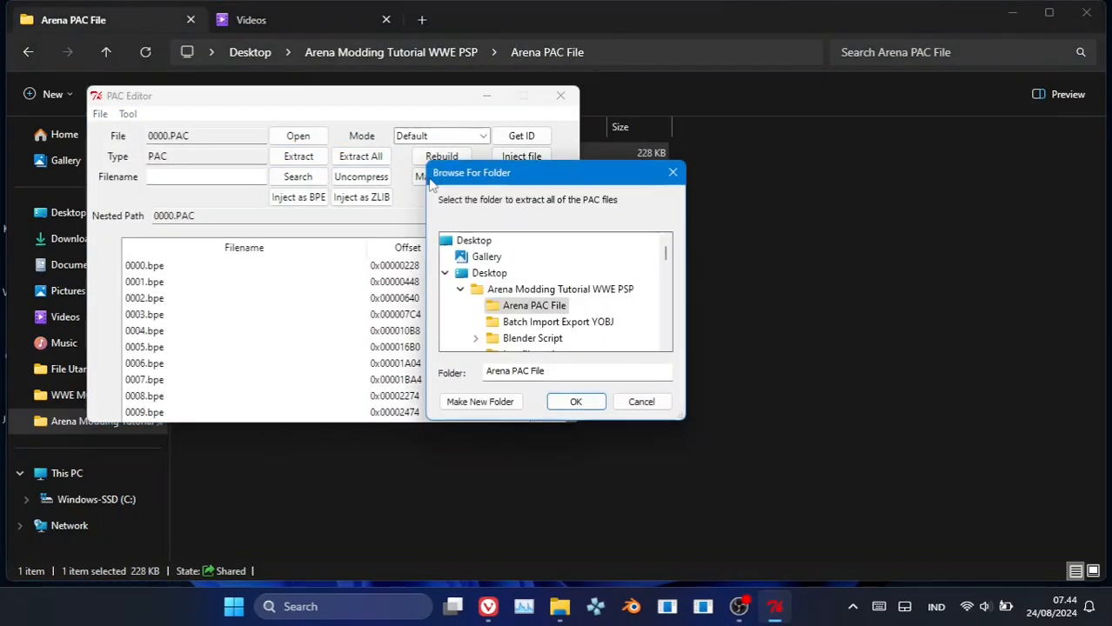
left_click(576, 402)
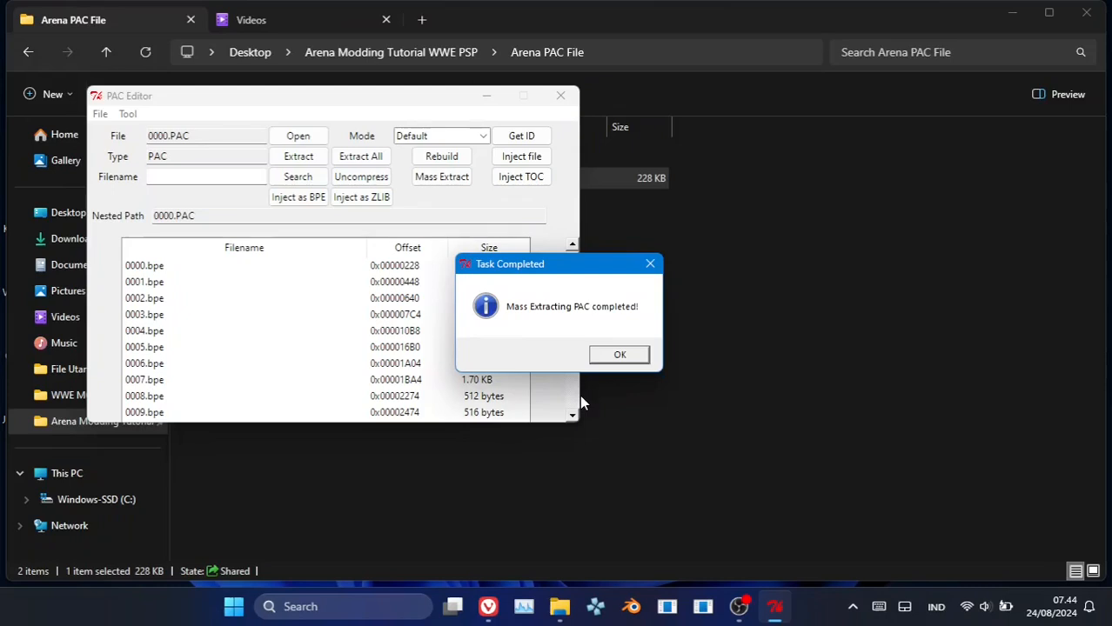
left_click(619, 355)
left_click(600, 287)
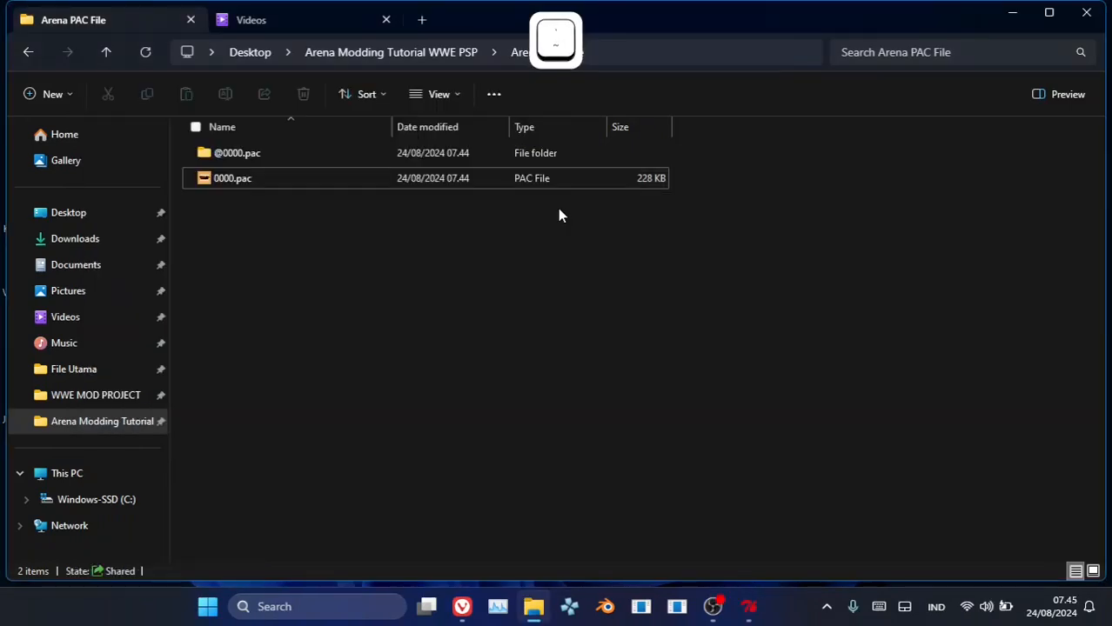
left_click(266, 166)
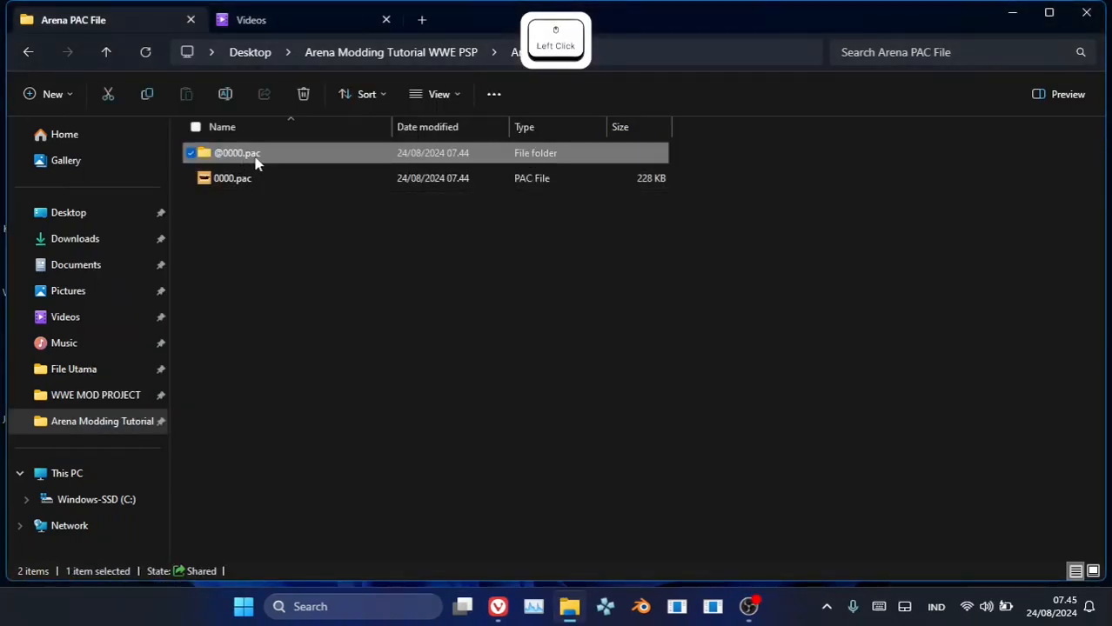
double_click(254, 159)
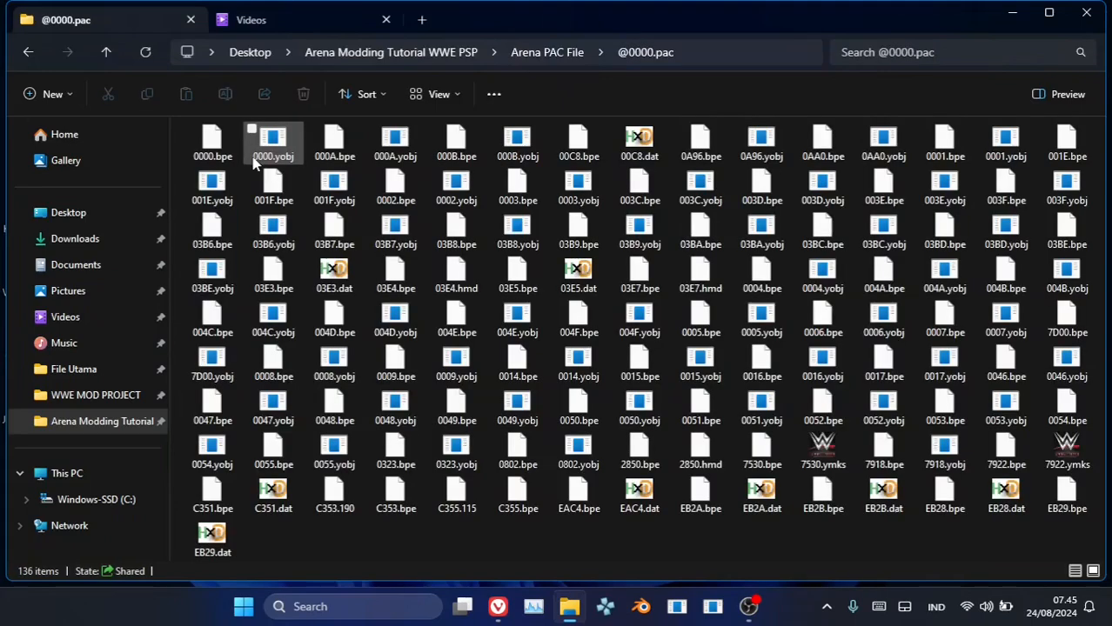
left_click(270, 162)
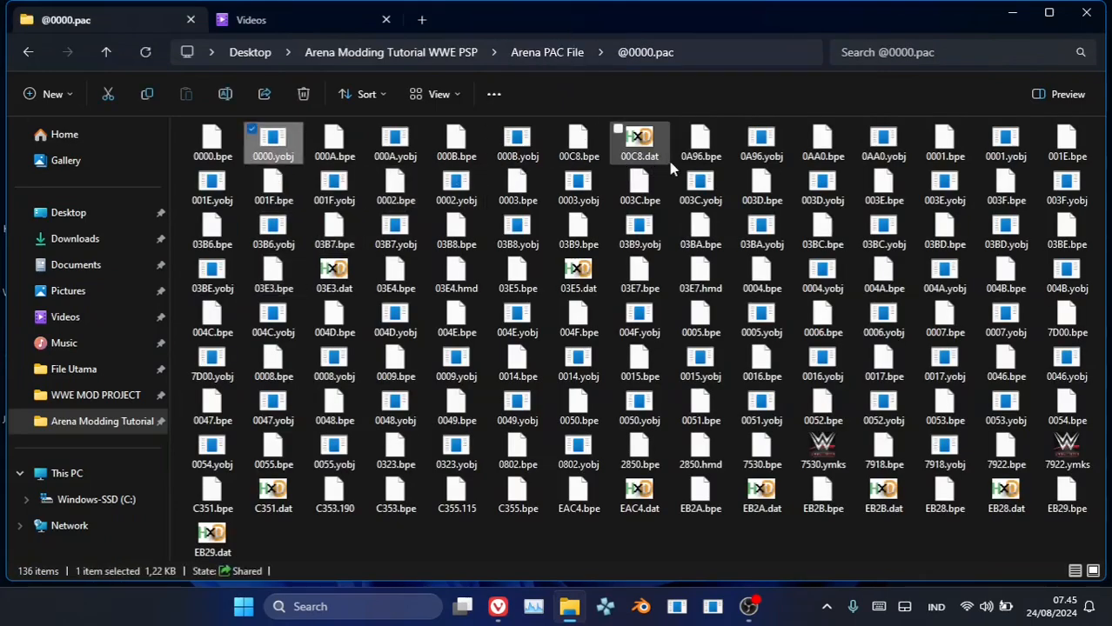
left_click(761, 156)
left_click(703, 153)
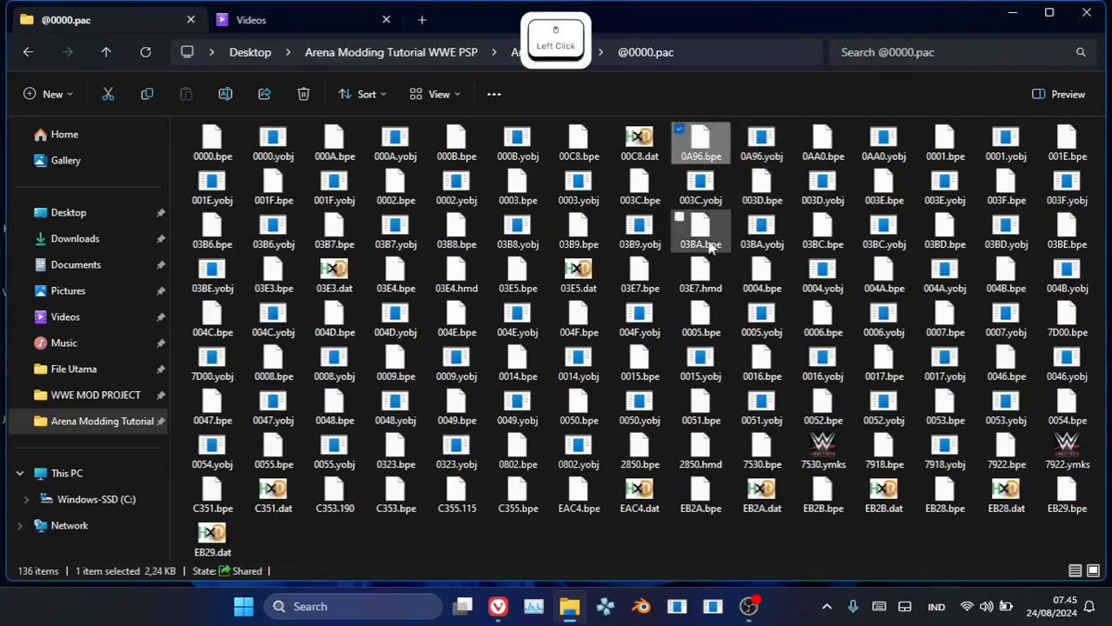
left_click(578, 275)
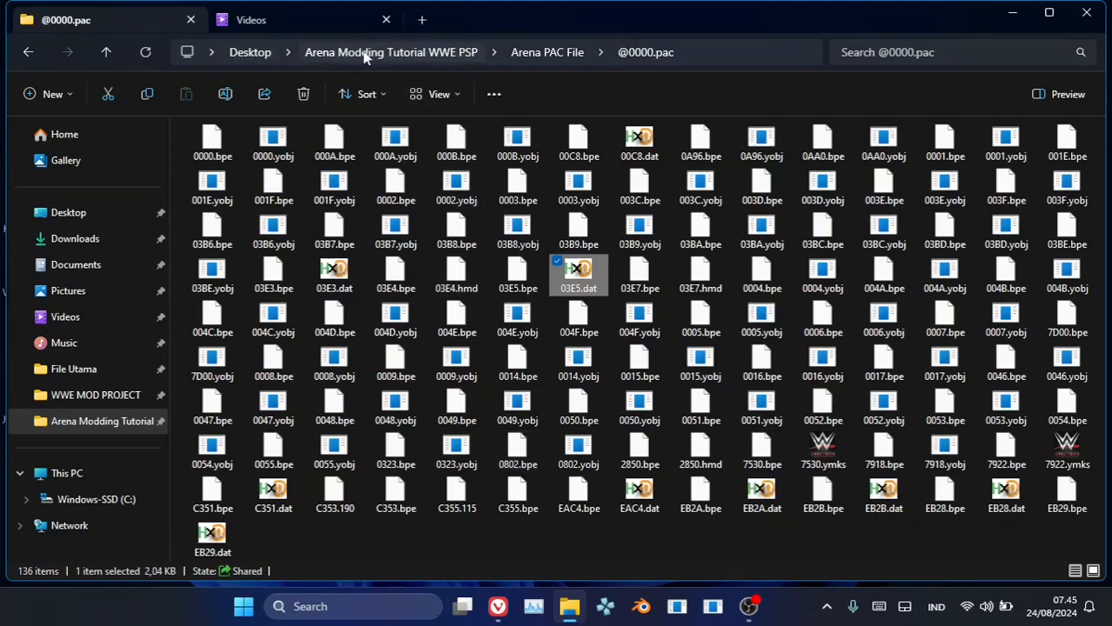
- Open arena file list.txt in the Arena Modding Tutorial WWE PSP folder and check the 00C8 texture file entry
left_click(392, 52)
left_click(285, 433)
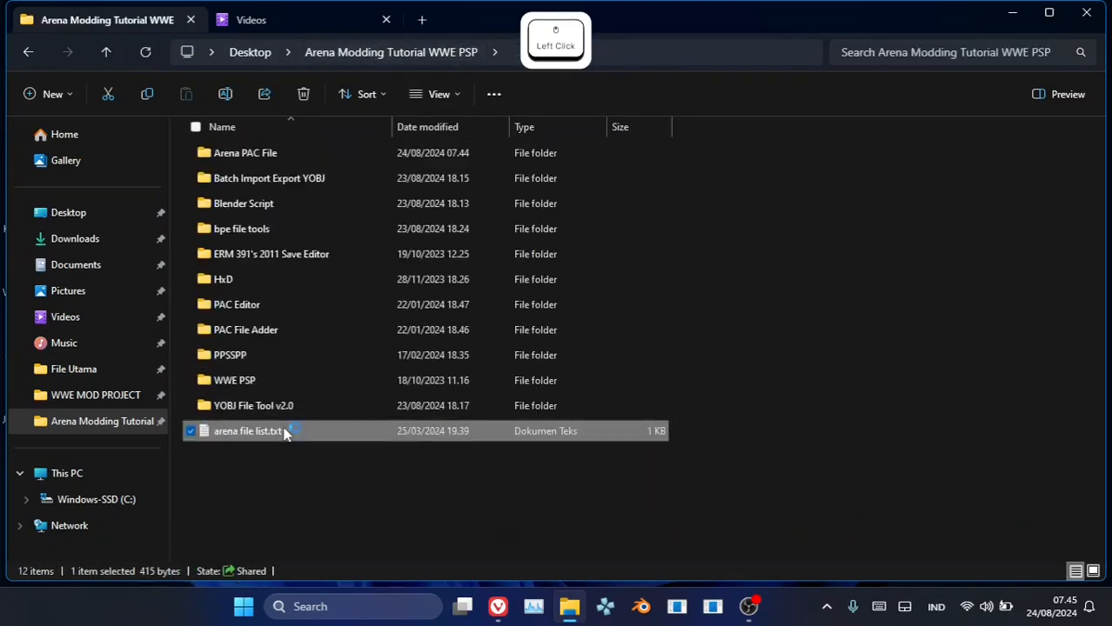
double_click(285, 432)
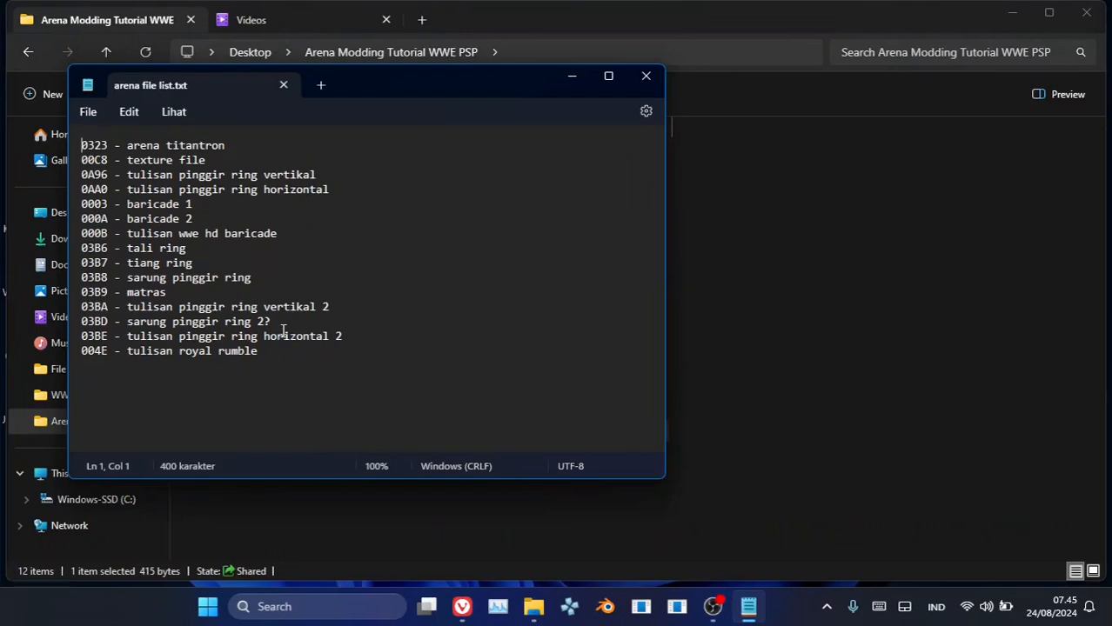
triple_click(84, 163)
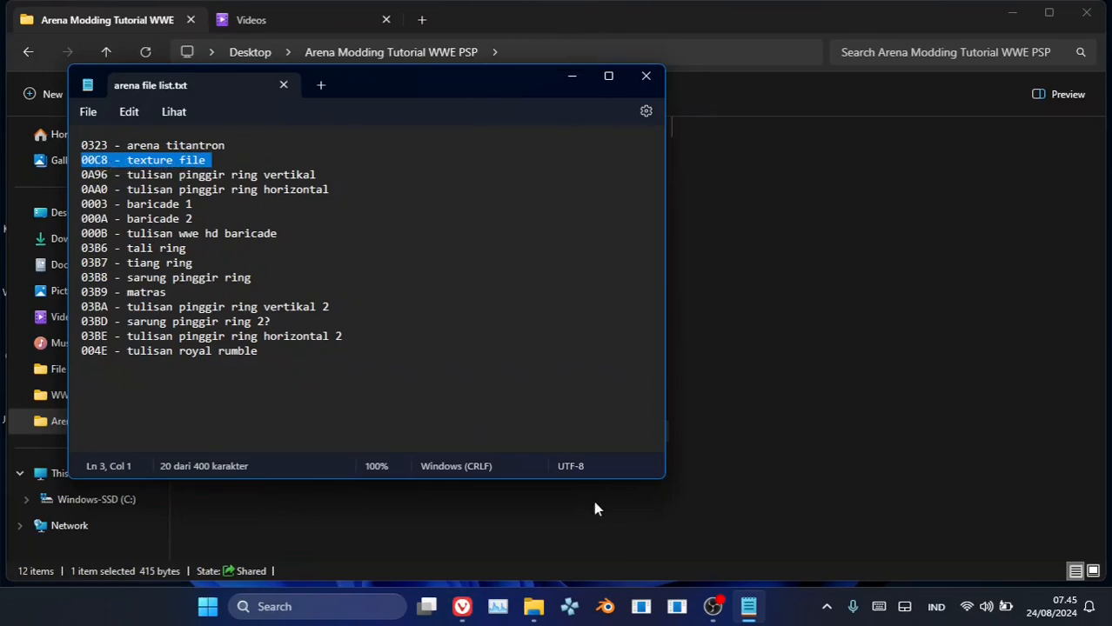
left_click(569, 77)
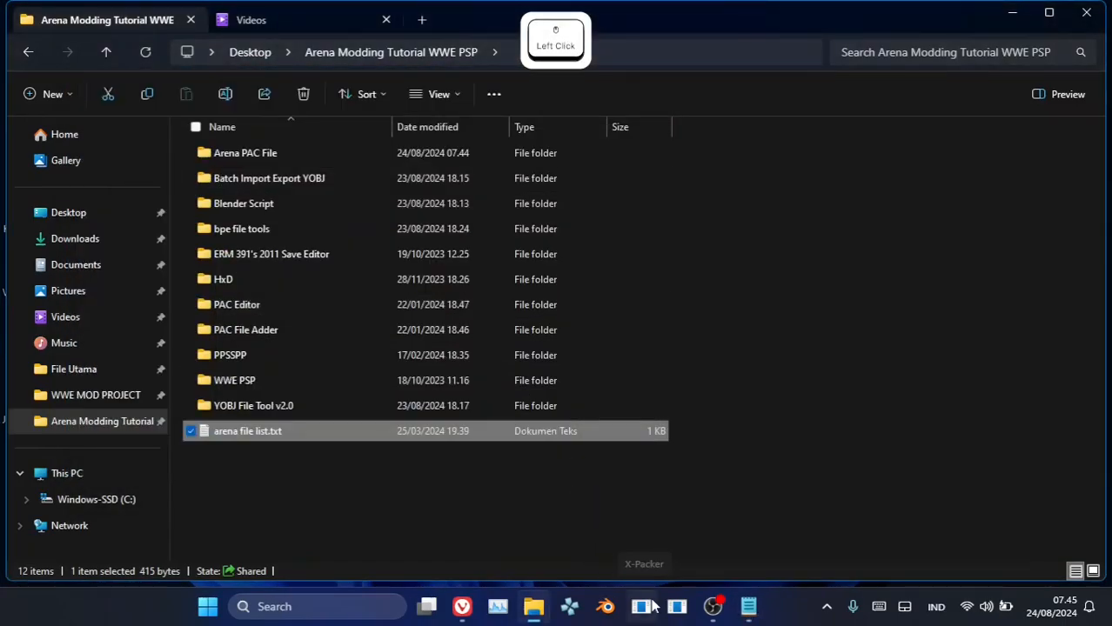
left_click(653, 606)
left_click(17, 28)
mouse_move(33, 47)
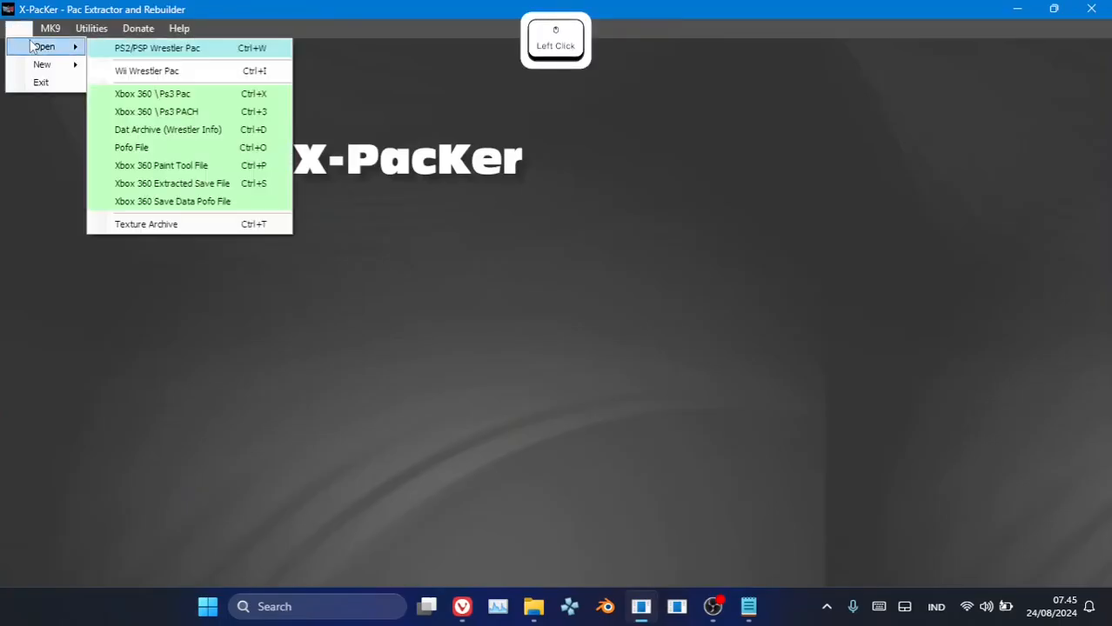
left_click(185, 225)
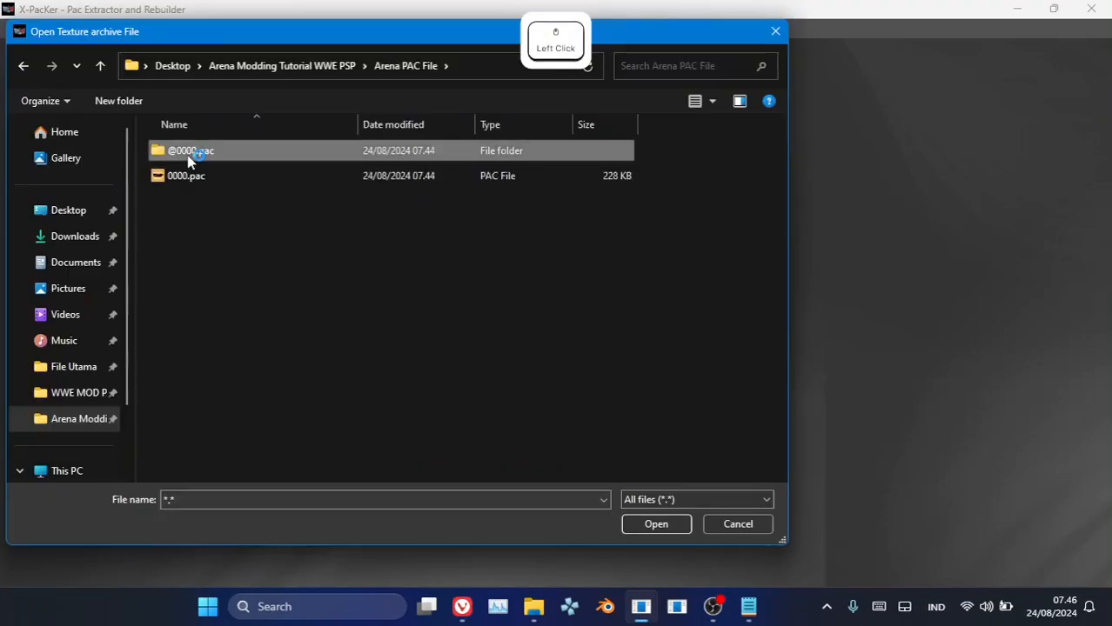
double_click(189, 154)
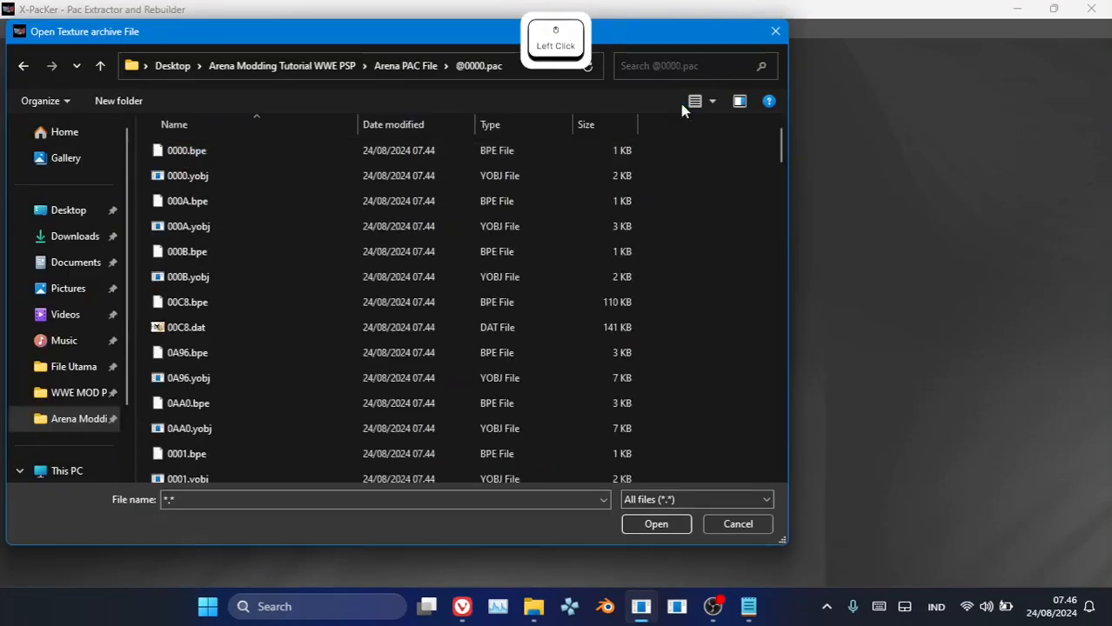
left_click(692, 65)
type("00c")
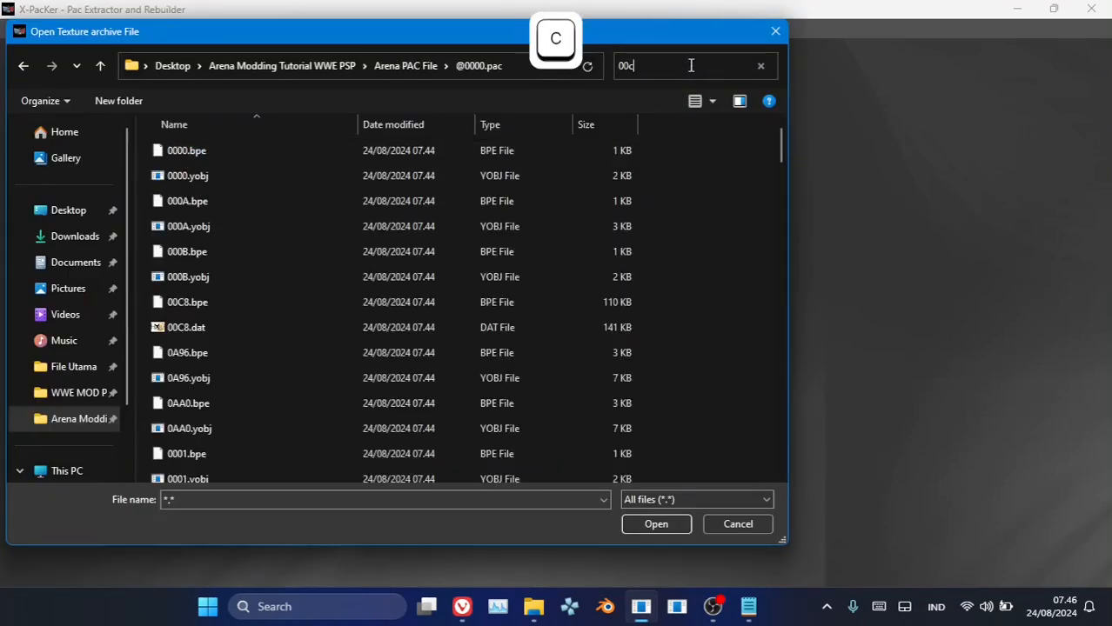
type("8")
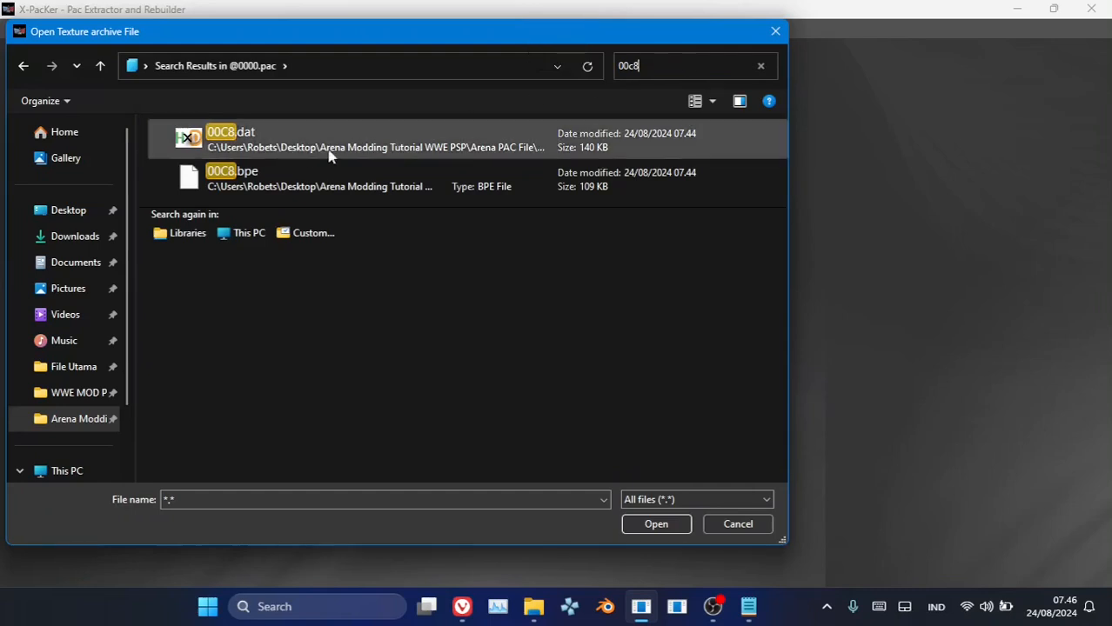
left_click(252, 149)
double_click(250, 139)
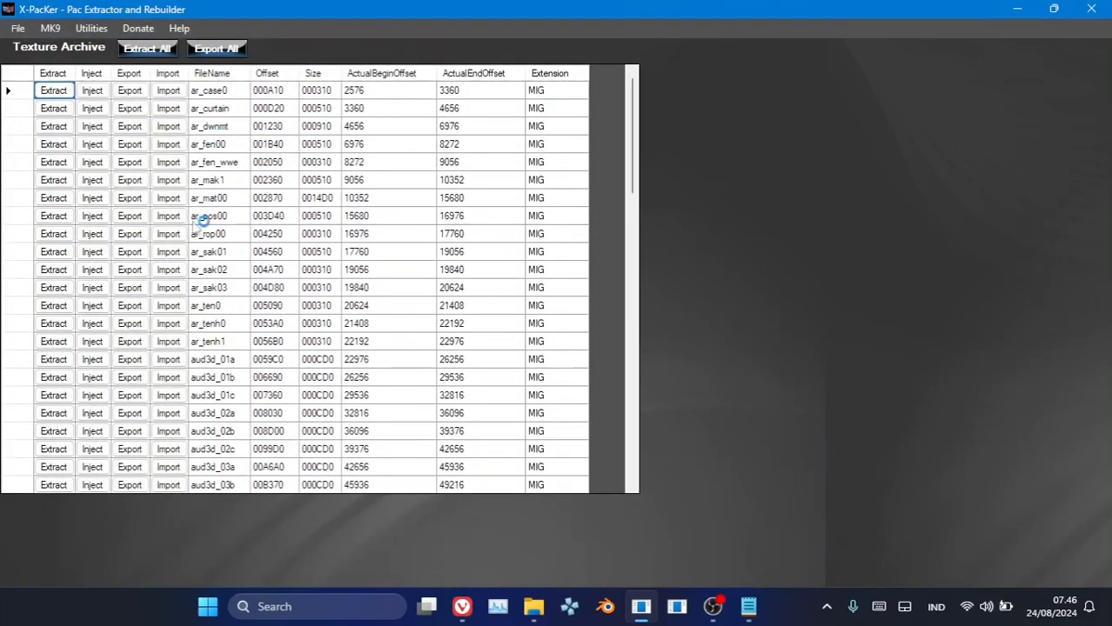
left_click(144, 51)
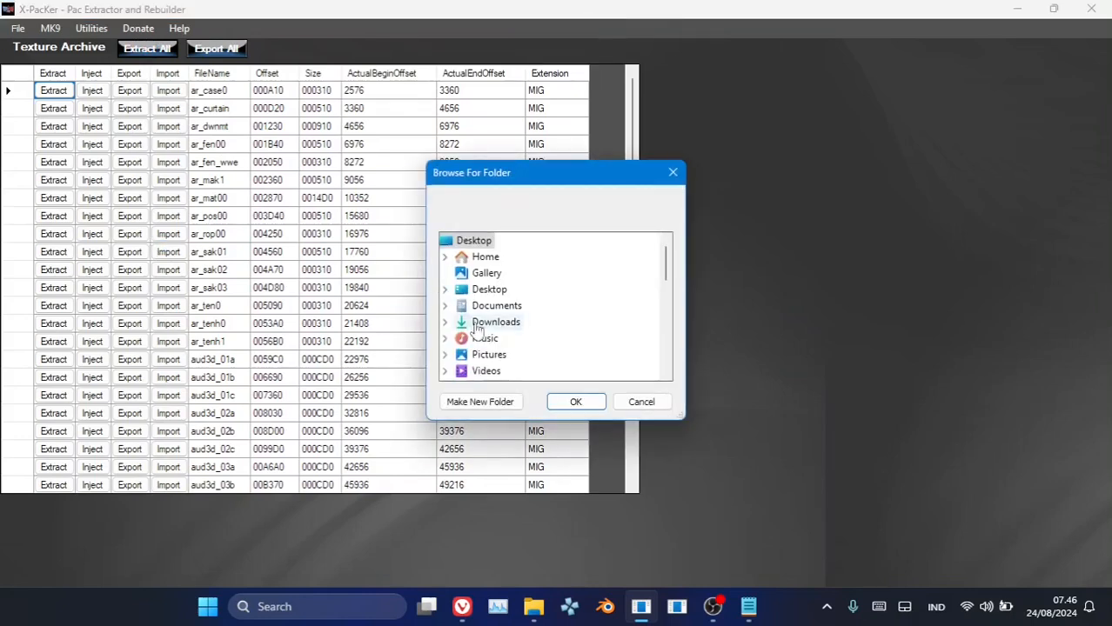
scroll(496, 339, "down", 3)
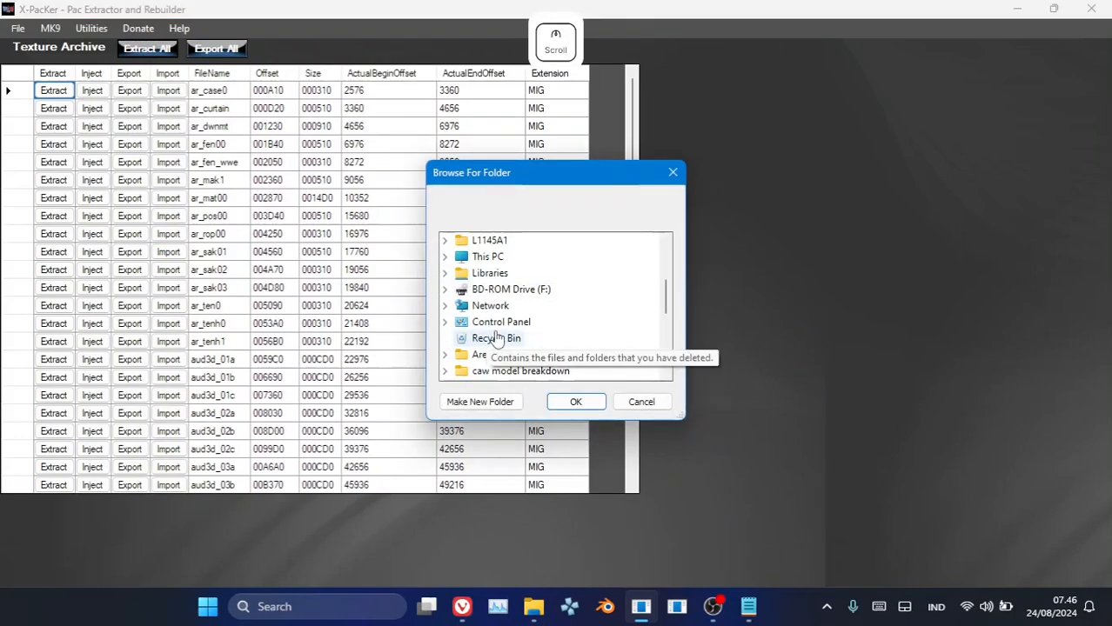
left_click(510, 404)
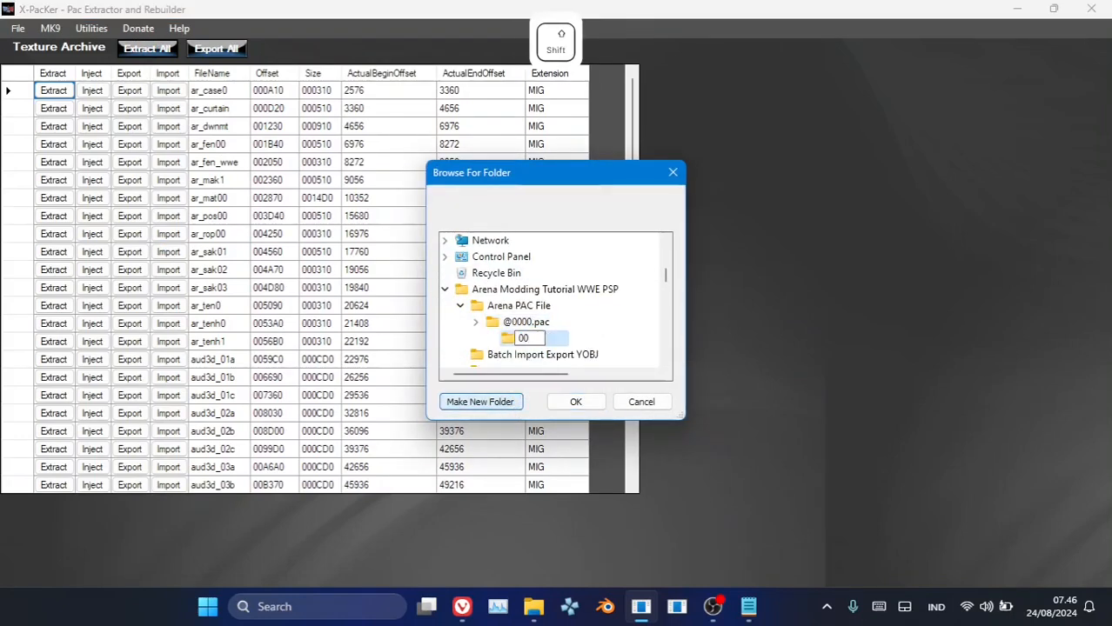
type("008C")
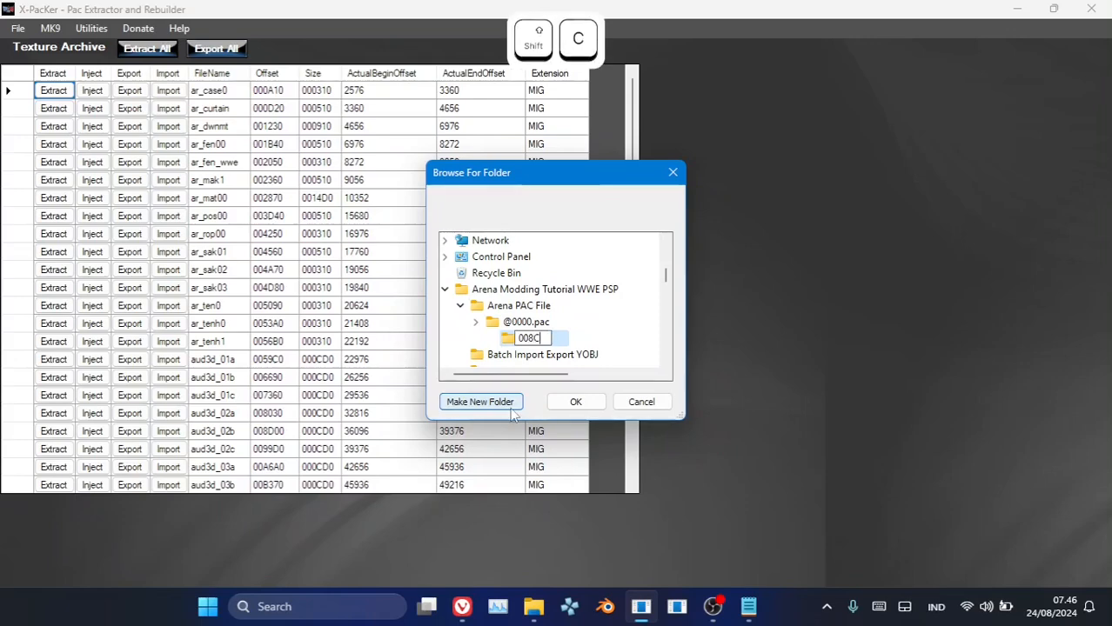
left_click(570, 402)
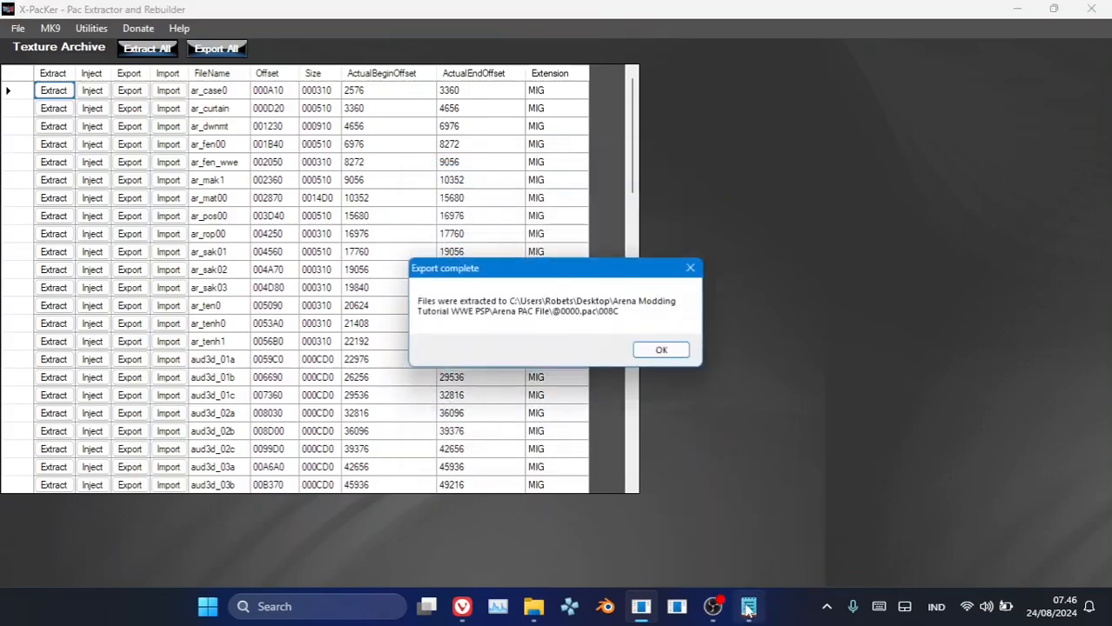
left_click(750, 607)
left_click(750, 608)
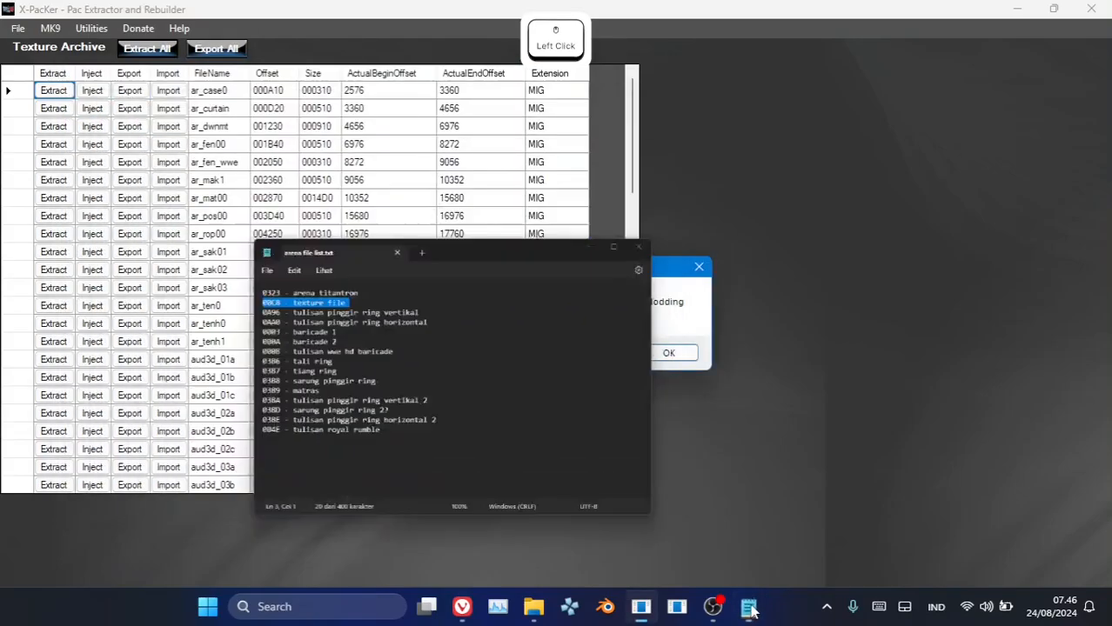
left_click(670, 350)
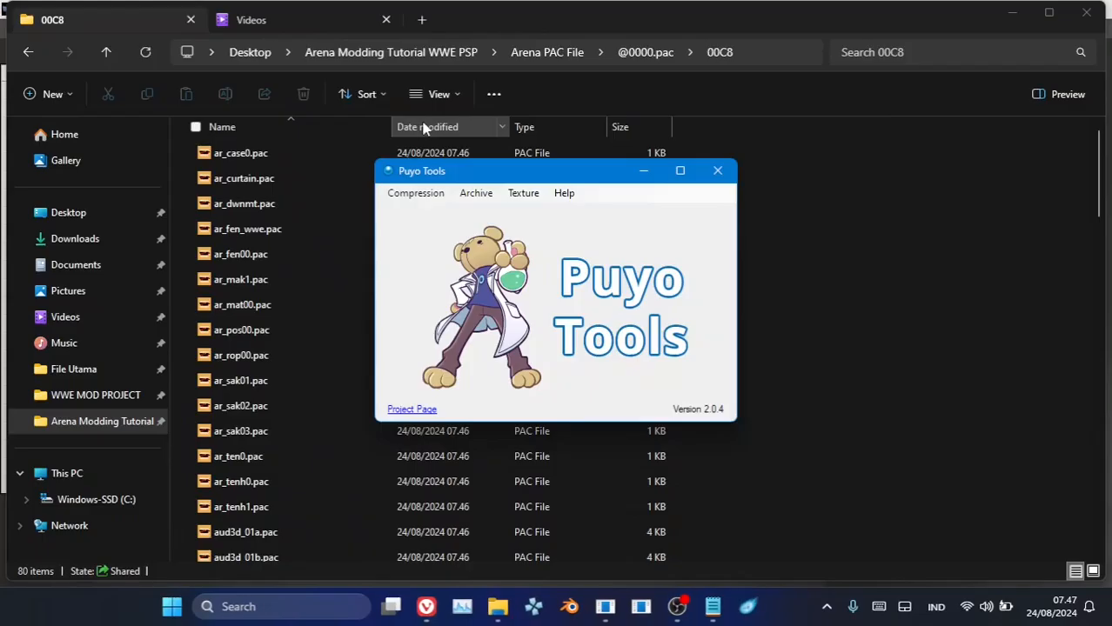
- Decode all textures in the 00C8 folder with the Puyo Tools Texture Decoder, excluding sub-directories, and close Puyo Tools
left_click(478, 192)
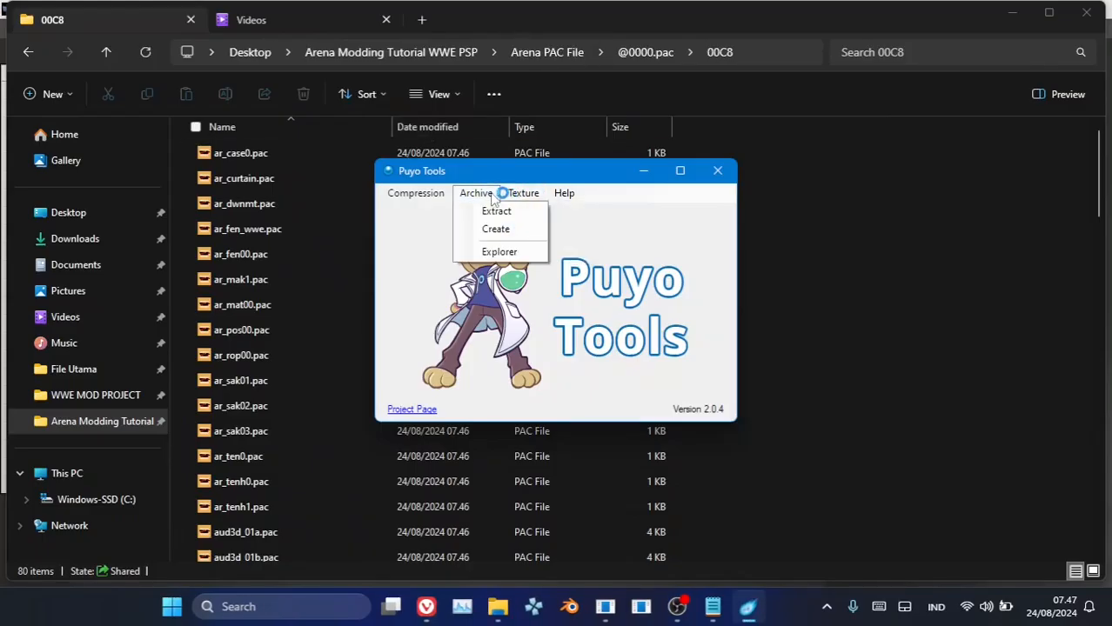
mouse_move(428, 199)
mouse_move(523, 193)
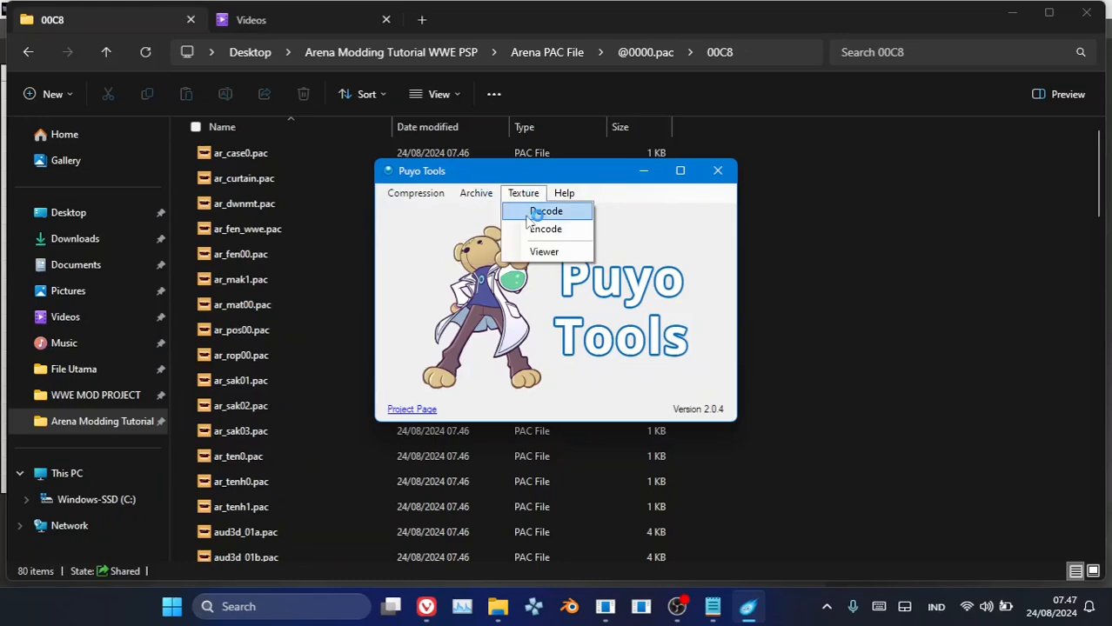
left_click(533, 212)
left_click(440, 177)
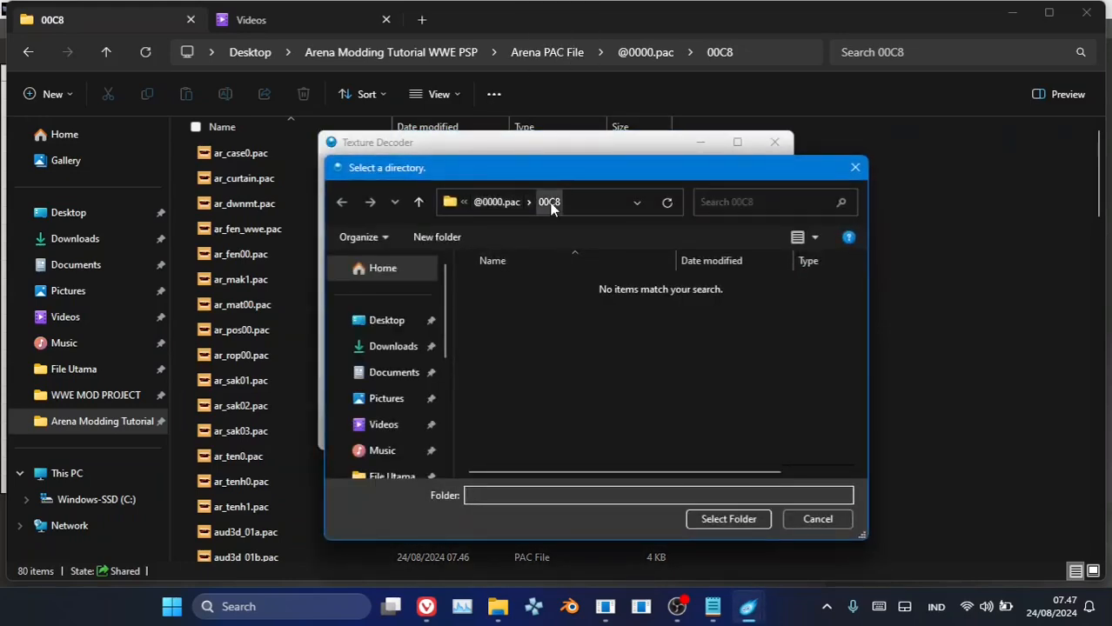
left_click(744, 518)
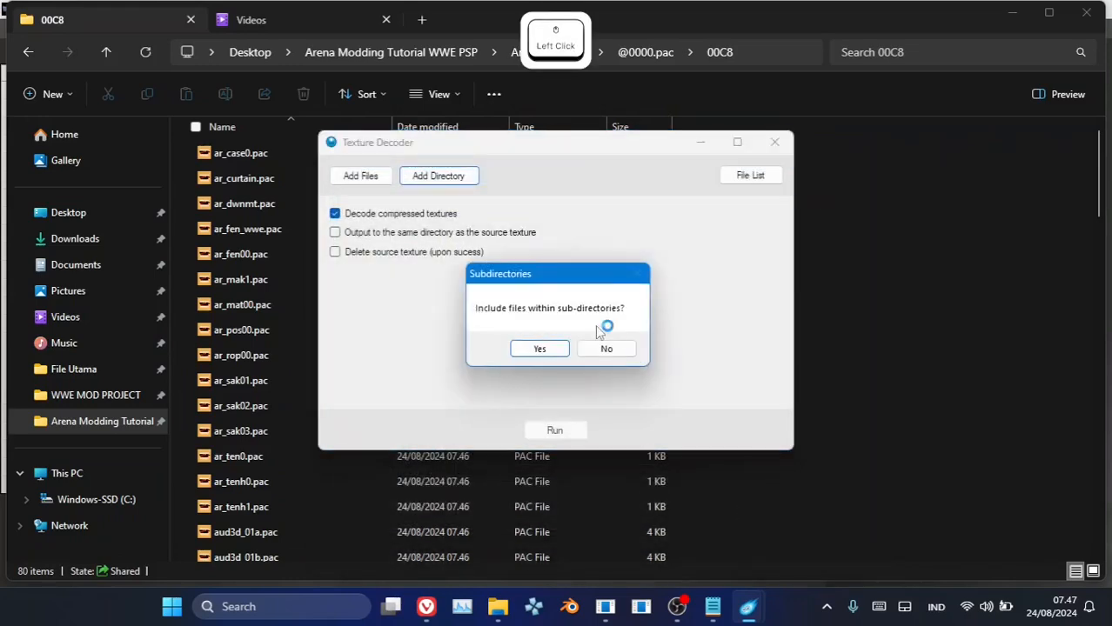
left_click(605, 349)
left_click(556, 430)
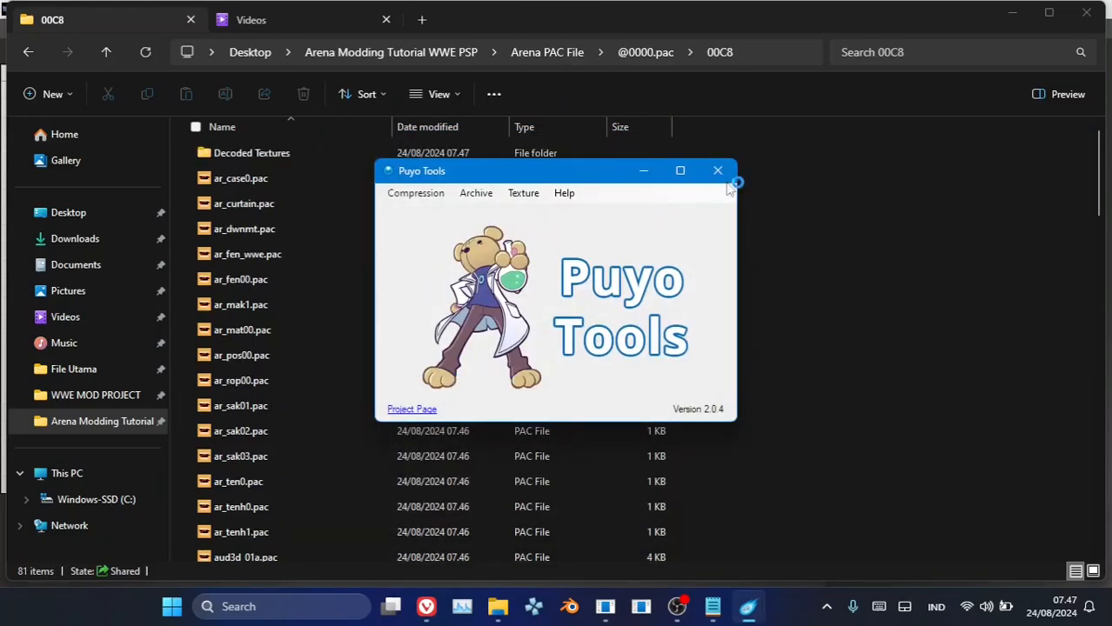
left_click(717, 171)
- Open the Decoded Textures folder and look through the decoded arena PNG textures
double_click(289, 157)
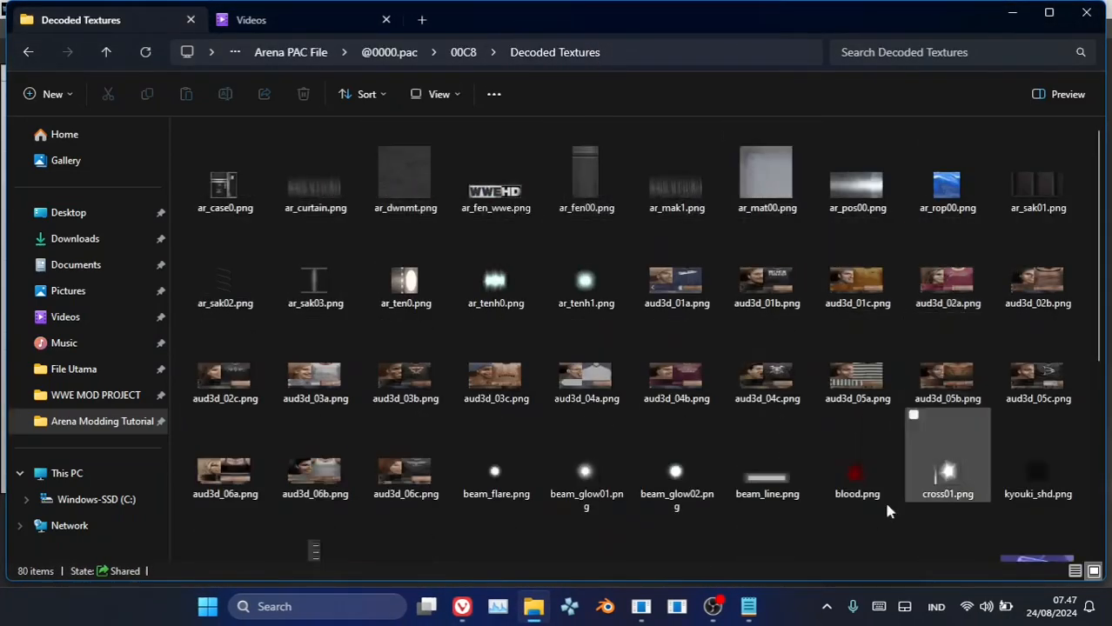
scroll(329, 422, "down", 4)
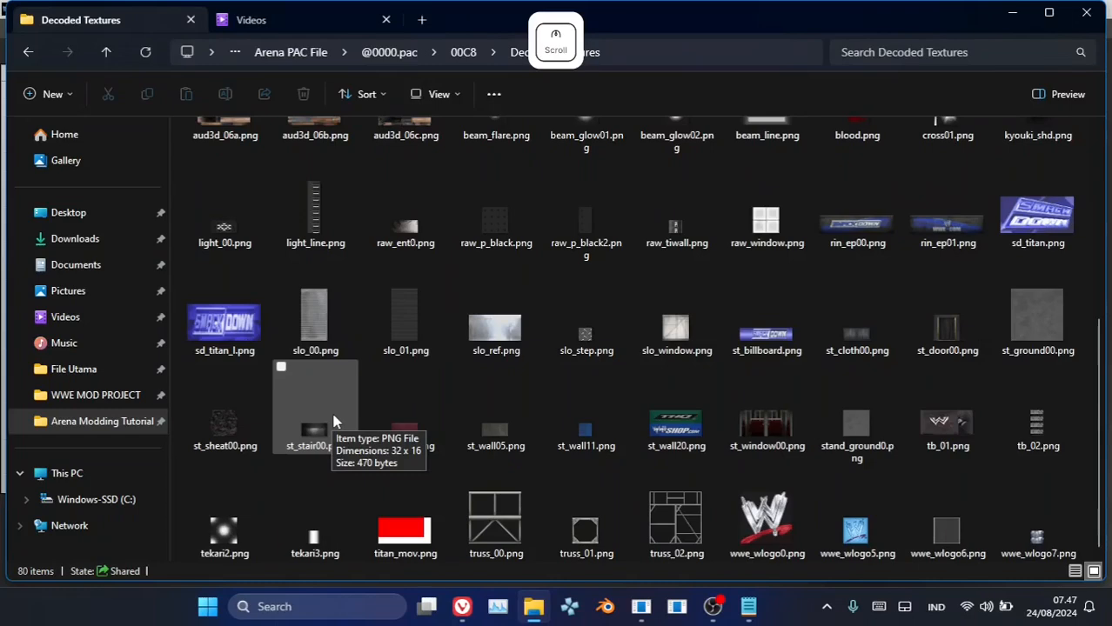
scroll(335, 421, "up", 3)
scroll(336, 412, "down", 3)
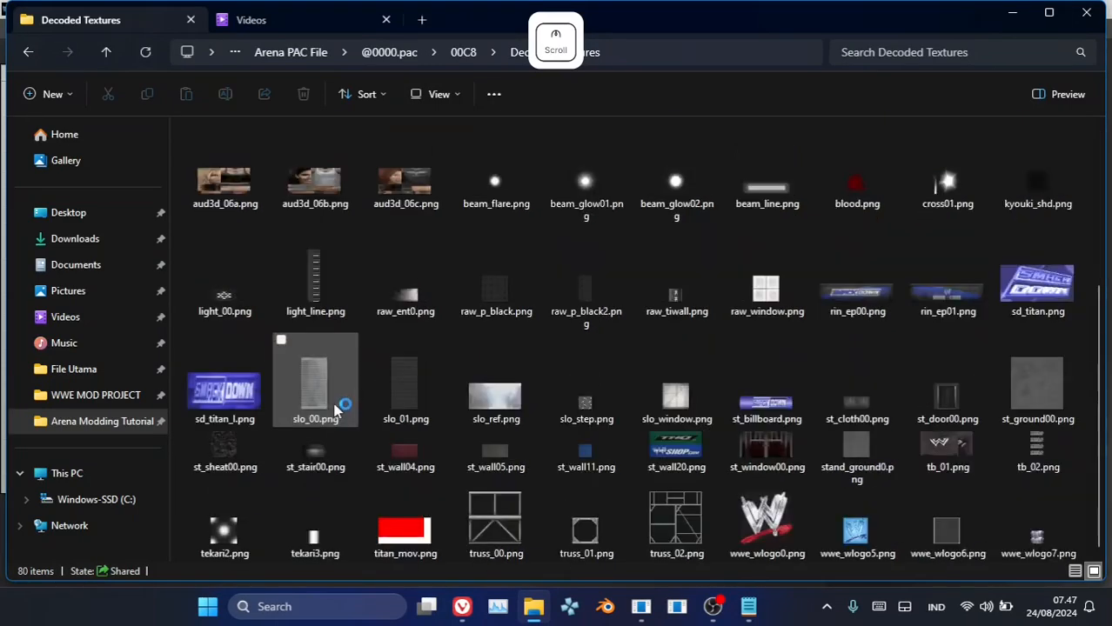
scroll(336, 406, "up", 3)
key("ctrl+a")
key("ctrl+x")
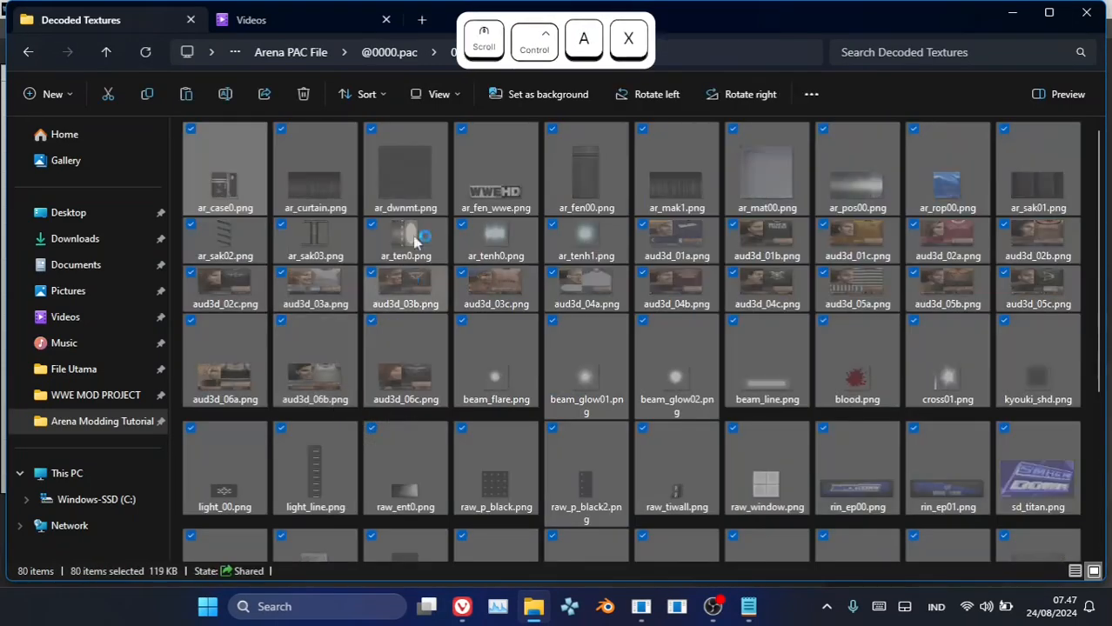
left_click(389, 52)
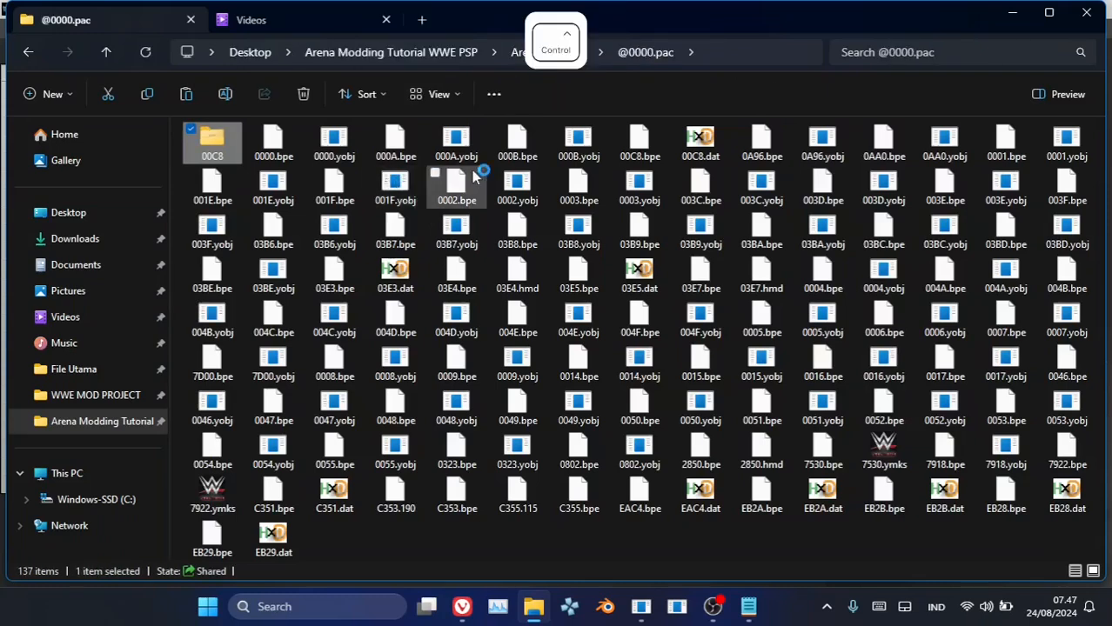
key("ctrl+v")
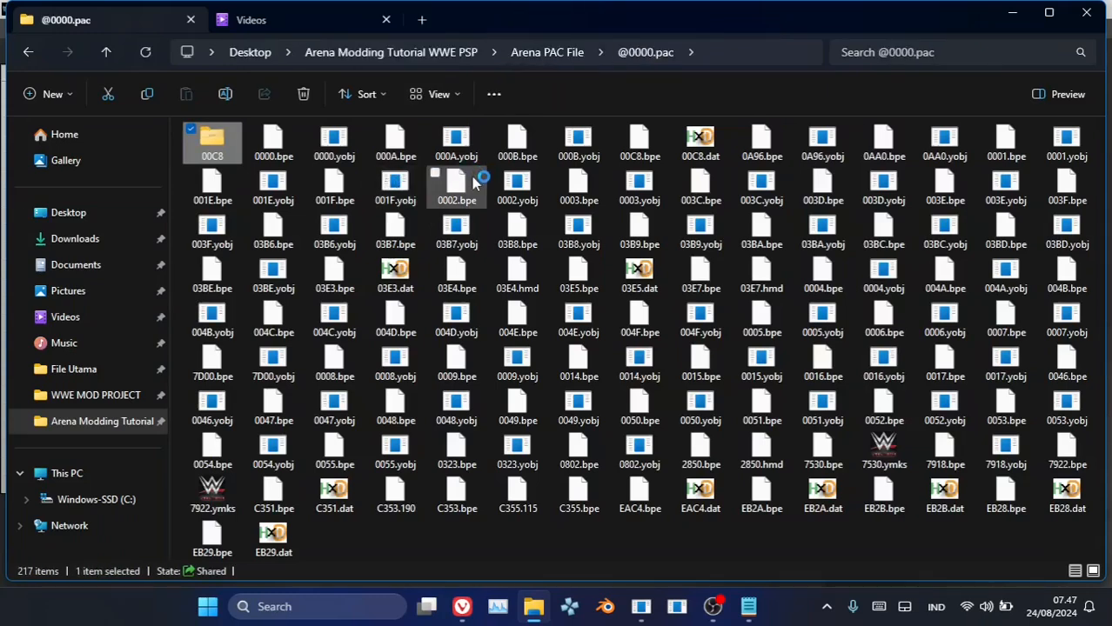
scroll(777, 360, "down", 5)
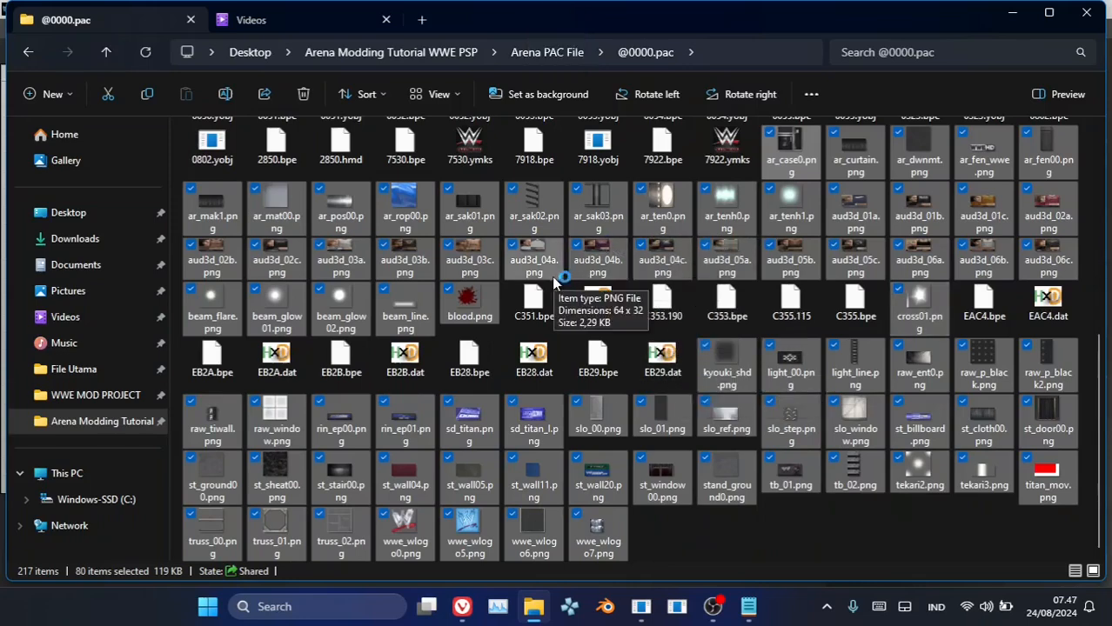
scroll(461, 257, "up", 5)
- Open 0000.yobj in YOBJ File Tool to view its OBJ export options, and close the tool
left_click(341, 143)
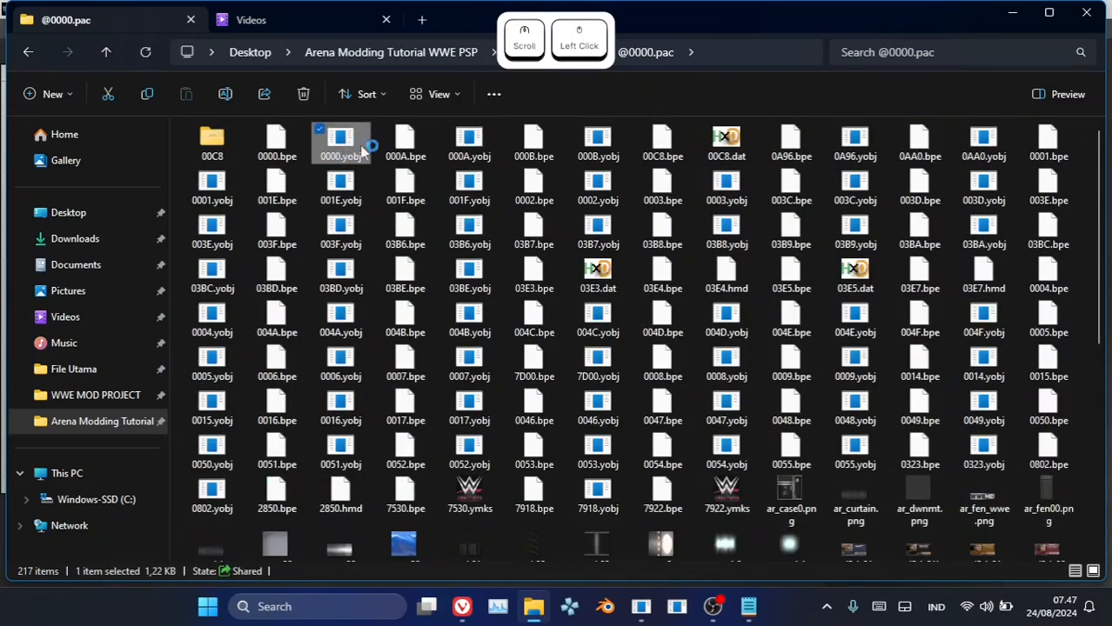
left_click(475, 146)
left_click(597, 143)
left_click(348, 146)
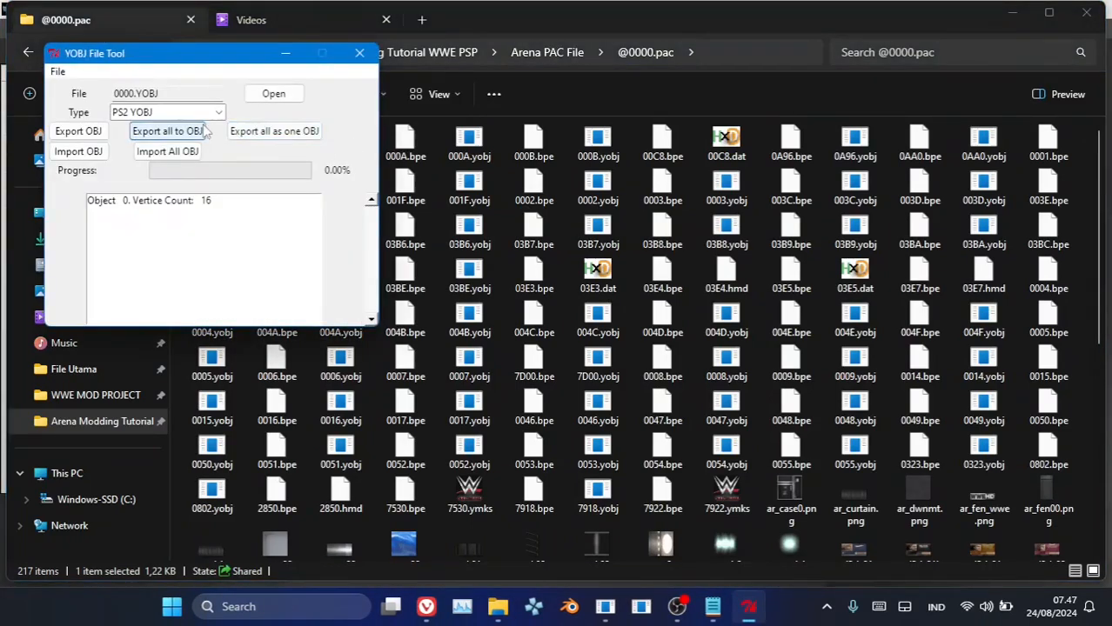
left_click(359, 53)
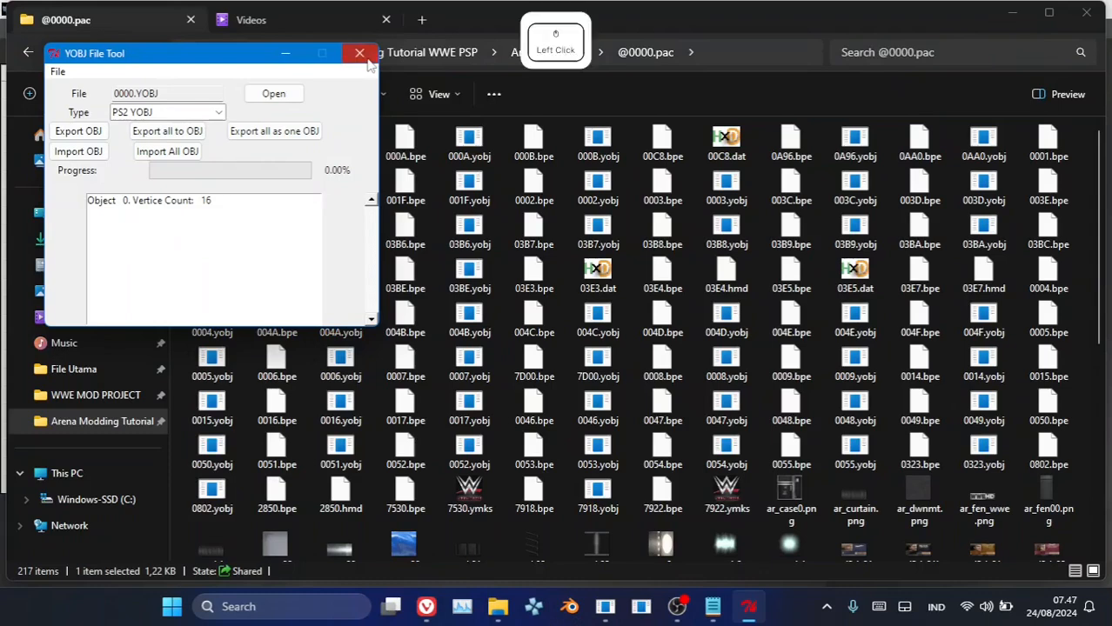
- Go back to the Arena Modding Tutorial WWE PSP folder and open its Batch Import Export YOBJ folder
left_click(396, 64)
left_click(693, 6)
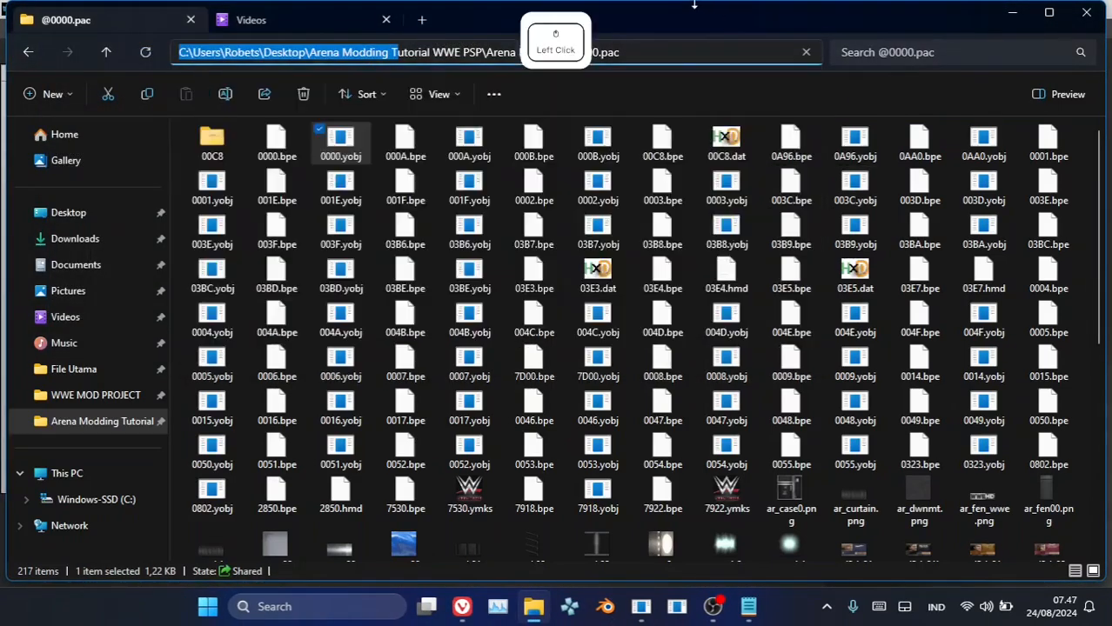
left_click(407, 54)
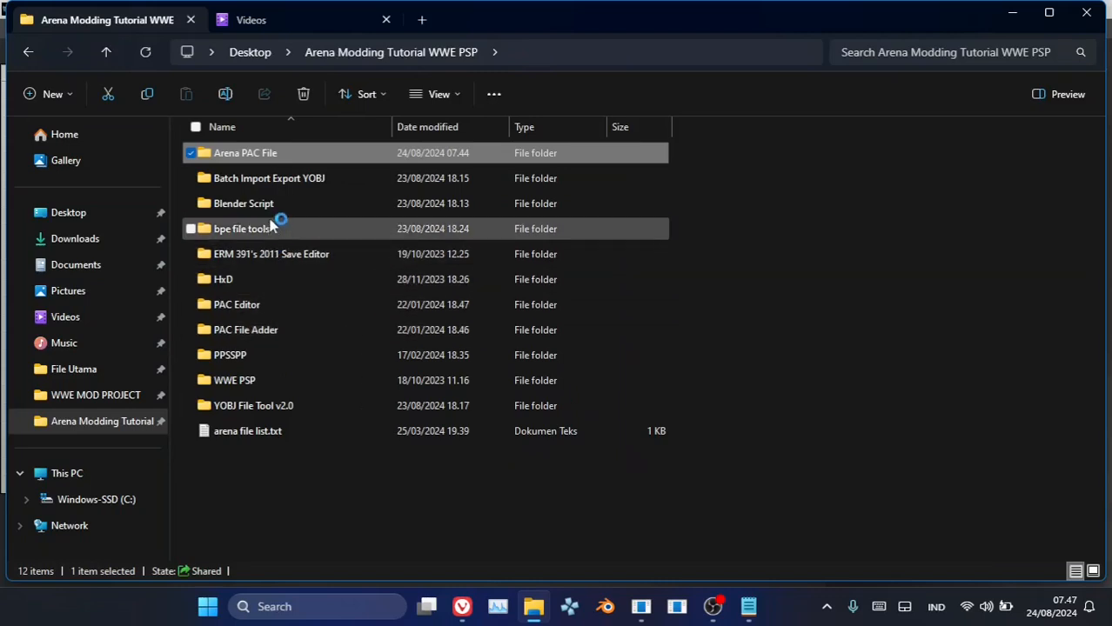
left_click(258, 185)
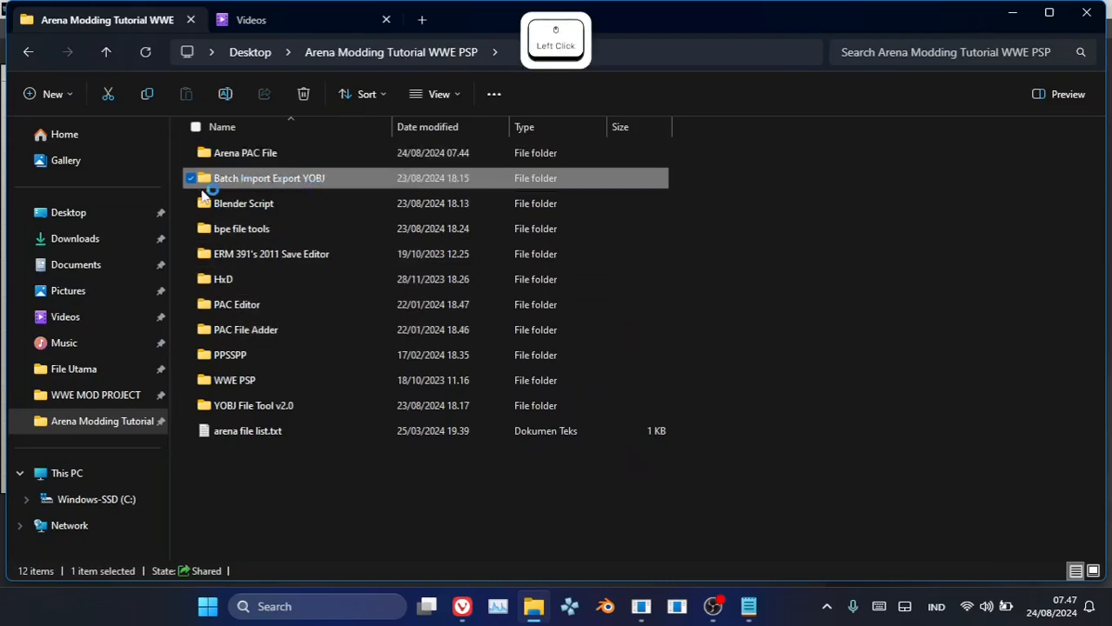
double_click(341, 184)
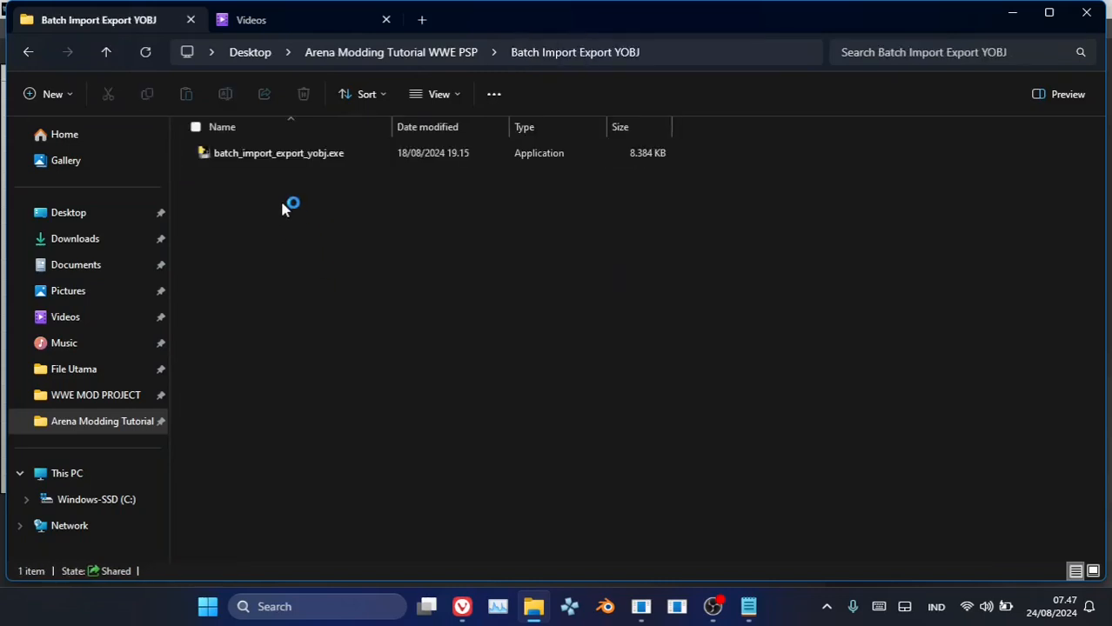
left_click(265, 155)
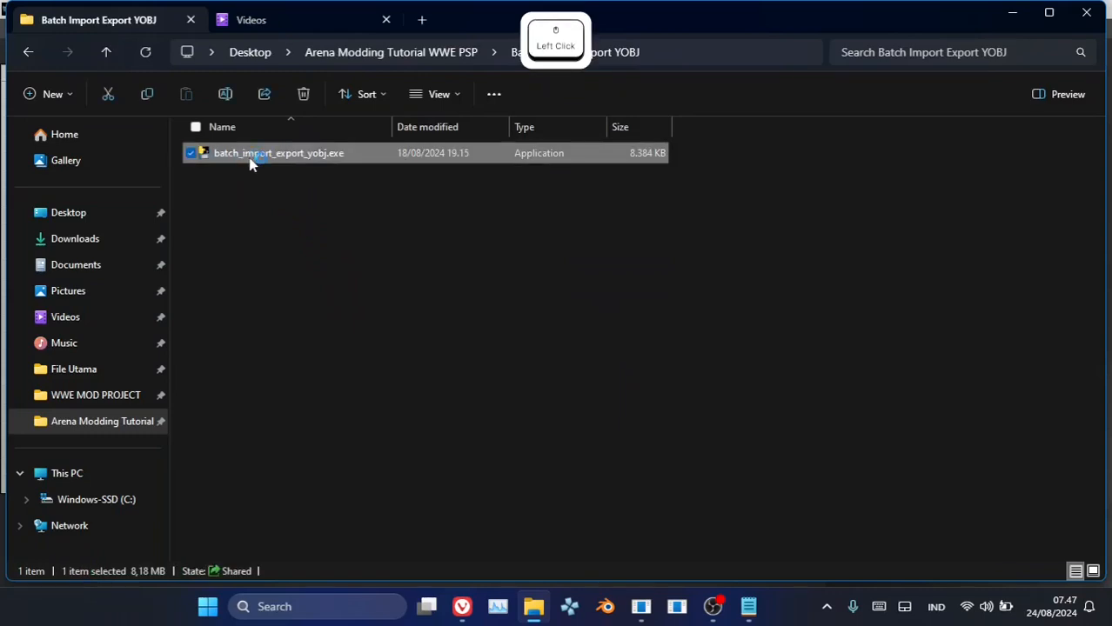
double_click(251, 163)
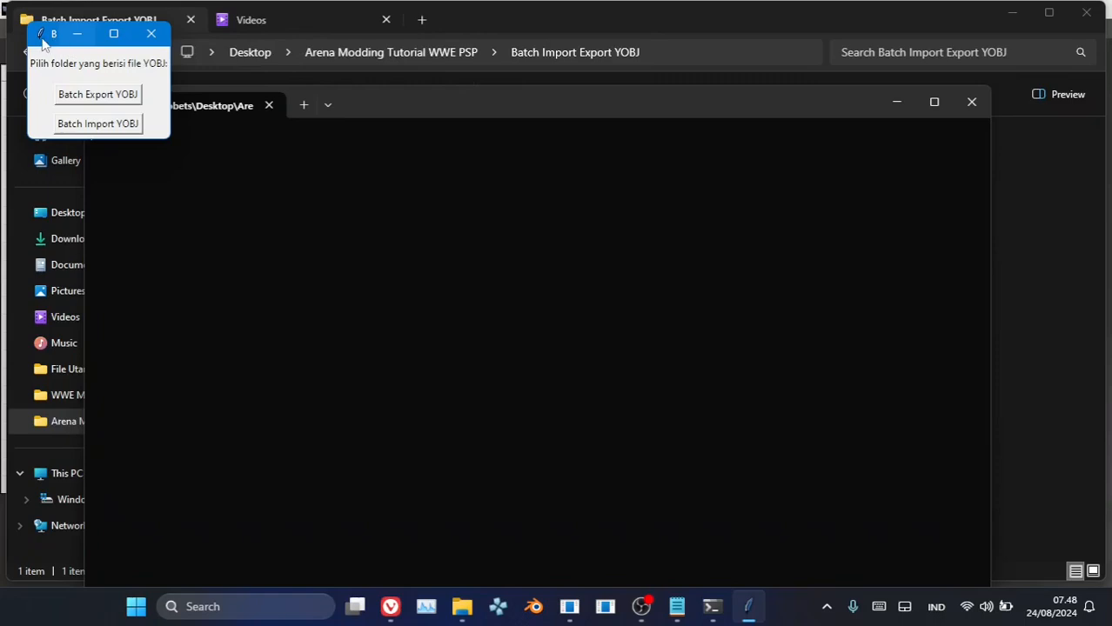
left_click(75, 94)
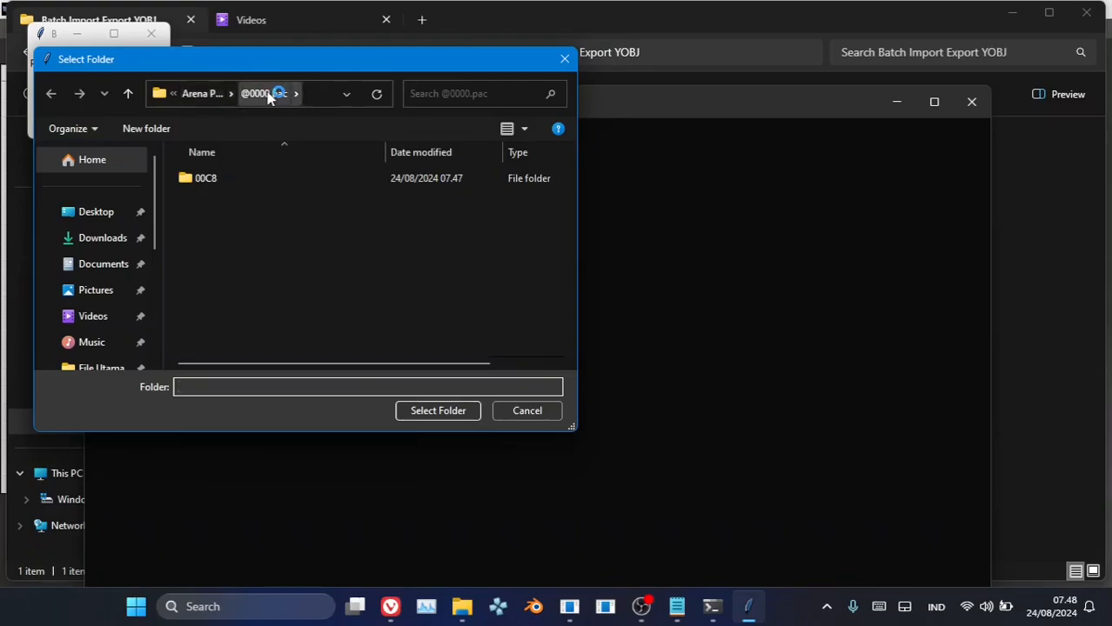
left_click(430, 410)
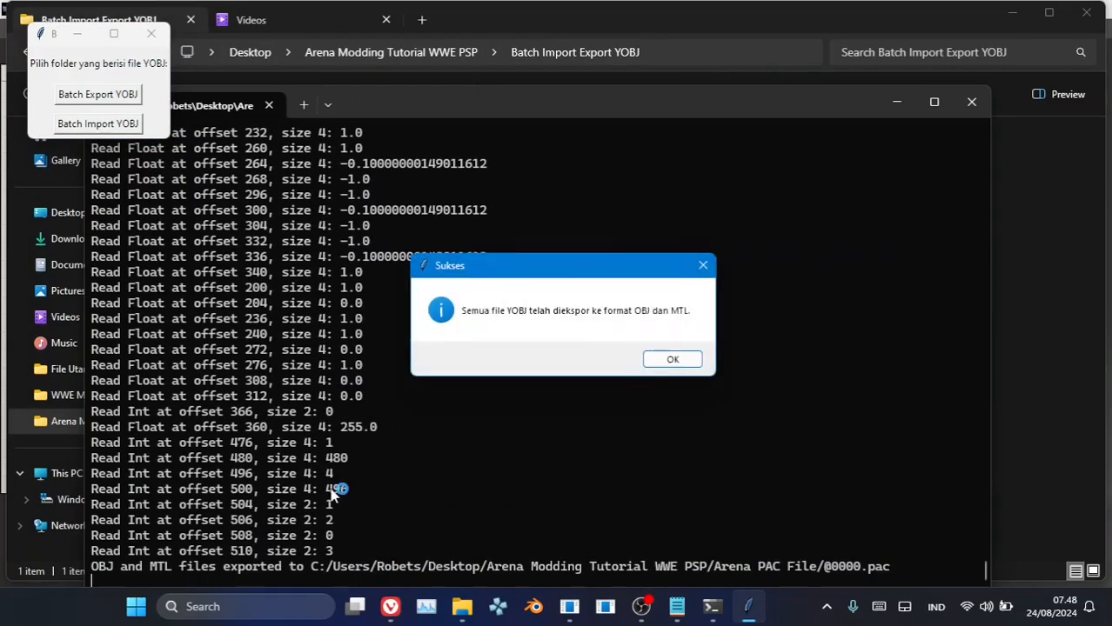
left_click(689, 362)
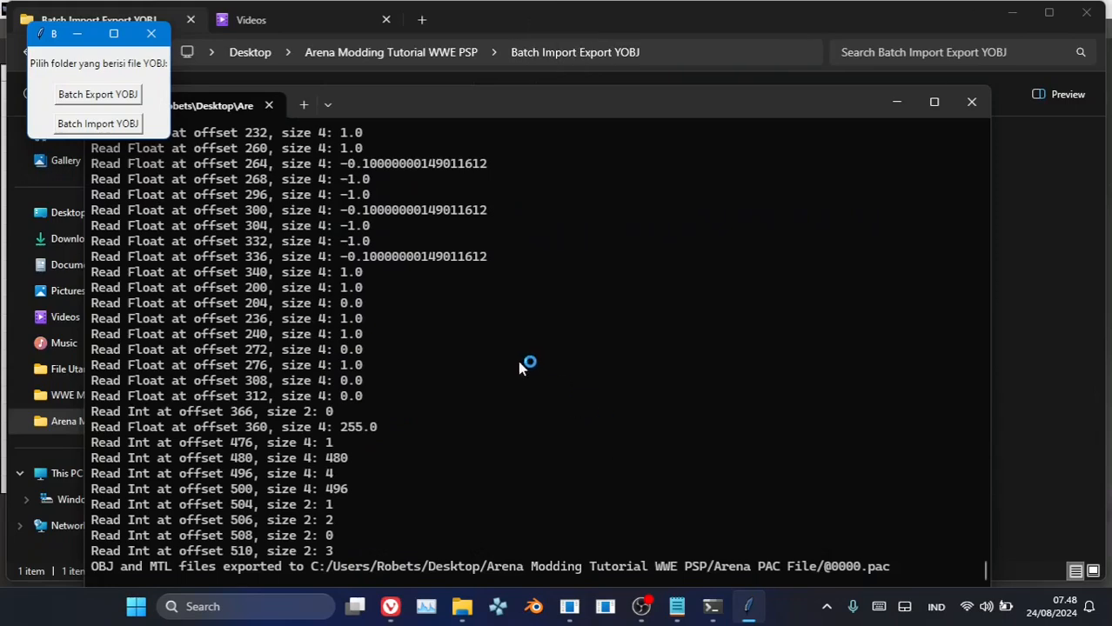
left_click(151, 33)
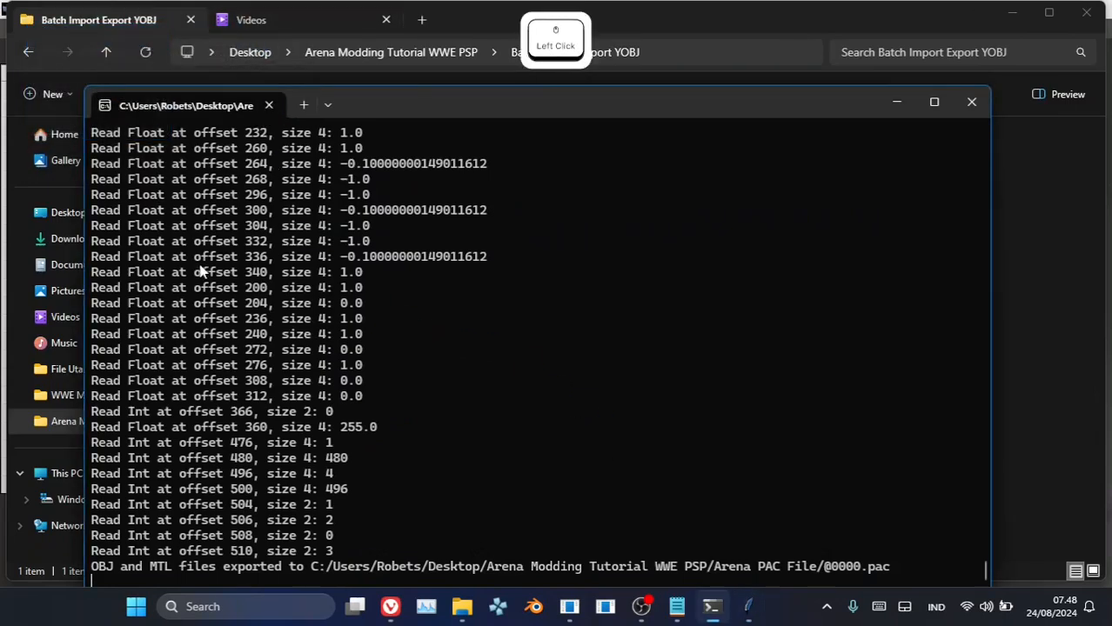
left_click(269, 105)
left_click(348, 54)
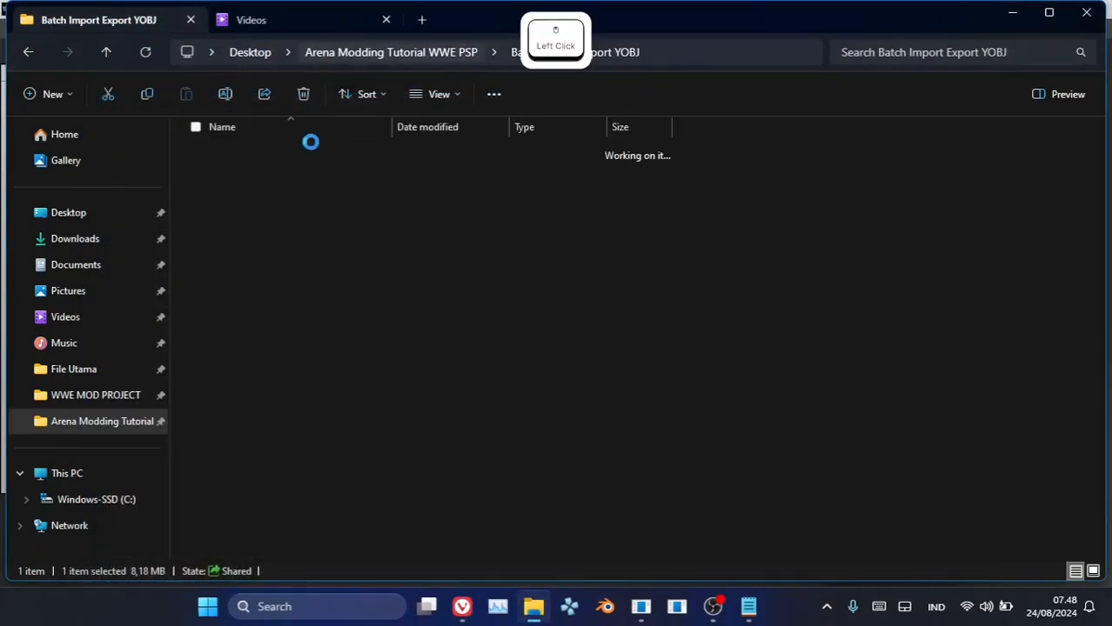
double_click(293, 158)
double_click(258, 155)
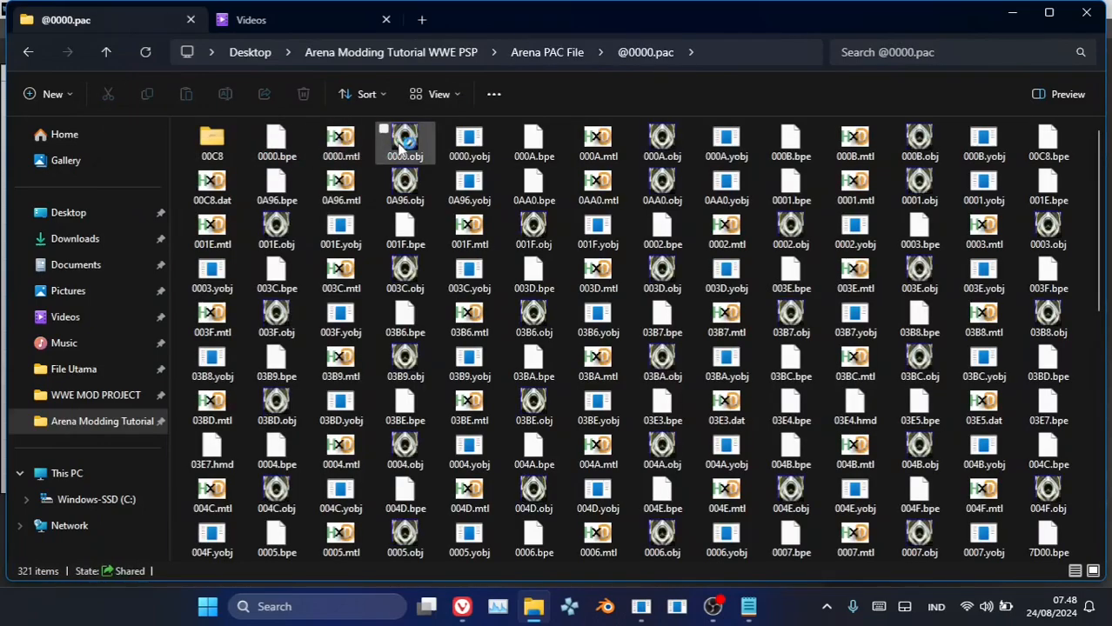
left_click(662, 146)
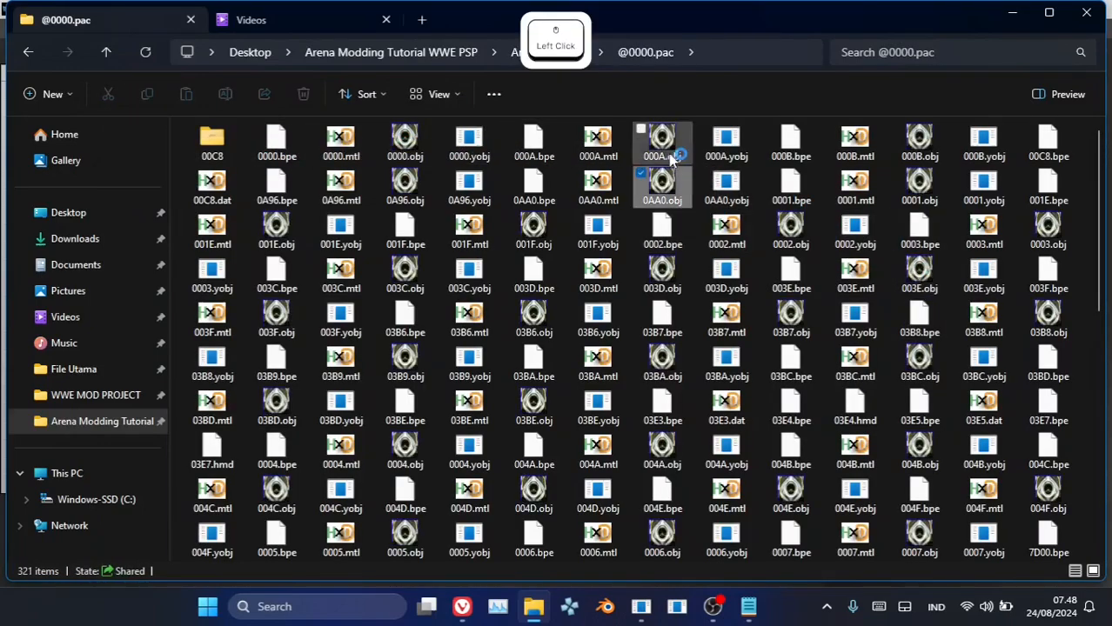
left_click(405, 149)
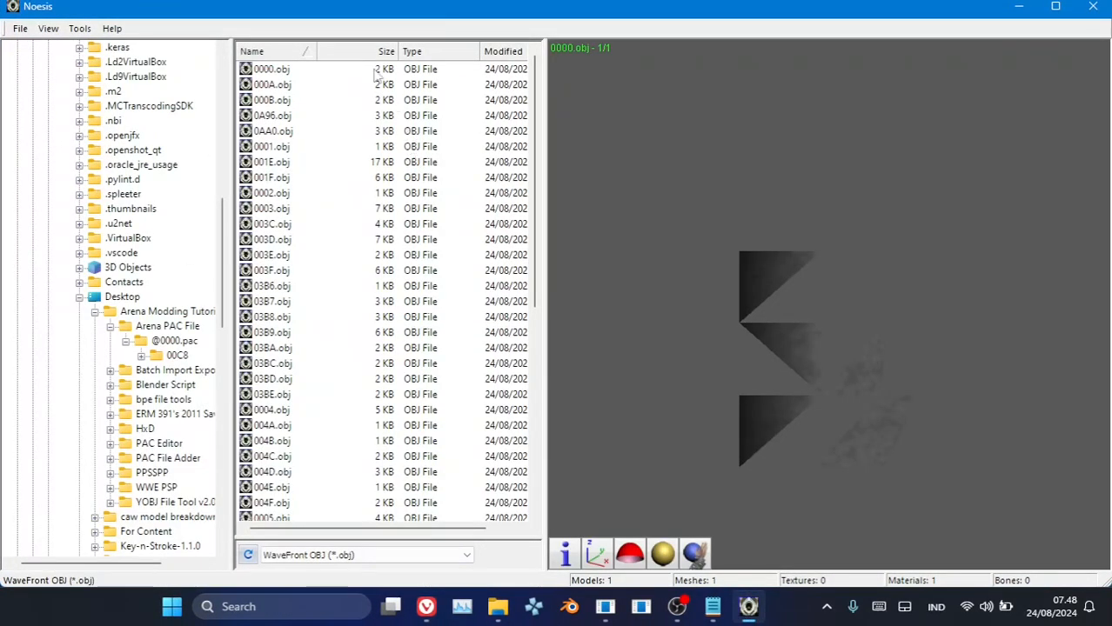
left_click(267, 72)
left_click(271, 84)
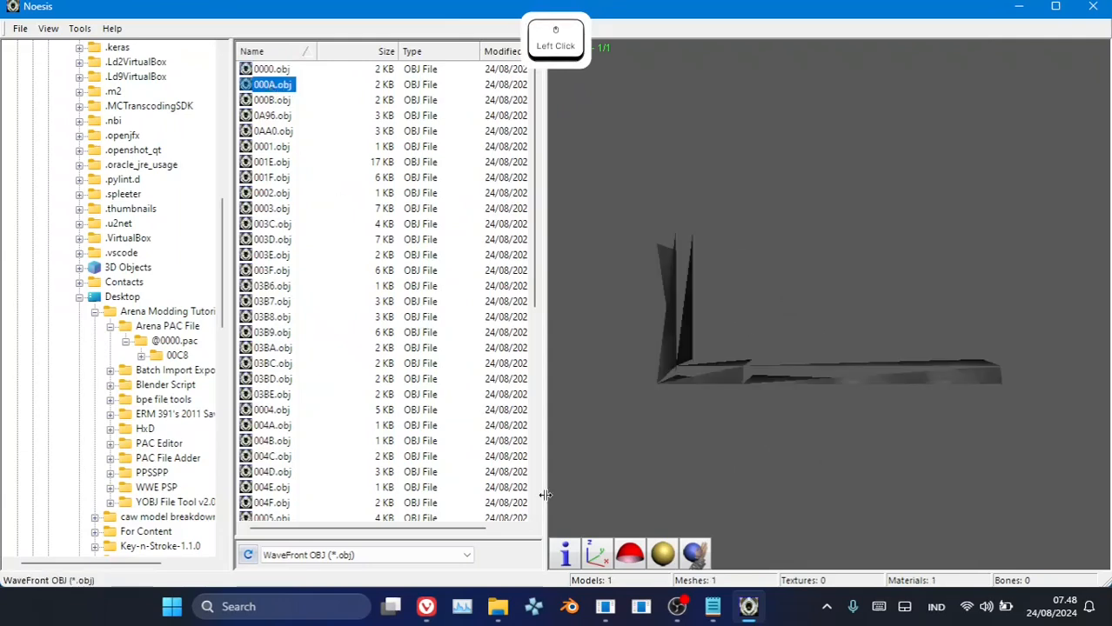
left_click(638, 562)
left_click(658, 557)
left_click(602, 555)
left_click_drag(722, 330, 831, 312)
left_click(280, 102)
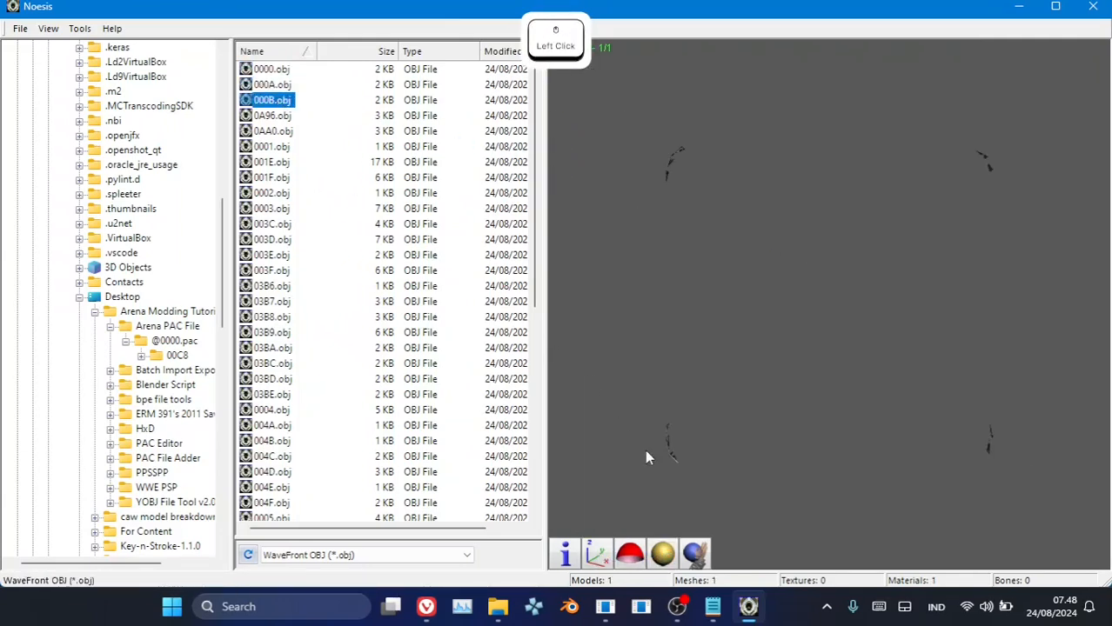
left_click(634, 564)
left_click(661, 557)
left_click(598, 555)
left_click_drag(720, 474, 462, 152)
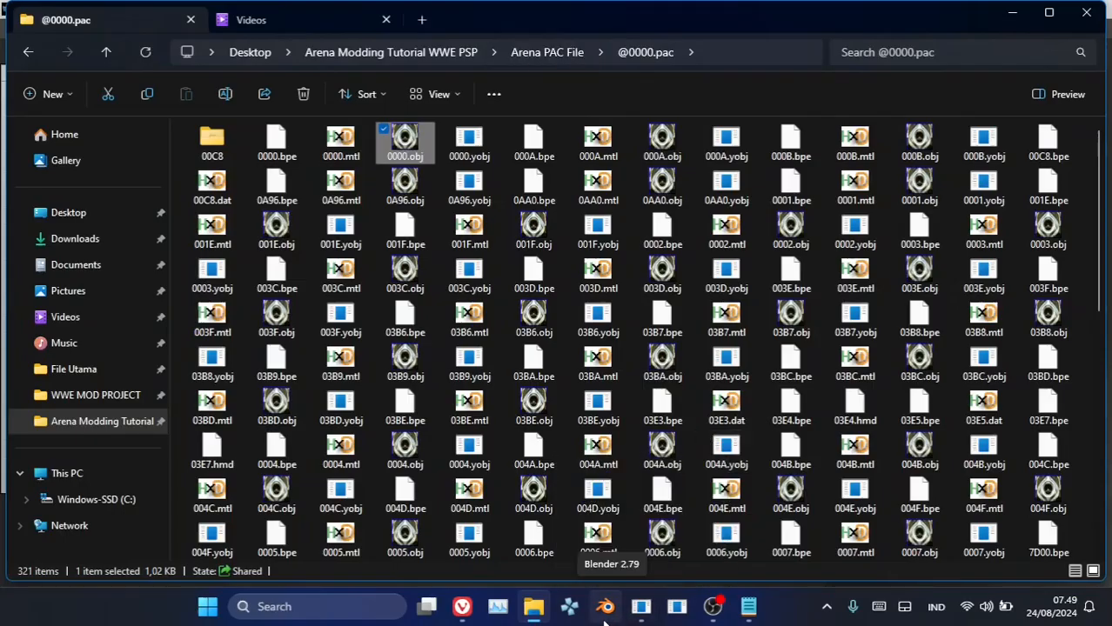
- Start Blender 2.79 and delete the default cube, lamp and camera from the scene
left_click(605, 614)
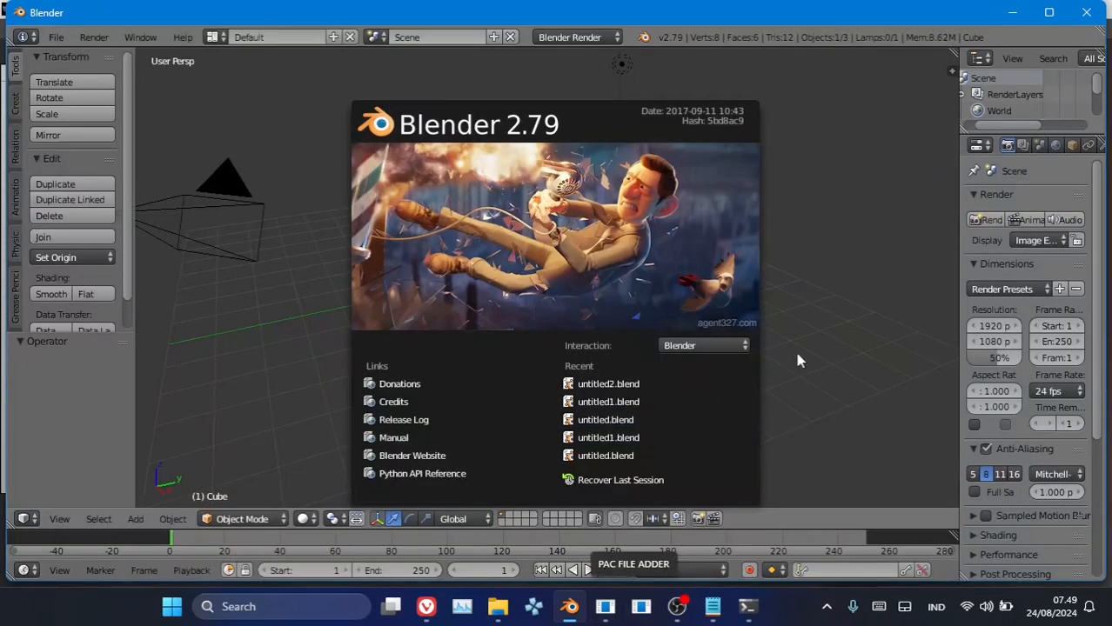
left_click(864, 306)
key("x")
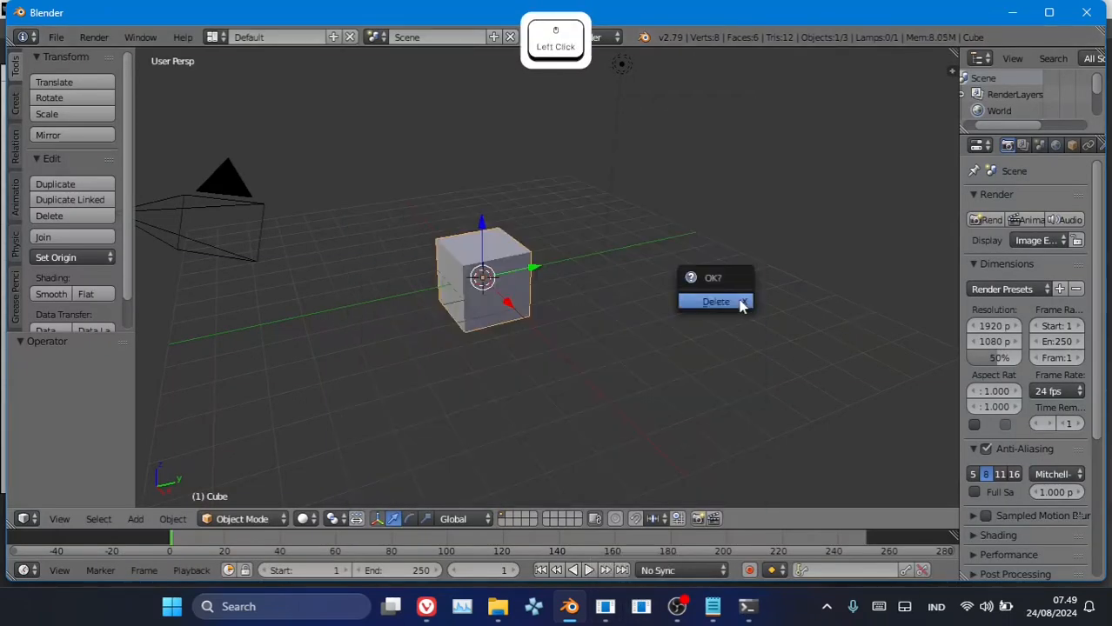
left_click(740, 304)
right_click(616, 179)
key("x")
left_click(616, 179)
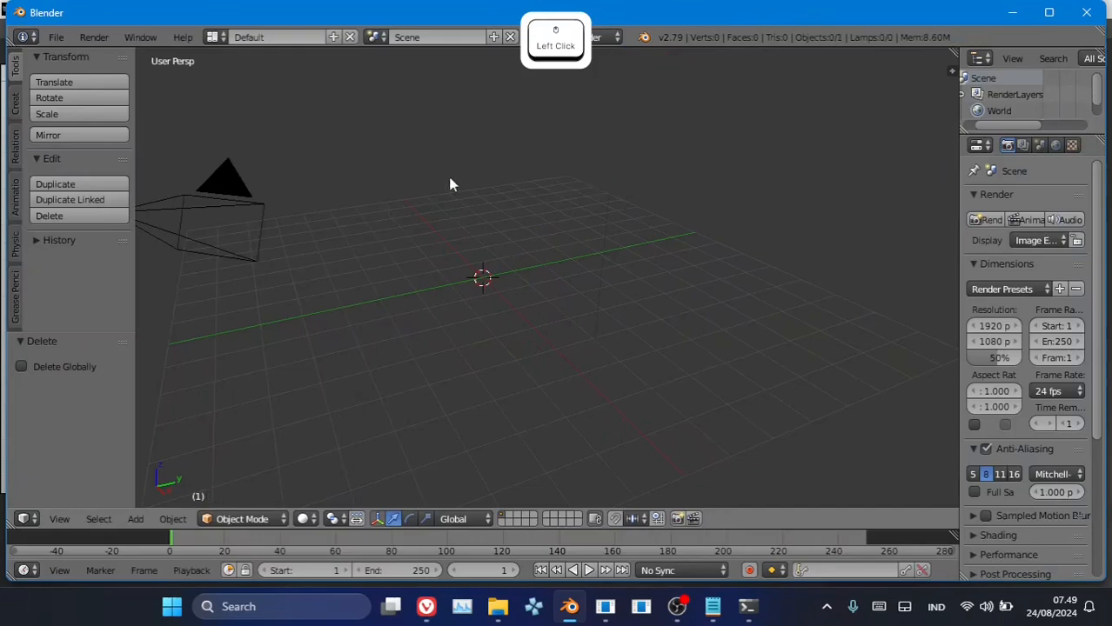
key("x")
left_click(206, 223)
right_click(176, 236)
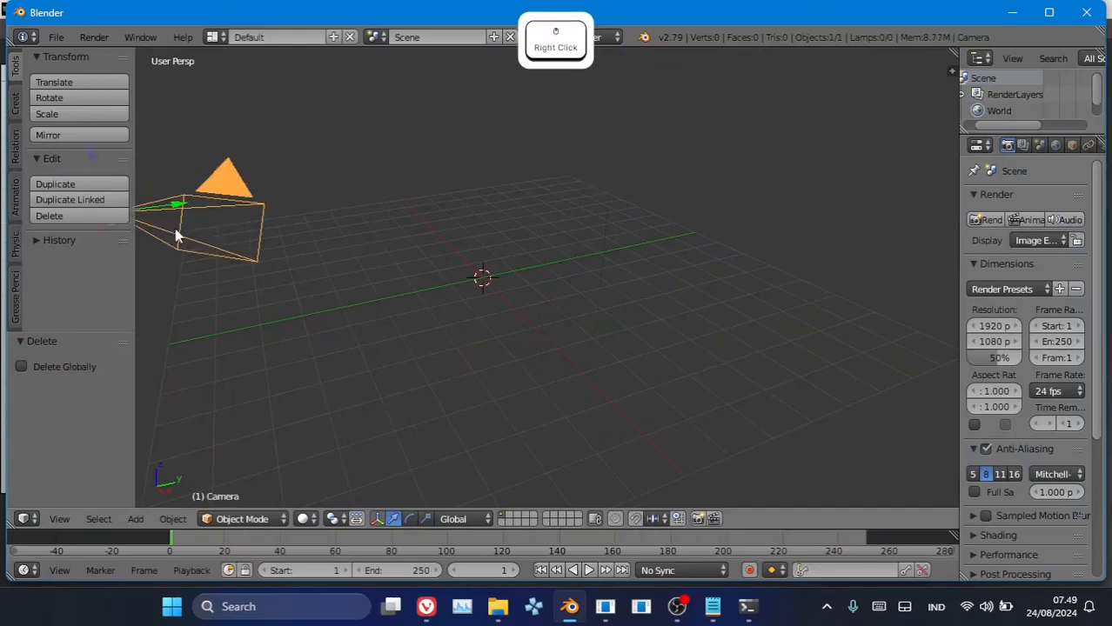
key("x")
left_click(176, 229)
left_click(54, 38)
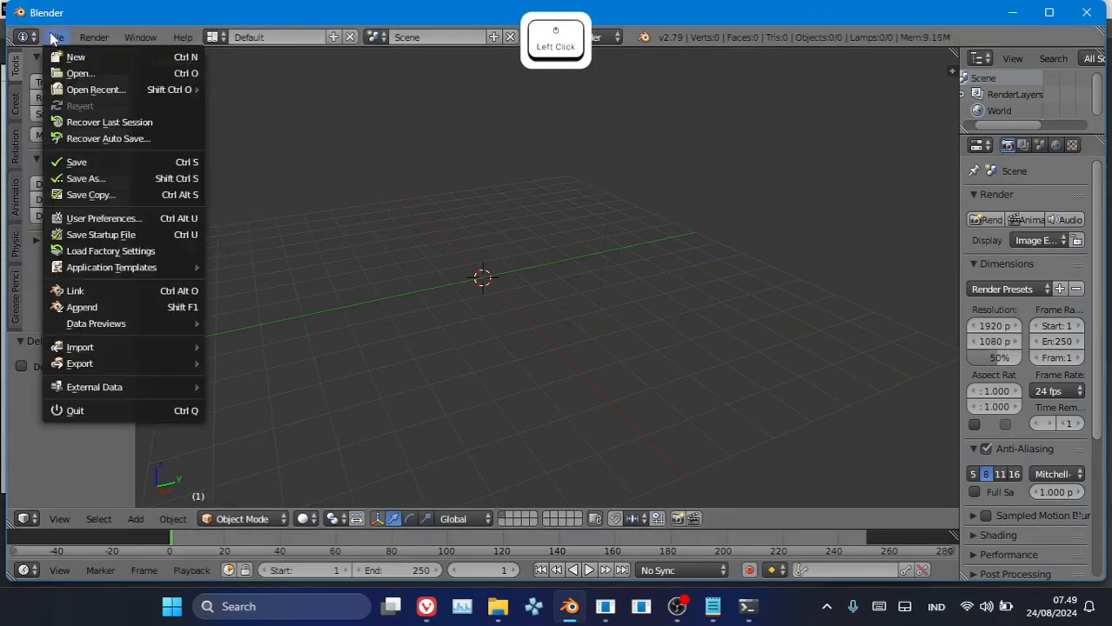
mouse_move(105, 353)
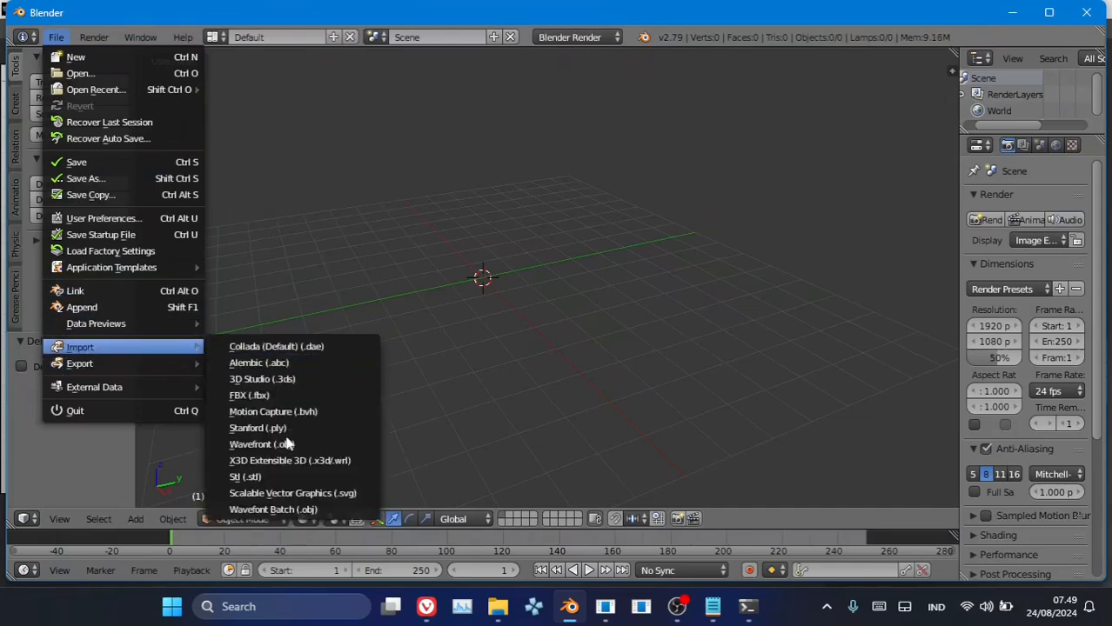
left_click(296, 509)
double_click(265, 137)
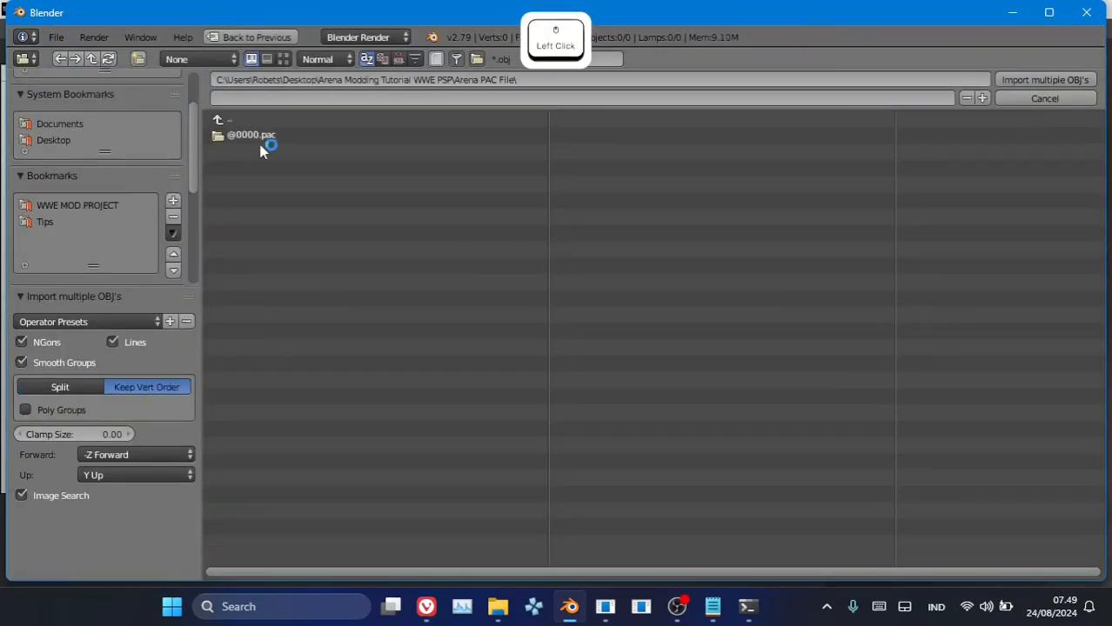
left_click(258, 137)
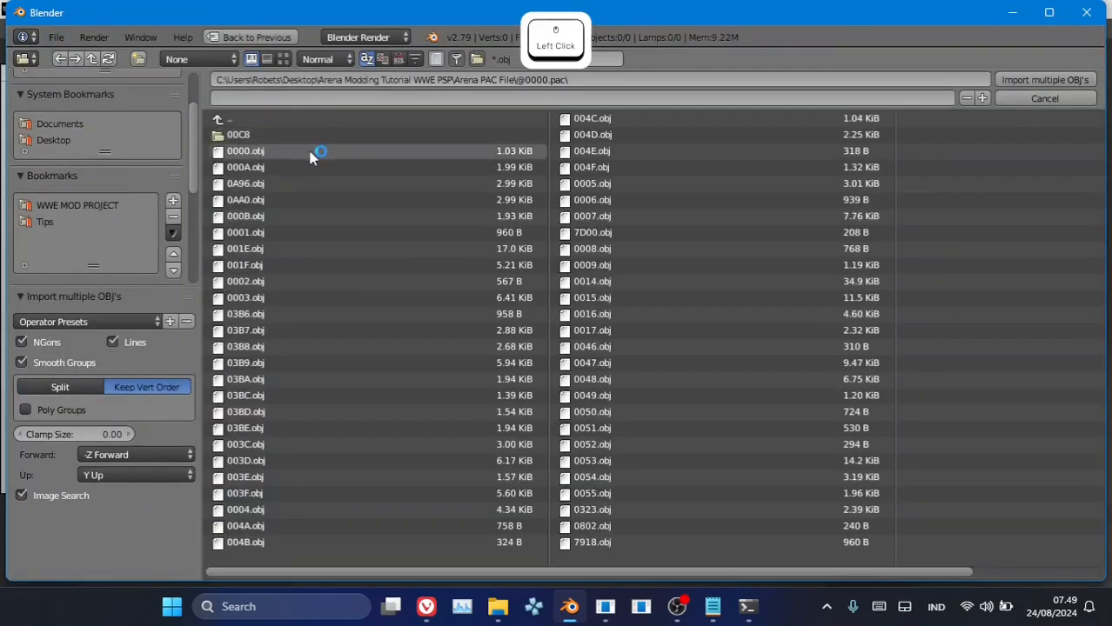
key("a")
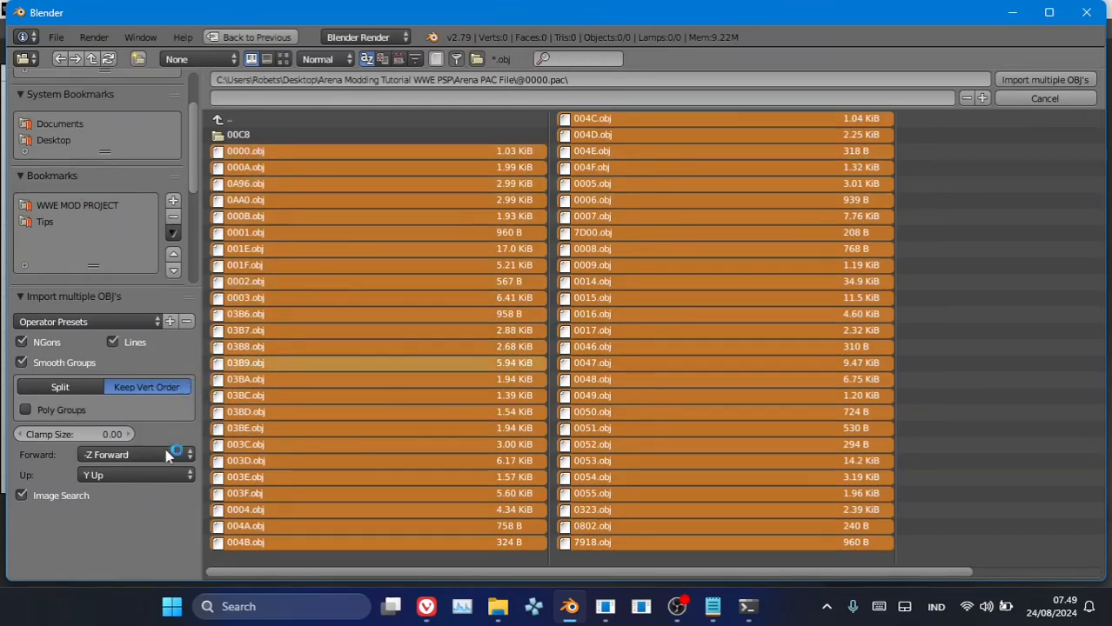
left_click(1061, 81)
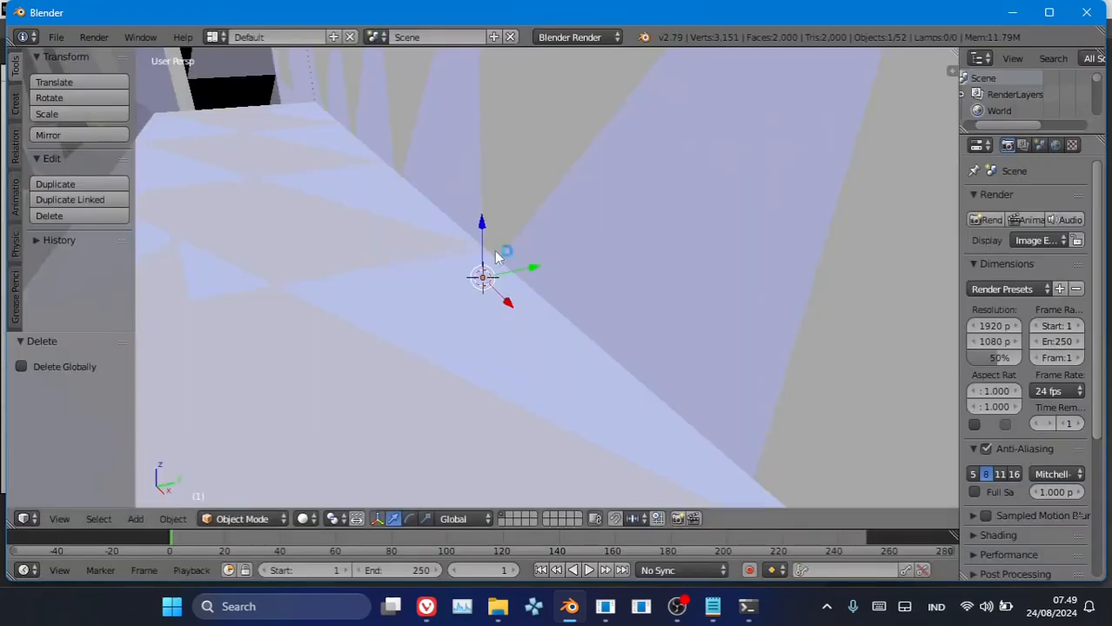
- Raise the 3D view's clip end distance to 2568.8 to show the whole arena
scroll(446, 248, "down", 5)
middle_click_drag(417, 252, 524, 57)
key("n")
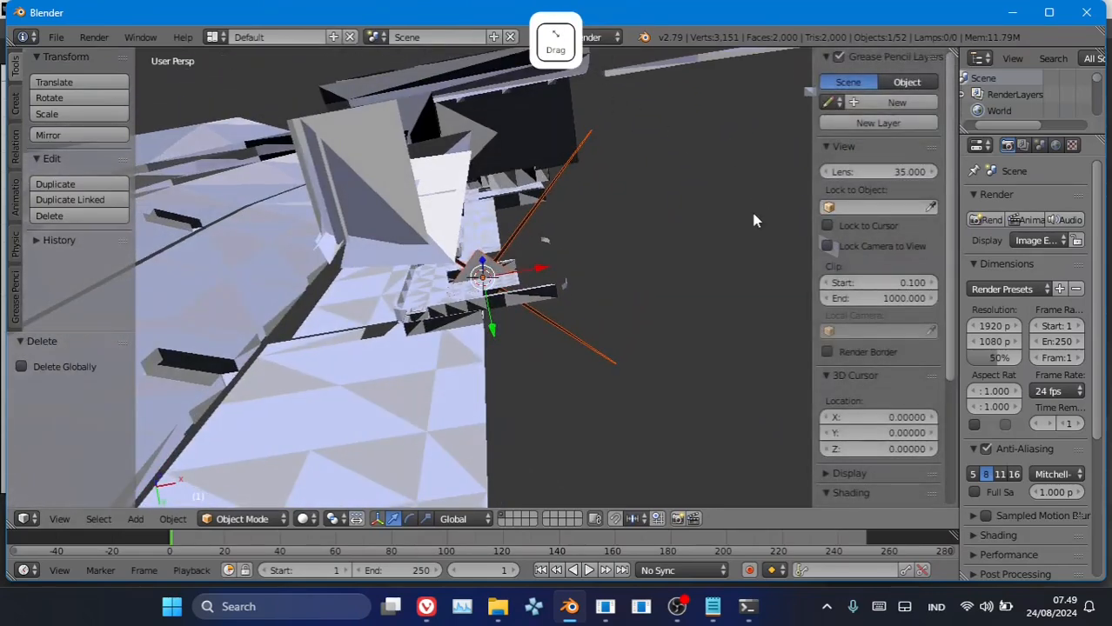
scroll(596, 149, "down", 6)
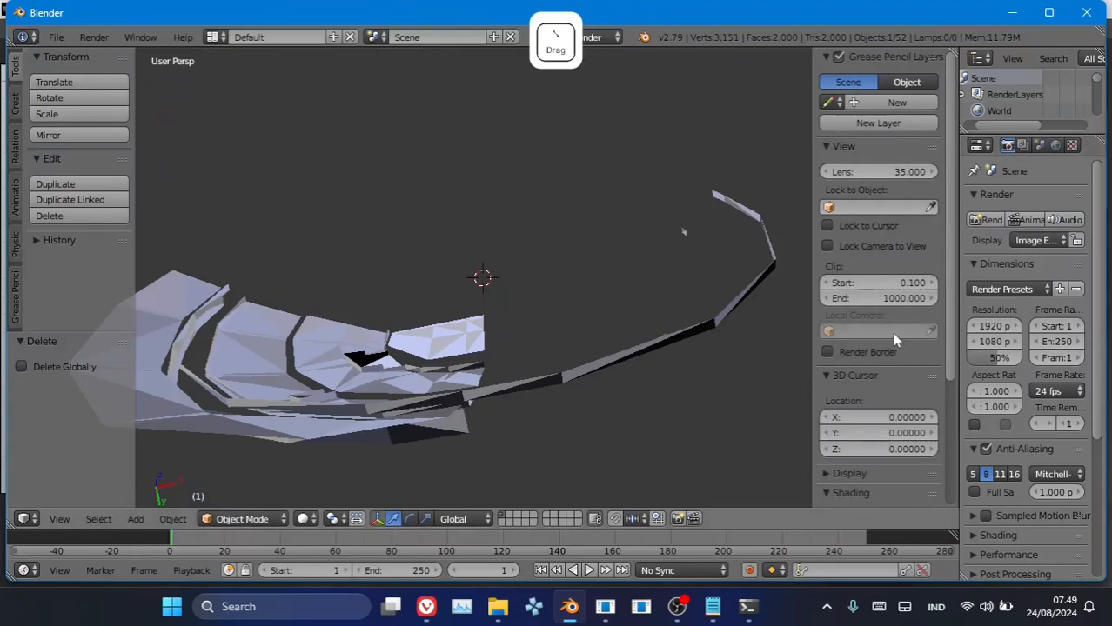
left_click_drag(841, 300, 944, 300)
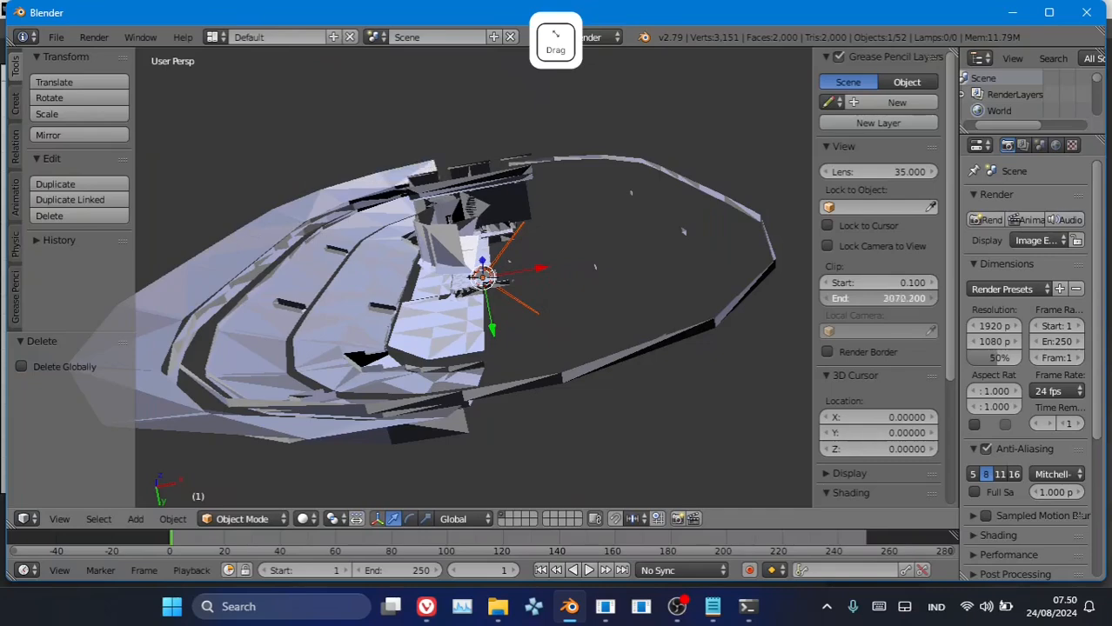
left_click_drag(905, 298, 892, 298)
- Enable Textured Solid shading in the 3D view and inspect the textured arena model from several angles
scroll(878, 479, "down", 5)
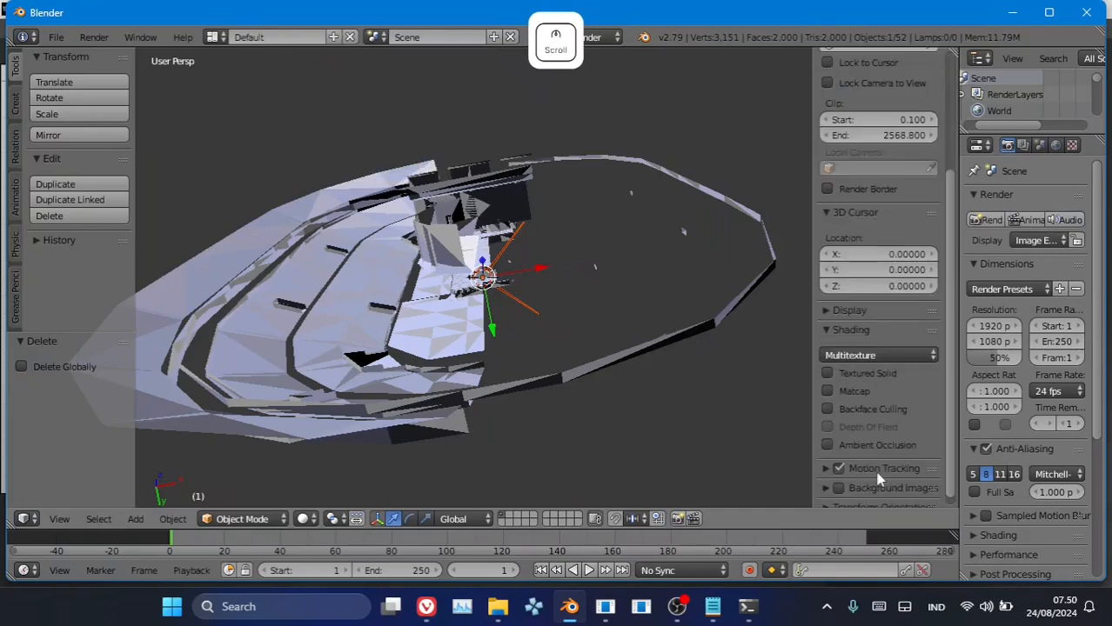
left_click(827, 374)
scroll(501, 328, "up", 8)
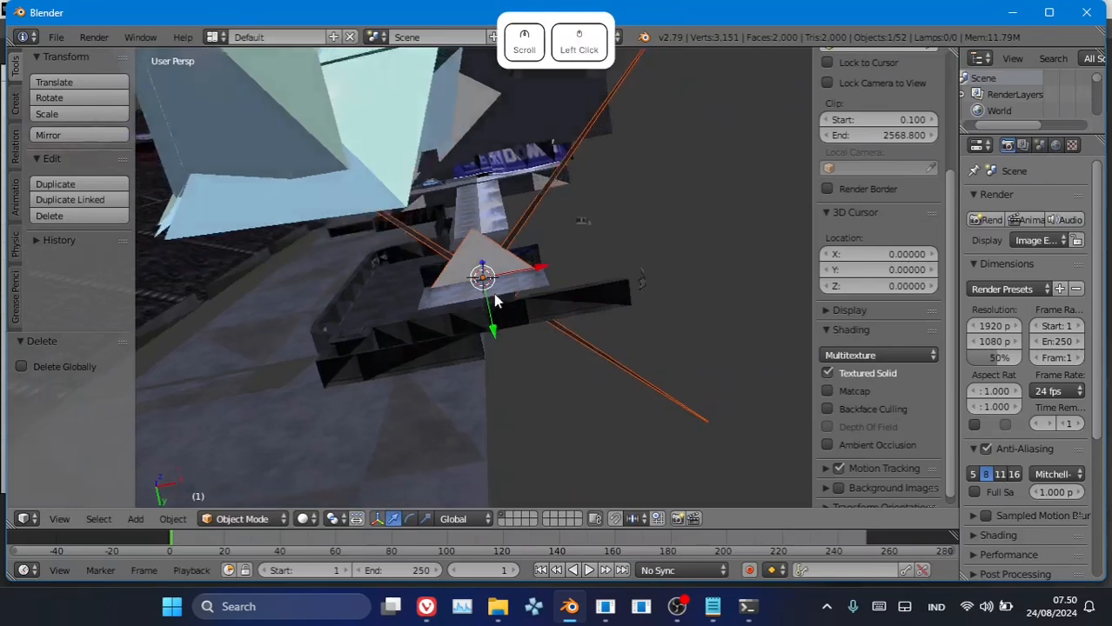
middle_click_drag(494, 300, 279, 471)
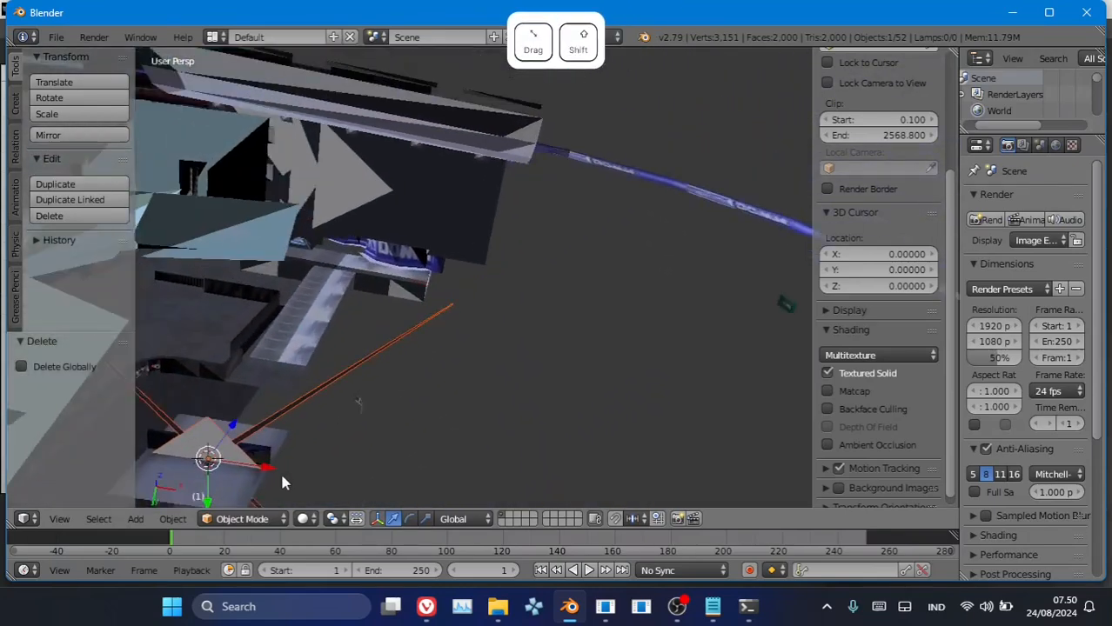
scroll(304, 416, "up", 6)
middle_click_drag(308, 388, 428, 116)
scroll(428, 117, "down", 10)
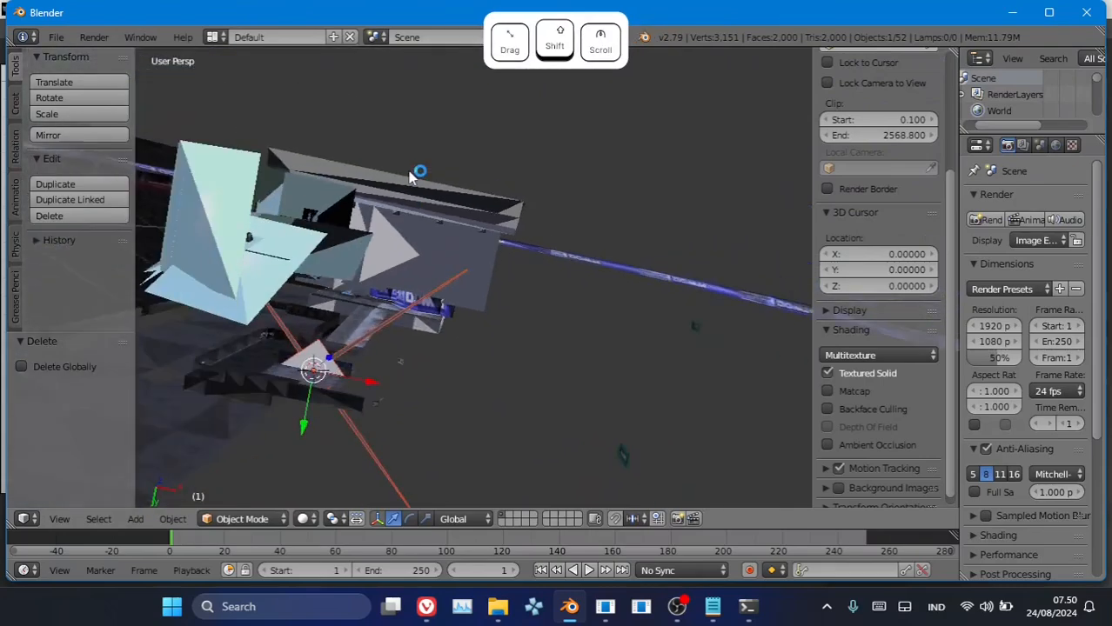
middle_click_drag(380, 240, 383, 329)
- Select all the imported arena objects and change the timeline area into a Text Editor
key("a")
key("a")
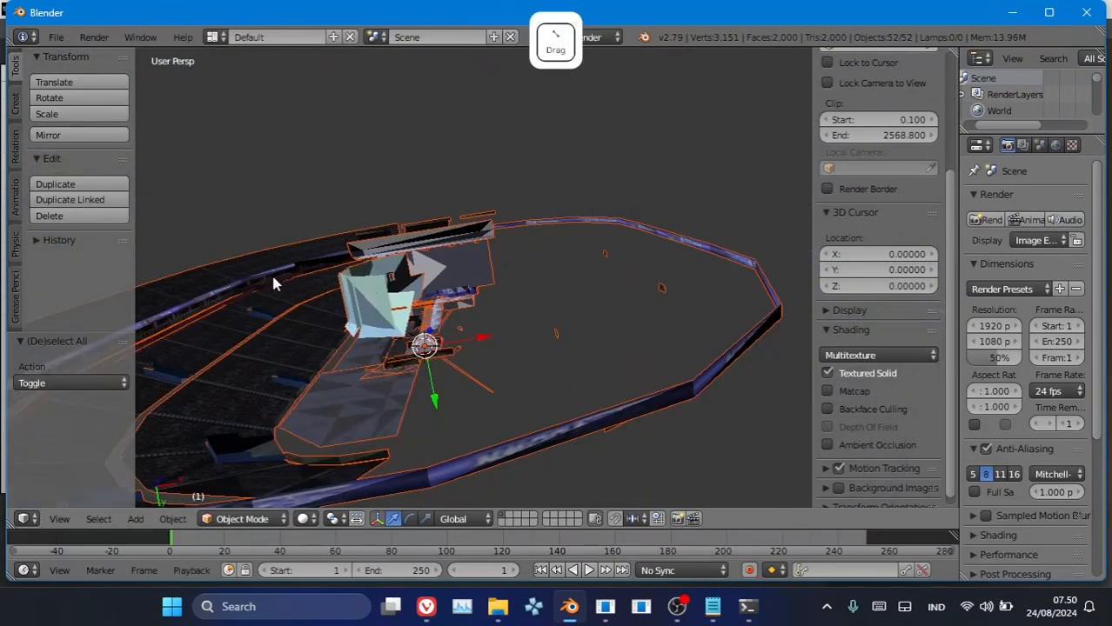
left_click(24, 570)
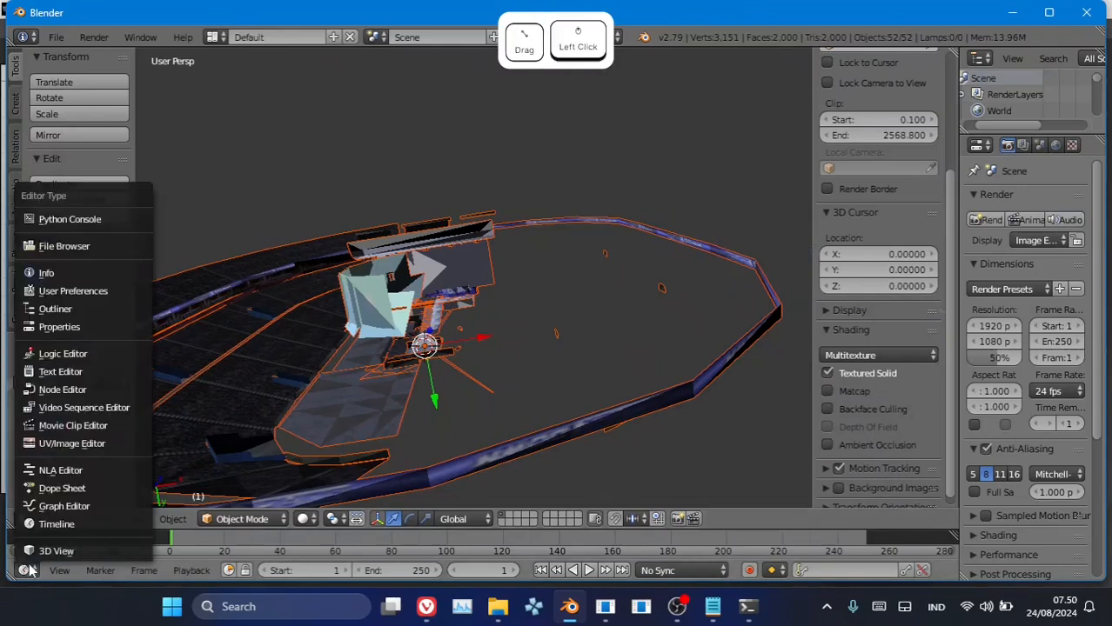
left_click(60, 372)
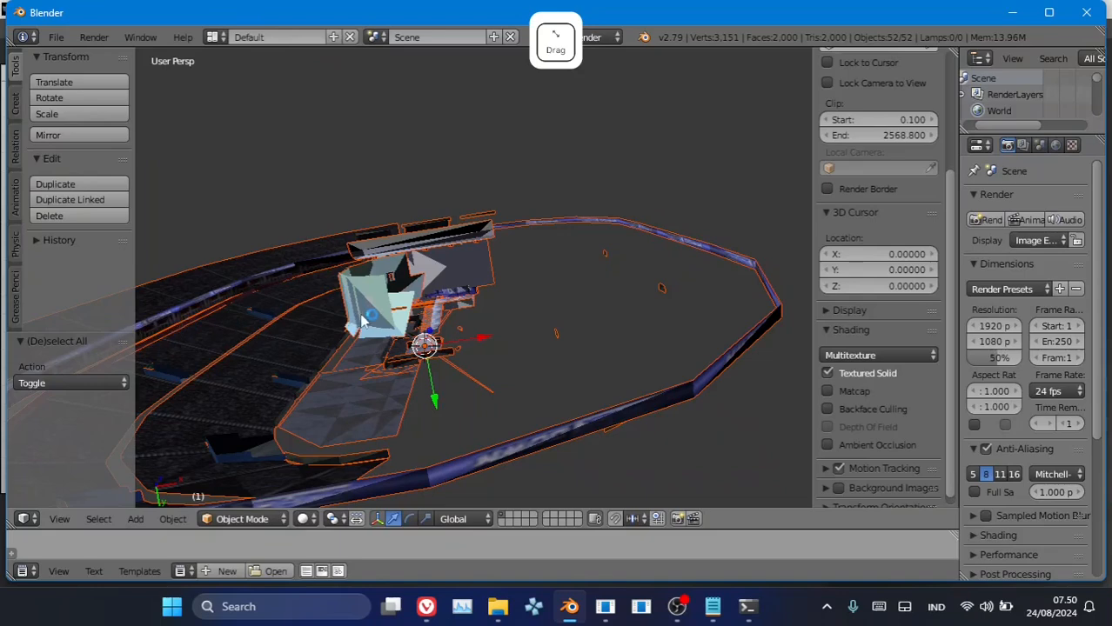
- Maximize the window and open shadeless script.txt from the desktop's Arena Modding Tutorial WWE PSP\Blender Script folder in the Text Editor
left_click_drag(461, 5, 461, 0)
left_click(703, 390)
scroll(504, 387, "down", 3)
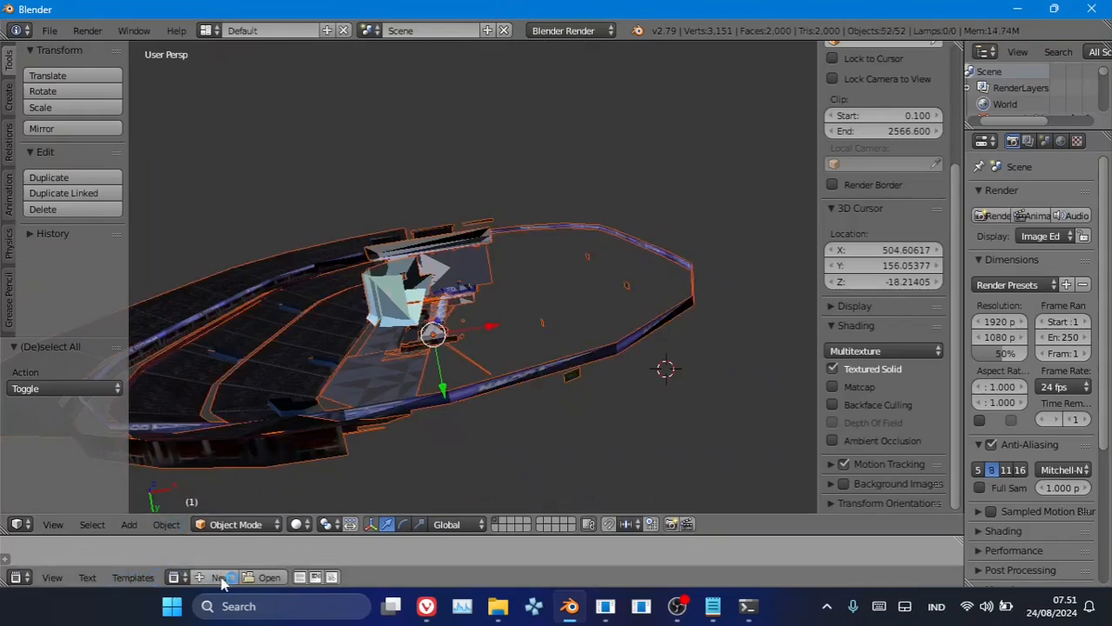
left_click(265, 579)
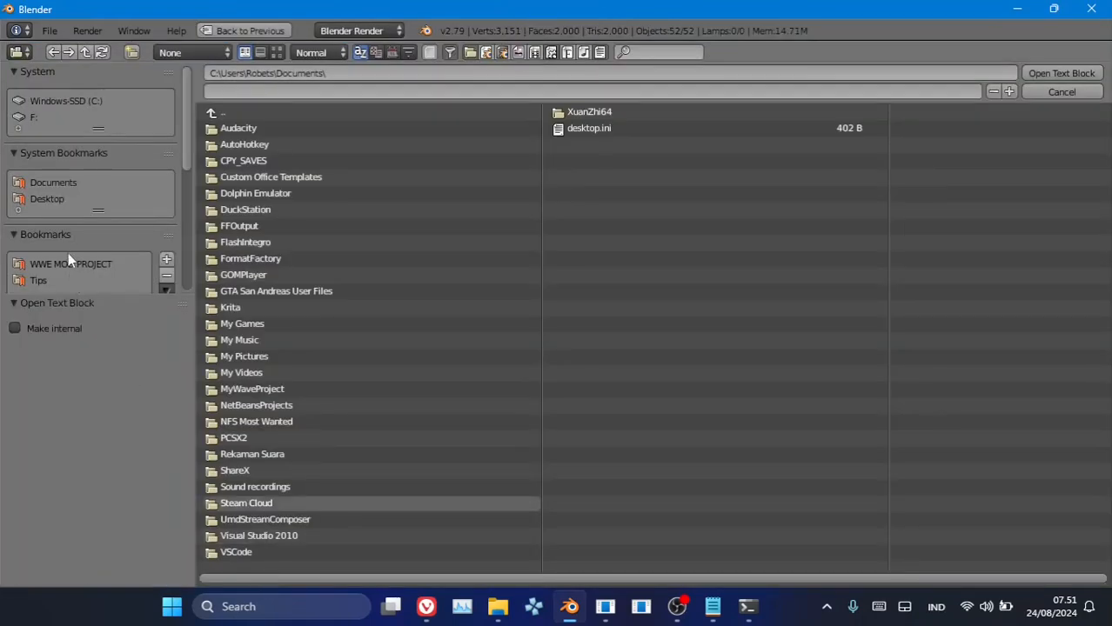
left_click(66, 199)
left_click(268, 145)
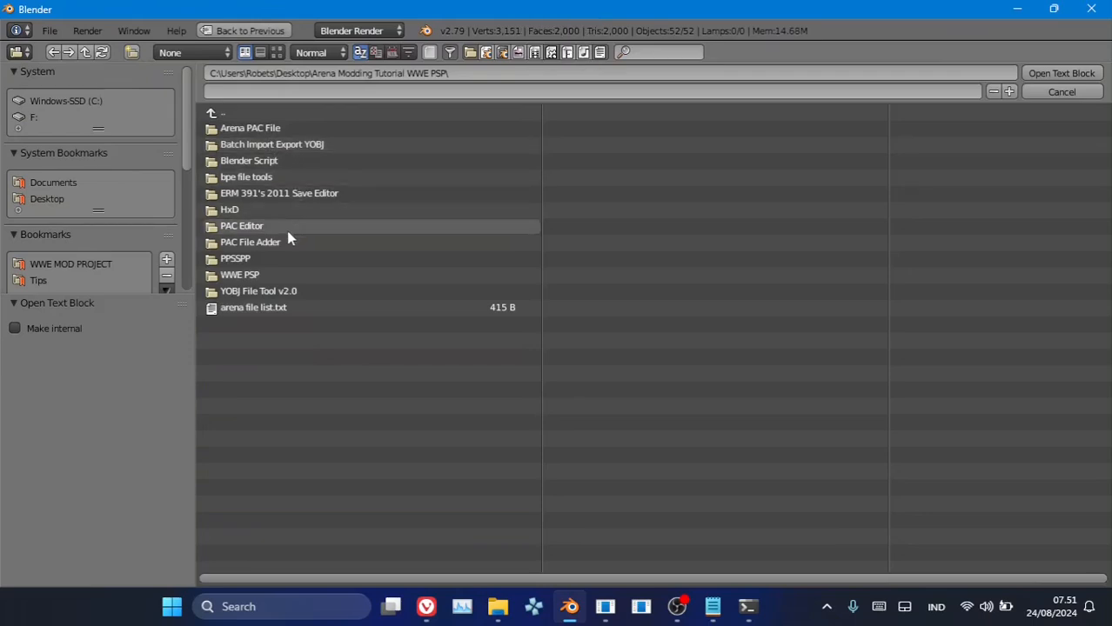
left_click(275, 164)
left_click(244, 165)
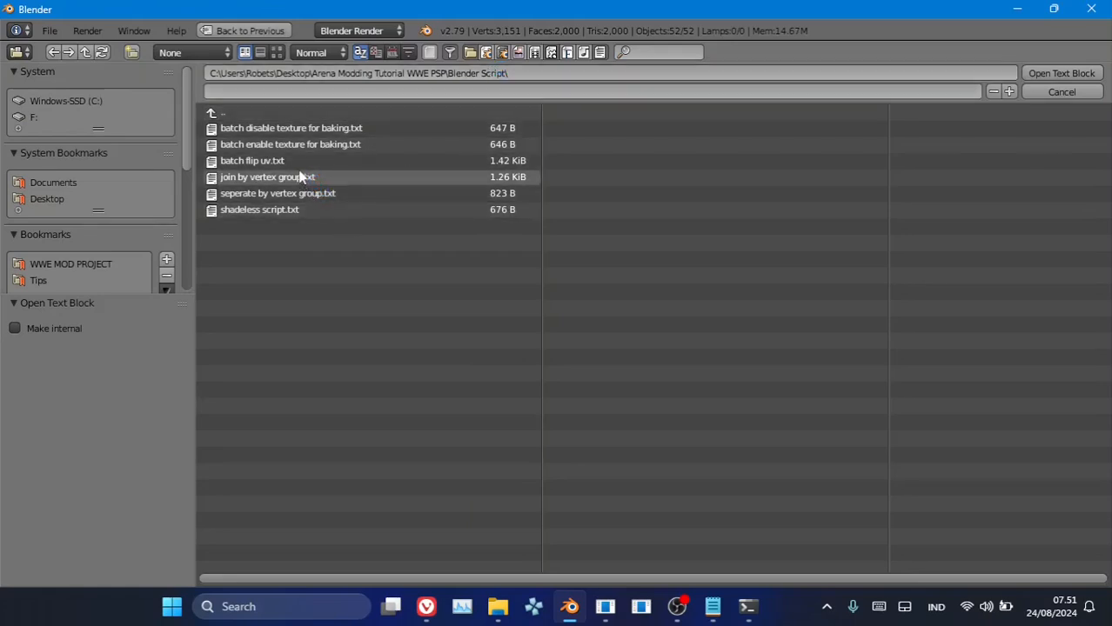
left_click(275, 214)
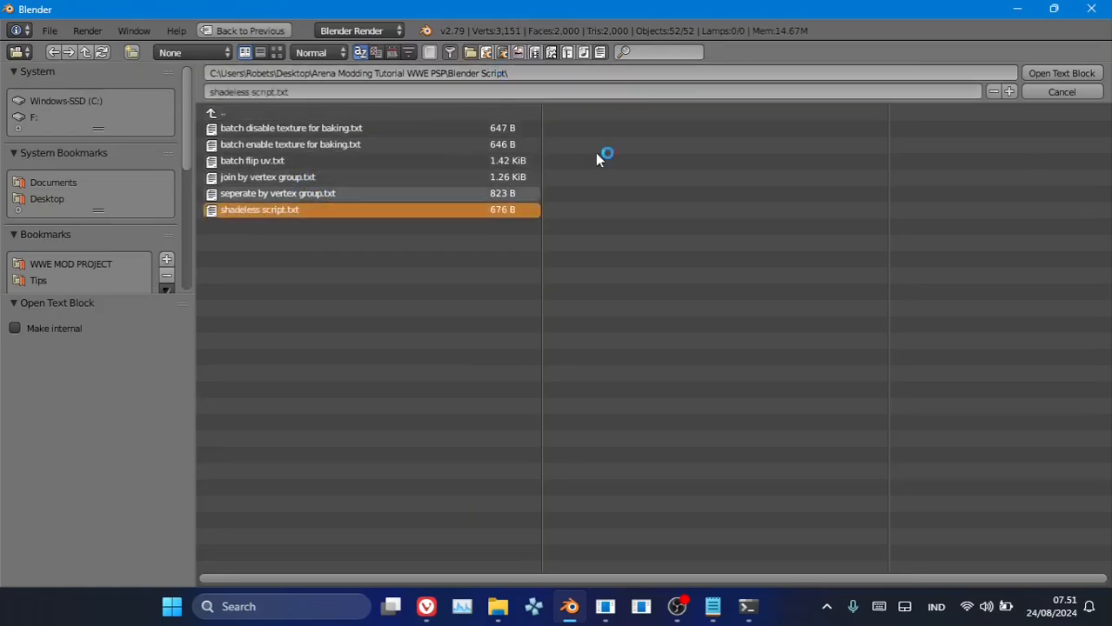
left_click(1062, 73)
- Run the shadeless script on the arena's materials and check the brightened stage area up close
right_click(209, 551)
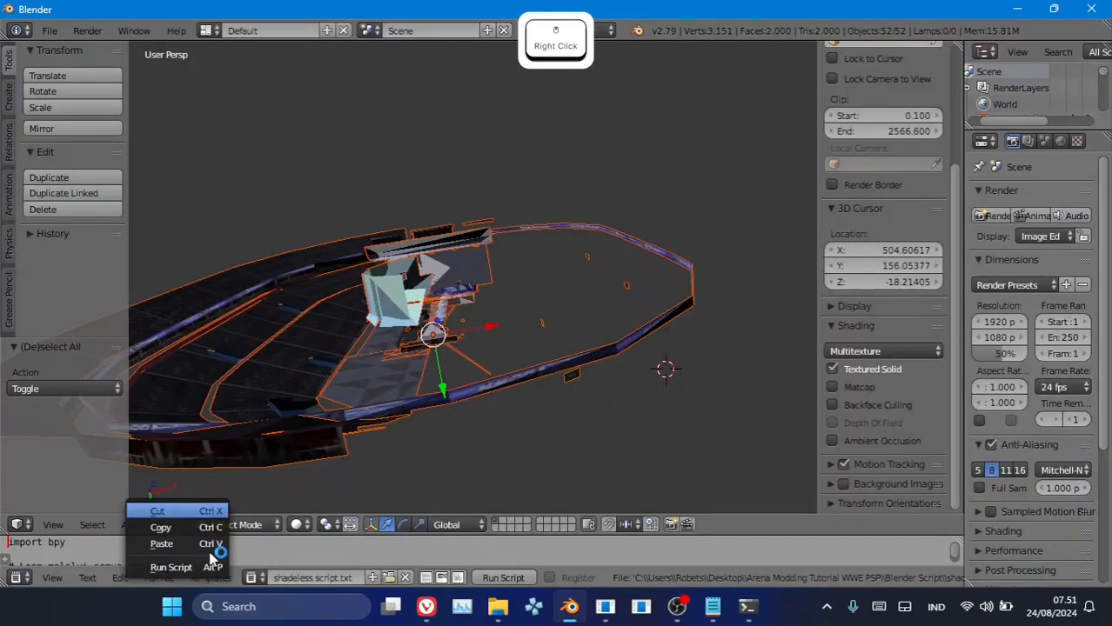
left_click(202, 567)
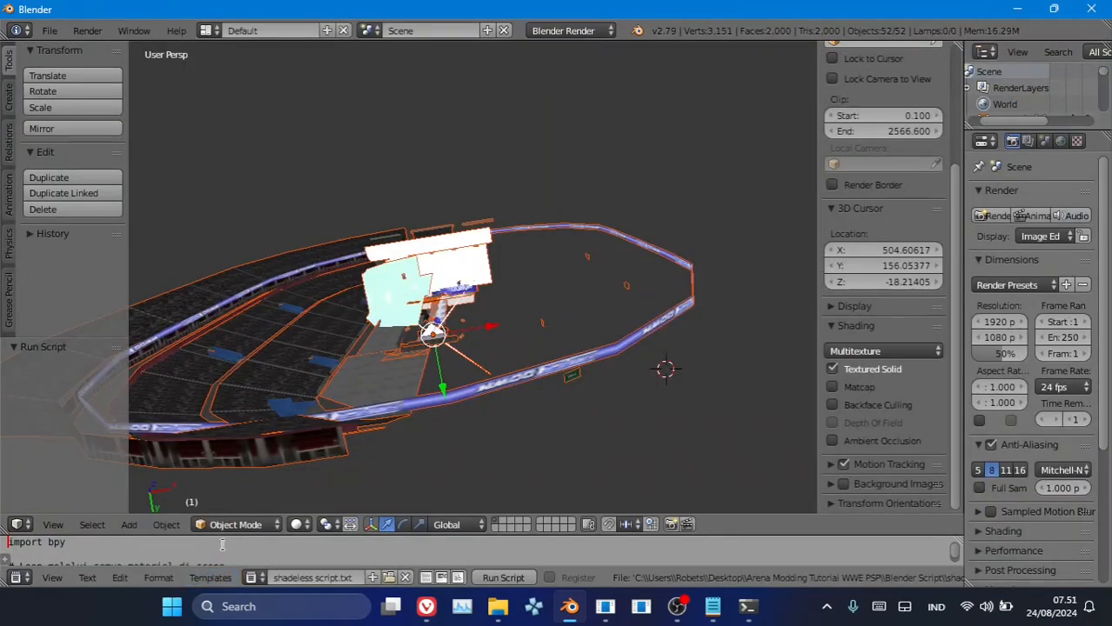
middle_click_drag(439, 354, 495, 363)
scroll(574, 423, "up", 6)
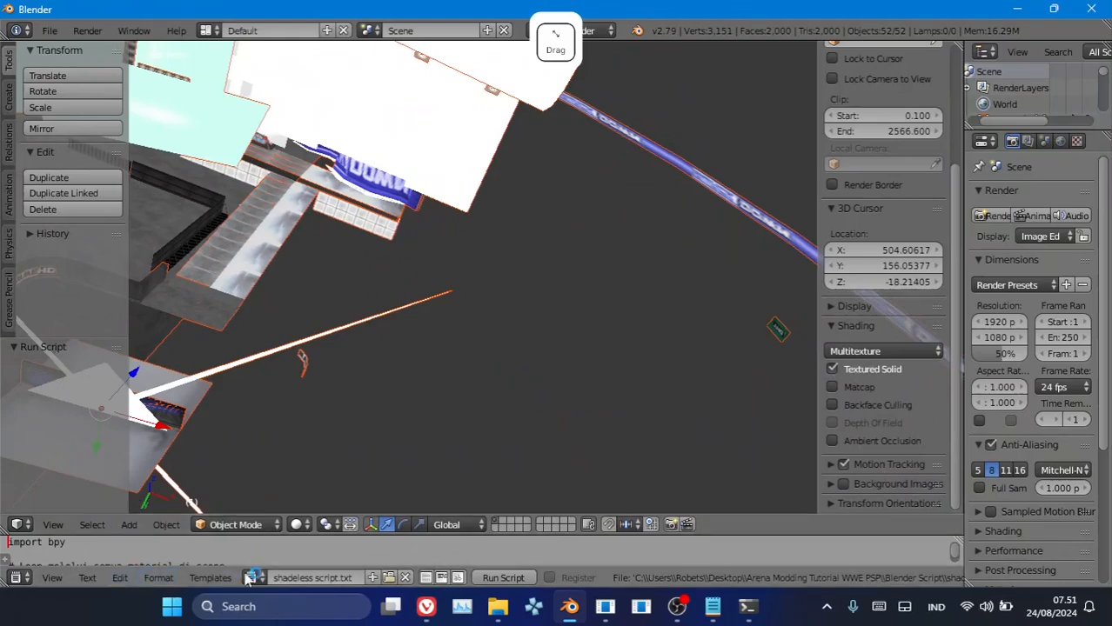
- Open batch flip uv.txt from the Blender Script folder, run it, and check the SmackDown lettering on the arena
left_click(391, 580)
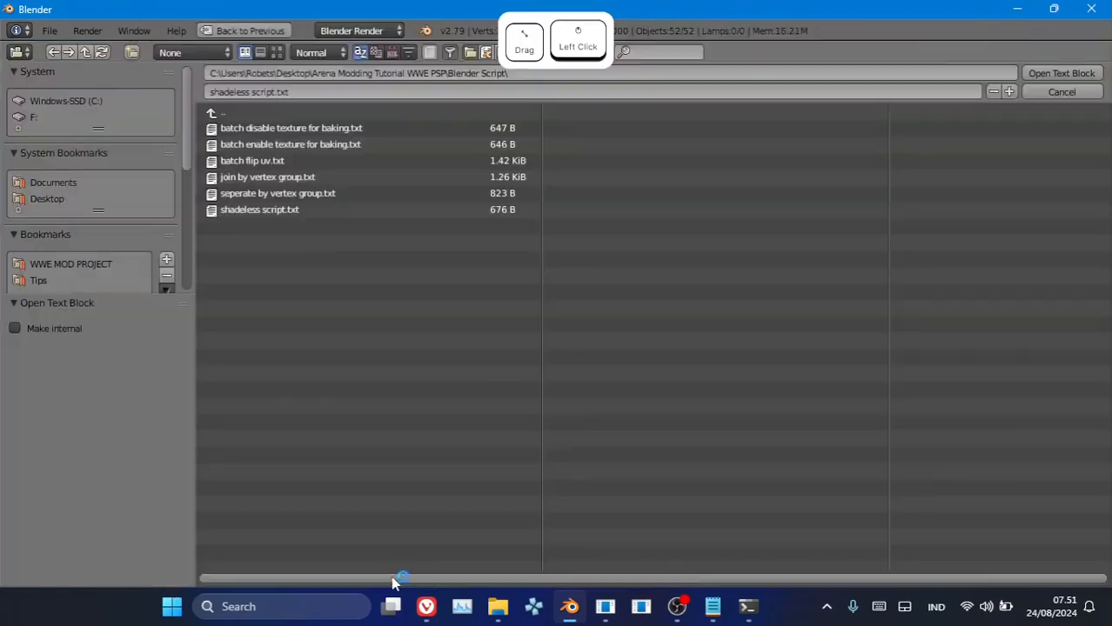
left_click(284, 163)
double_click(250, 166)
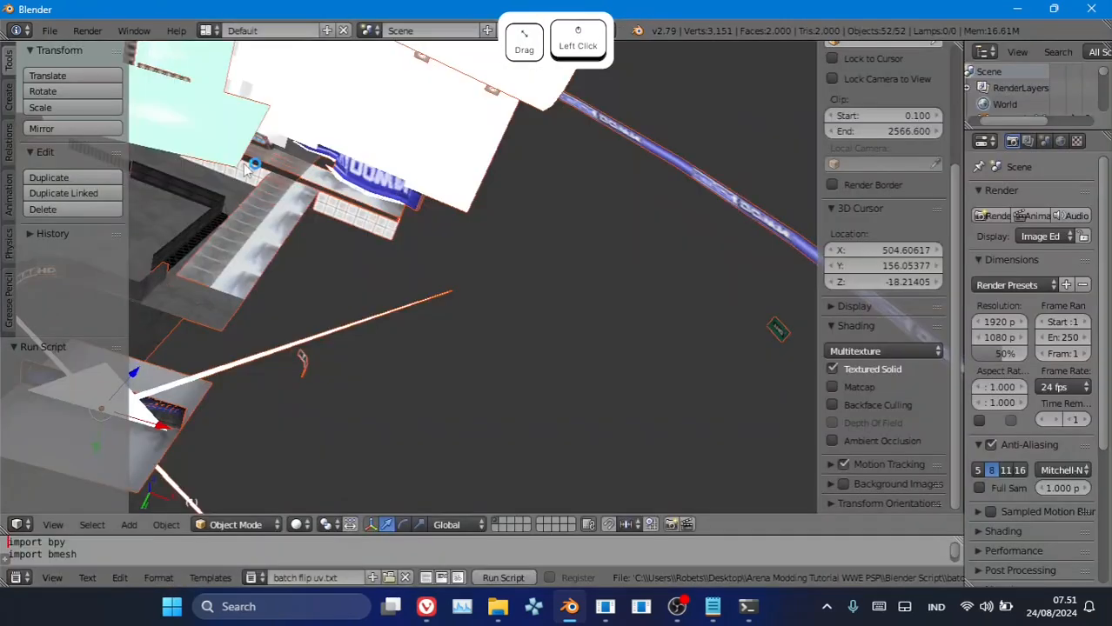
right_click(189, 548)
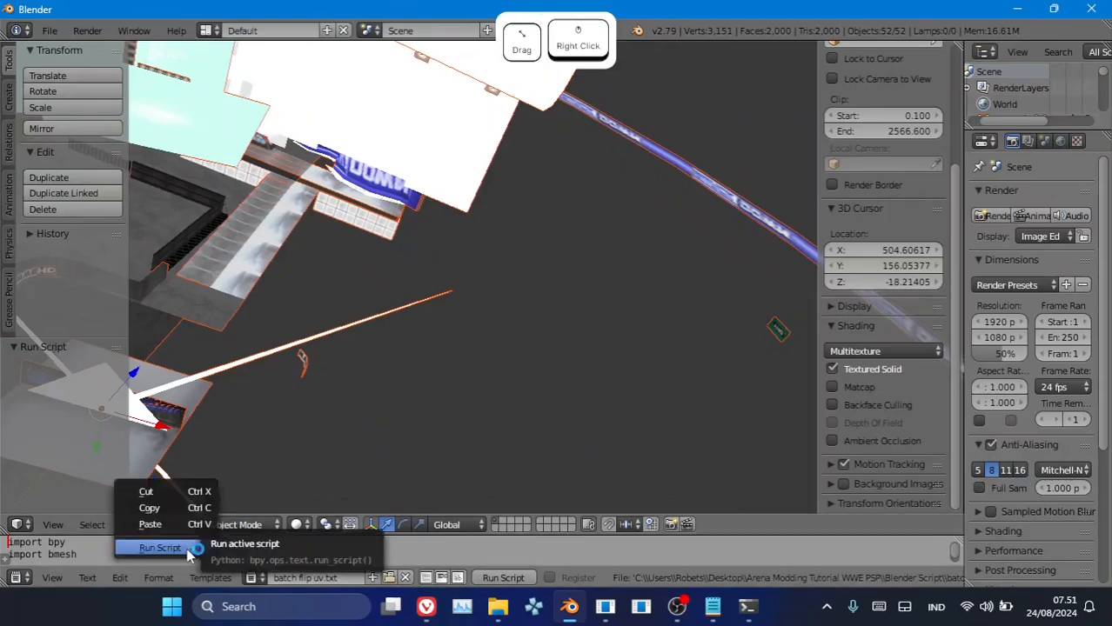
left_click(184, 548)
scroll(277, 392, "up", 3)
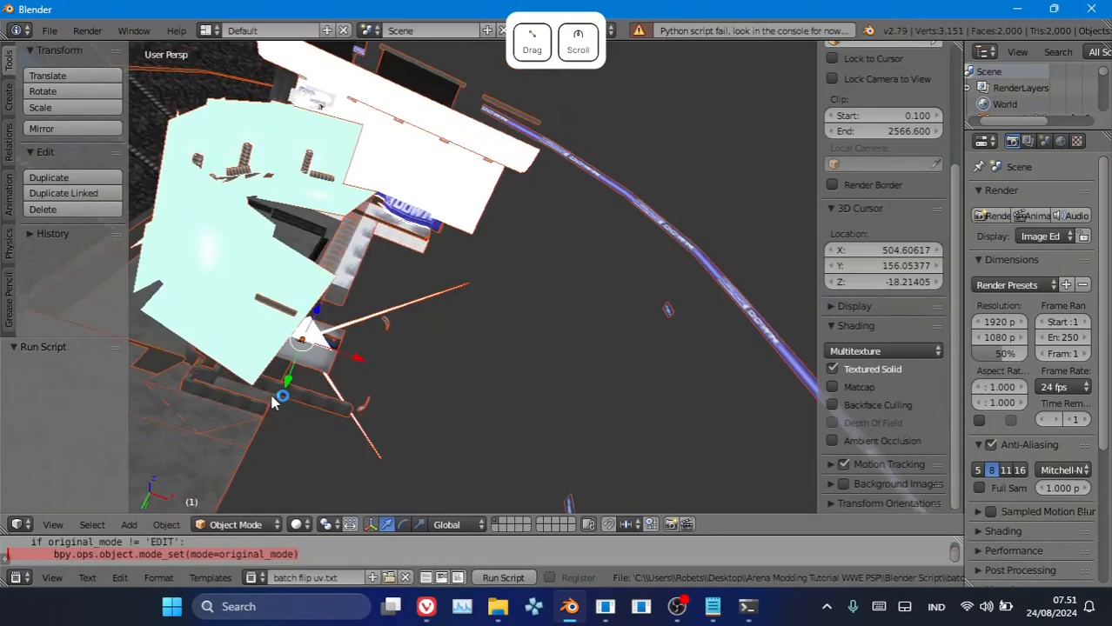
middle_click_drag(265, 354, 355, 351)
scroll(356, 352, "up", 4)
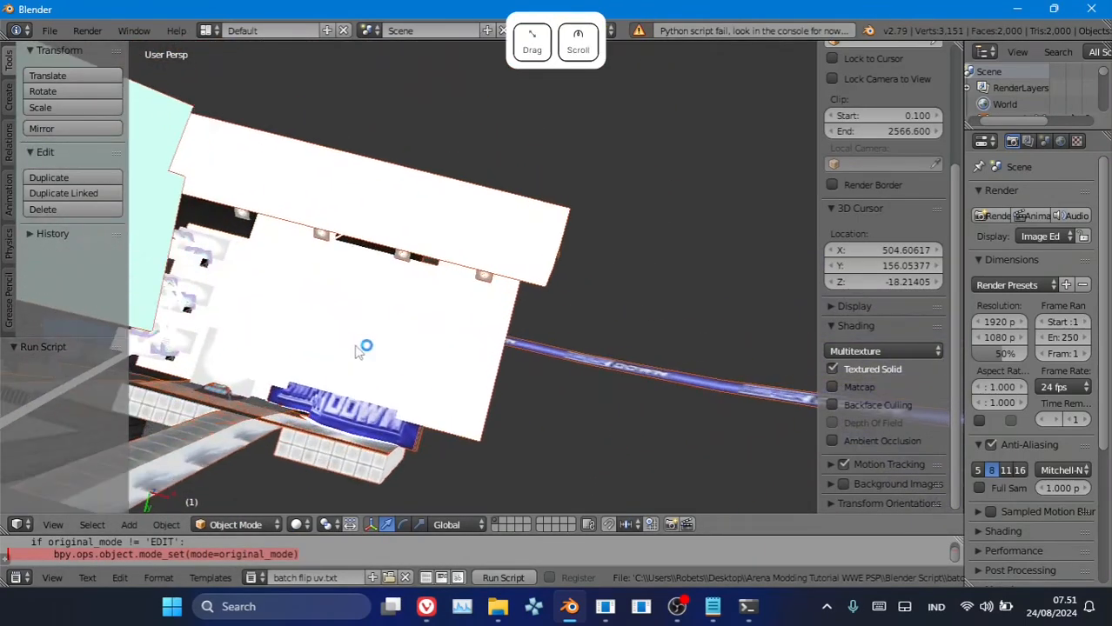
- Select the white light-beam object above the ring and hide it from the 3D view
right_click(378, 395)
middle_click_drag(367, 318, 566, 373)
left_click(423, 382)
scroll(423, 382, "down", 3)
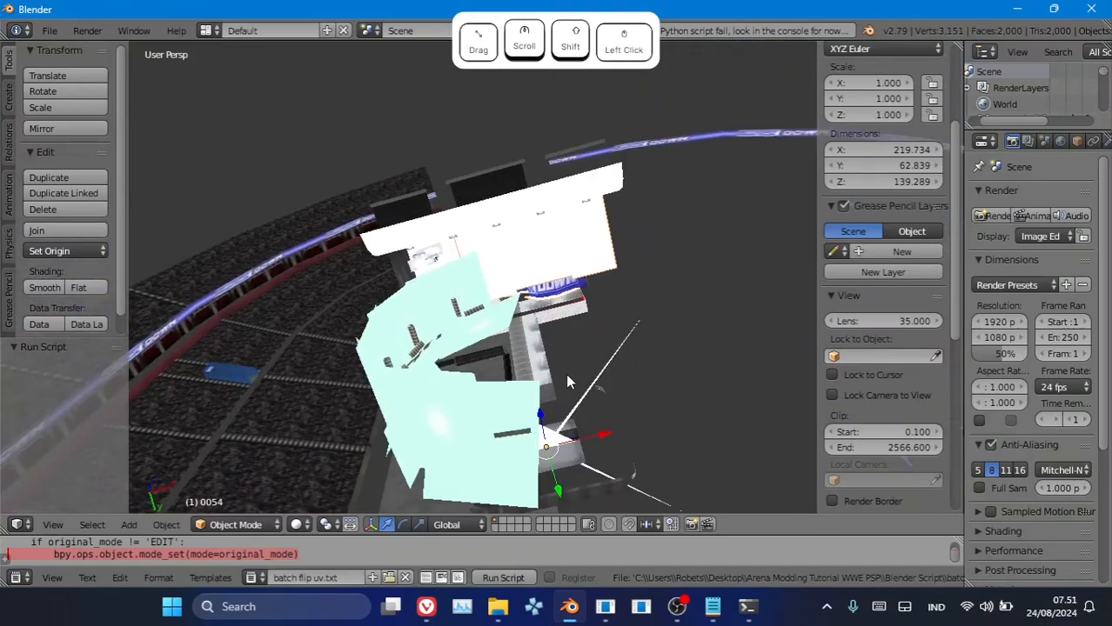
scroll(565, 373, "up", 4)
middle_click_drag(513, 282, 199, 248, "shift")
right_click(402, 348)
middle_click_drag(405, 261, 444, 511)
key("h")
middle_click_drag(426, 133, 427, 149, "shift")
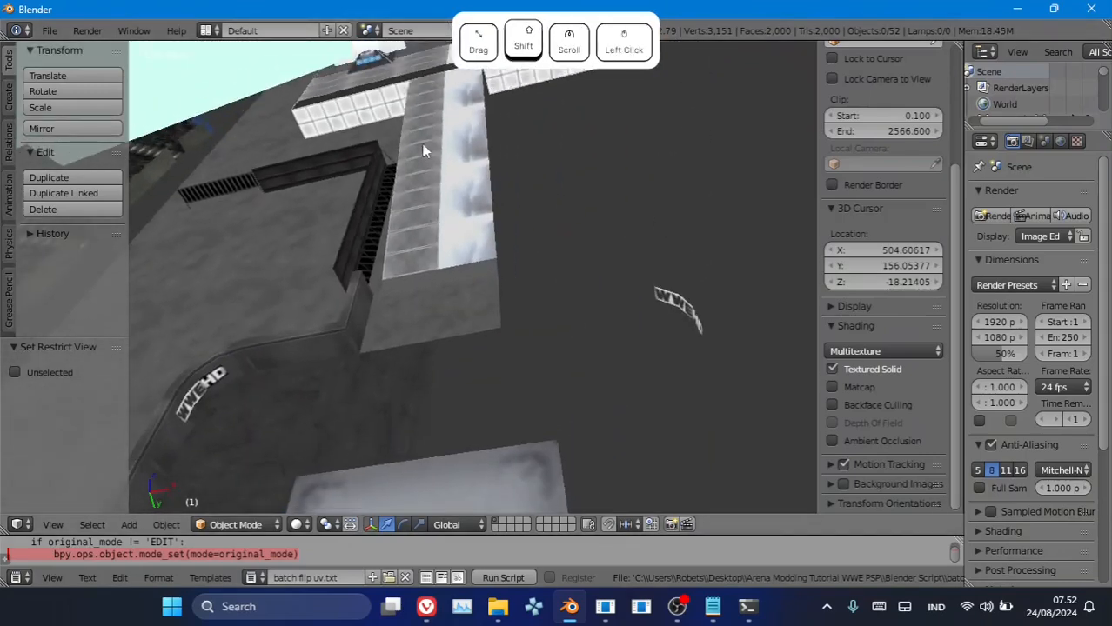
- Hide the white and mint-green panels that cover the entrance stage and its SmackDown screen
scroll(453, 239, "up", 1)
middle_click_drag(463, 253, 512, 179)
right_click(512, 178)
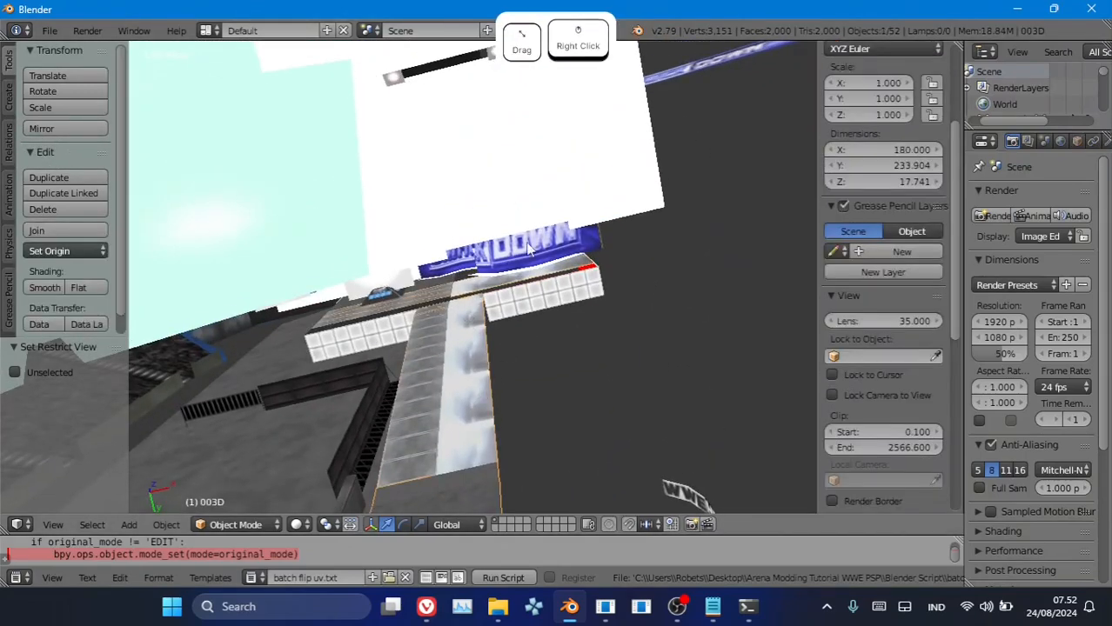
key("h")
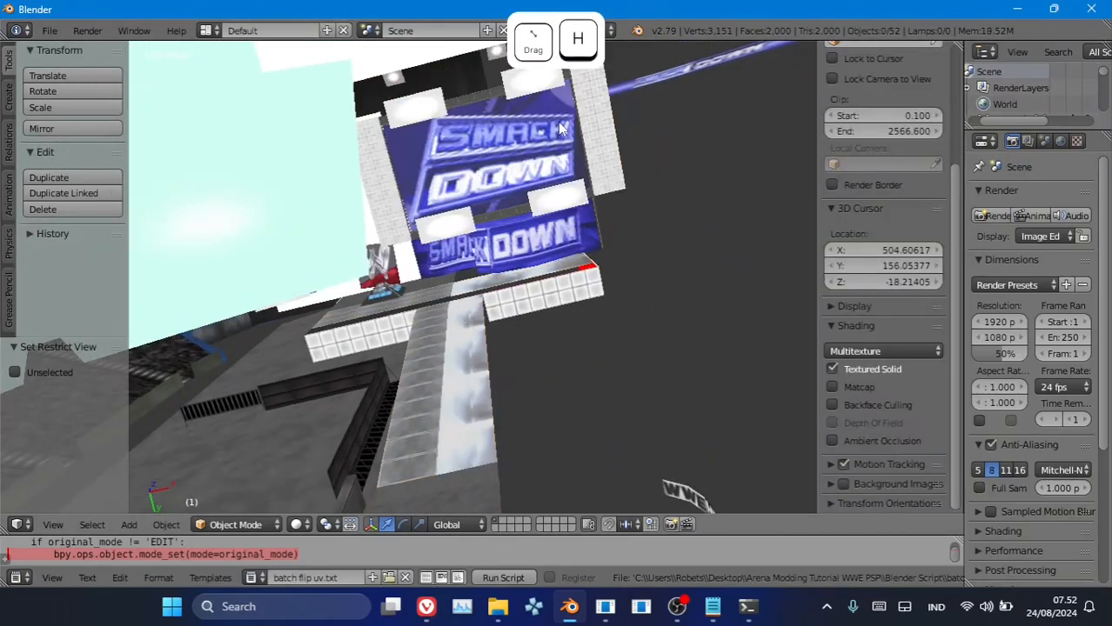
scroll(560, 143, "up", 4)
middle_click_drag(346, 80, 462, 268, "shift")
right_click(296, 190)
- Edit the mesh of stage object 0323 in face select mode and select the linked faces of both side pillars
right_click(462, 268)
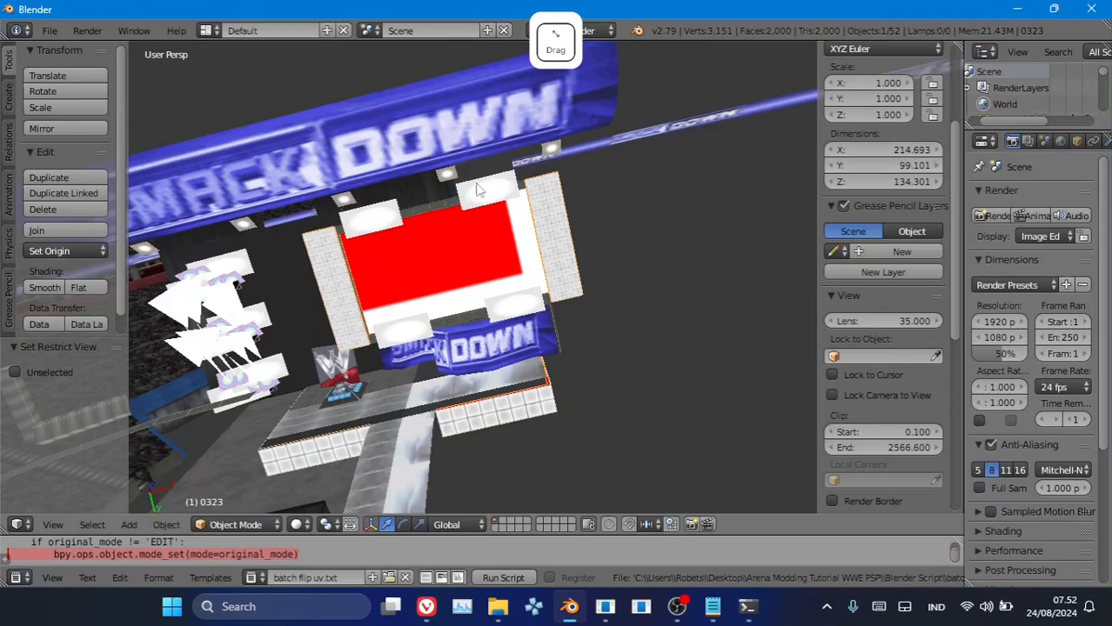
key("Tab")
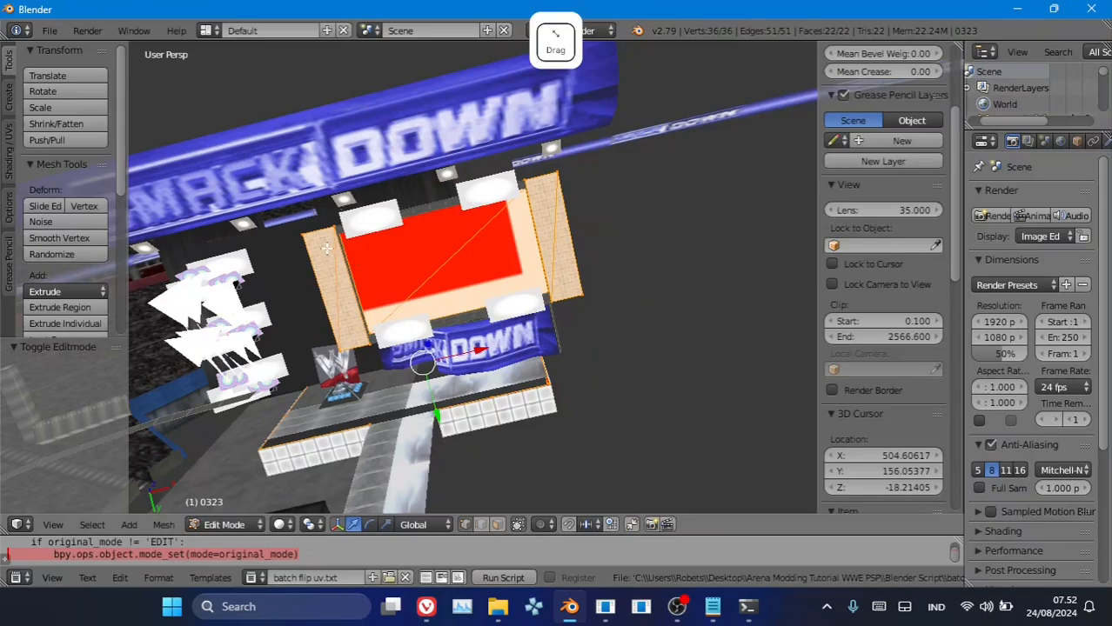
left_click(498, 525)
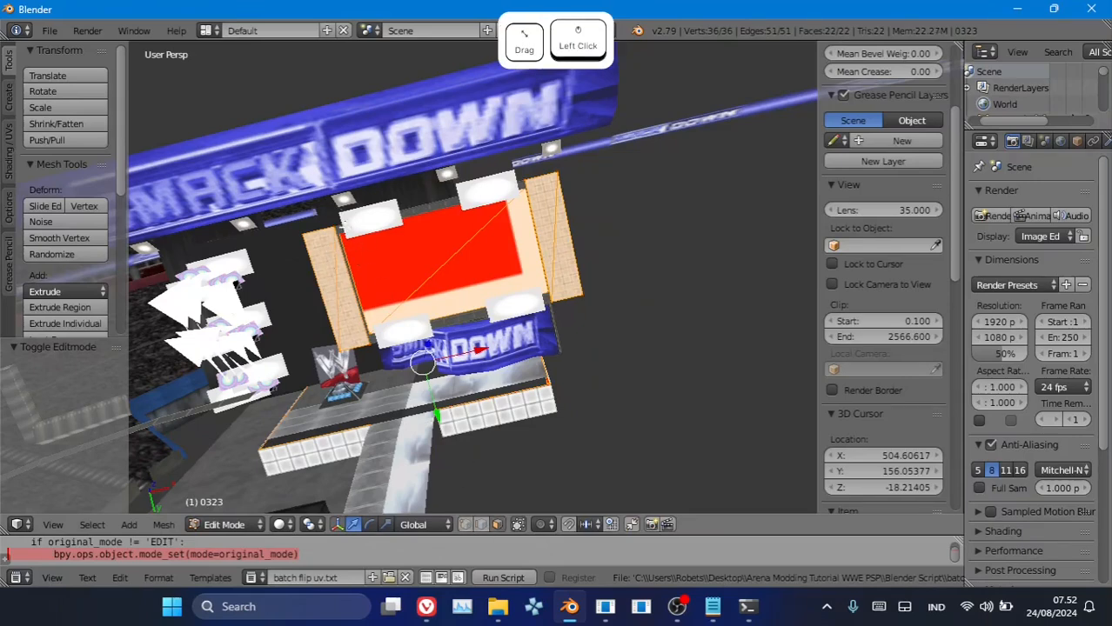
right_click(318, 294)
key("l")
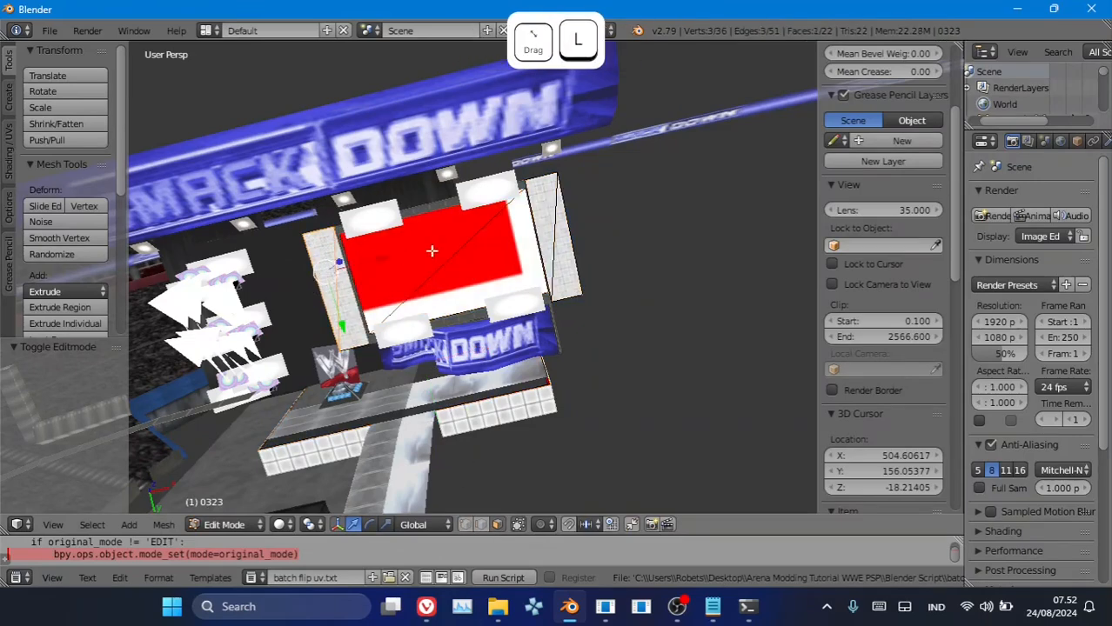
key("l")
key("l")
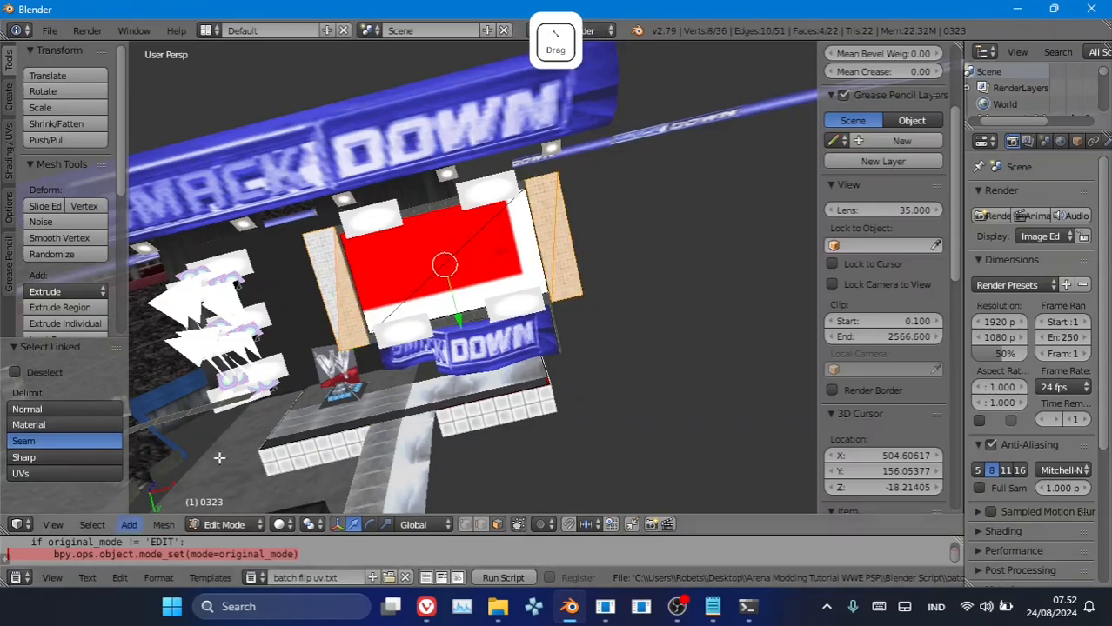
key("z")
middle_click_drag(269, 430, 280, 407)
key("b")
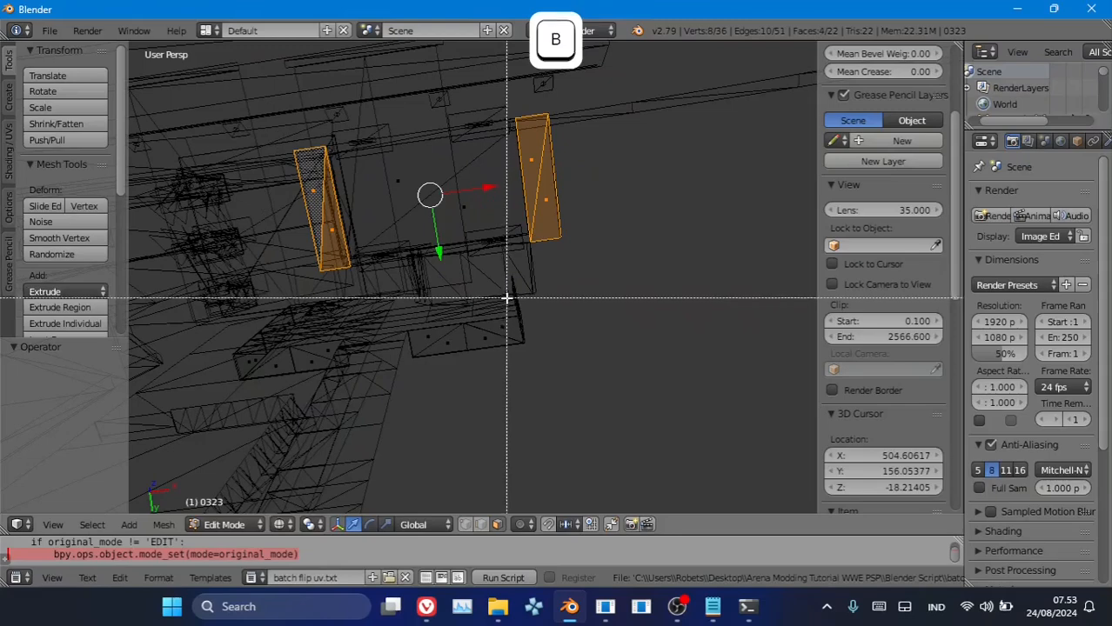
right_click(495, 291)
key("z")
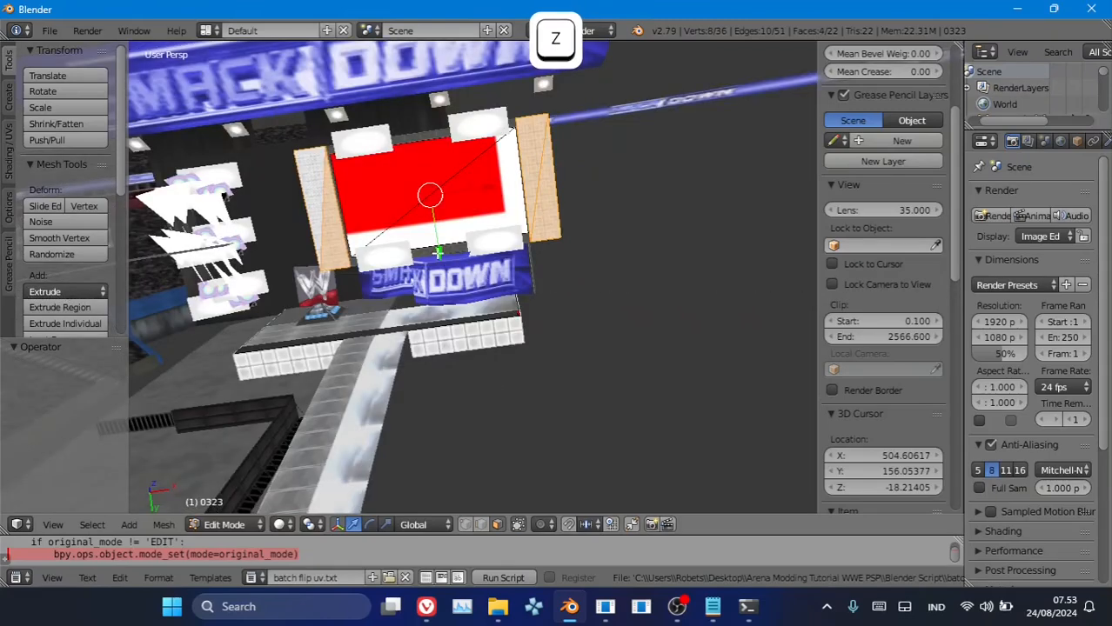
- Move the two selected side pillars about 207 units along the Y axis and leave mesh editing
left_click_drag(438, 252, 500, 43)
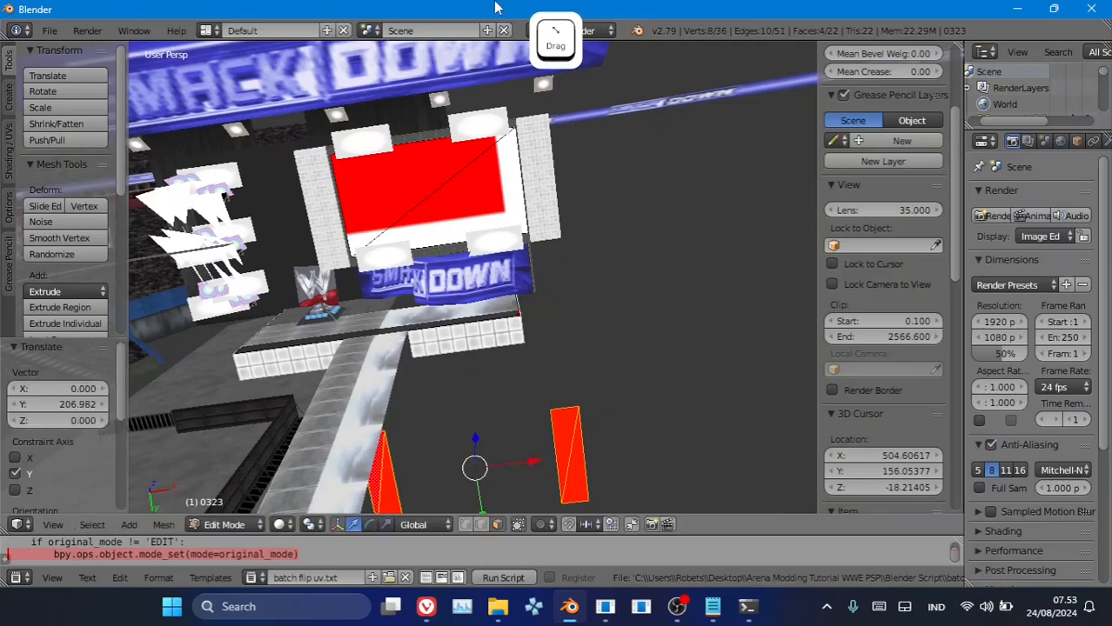
key("Tab")
- Select object 0055, the white pillars and platform front of the stage, and open its mesh for editing
right_click(533, 175)
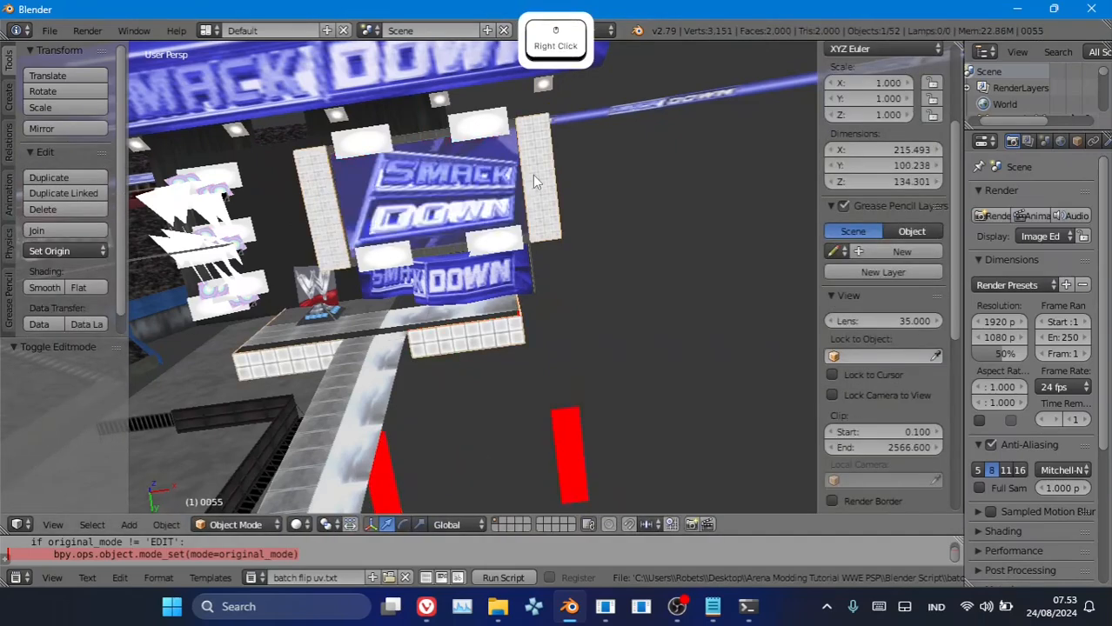
key("Tab")
- Try to move the entire pillar and platform mesh about 158 units along the Y axis, and undo the move
left_click_drag(407, 351, 439, 87)
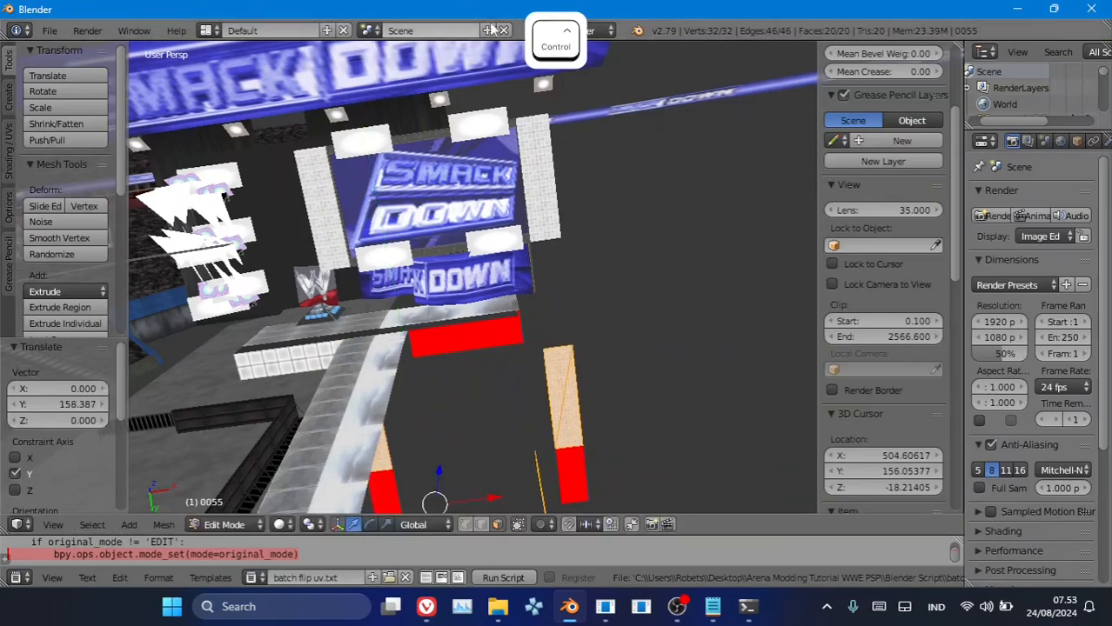
scroll(486, 482, "down", 3)
key("ctrl+z")
scroll(486, 483, "up", 3)
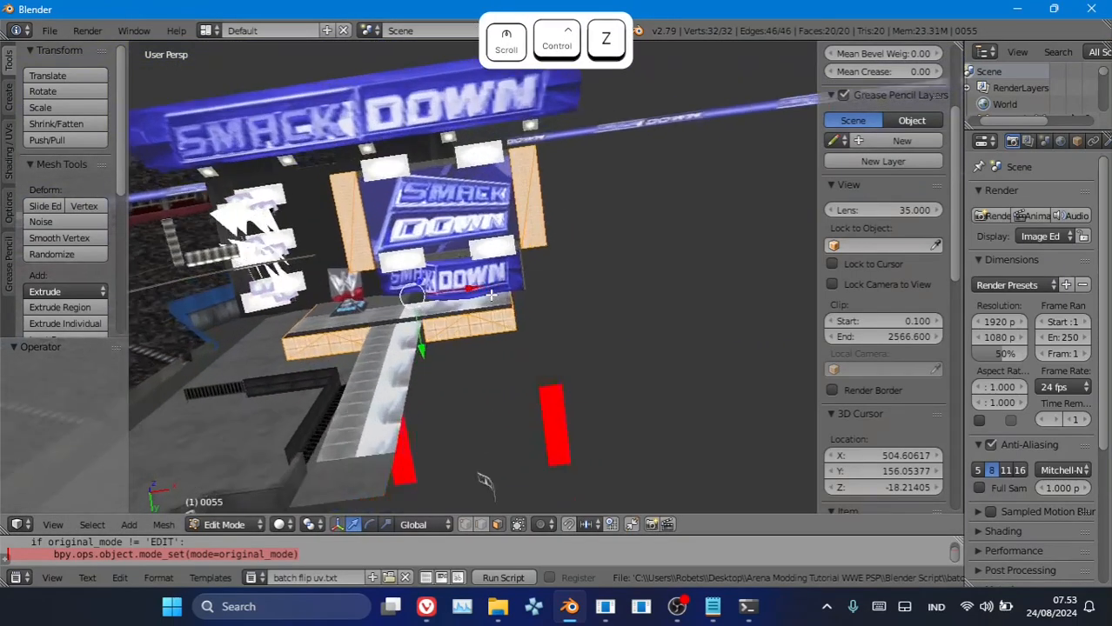
- Box-deselect the platform faces of object 0055 in wireframe view, keeping only the two side pillars selected
key("z")
key("b")
left_click_drag(205, 294, 622, 496, "shift")
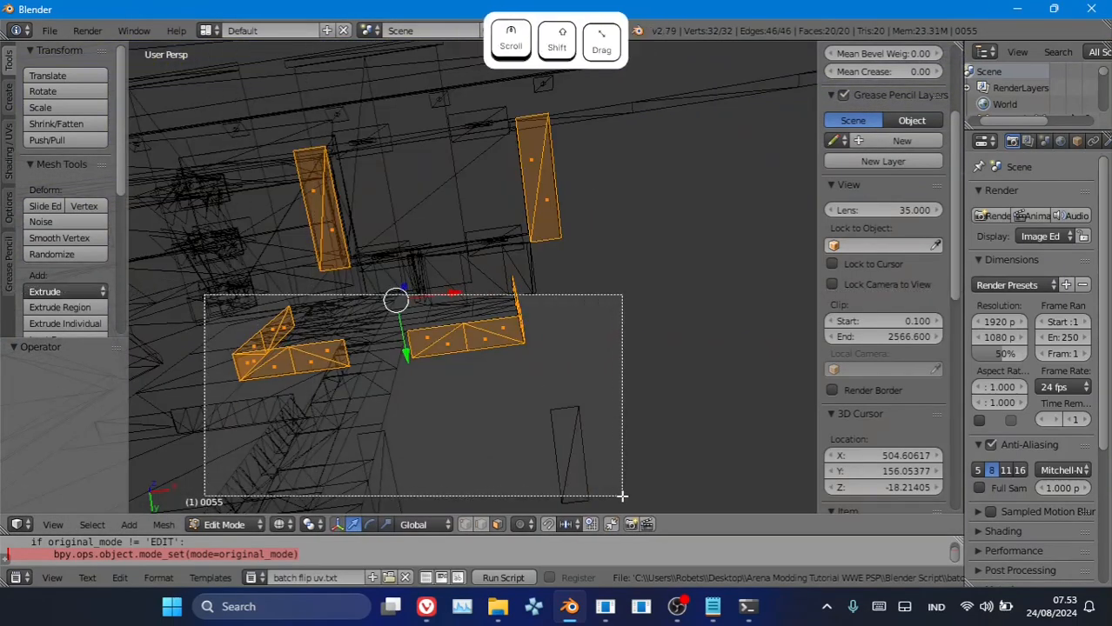
key("b")
left_click_drag(480, 268, 520, 337, "shift")
key("z")
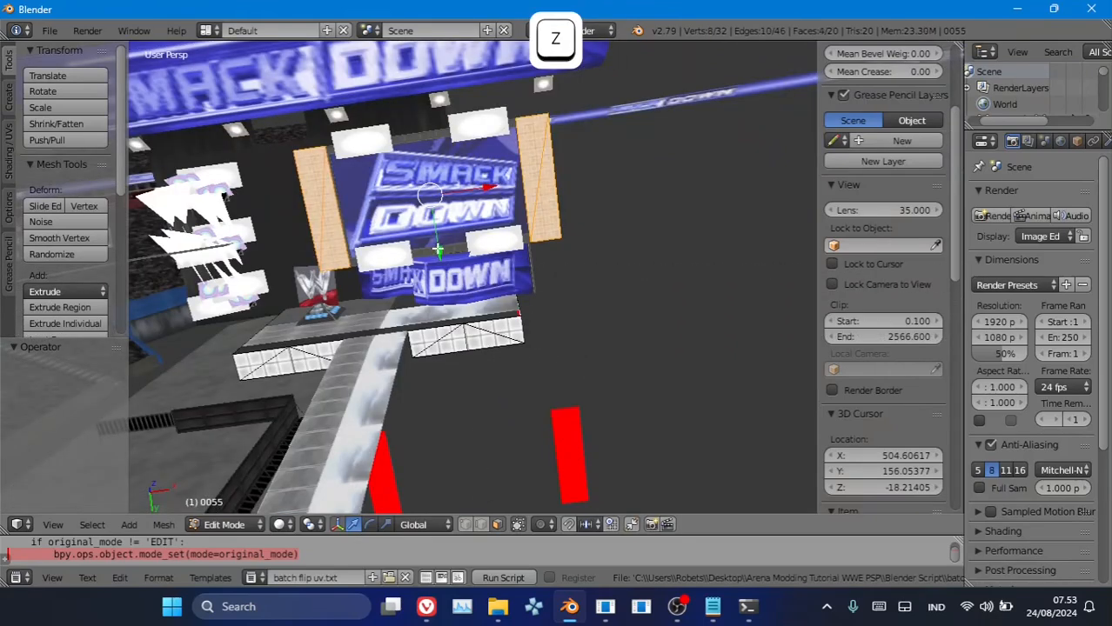
- Move the selected white pillars along the Y axis to in front of the stage, and leave mesh editing
left_click_drag(438, 251, 486, 98)
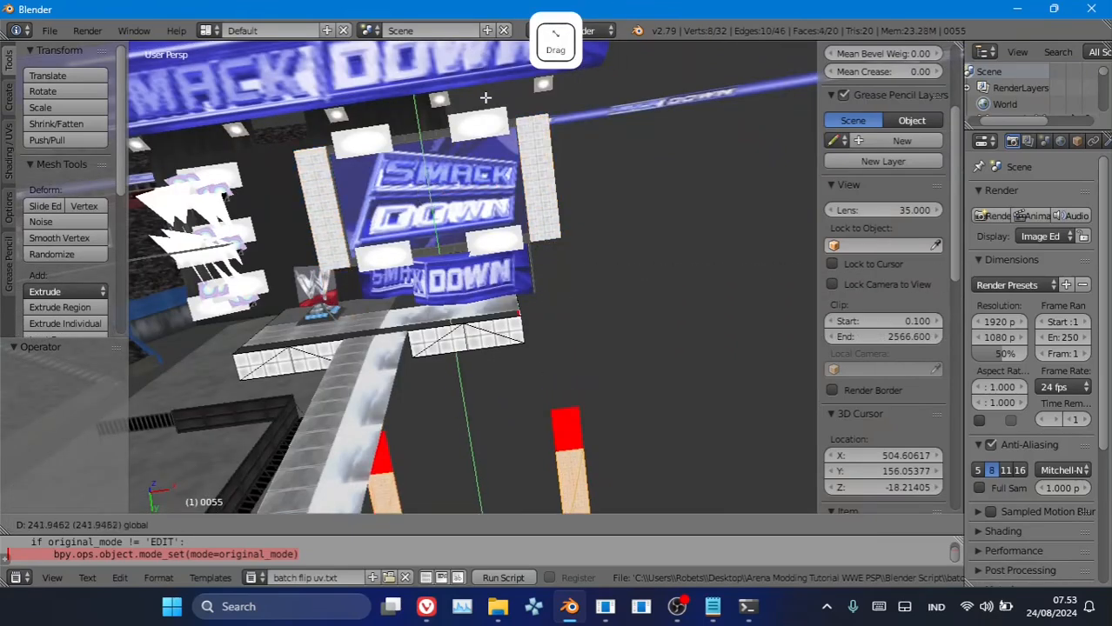
left_click_drag(389, 71, 389, 73)
key("Tab")
- Edit object 0051, the remaining pillar layer beside the screen, and move its mesh about 262 units along the Y axis
right_click(327, 149)
key("Tab")
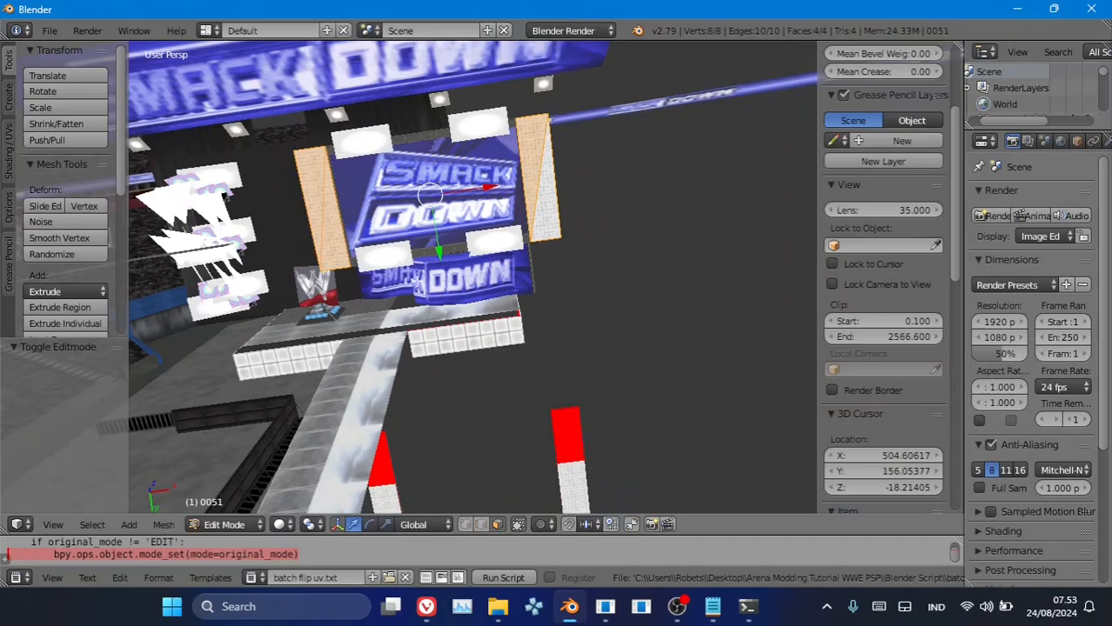
key("Tab")
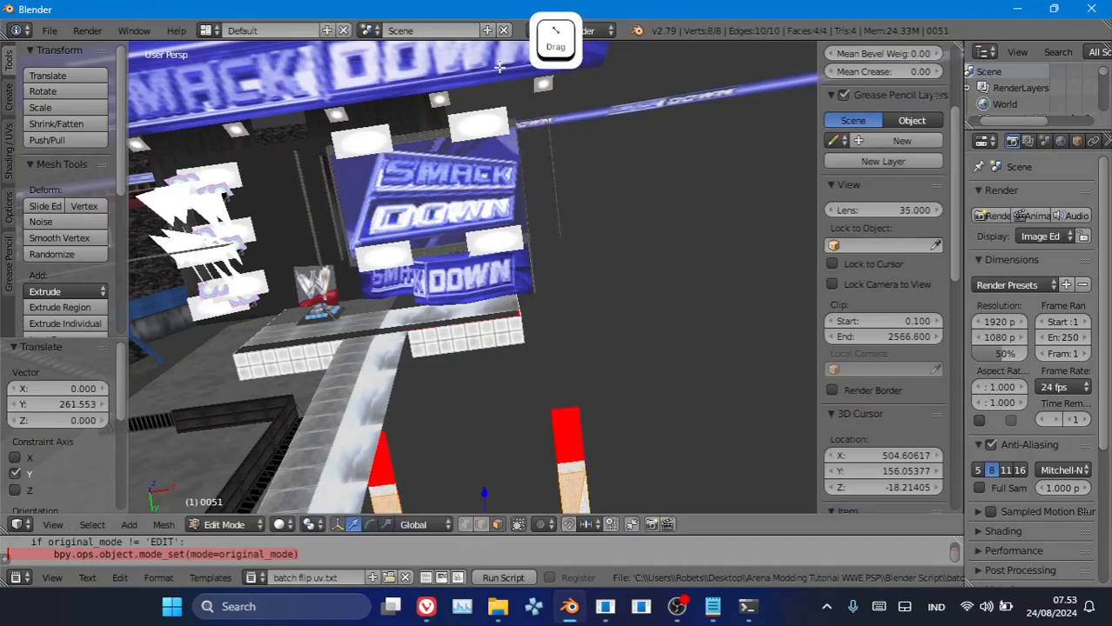
- Move the thin pillar pieces of object 0048 about 217 units along the Y axis, away from the stage screen
scroll(315, 198, "up", 1)
right_click(272, 168)
scroll(474, 269, "down", 2)
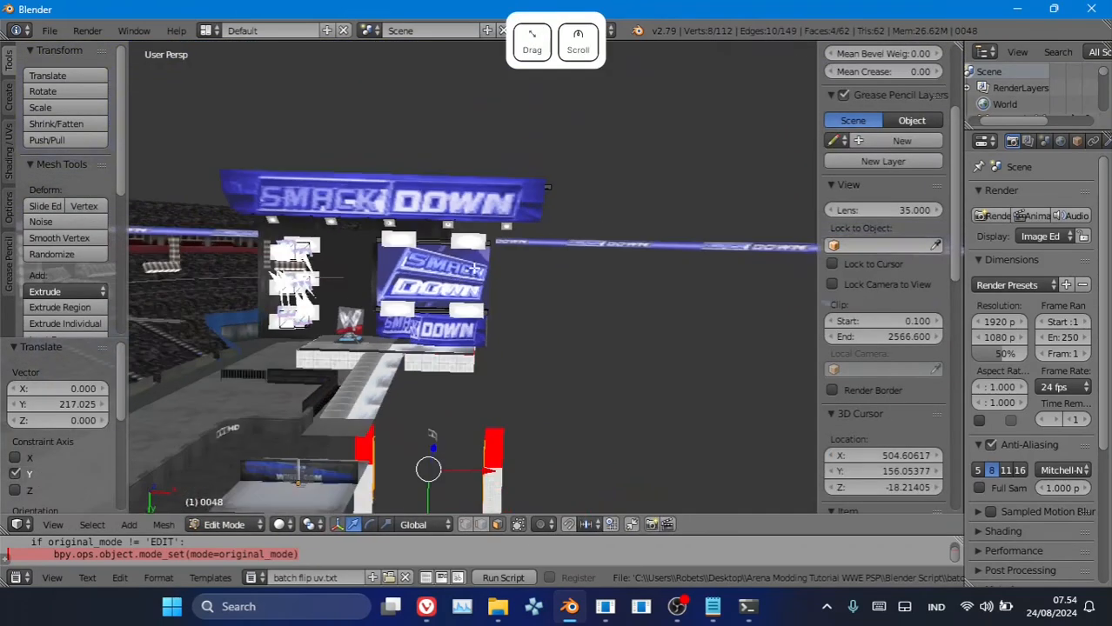
- Open object 0323 for mesh editing and select only the linked red-and-white plane covering the stage screen
right_click(465, 288)
key("Tab")
right_click(465, 287)
key("Tab")
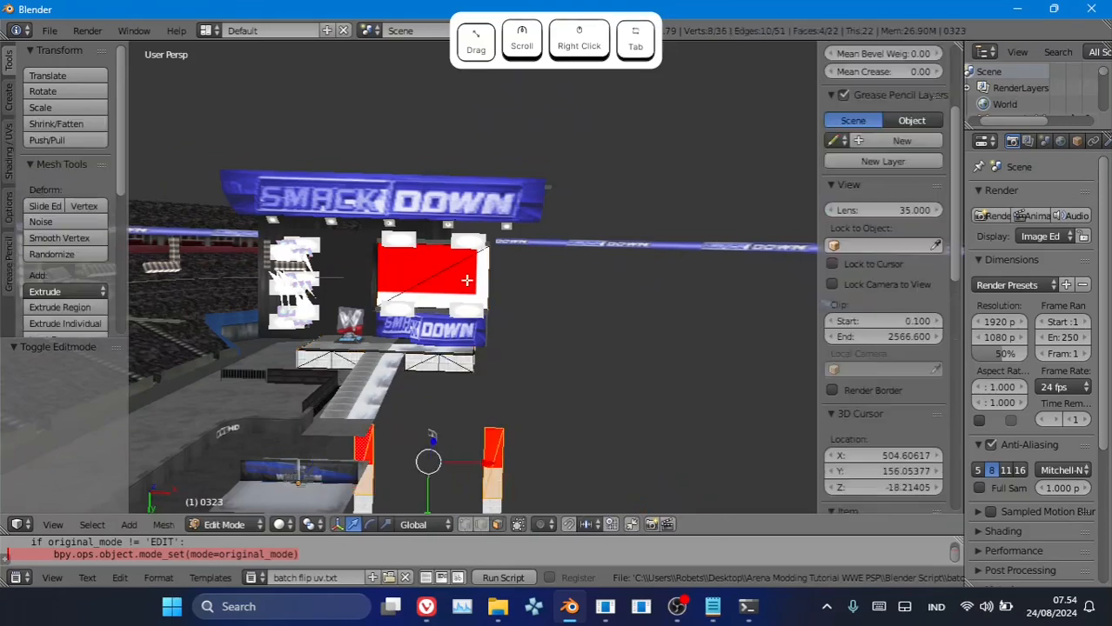
right_click(424, 273)
key("l")
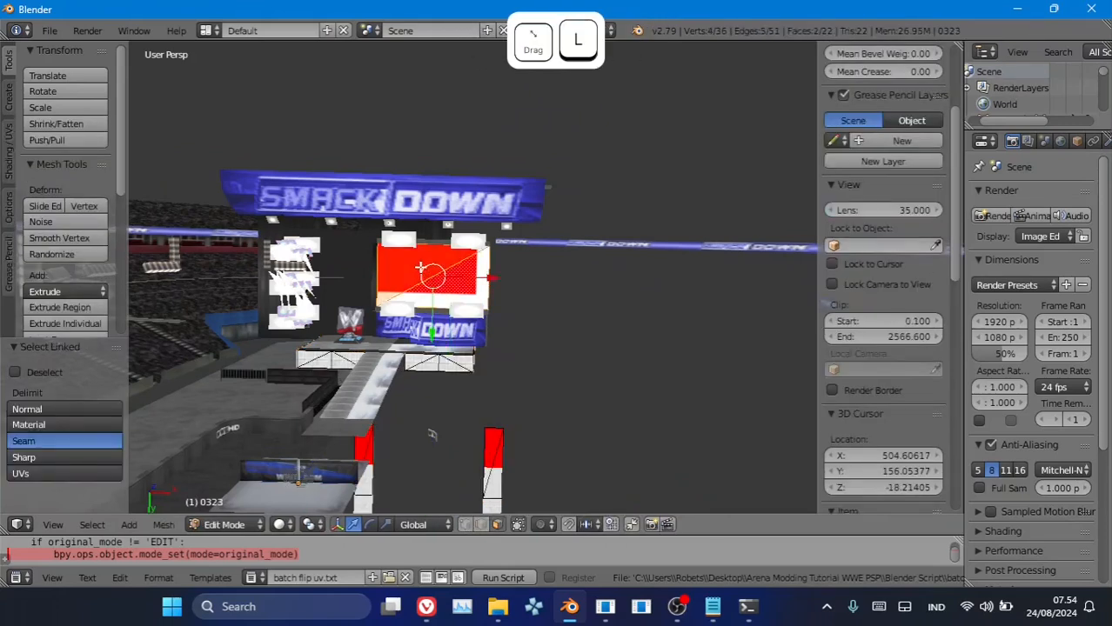
- Scale the selected red-and-white plane about 2.8 times along the X axis and leave mesh editing
left_click(387, 524)
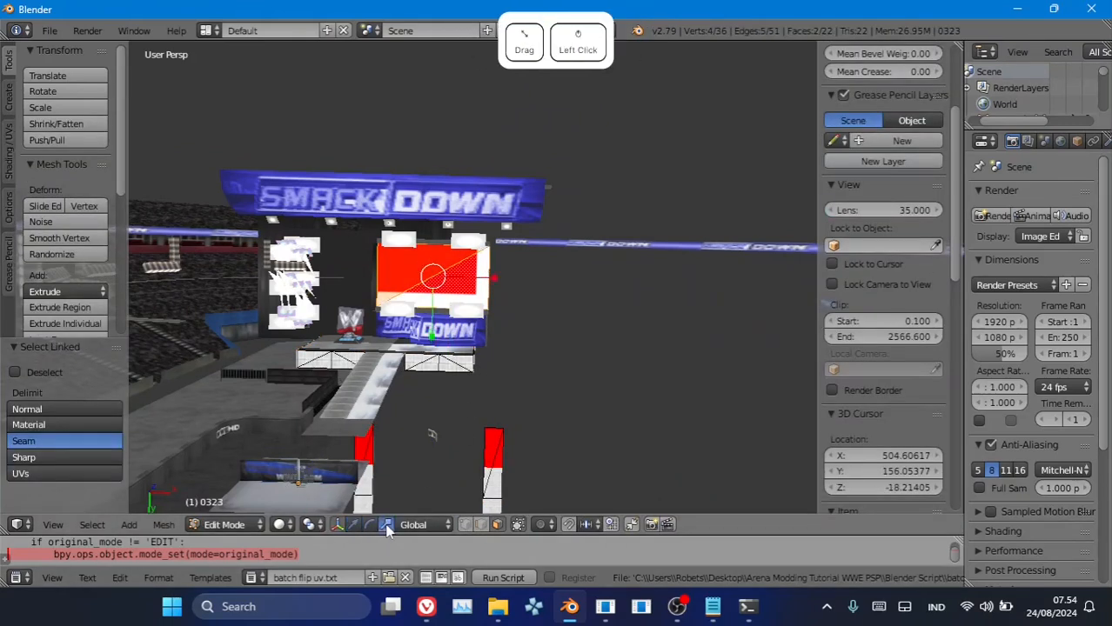
left_click_drag(494, 279, 601, 309)
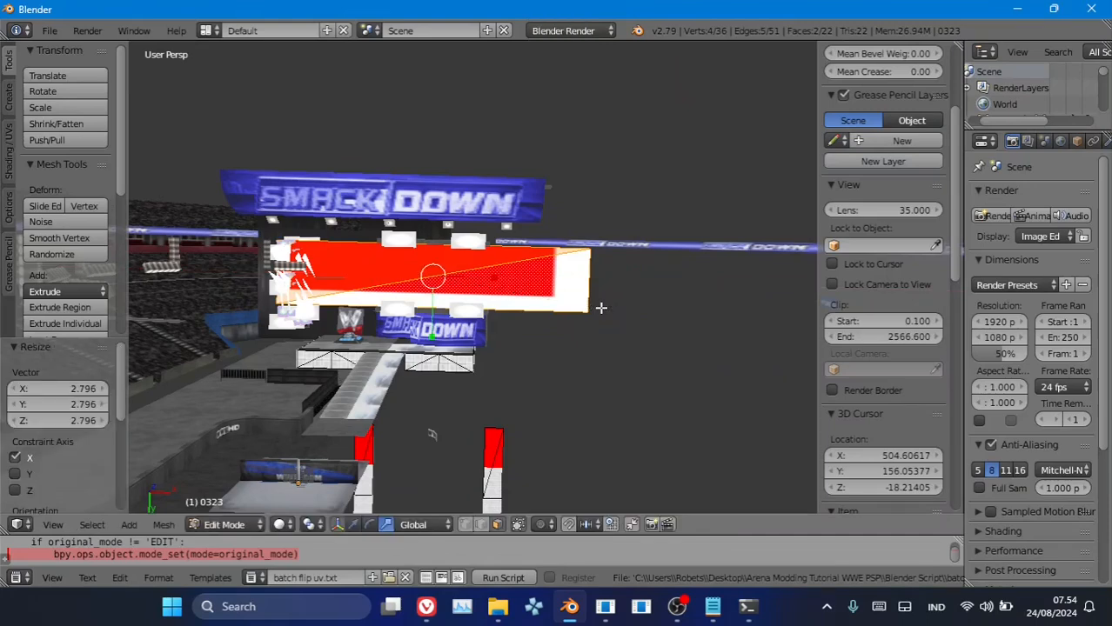
scroll(468, 229, "up", 5)
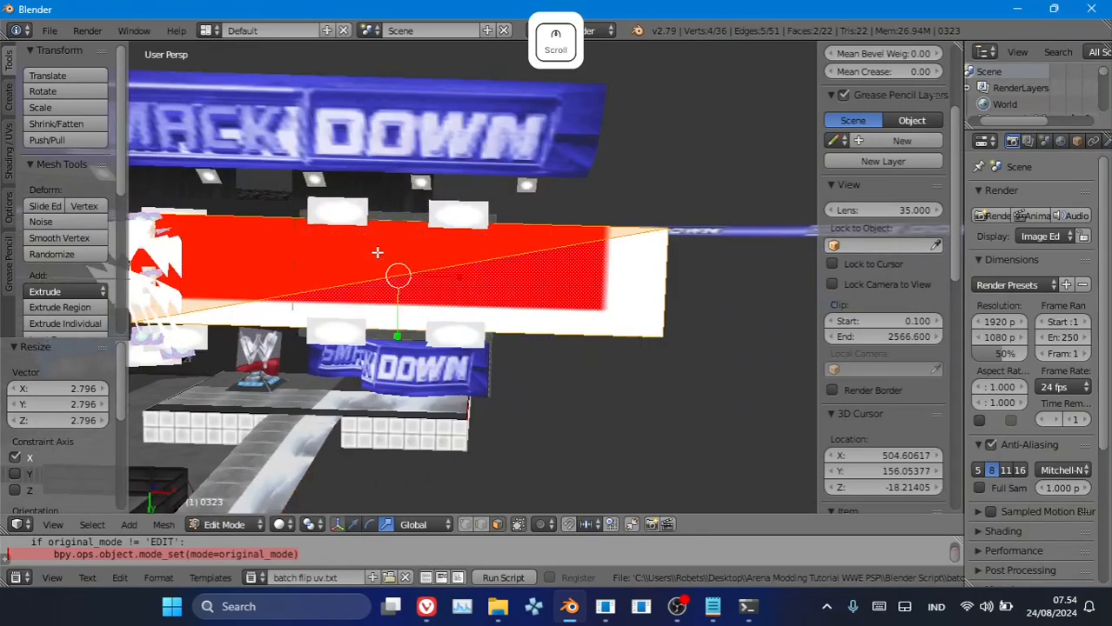
key("Tab")
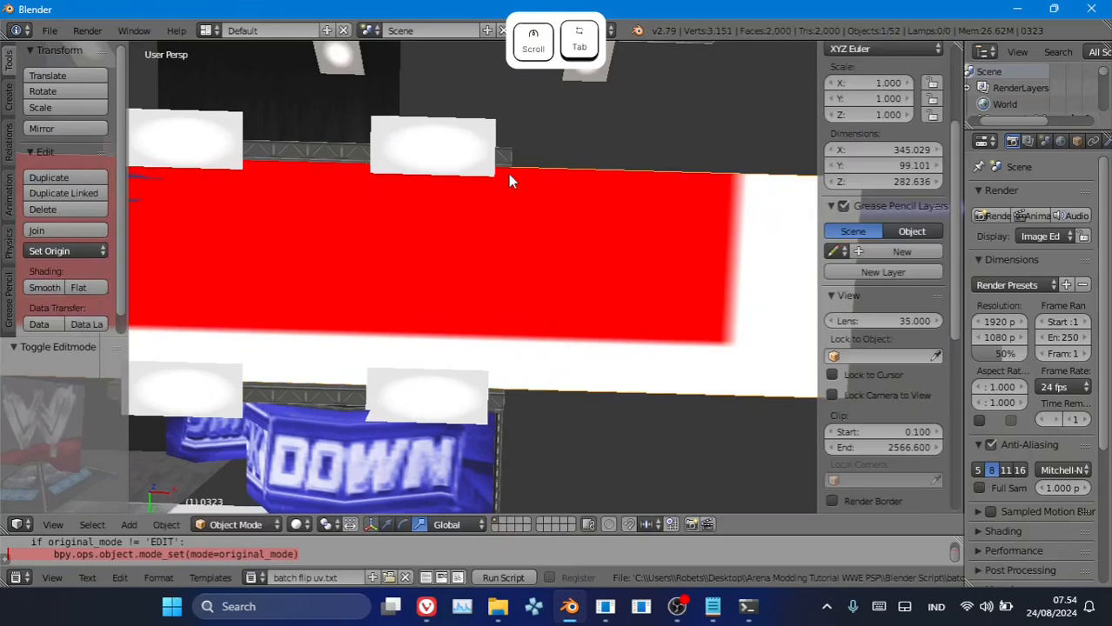
- Hide the widened red-and-white object and open the SmackDown screen picture, object 004E, for mesh editing
right_click(508, 172)
key("h")
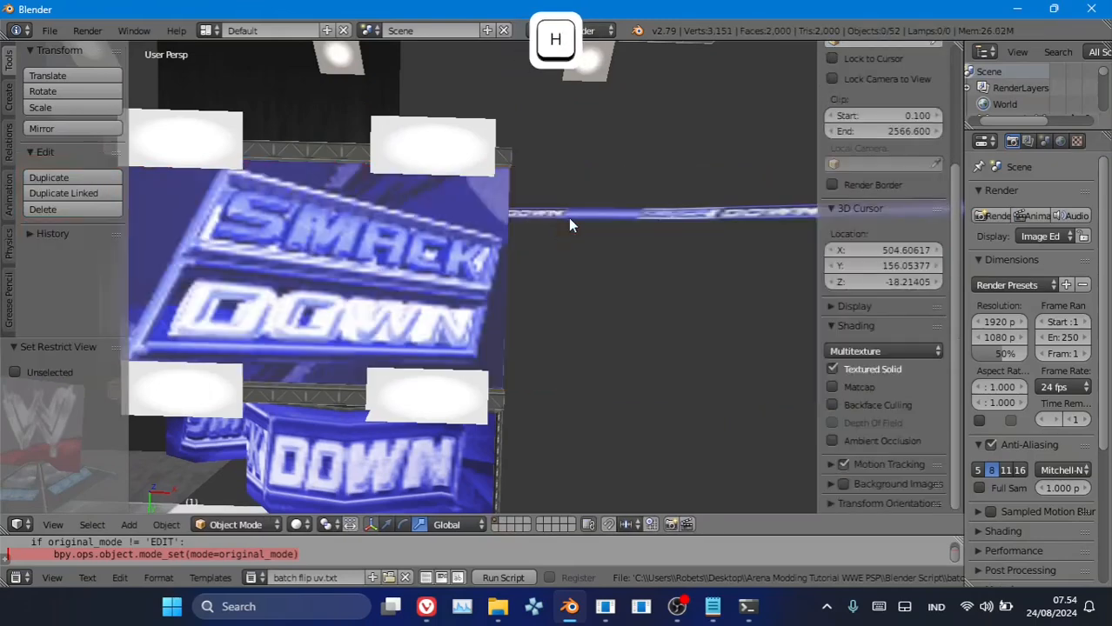
right_click(487, 227)
key("Tab")
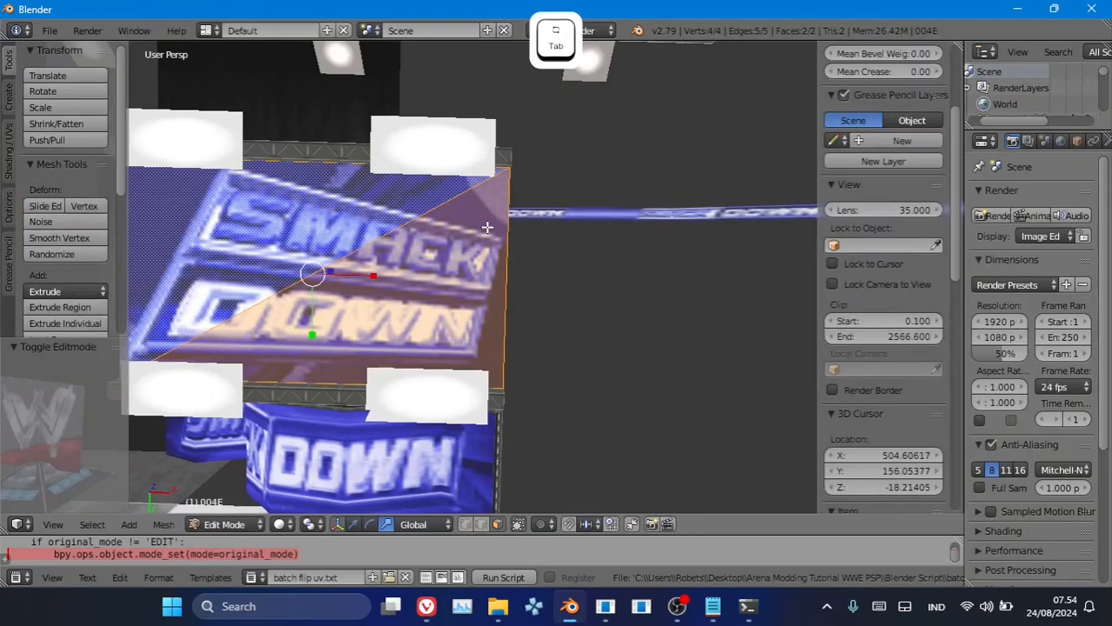
key("Tab")
key("Tab")
- Stretch the screen picture of object 004E along the X axis to about 346 units wide, and leave mesh editing
middle_click_drag(488, 227, 450, 509)
scroll(452, 408, "down", 4)
left_click(452, 408)
middle_click_drag(439, 374, 378, 445)
scroll(378, 444, "up", 5)
left_click_drag(413, 268, 508, 287)
scroll(507, 287, "down", 3)
key("Tab")
scroll(554, 312, "up", 4)
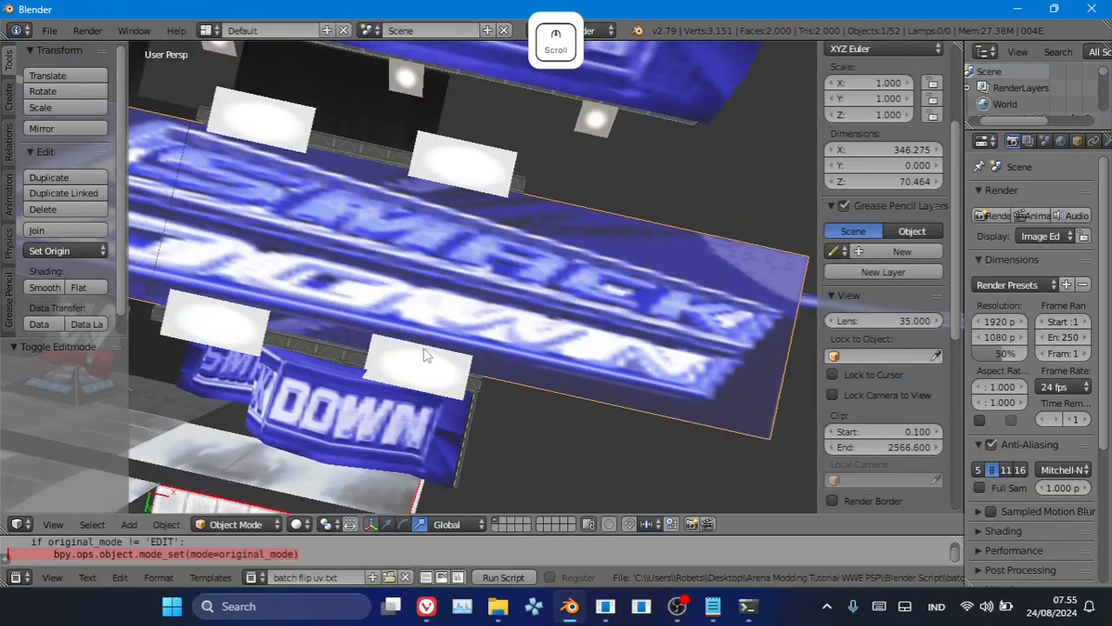
- Edit the WWE logo, object 0052, and move its mesh along the Y axis away from the stage
middle_click_drag(426, 355, 579, 422, "shift")
right_click(502, 392)
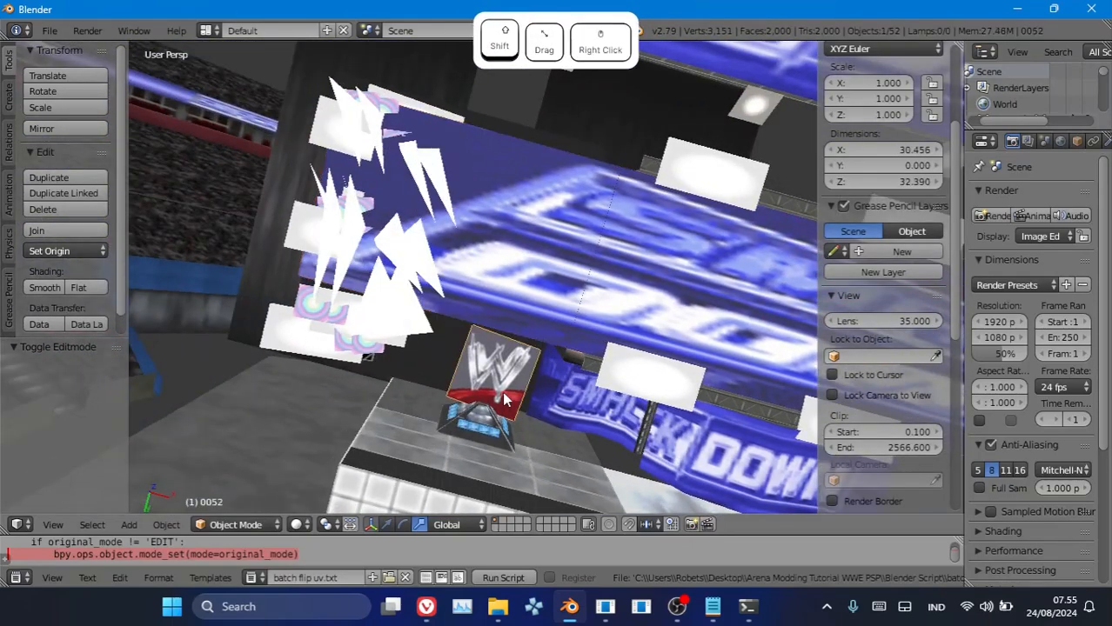
scroll(490, 380, "down", 3)
key("Tab")
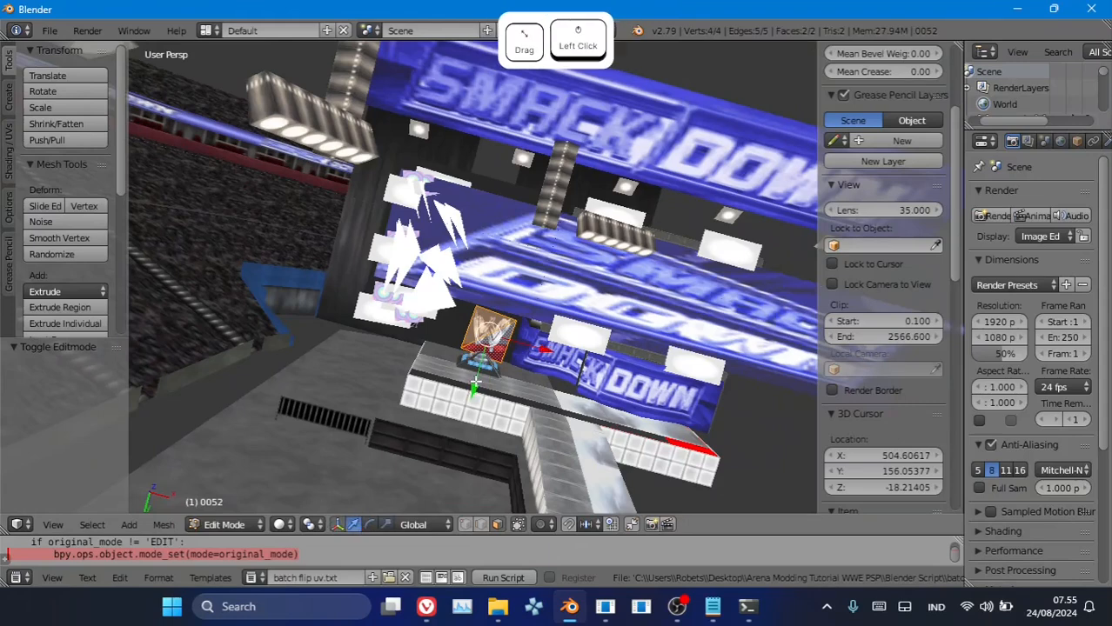
left_click_drag(463, 415, 419, 62)
key("Tab")
- Move the mesh of object 0049, part of the logo stand, about 47 units along the Y axis
right_click(483, 364)
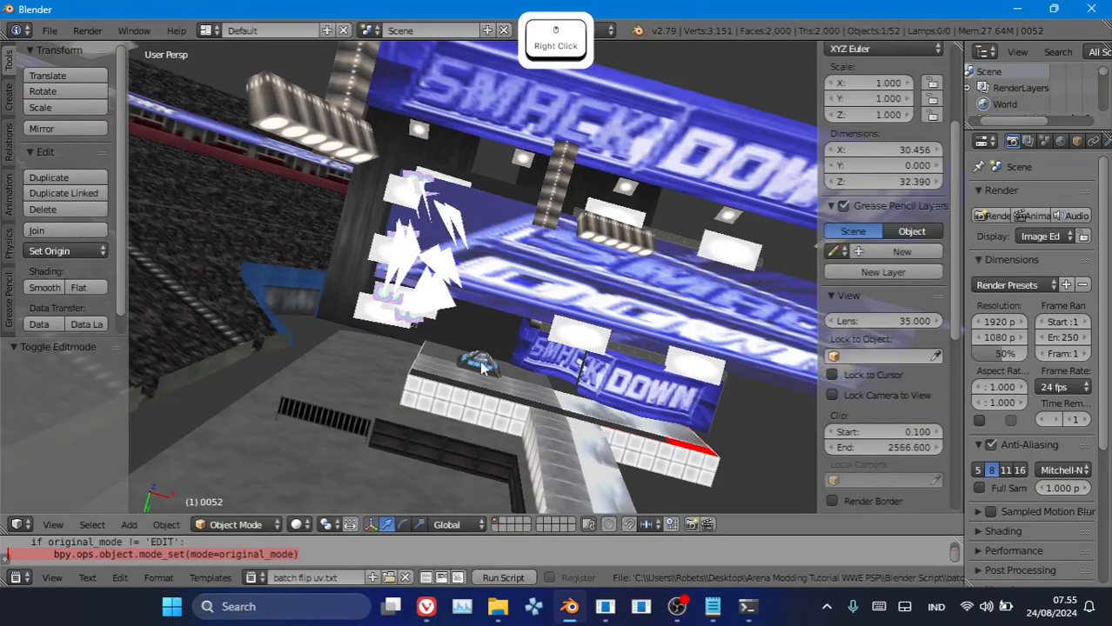
key("Tab")
left_click_drag(468, 410, 456, 459)
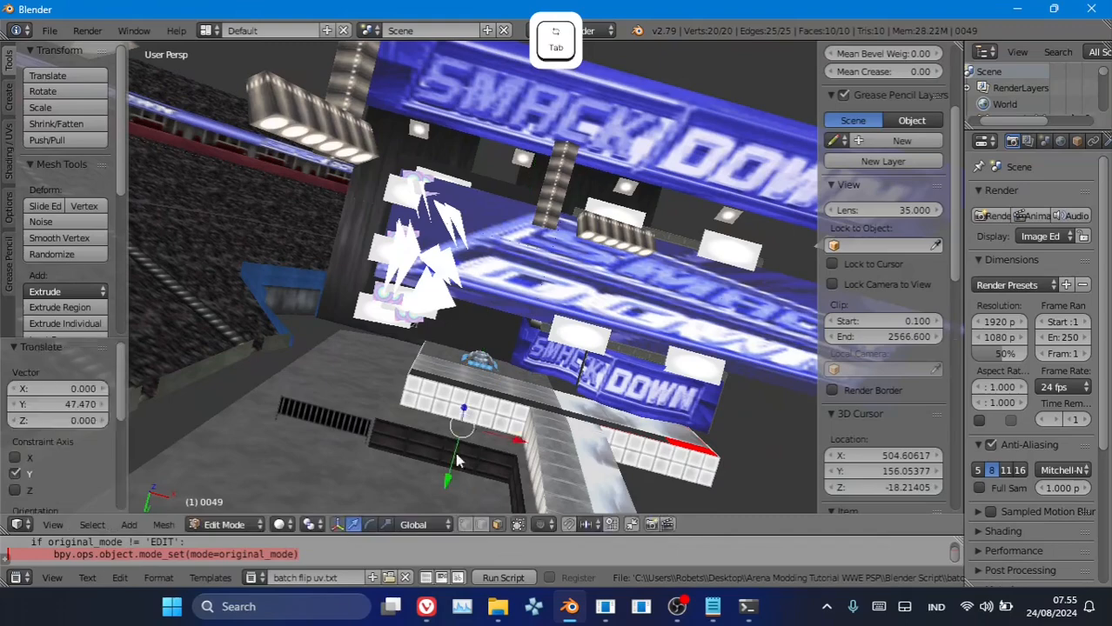
key("Tab")
- Move the mesh of object 004C, the next logo stand piece, about 53 units along the Y axis
right_click(483, 362)
key("Tab")
key("Tab")
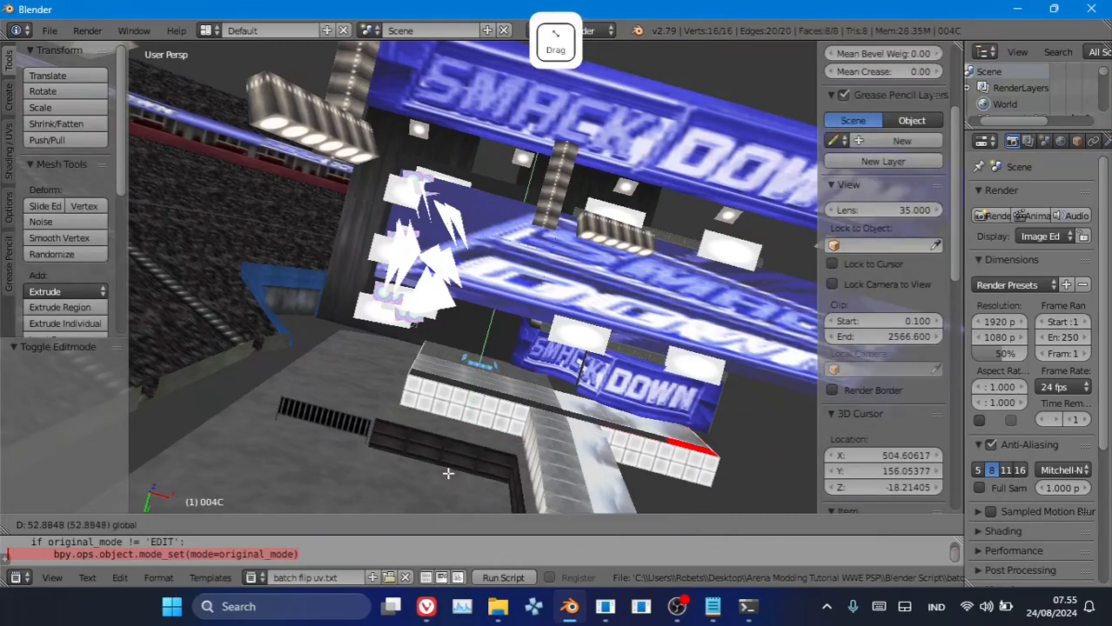
- Move the remaining blue stand pieces of object 004A along the Y axis away from the stage platform
scroll(477, 426, "up", 5)
right_click(472, 497)
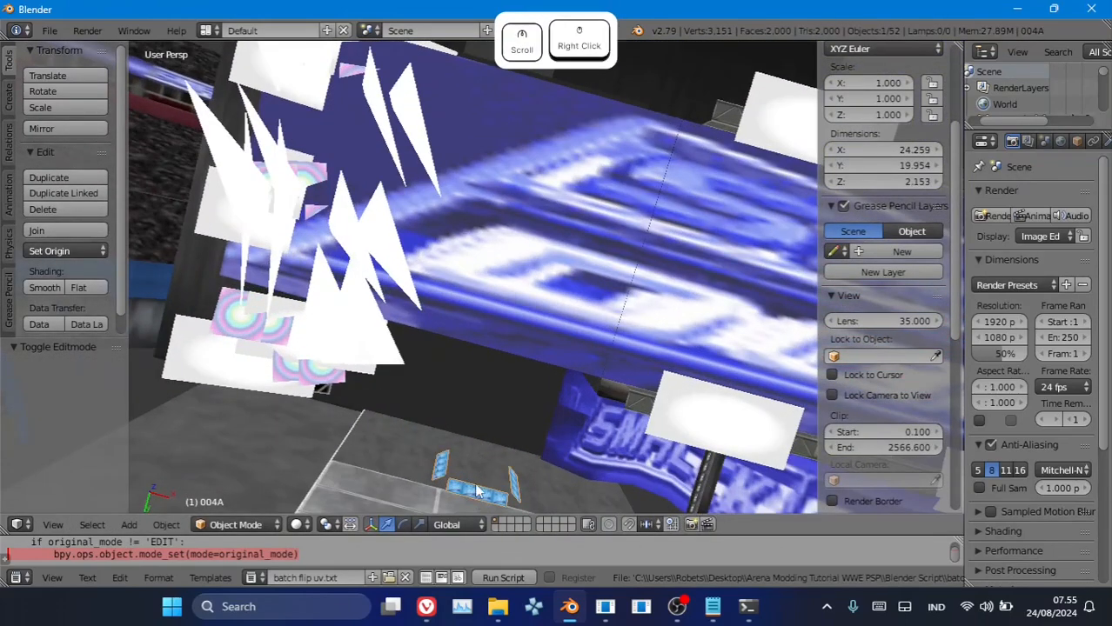
scroll(477, 487, "down", 3)
key("Tab")
left_click_drag(467, 426, 445, 511)
key("Tab")
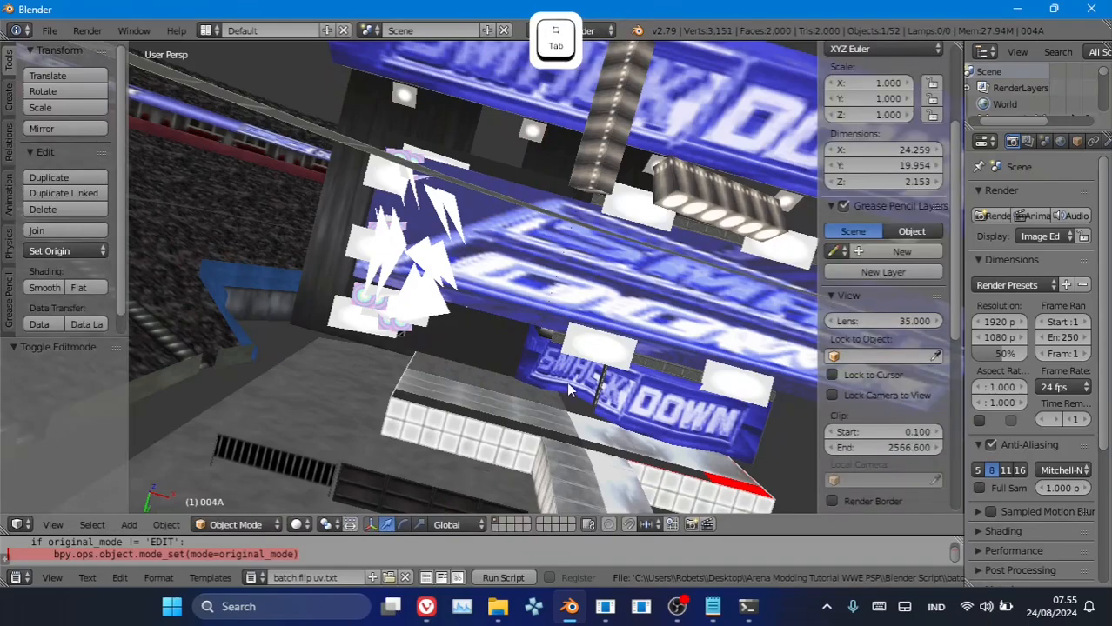
- Inspect the mesh of object 004D, the SmackDown banners around the stage screen
scroll(566, 382, "down", 5)
scroll(567, 375, "up", 6)
middle_click_drag(567, 375, 479, 273)
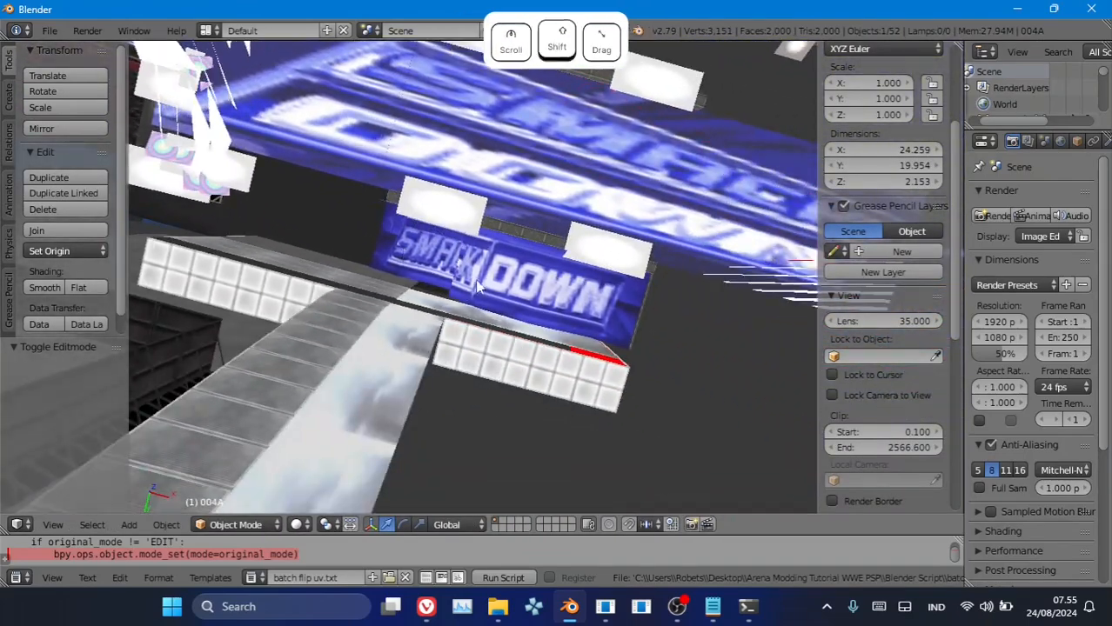
right_click(479, 271)
key("Tab")
scroll(477, 270, "down", 3)
scroll(454, 266, "up", 4)
key("Tab")
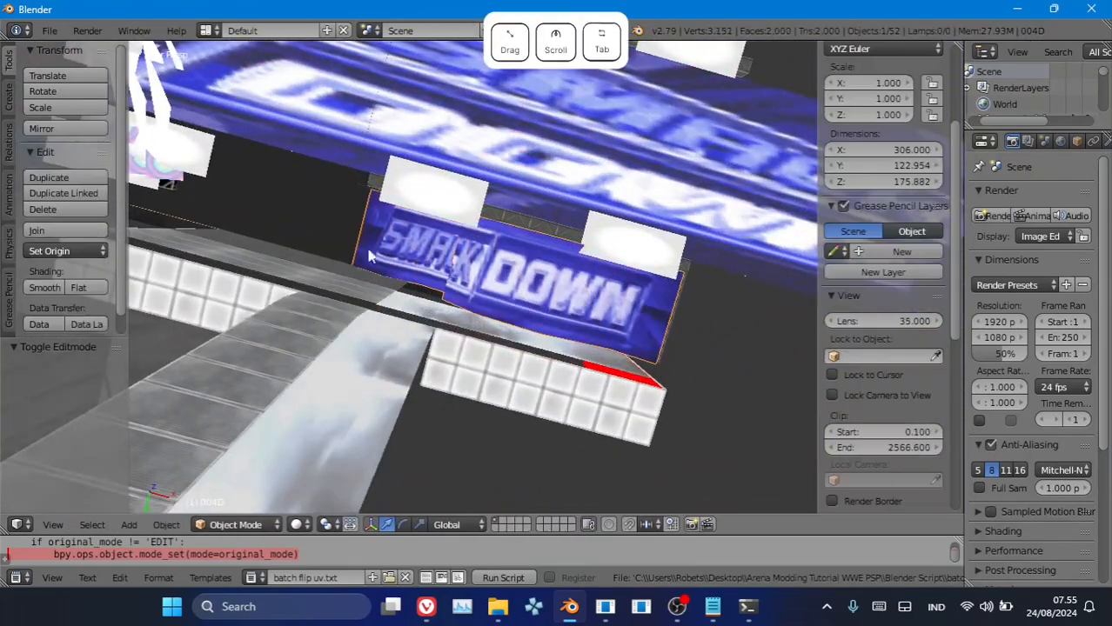
- Unhide all hidden arena objects
scroll(316, 233, "down", 4)
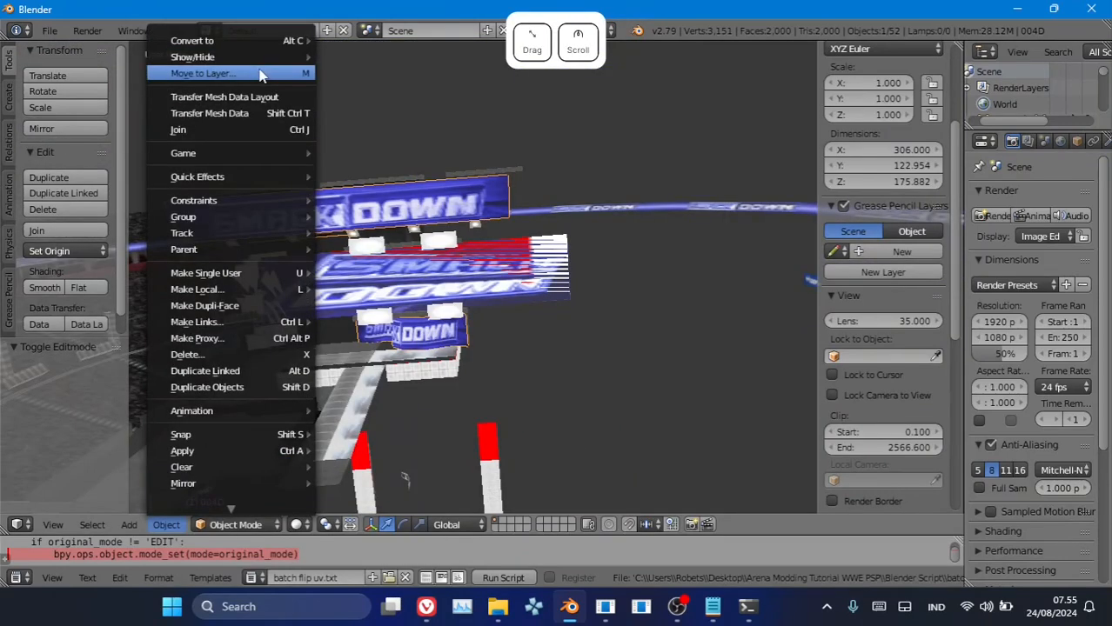
left_click(265, 56)
left_click(366, 58)
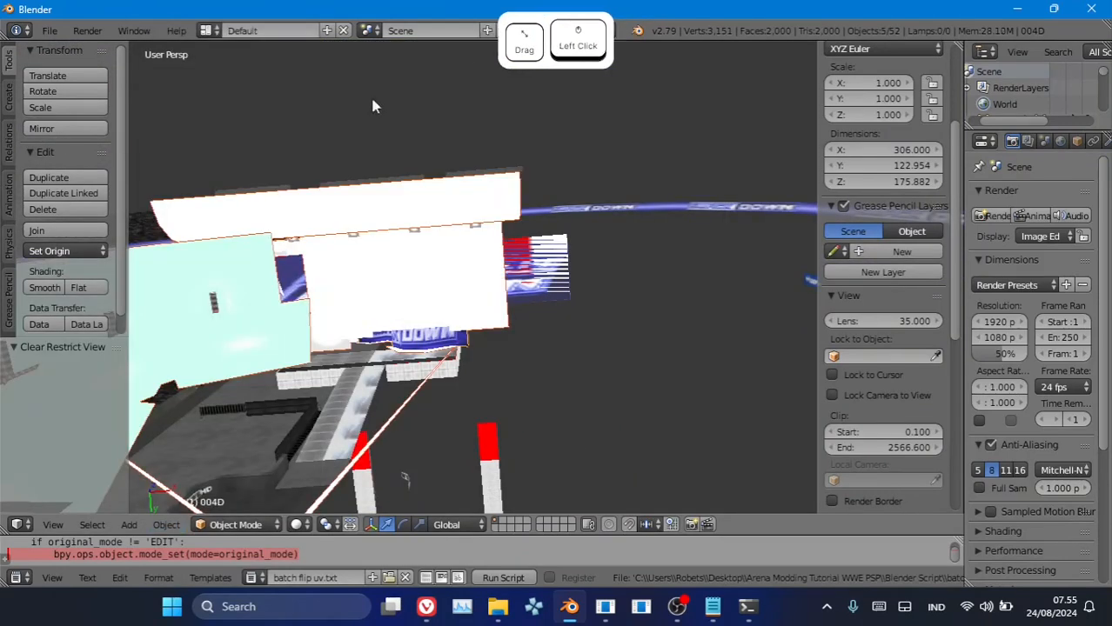
scroll(455, 282, "down", 2)
scroll(462, 281, "up", 4)
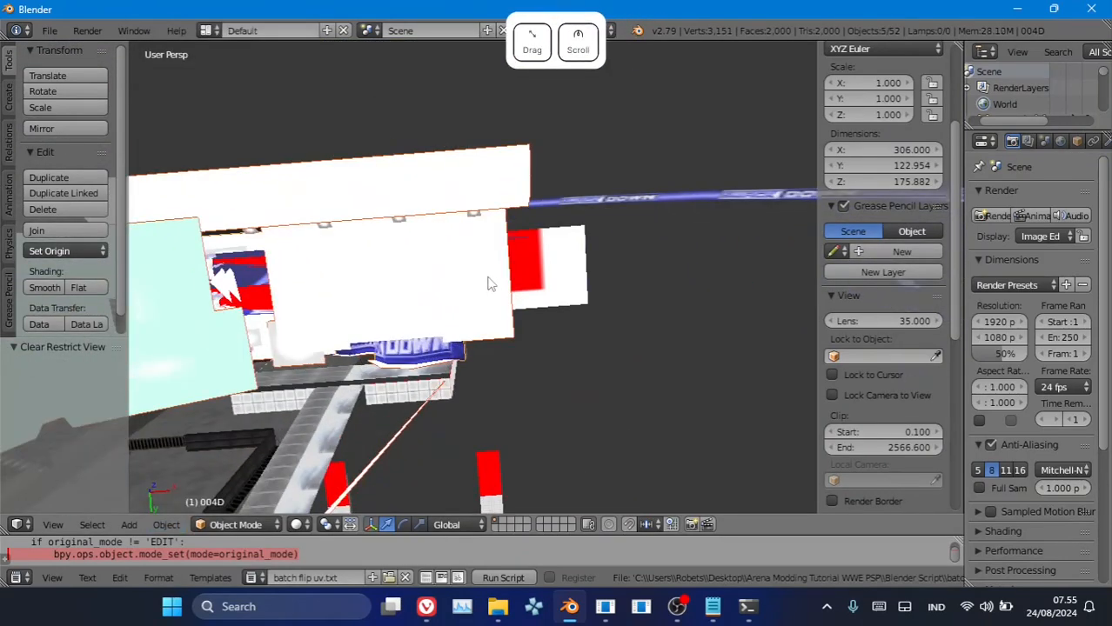
- Open object 0054, the large white planes in front of the screen, for mesh editing in wireframe with everything selected
right_click(488, 283)
middle_click_drag(487, 283, 507, 292)
key("Tab")
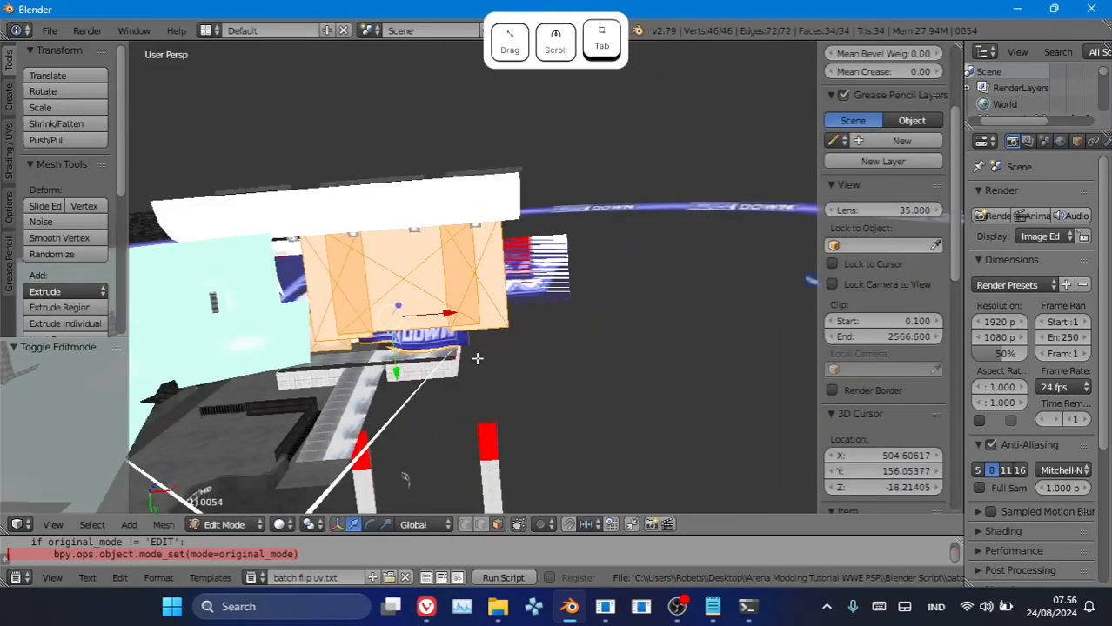
key("a")
key("a")
key("z")
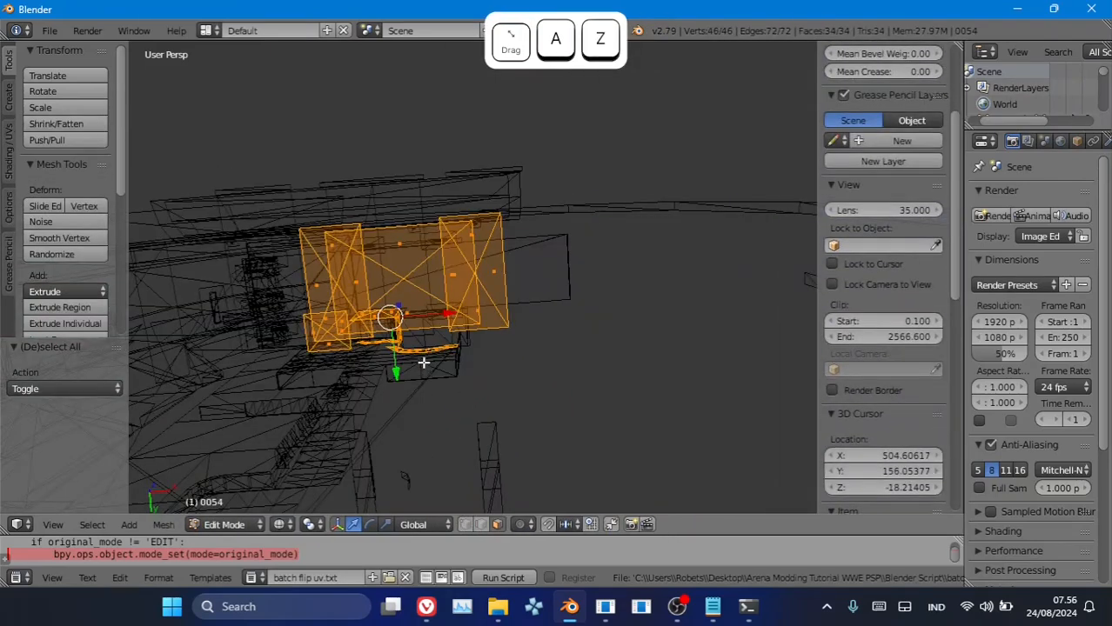
- Deselect the lower stage faces of object 0054, keeping the large planes around the screen selected, and return to solid shading
left_click(432, 333)
key("shift+b")
left_click_drag(504, 392, 278, 323)
scroll(258, 357, "up", 3)
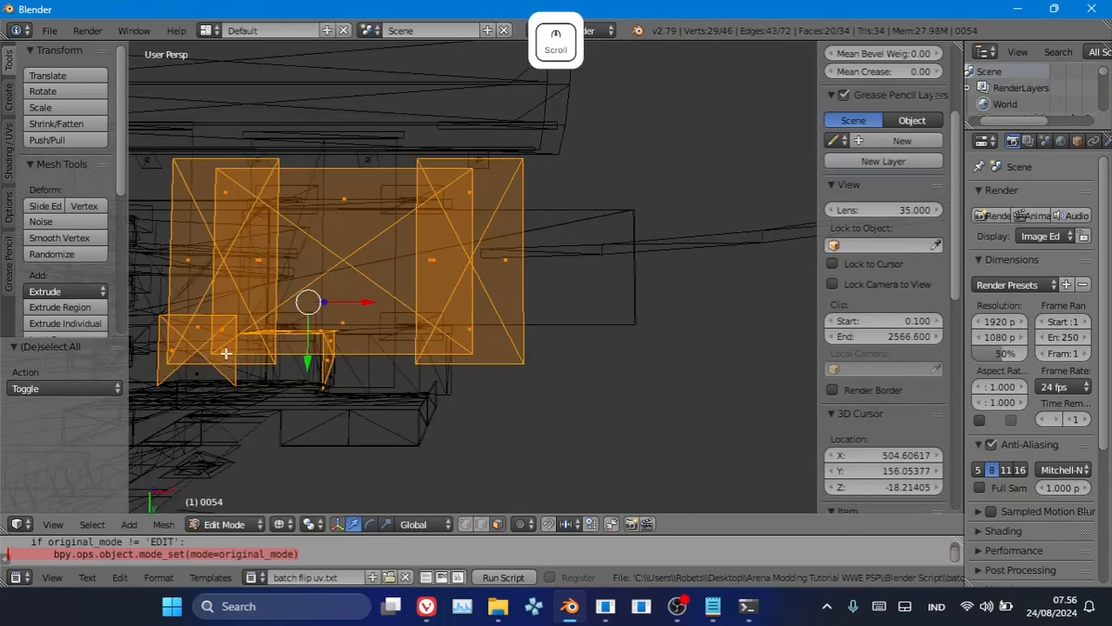
right_click(227, 356, "shift")
right_click(198, 329, "shift")
right_click(170, 357, "shift")
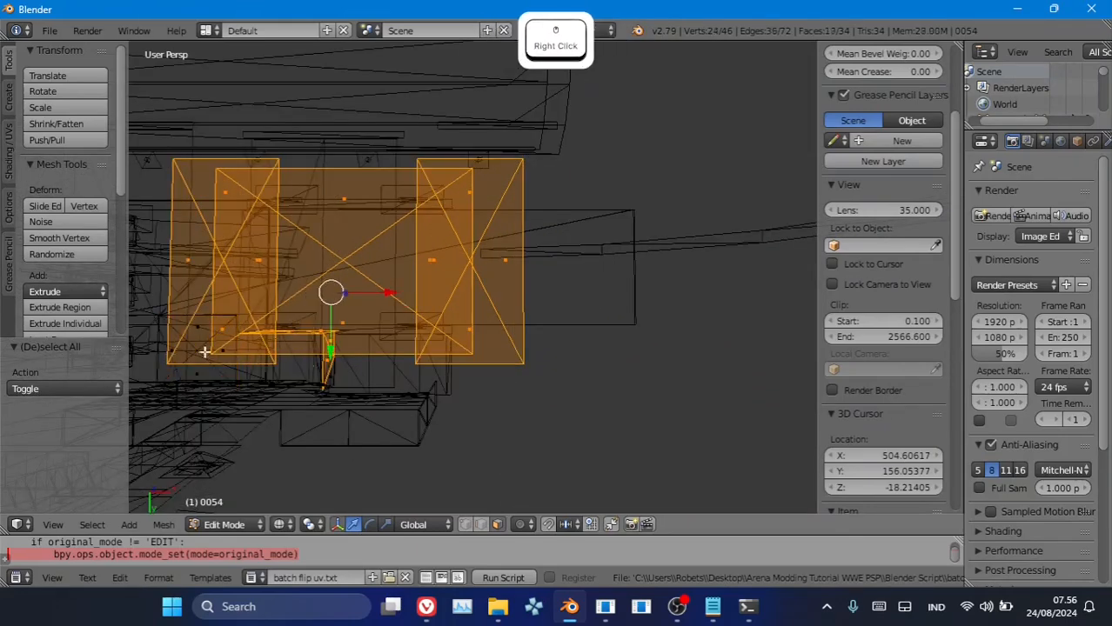
scroll(270, 345, "down", 2)
key("z")
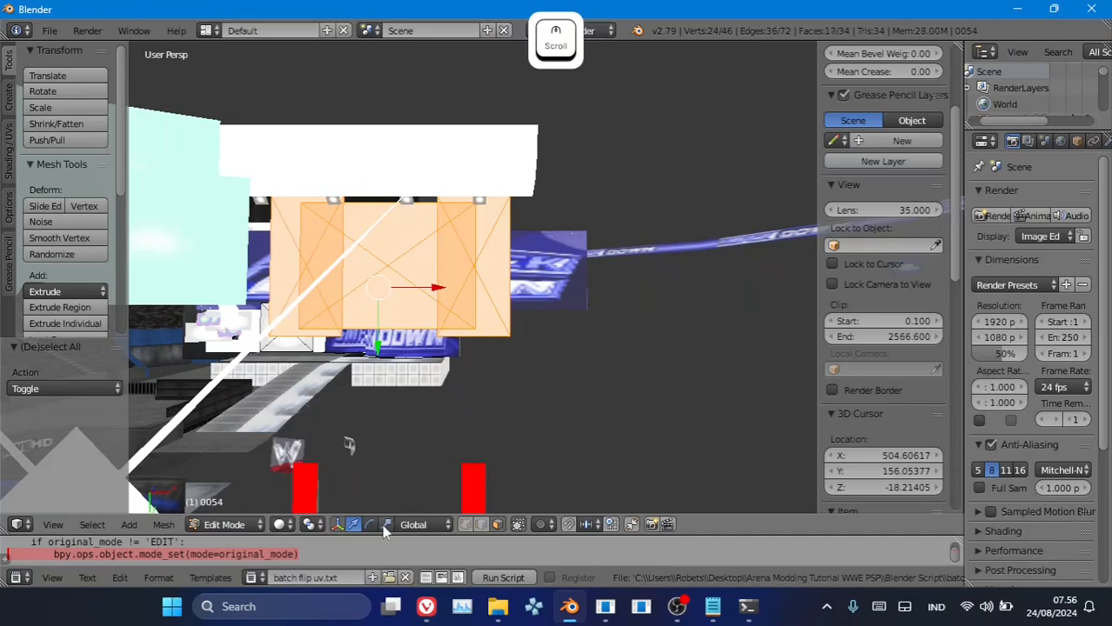
- Widen the selected planes along X until object 0054 spans about 439 units, adjust them slightly along Y, and leave mesh editing
left_click_drag(434, 282, 507, 290)
mouse_move(390, 345)
left_mouse_down()
mouse_move(383, 313)
mouse_move(388, 336)
left_mouse_up()
key("Tab")
- Select every object in the arena and start a multiple-OBJ export
middle_click_drag(489, 293, 541, 255)
left_click(514, 306, "shift")
key("a")
key("a")
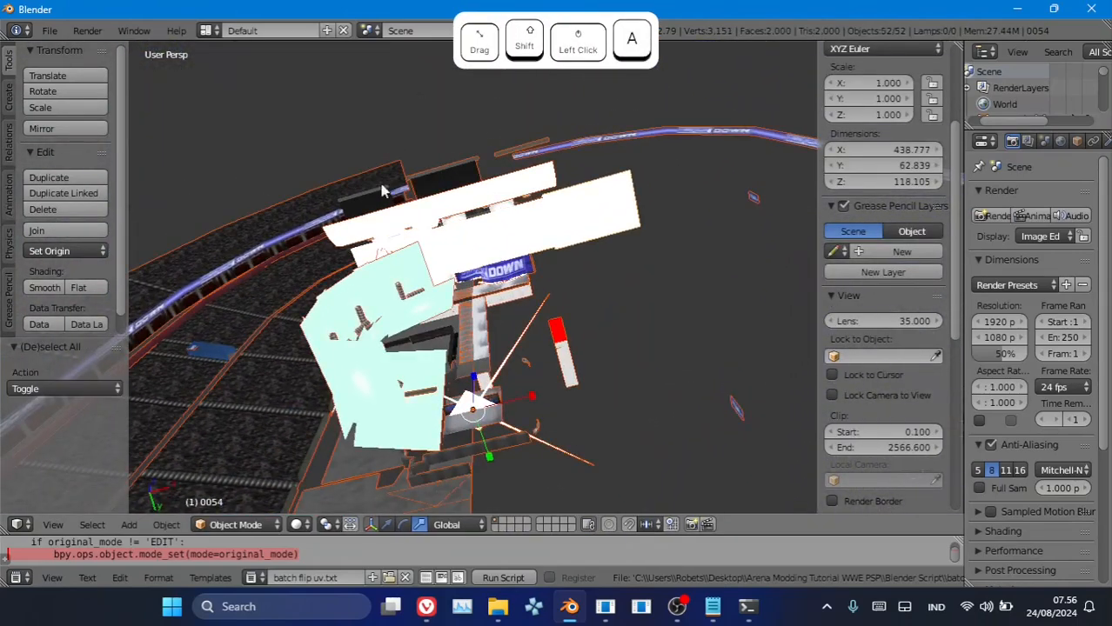
left_click(49, 31)
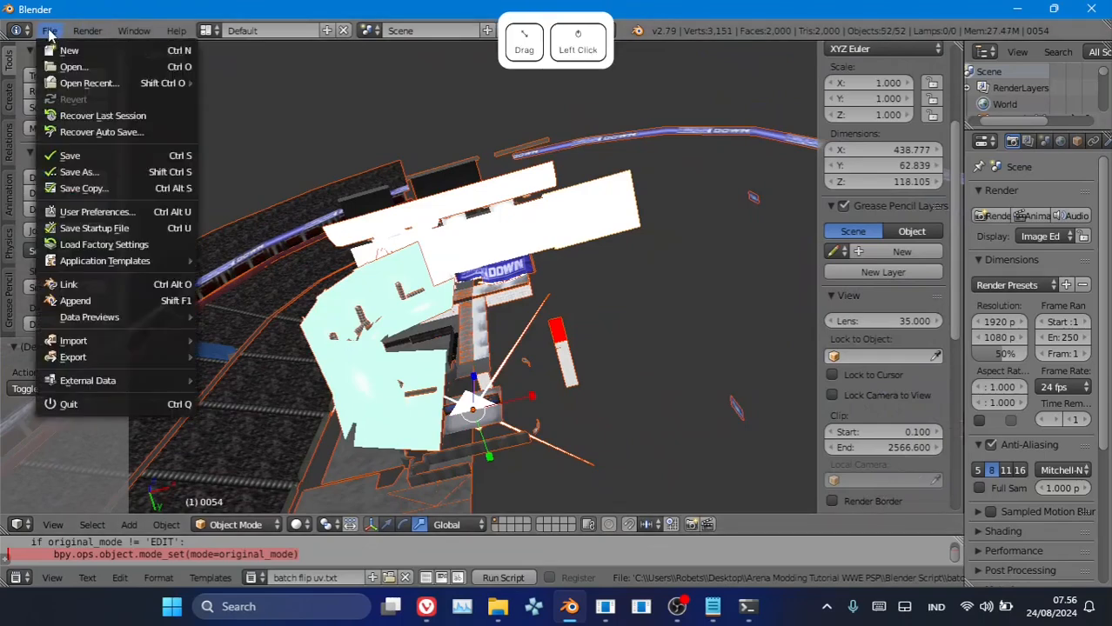
left_click(138, 367)
left_click(316, 506)
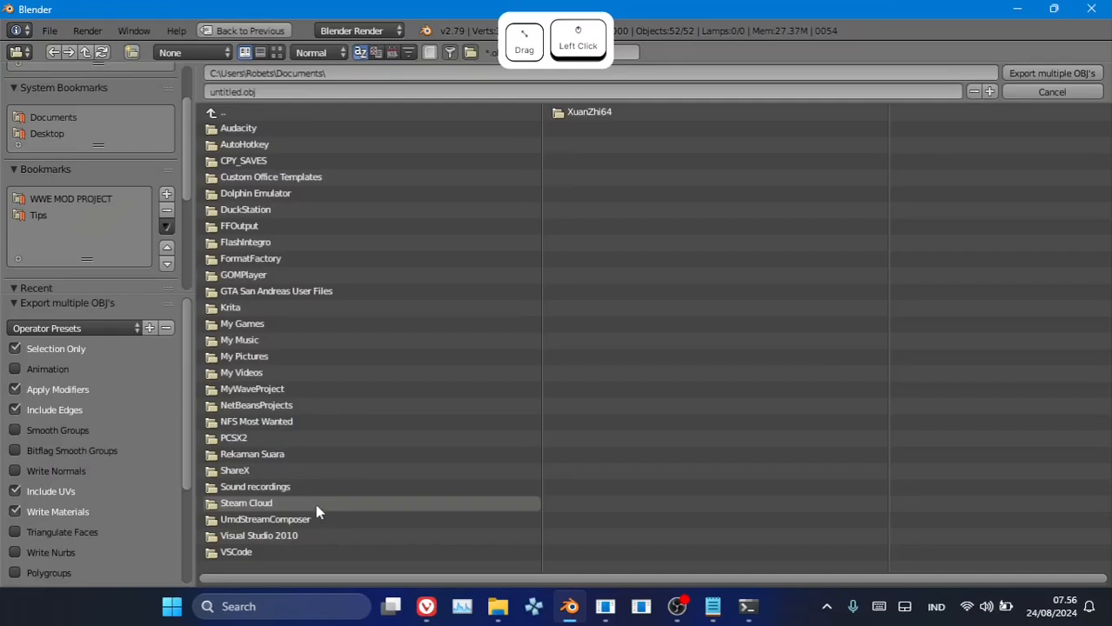
left_click(57, 135)
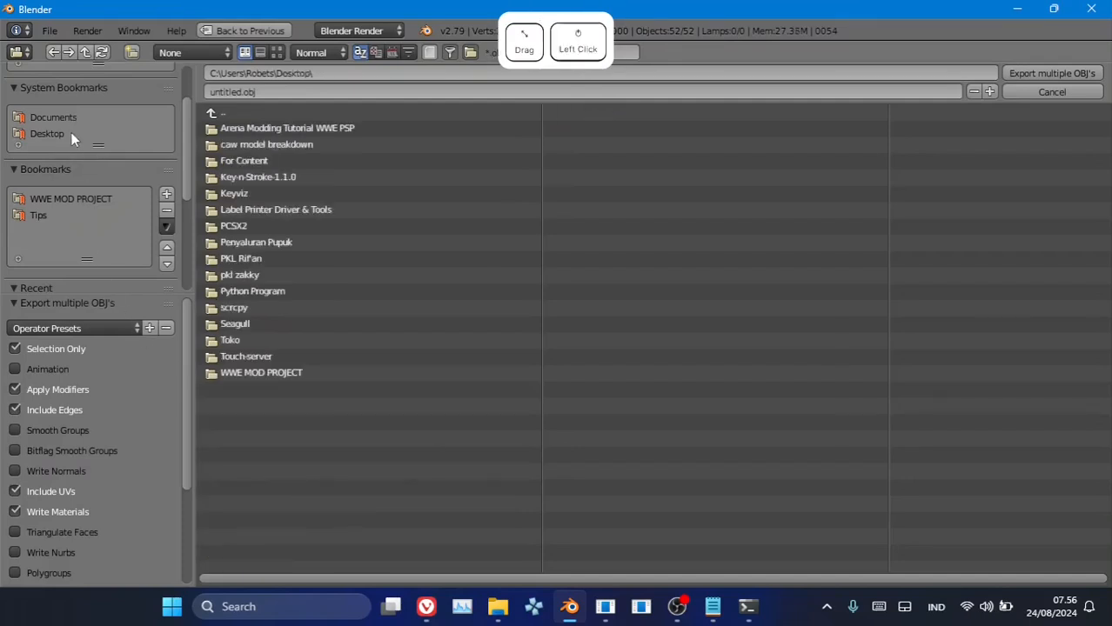
left_click(251, 129)
left_click(252, 129)
left_click(247, 128)
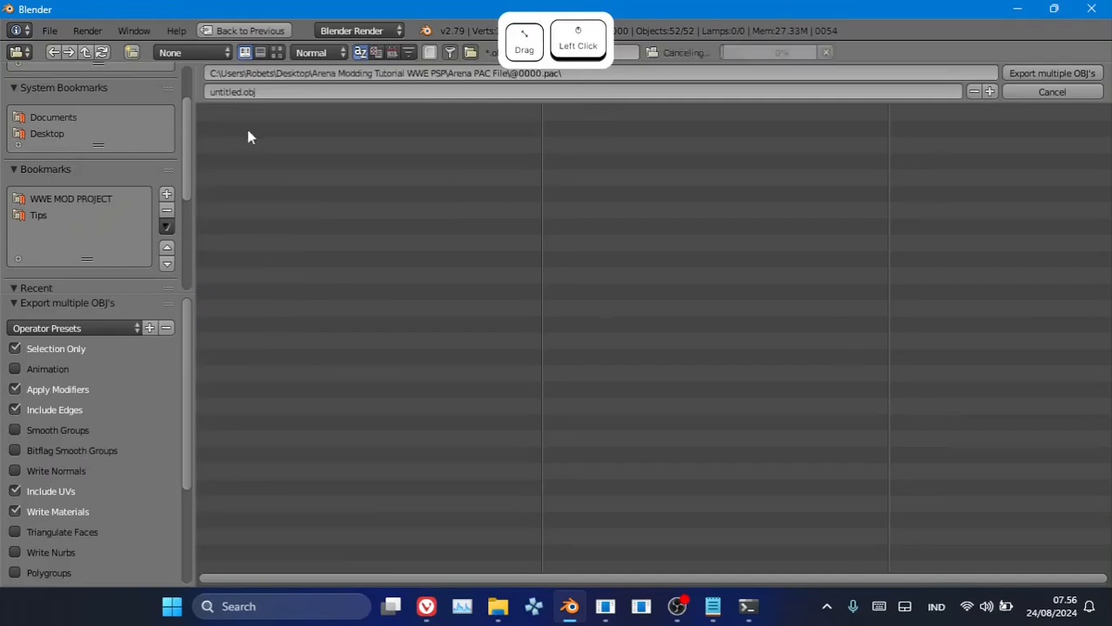
- Turn off Include Edges and Write Materials, and enable Keep Vertex Order for the OBJ export
scroll(74, 335, "down", 3)
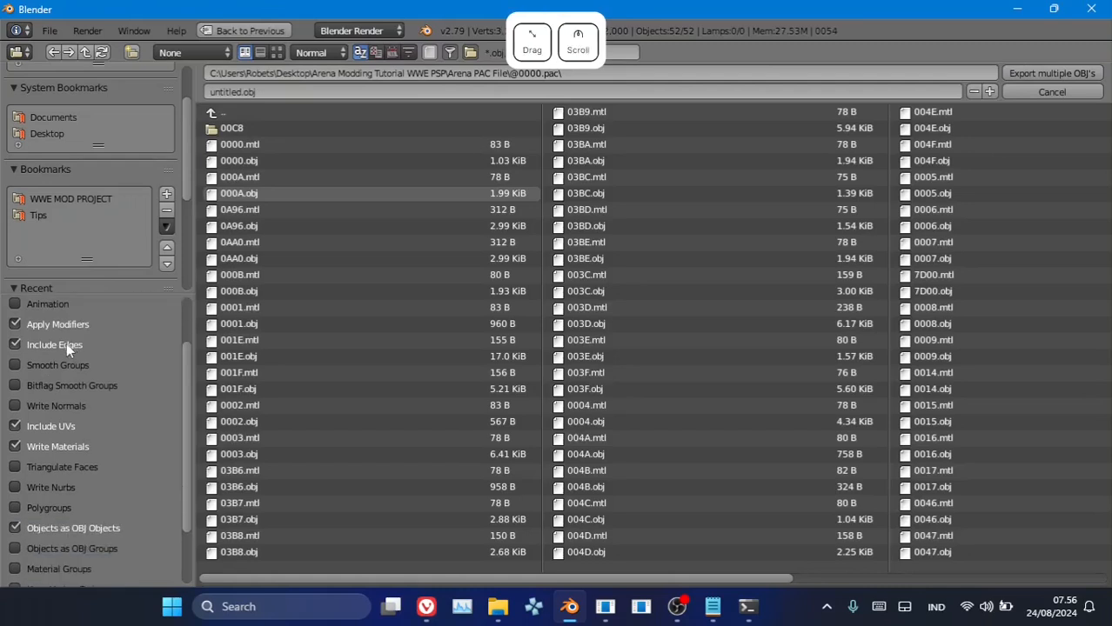
left_click(15, 346)
left_click(22, 446)
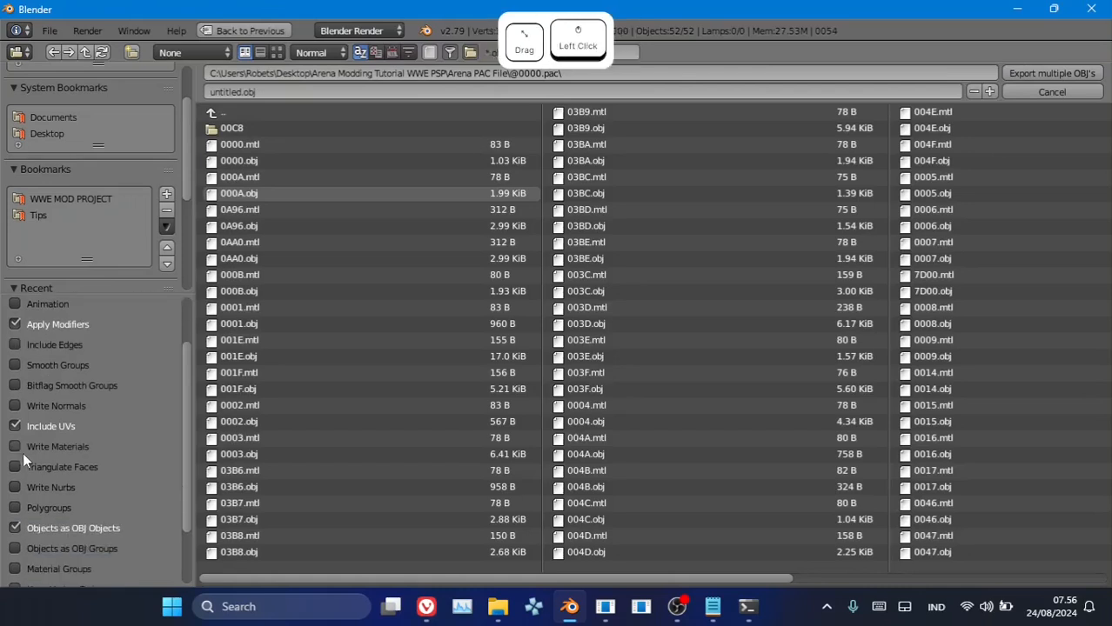
scroll(47, 515, "down", 3)
left_click(29, 516)
scroll(73, 484, "up", 5)
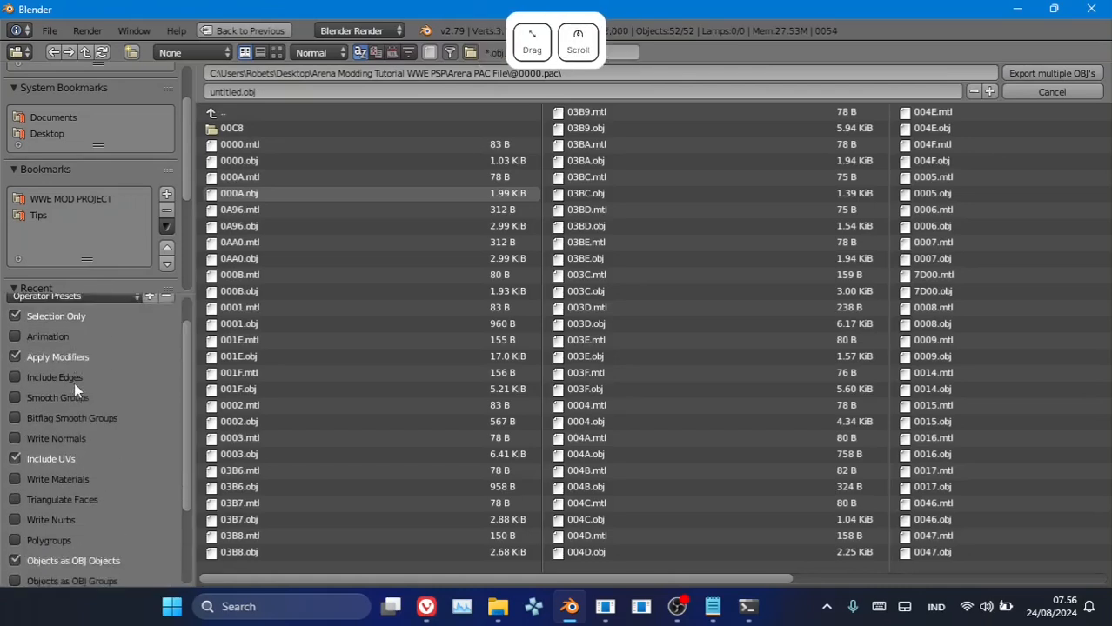
scroll(74, 382, "down", 5)
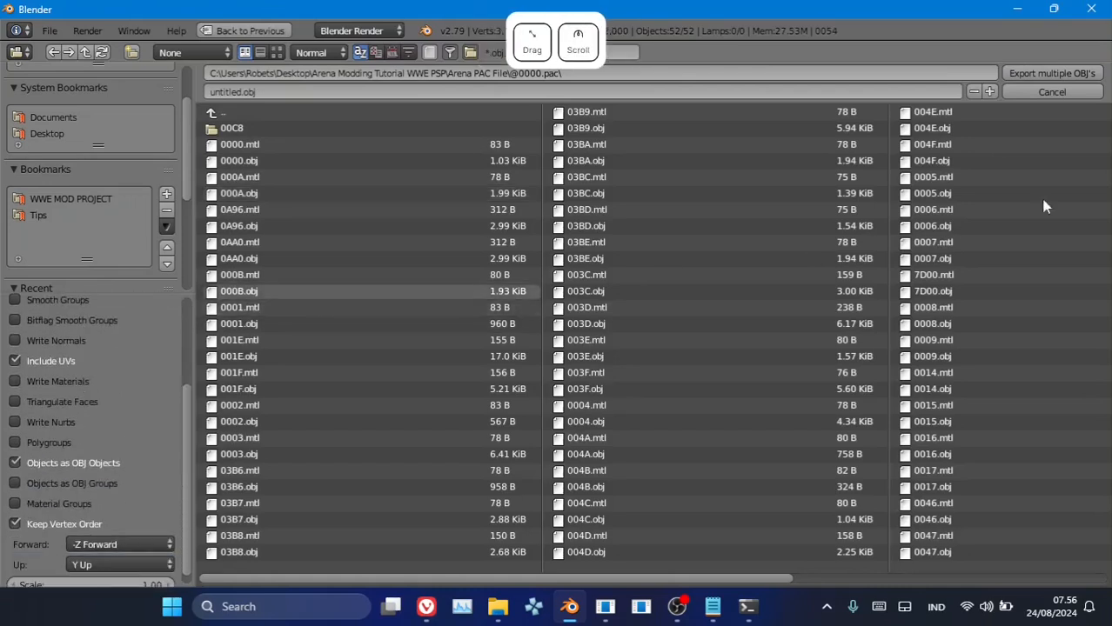
left_click(1063, 76)
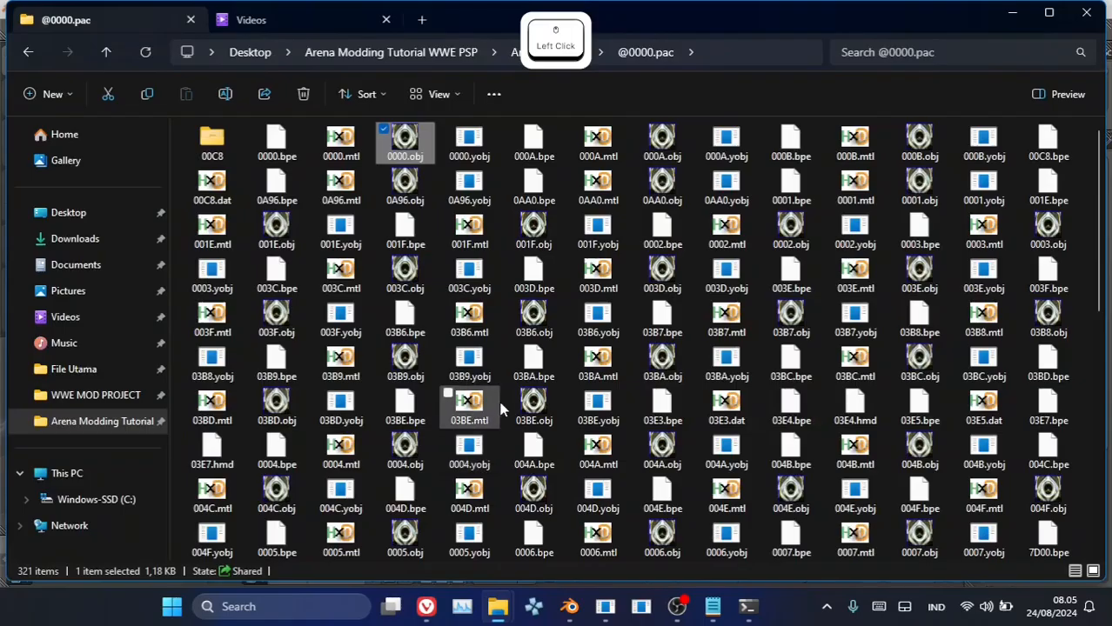
scroll(498, 395, "down", 10)
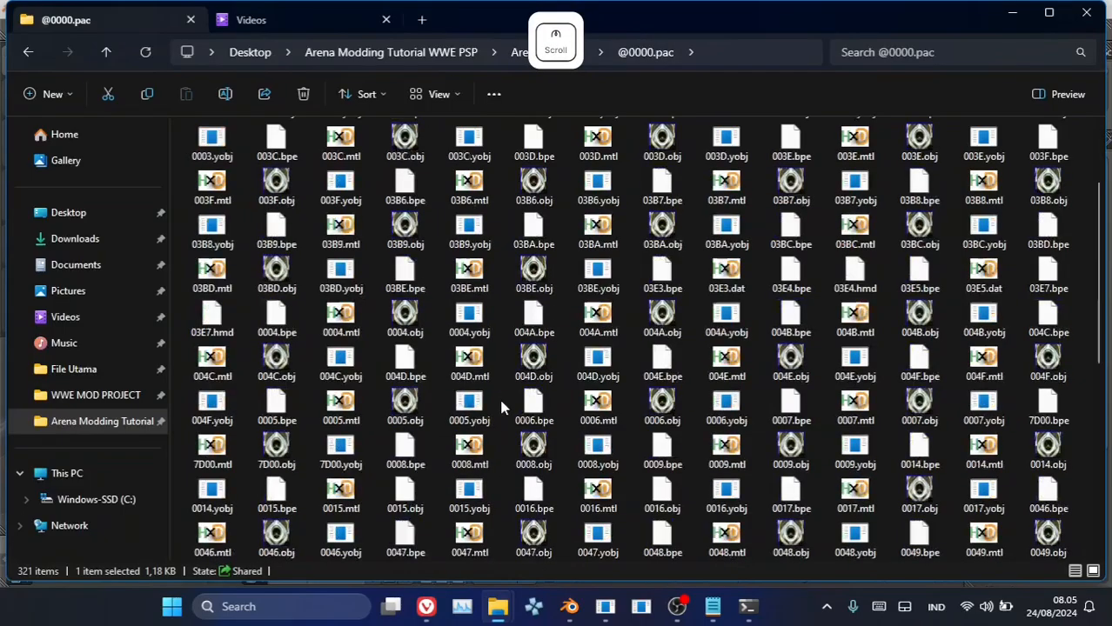
scroll(531, 407, "up", 4)
scroll(534, 415, "up", 5)
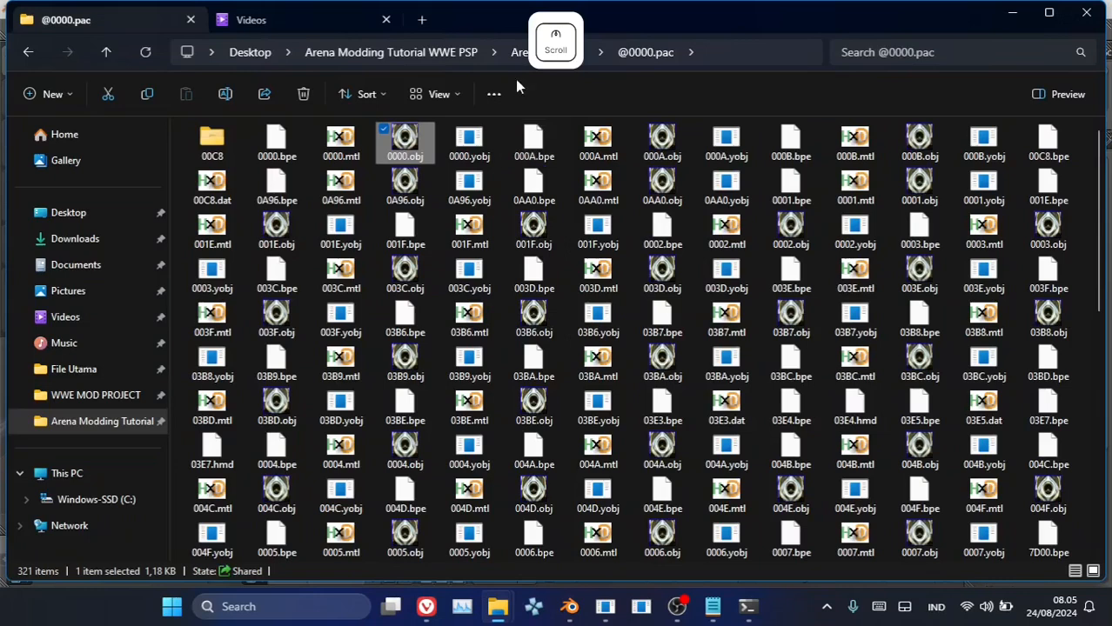
- Open the Batch Import Export YOBJ folder inside Arena Modding Tutorial WWE PSP and launch batch_import_export_yobj.exe
left_click(535, 52)
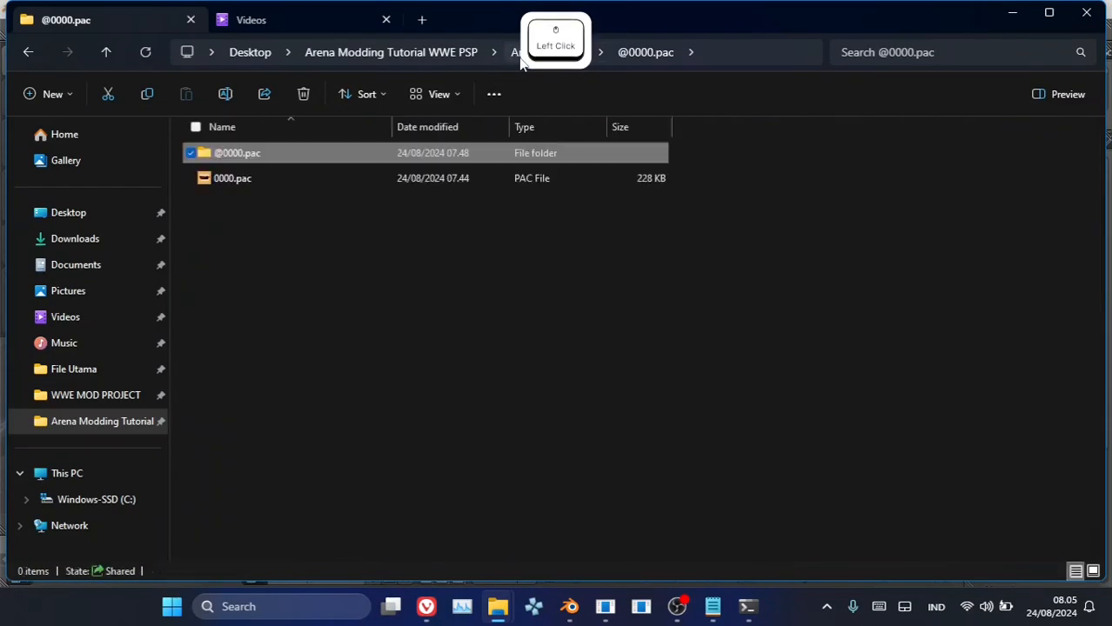
left_click(446, 53)
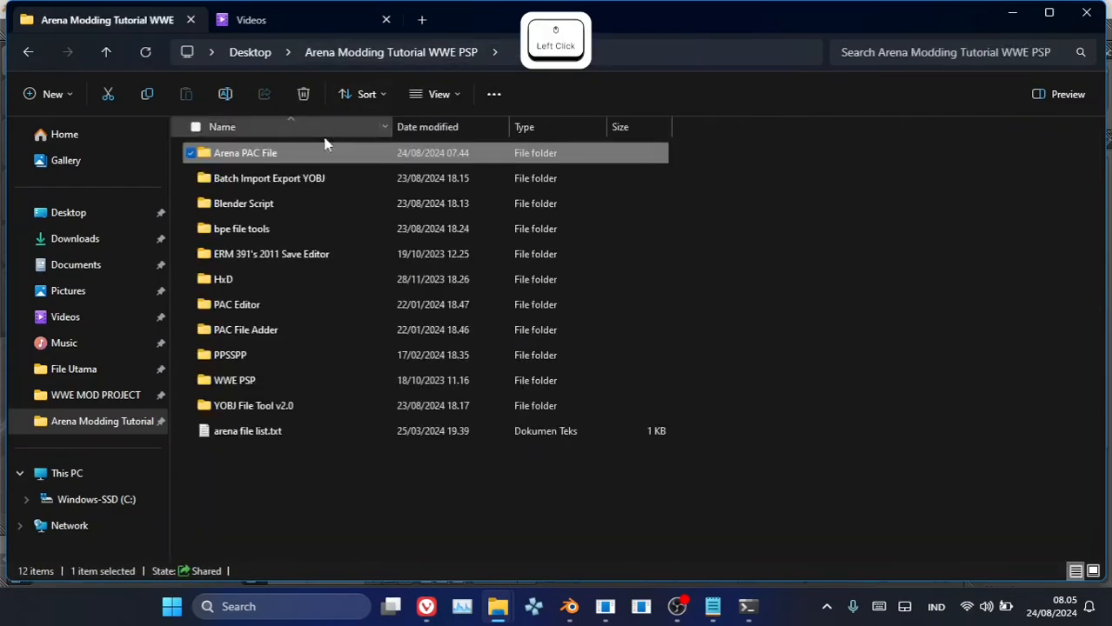
double_click(291, 178)
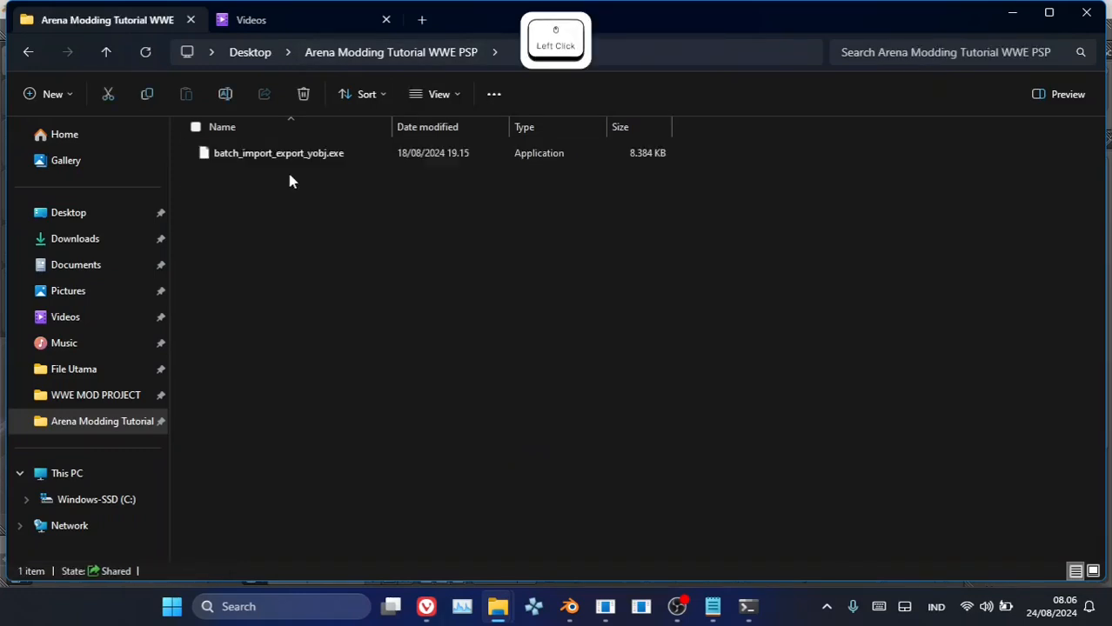
left_click(297, 164)
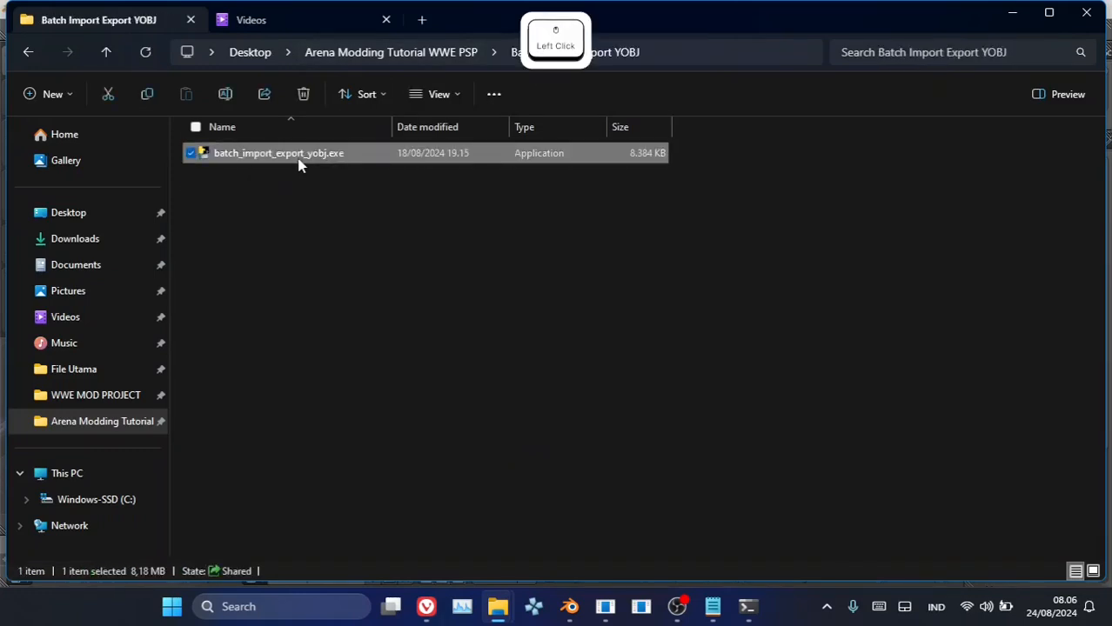
double_click(302, 167)
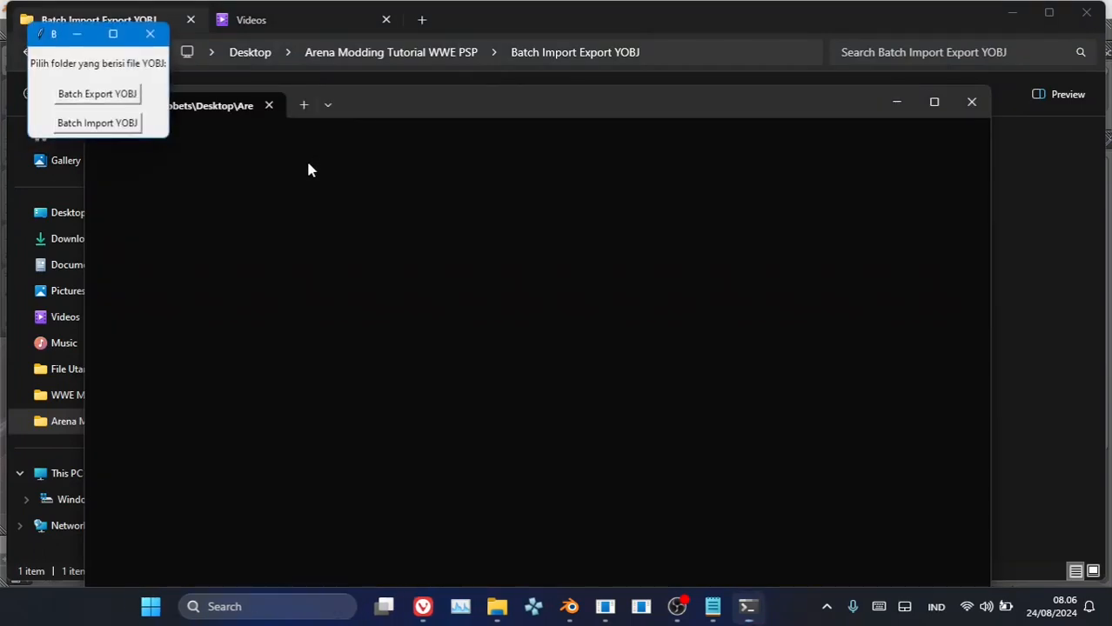
left_click(108, 129)
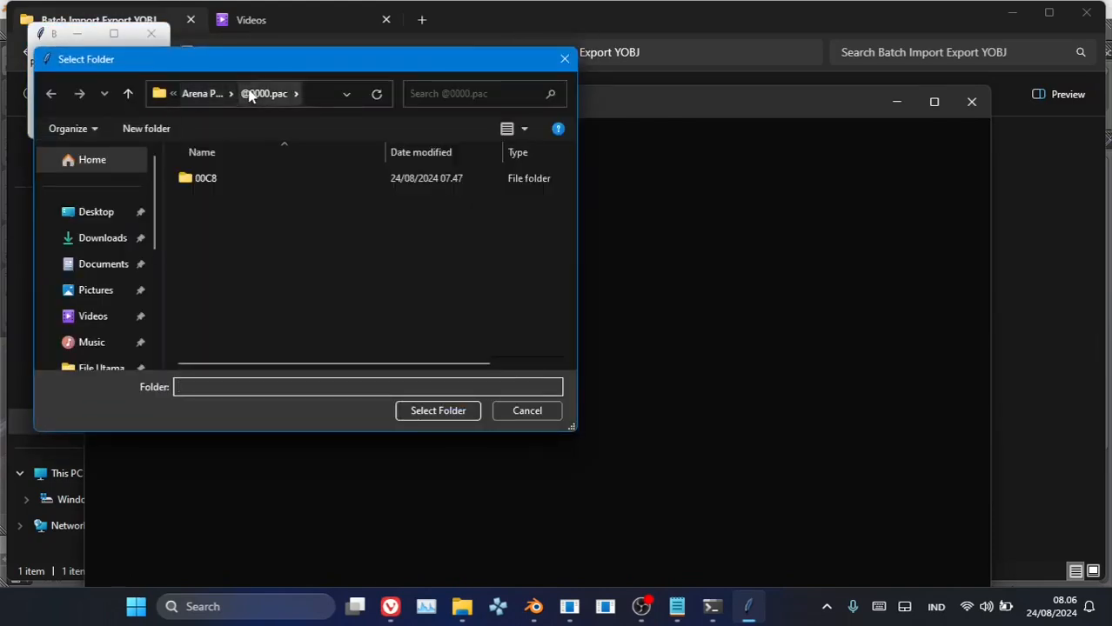
left_click(442, 412)
left_click_drag(630, 114, 636, 61)
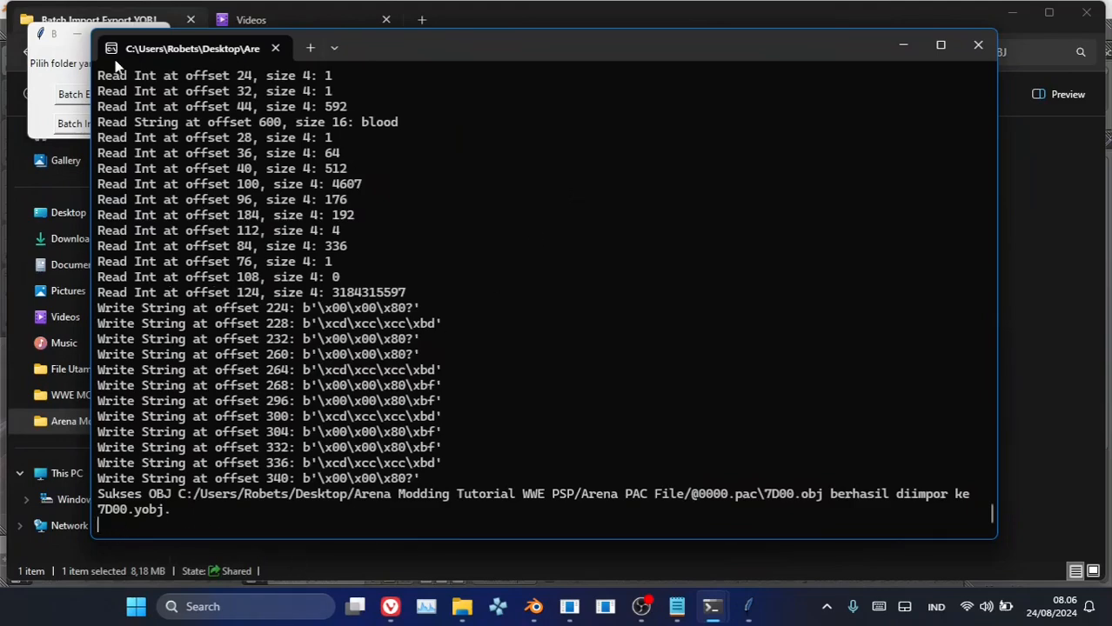
- Review the batch import log for warnings about skipped YOBJ files, and close the console
left_click(62, 81)
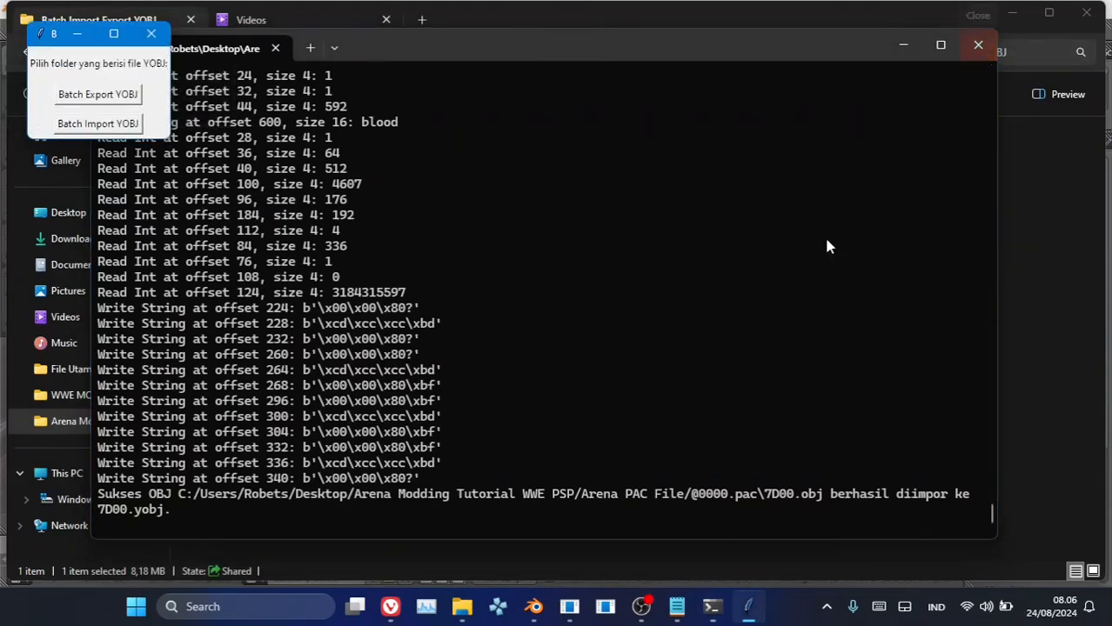
scroll(709, 372, "up", 15)
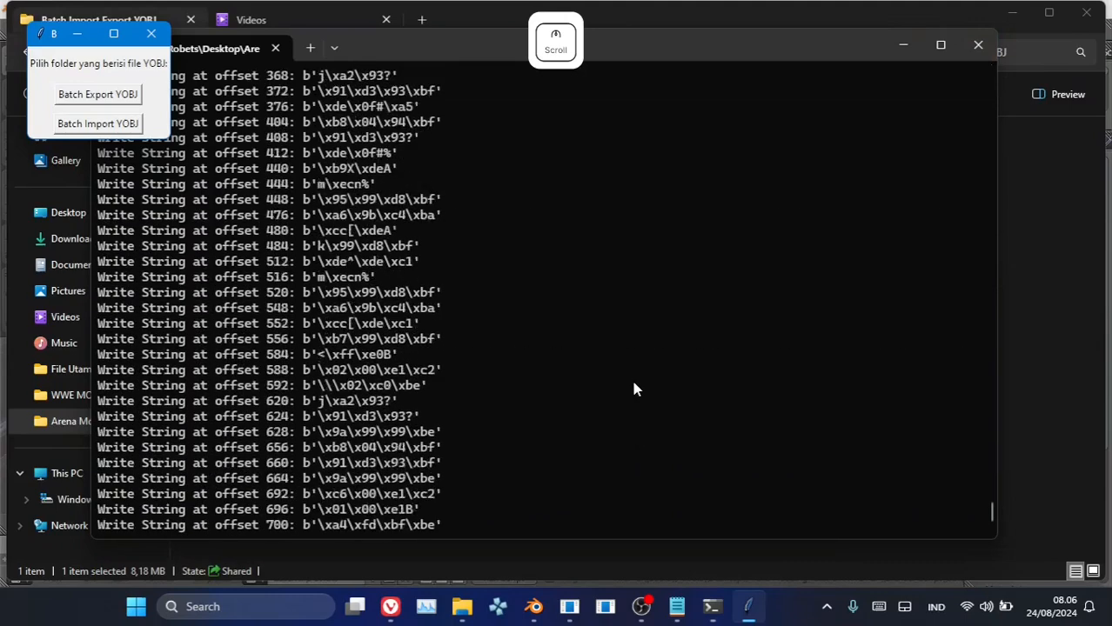
scroll(634, 389, "up", 20)
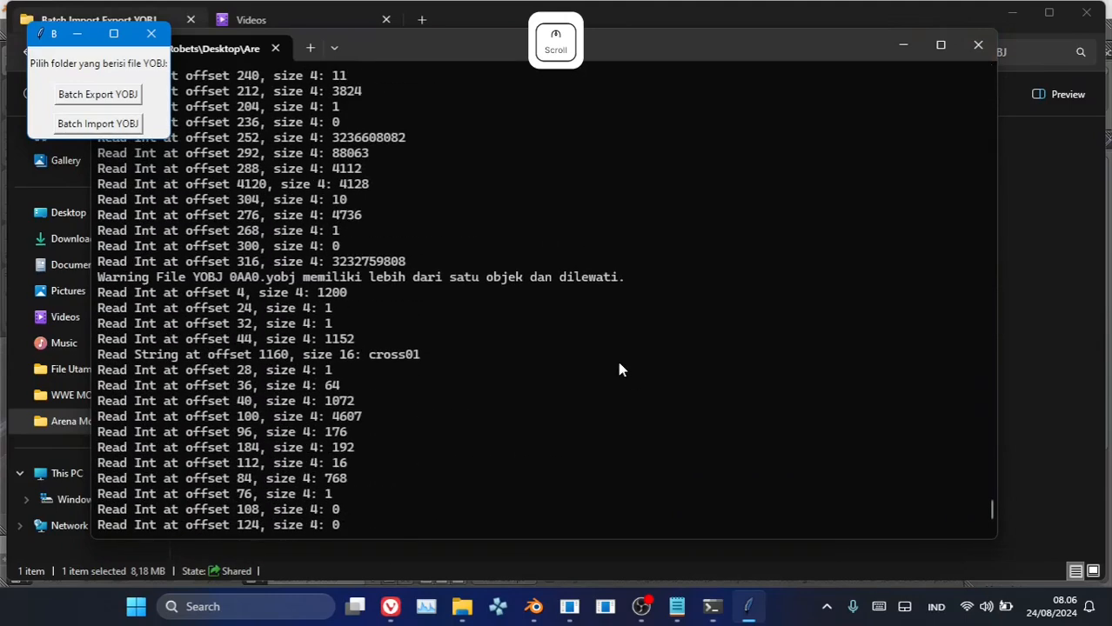
left_click_drag(650, 278, 307, 284)
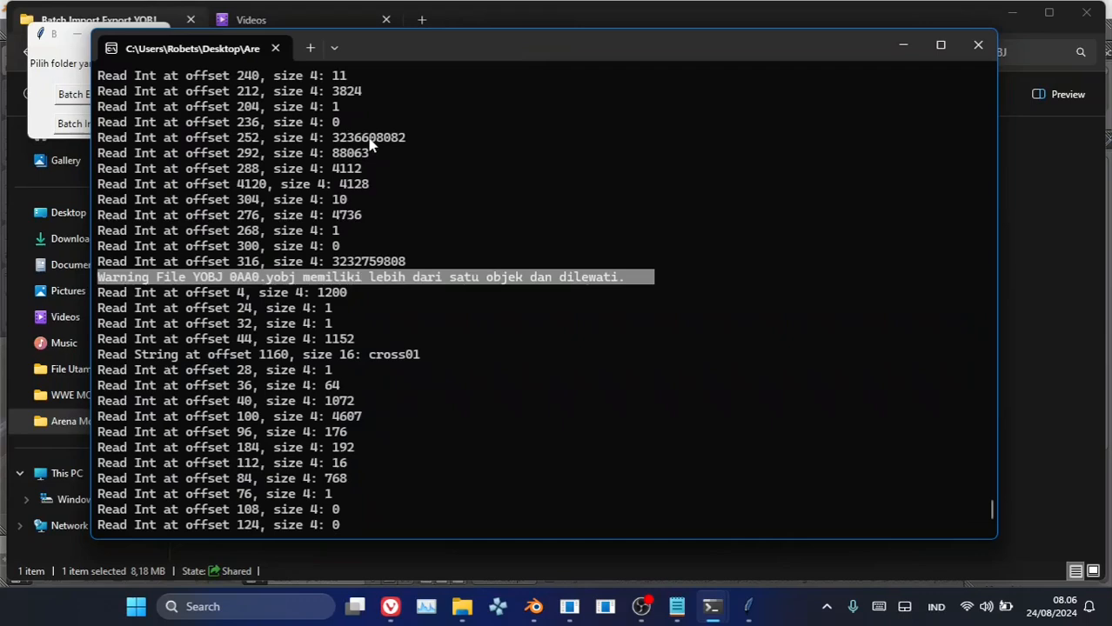
left_click(982, 54)
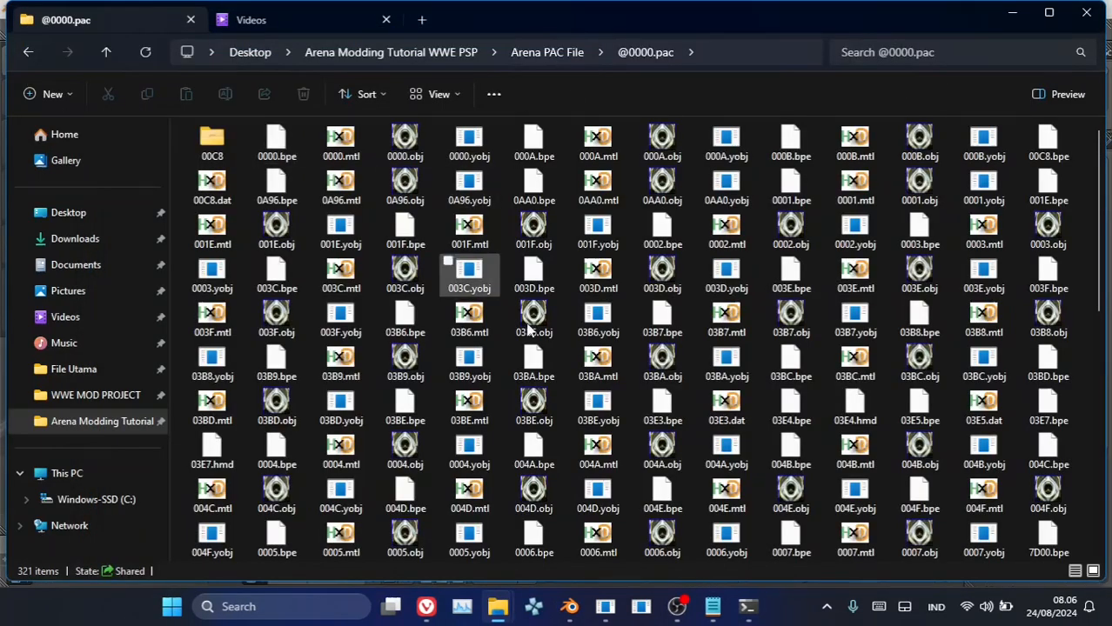
left_click(926, 54)
type("yoby")
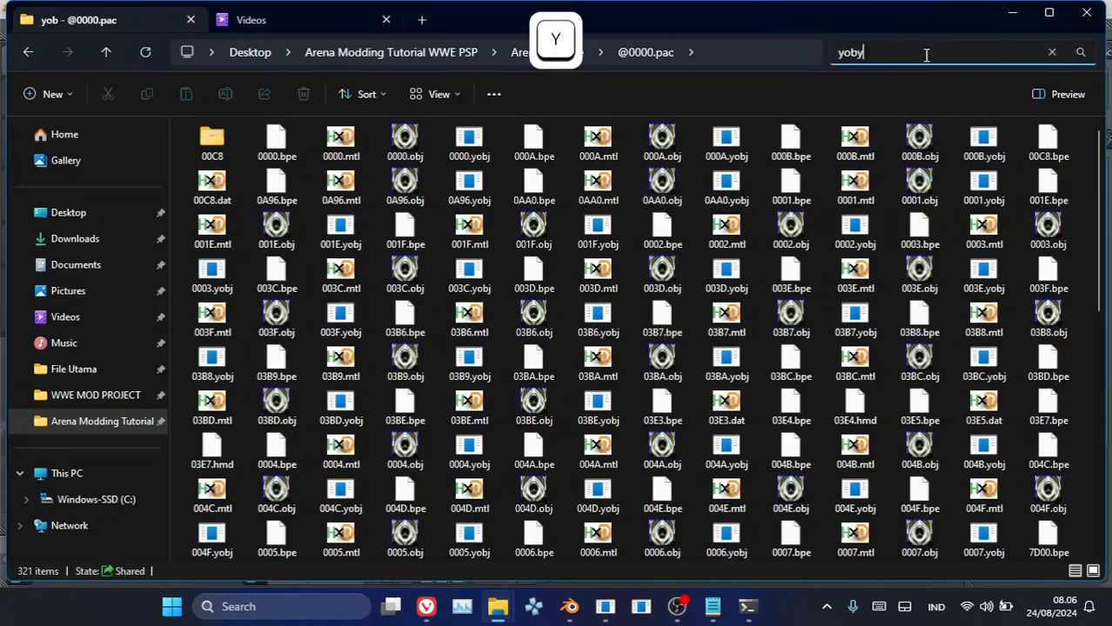
key("BackSpace")
type("j")
key("Return")
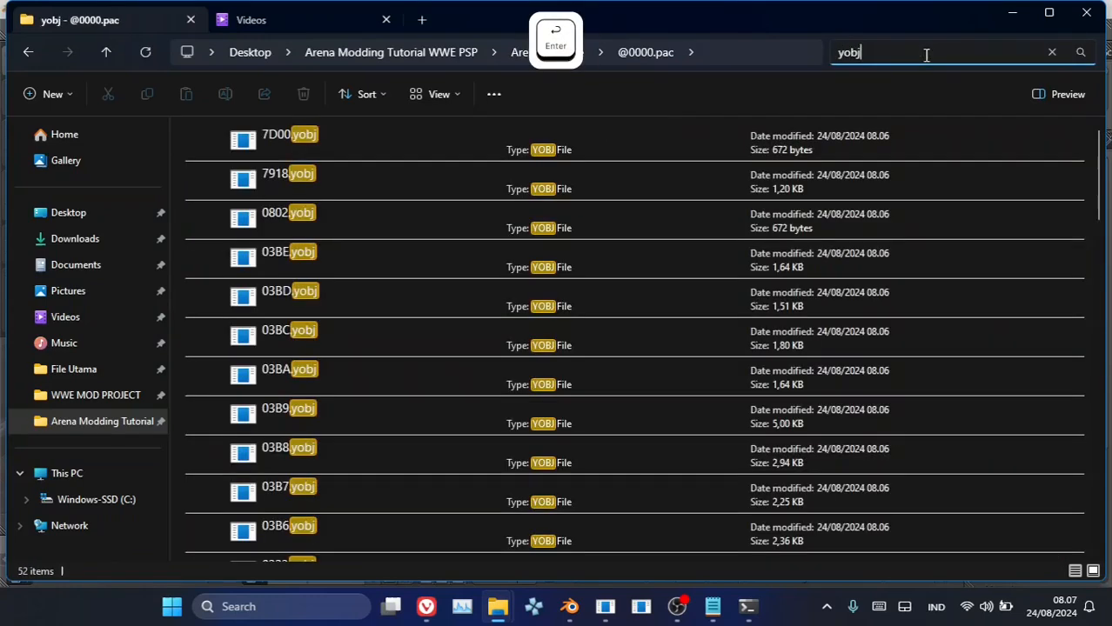
left_click(525, 199)
key("ctrl+a")
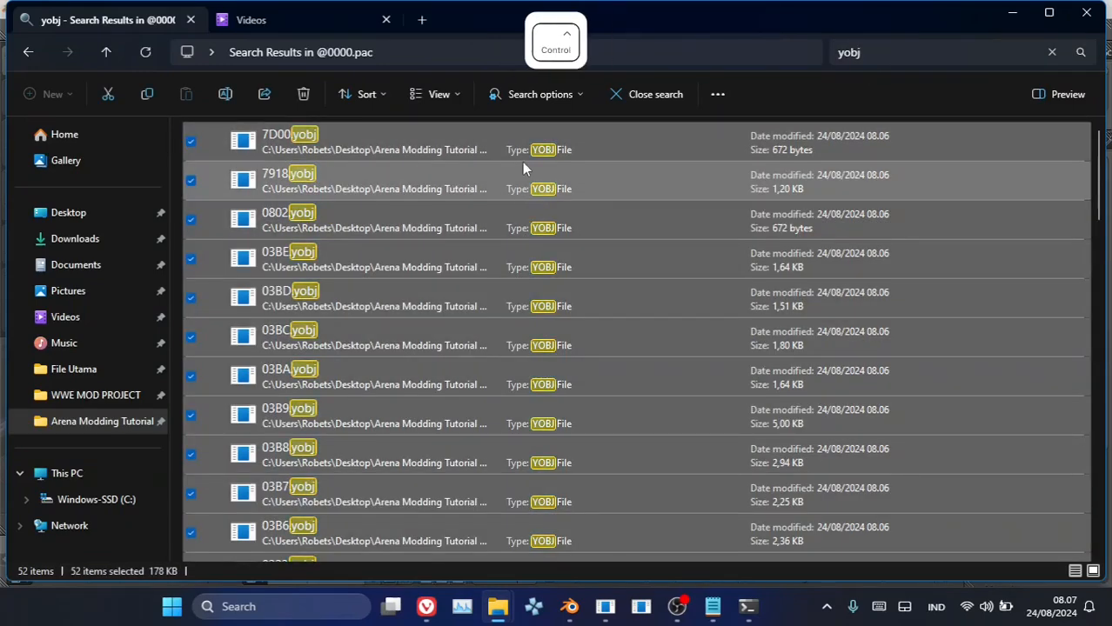
key("ctrl+c")
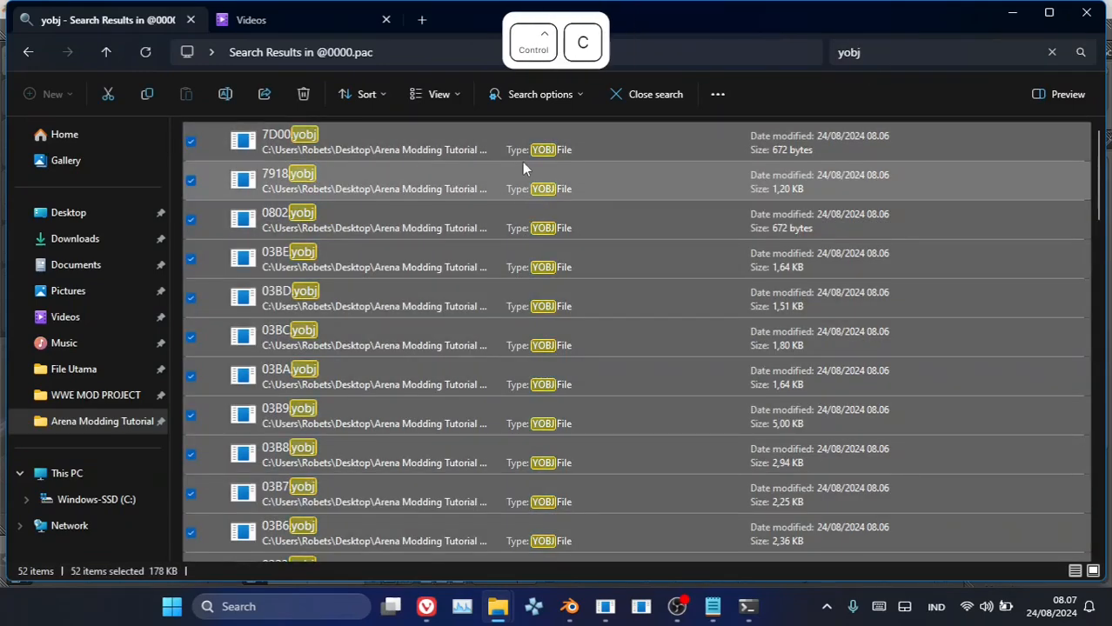
- Create a folder named New Yobj inside the Arena PAC File folder
left_click(36, 55)
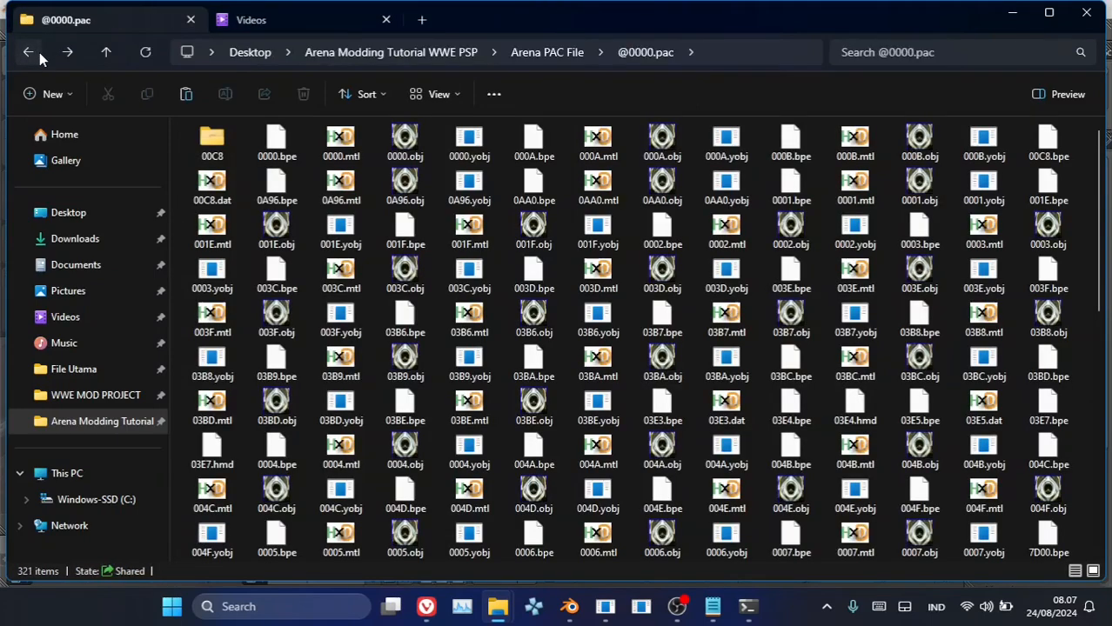
left_click(30, 52)
left_click(300, 281)
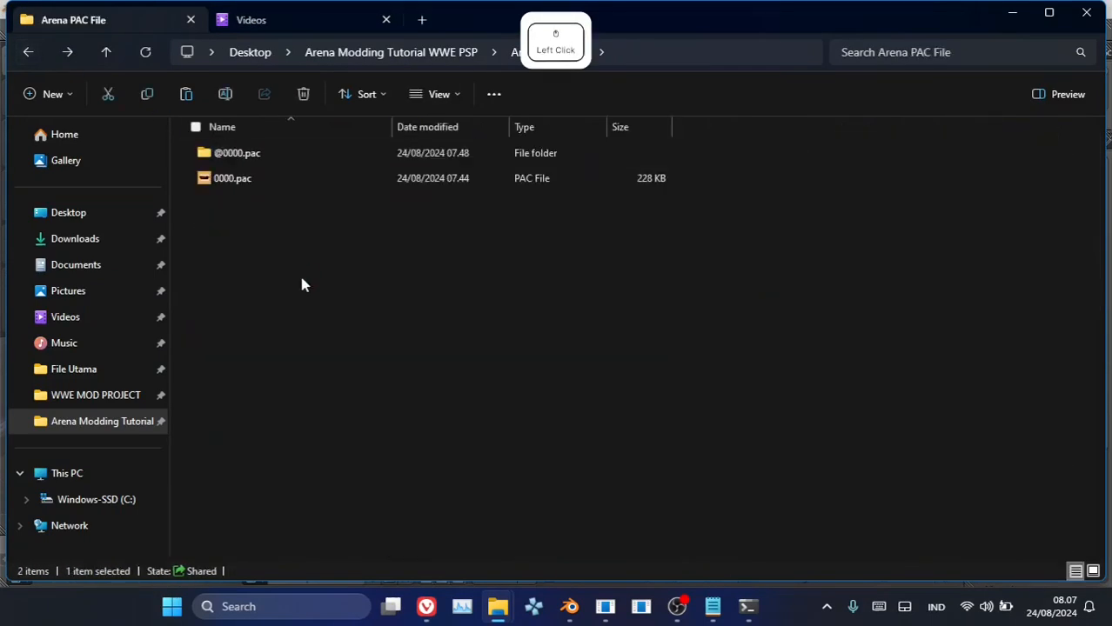
right_click(303, 280)
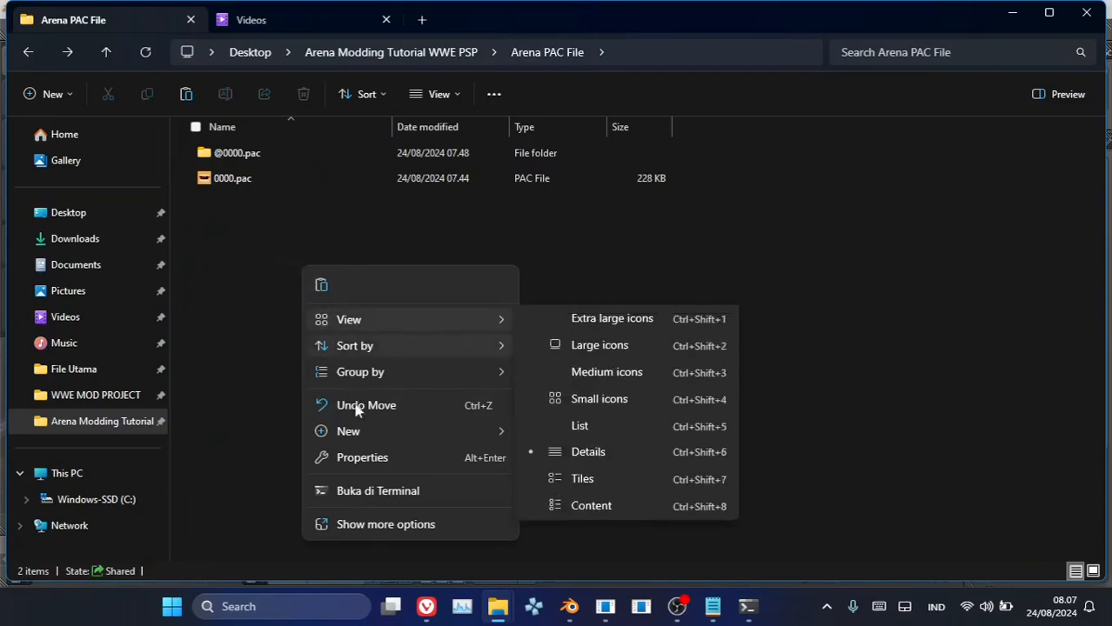
mouse_move(376, 435)
left_click(564, 142)
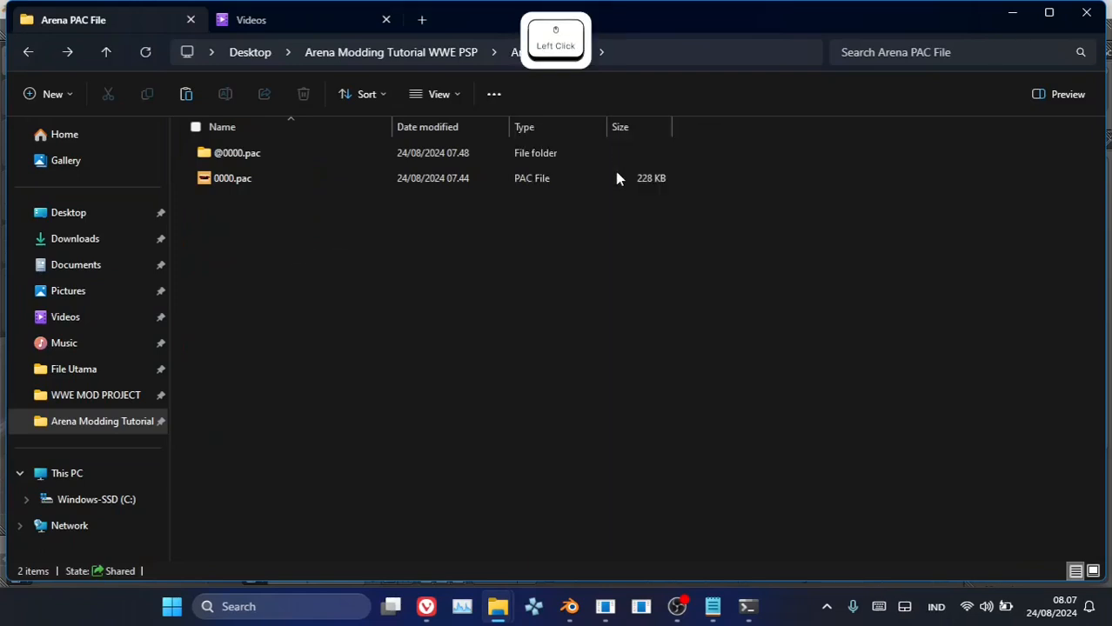
key("shift")
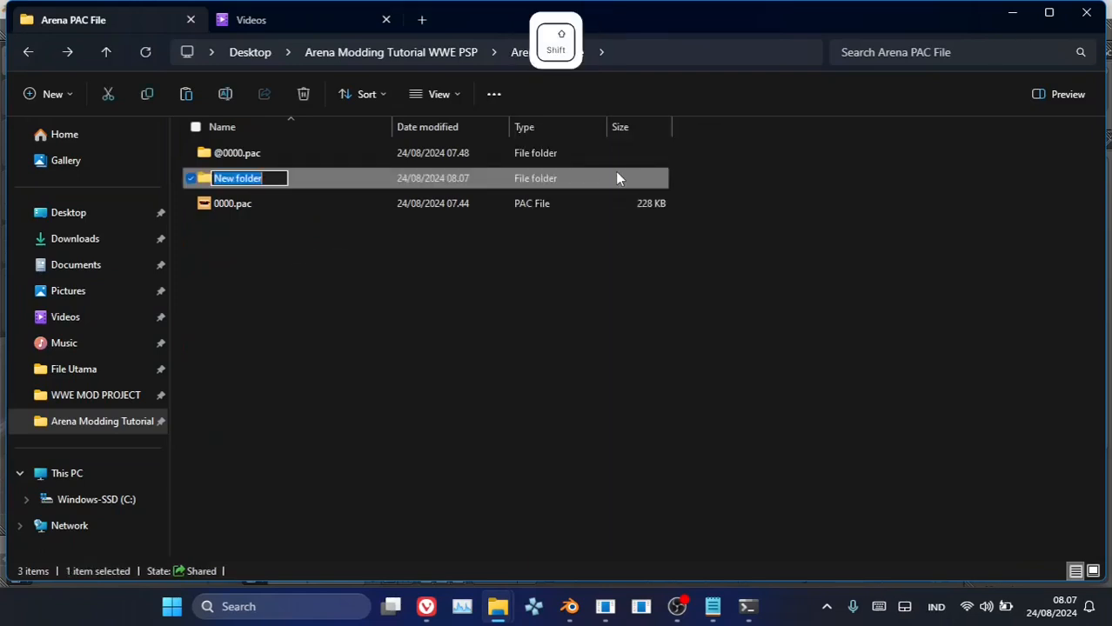
type("New Y")
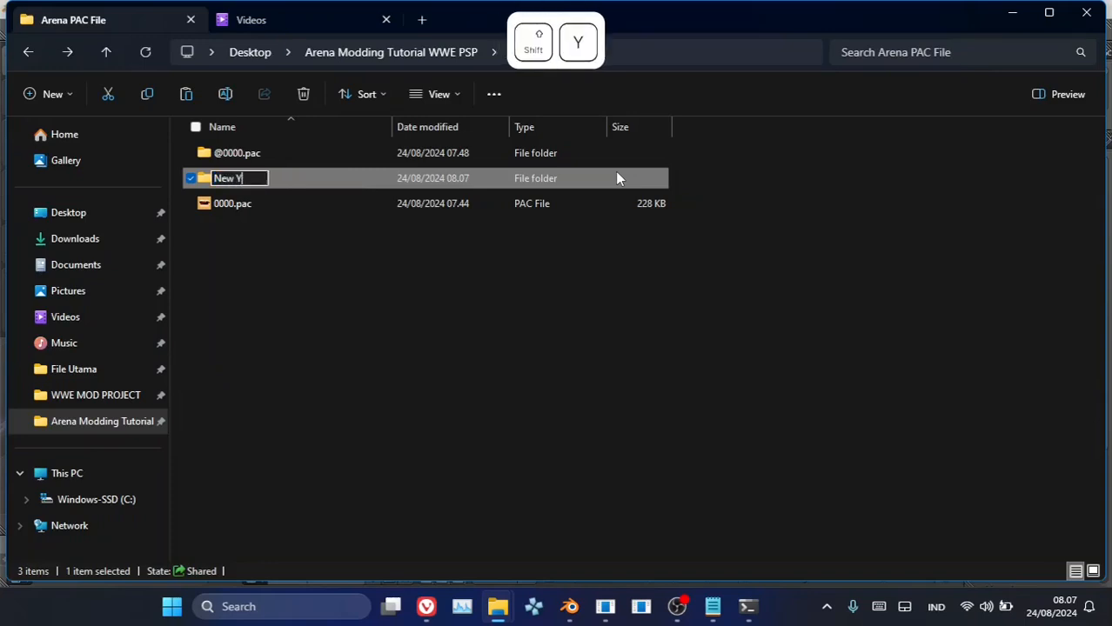
type("obj")
key("Return")
- Paste the copied YOBJ files into the New Yobj folder and look through them
key("Return")
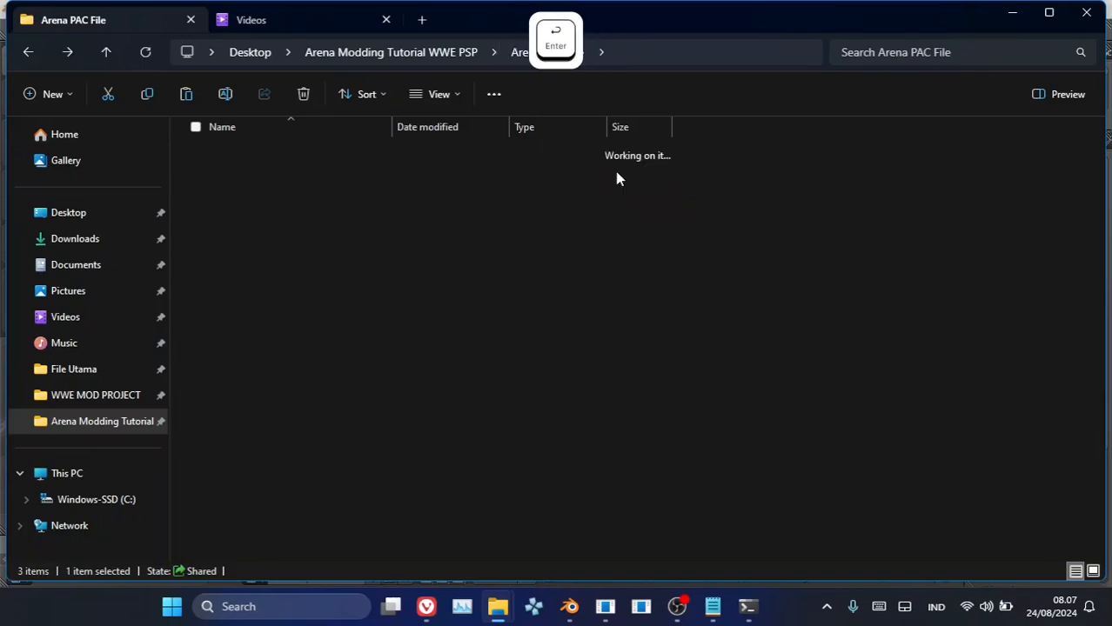
key("ctrl+v")
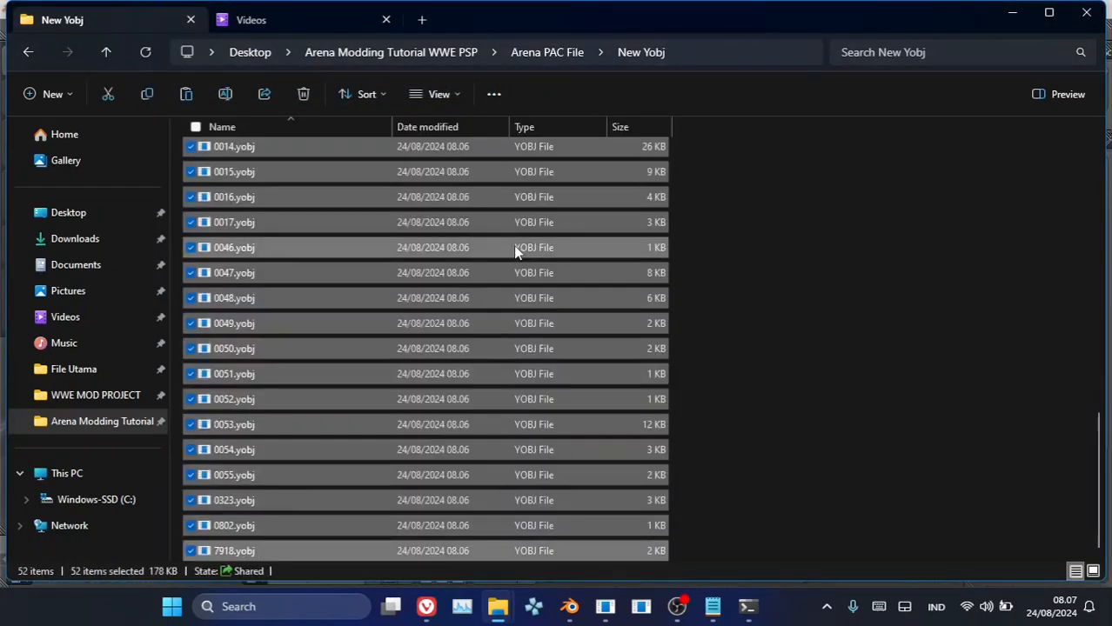
scroll(706, 426, "up", 5)
scroll(706, 426, "up", 2)
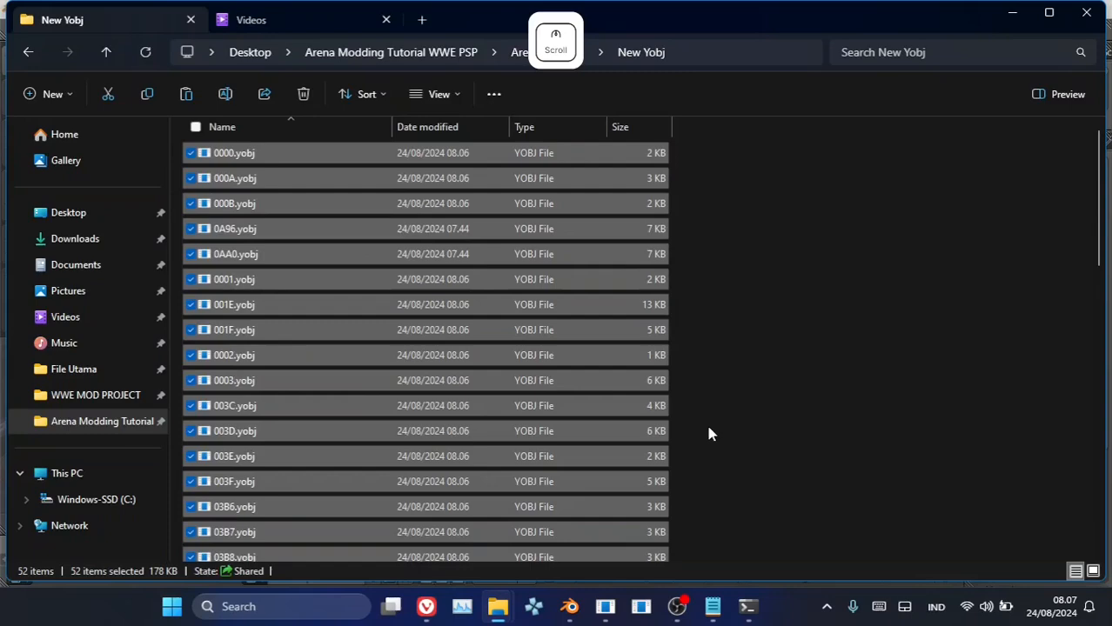
left_click(689, 459)
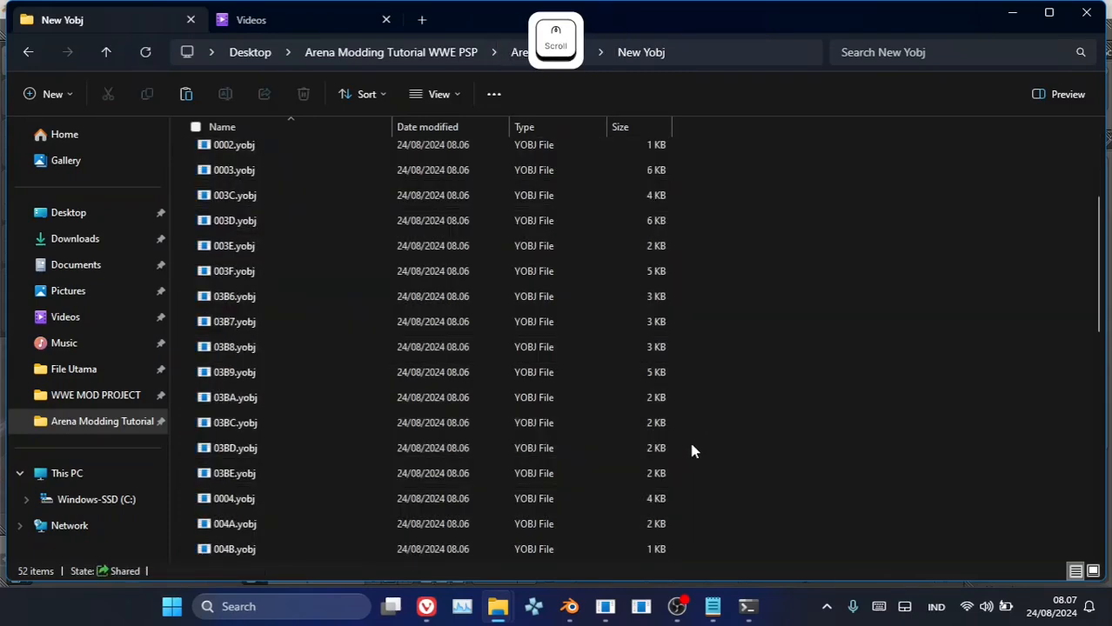
- Open the bpe file tools folder inside Arena Modding Tutorial WWE PSP and launch BPE_gui.exe
left_click(387, 52)
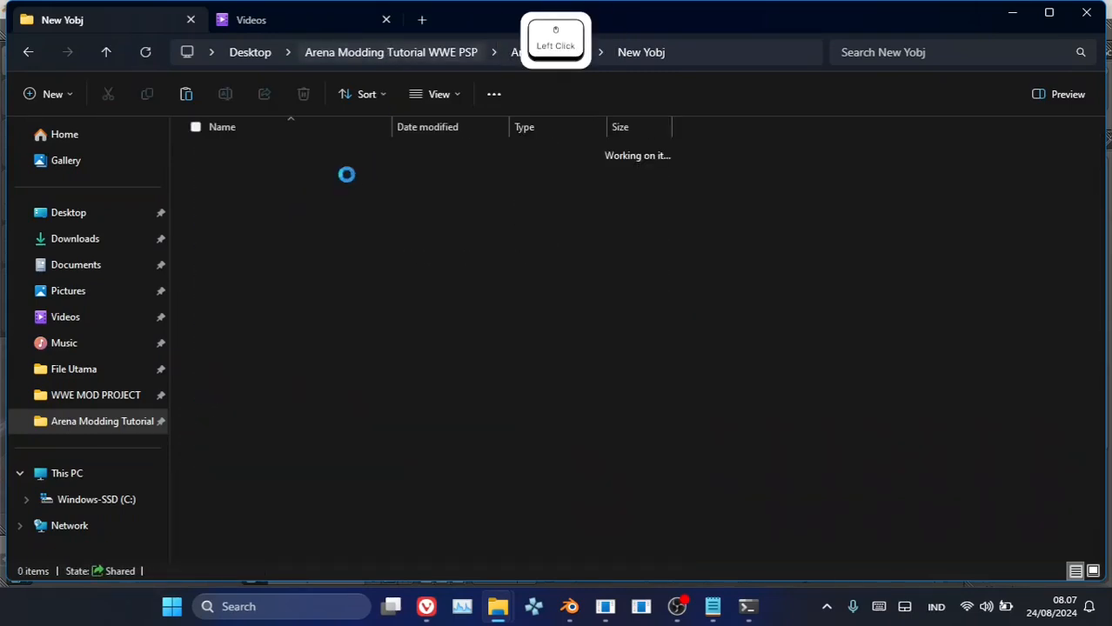
left_click(261, 229)
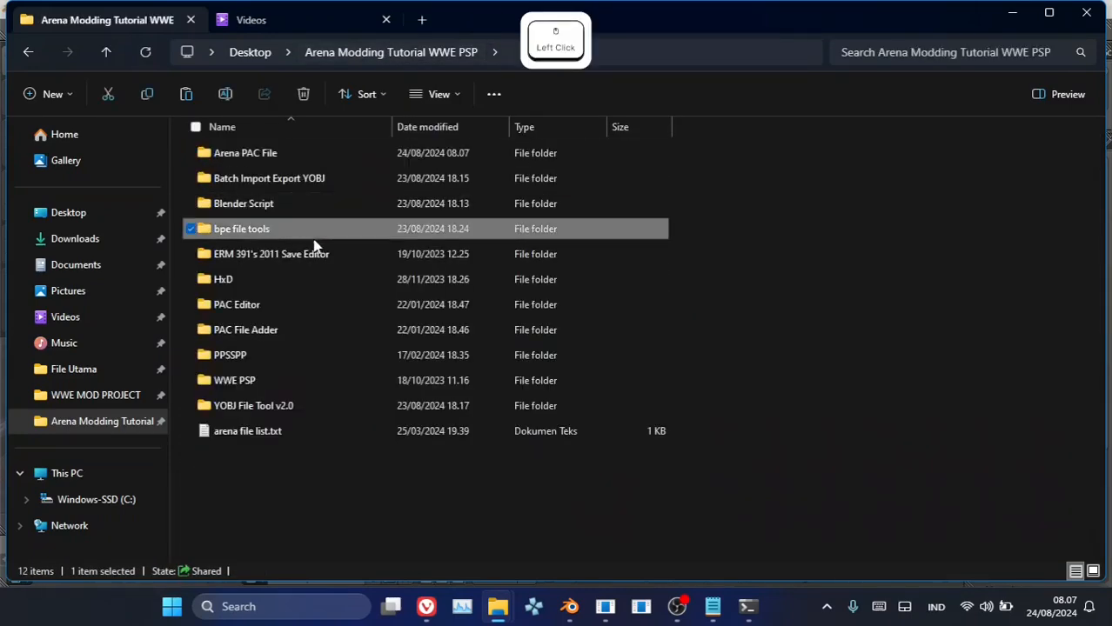
double_click(260, 231)
scroll(409, 383, "down", 1)
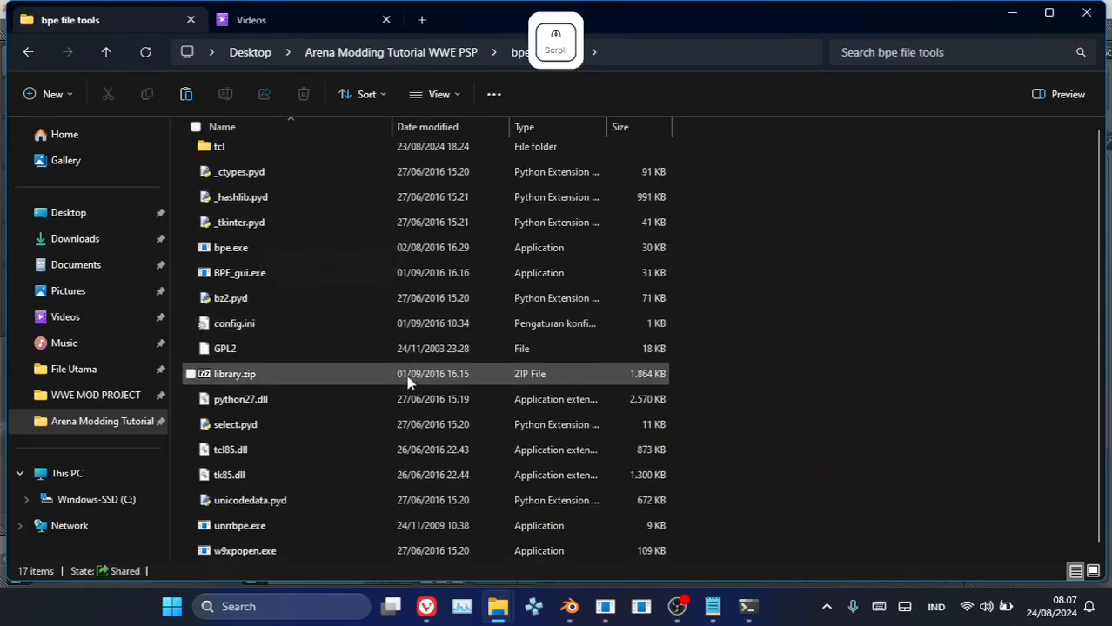
scroll(298, 532, "up", 1)
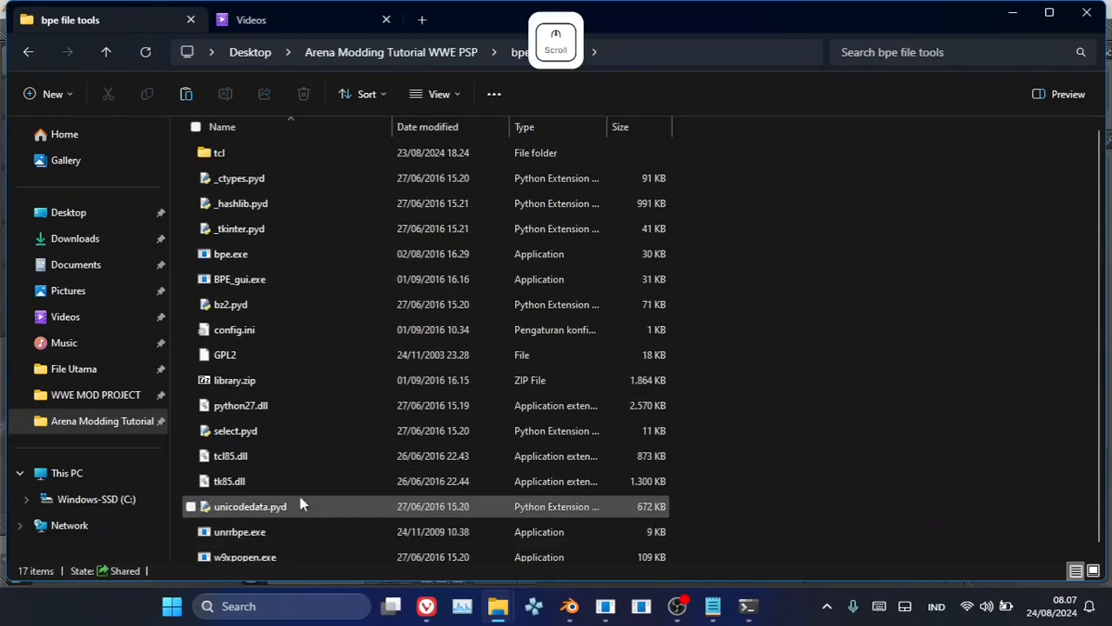
left_click(294, 261)
left_click(283, 285)
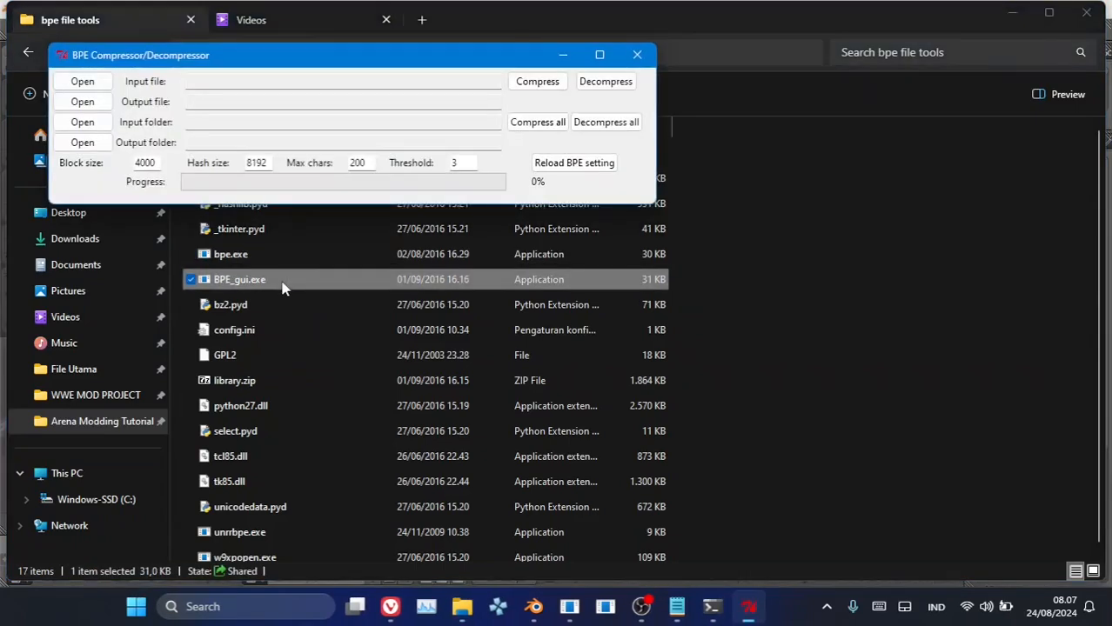
- Set the BPE compressor's input folder to New Yobj inside Arena Modding Tutorial WWE PSP > Arena PAC File
left_click(103, 126)
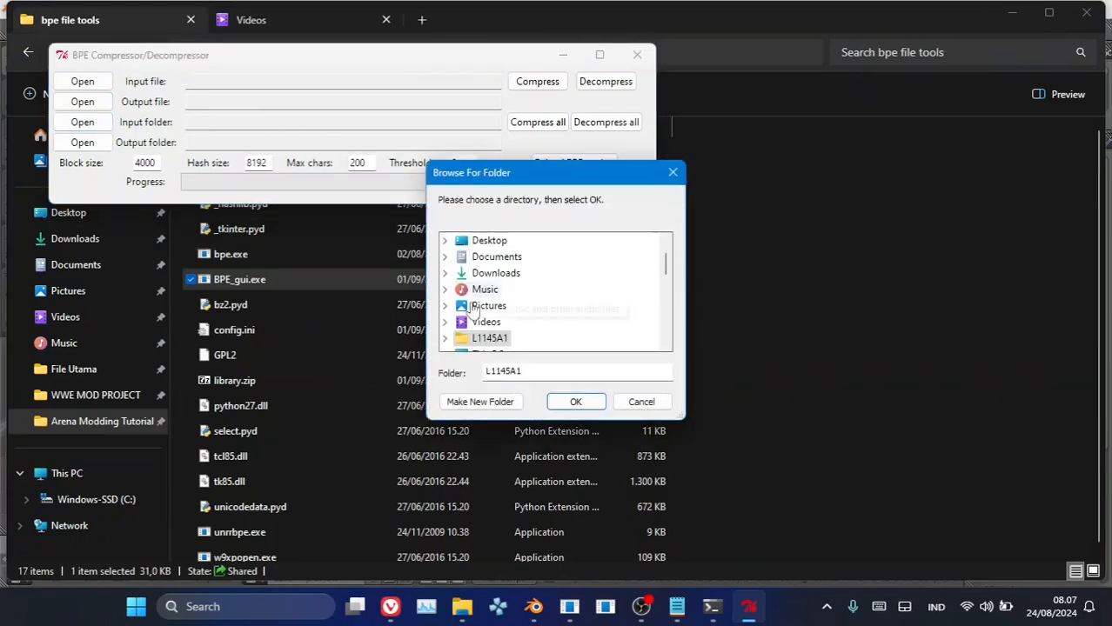
scroll(492, 342, "down", 3)
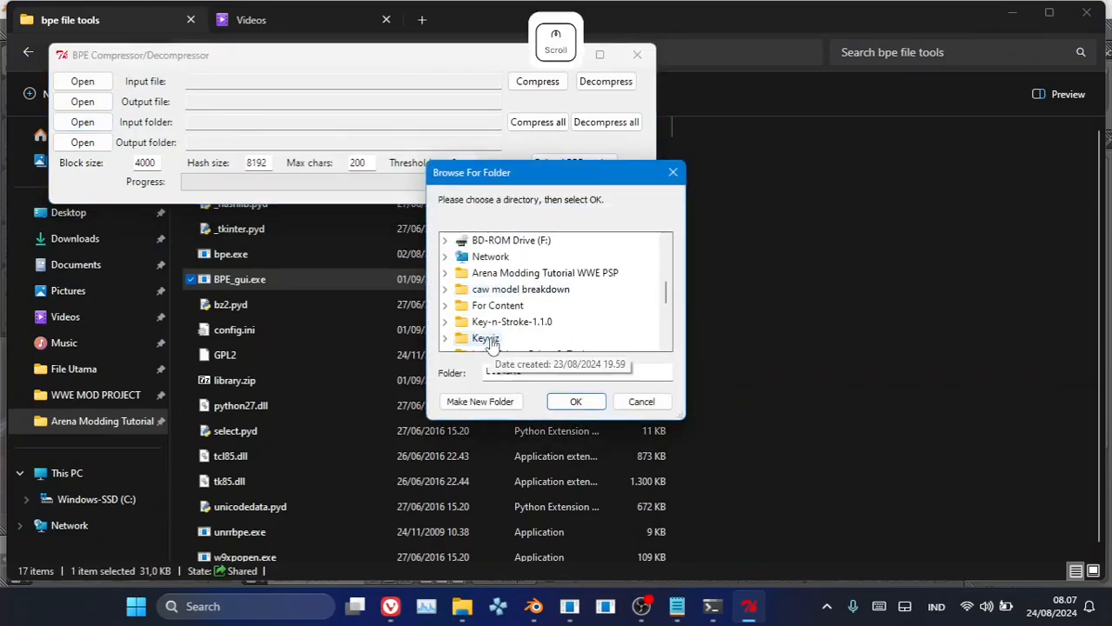
left_click(498, 270)
double_click(519, 256)
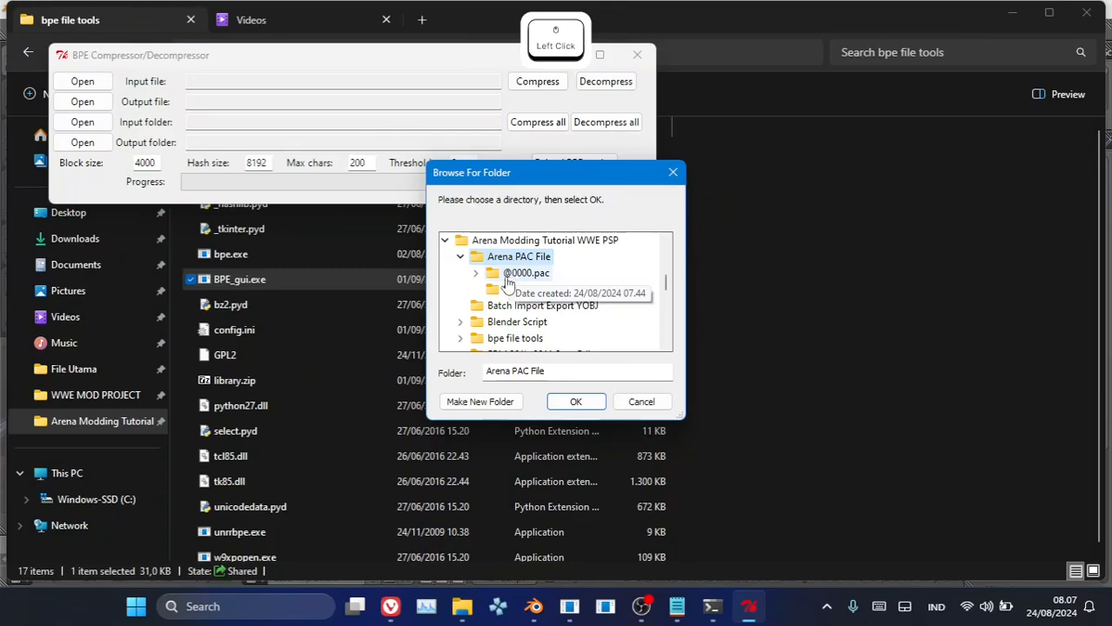
left_click(523, 289)
left_click(575, 401)
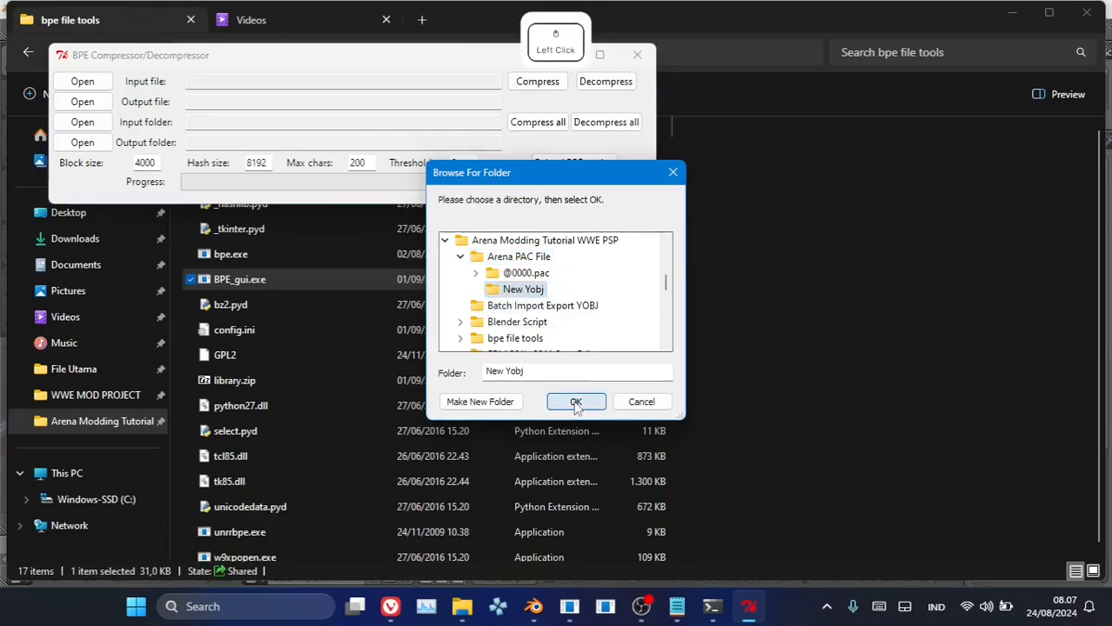
- Use New Yobj as the output folder too, compress all its files, and close the BPE compressor
left_click(108, 145)
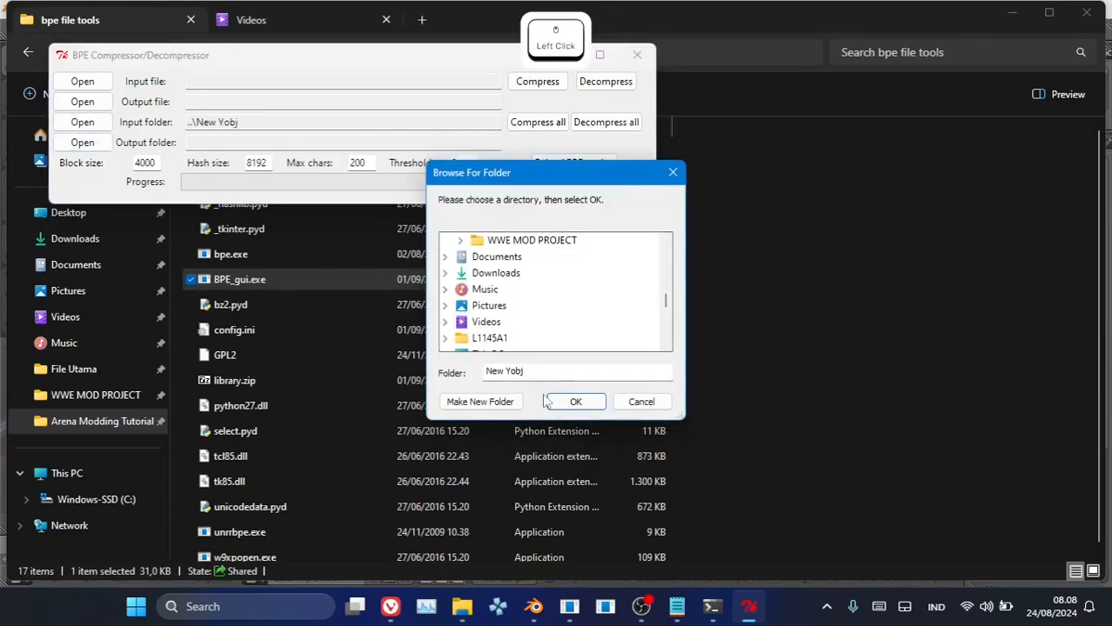
left_click(570, 404)
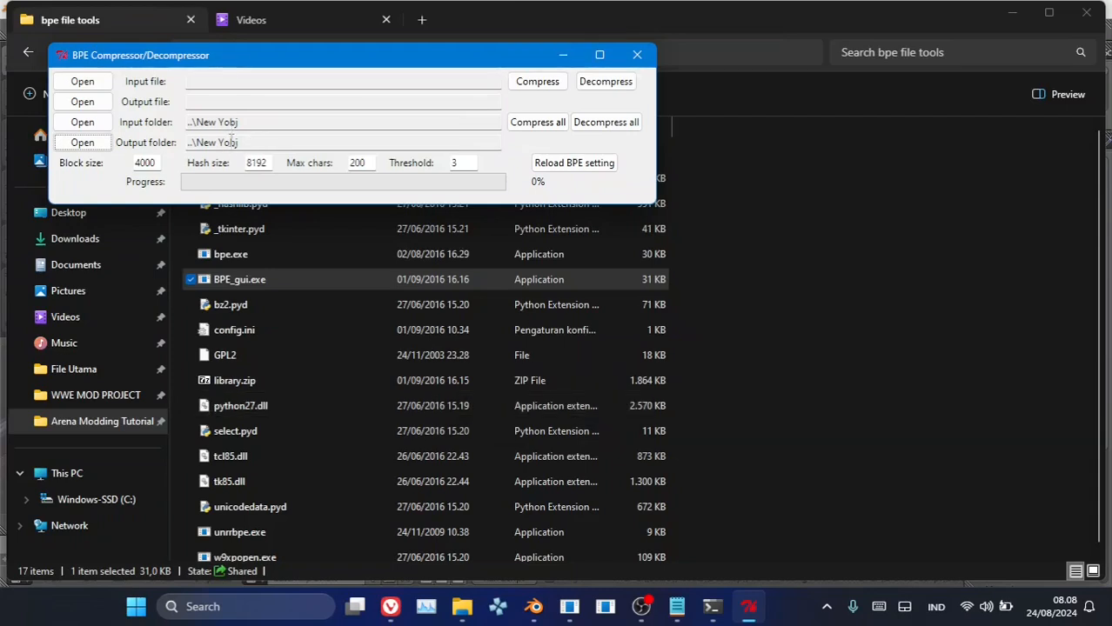
left_click(521, 132)
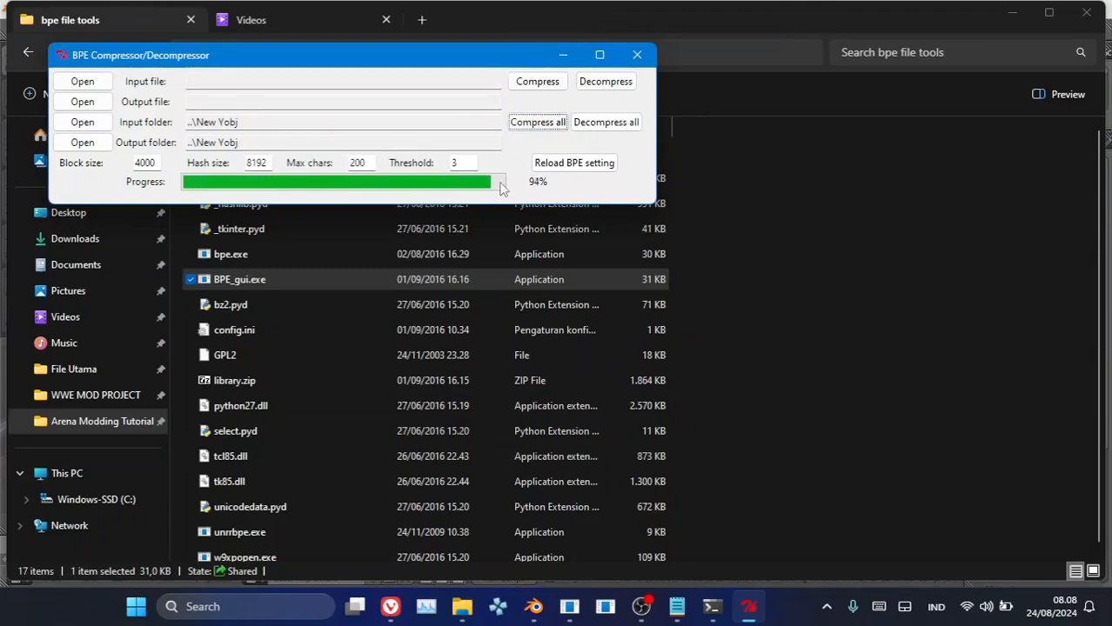
left_click(608, 354)
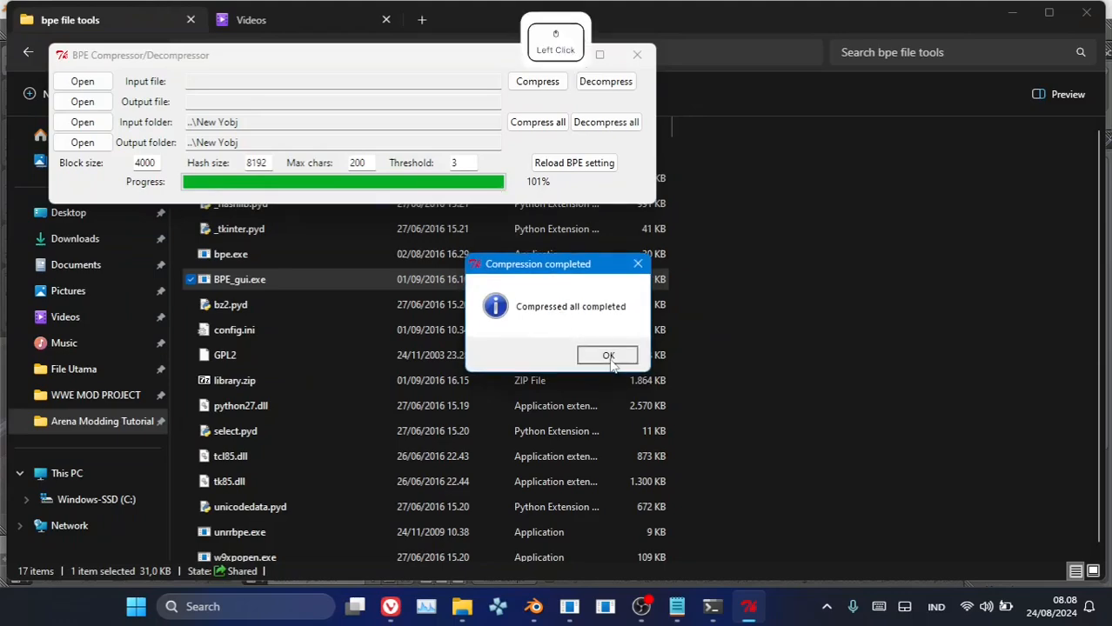
left_click(637, 55)
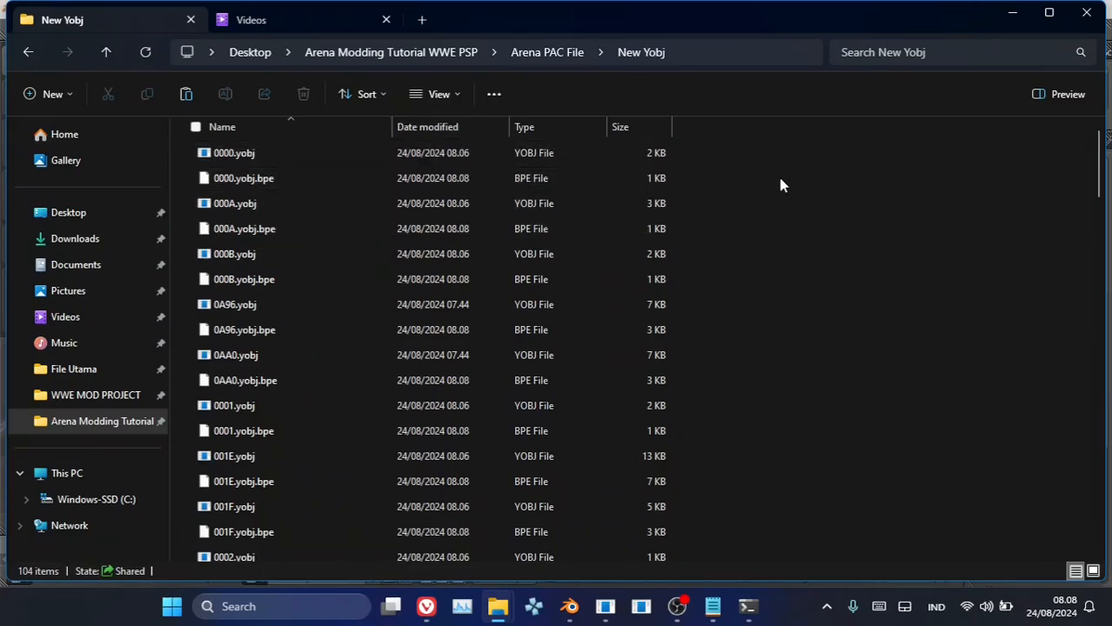
- Open Bulk Rename Utility and select all files listed in the New Yobj folder
key("super")
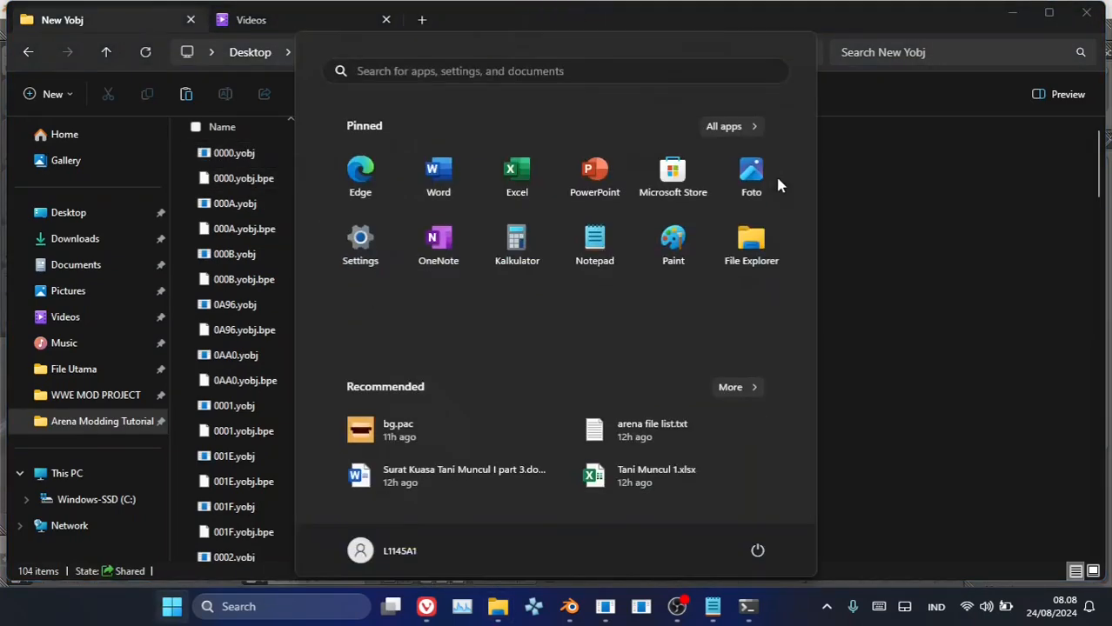
type("bulk")
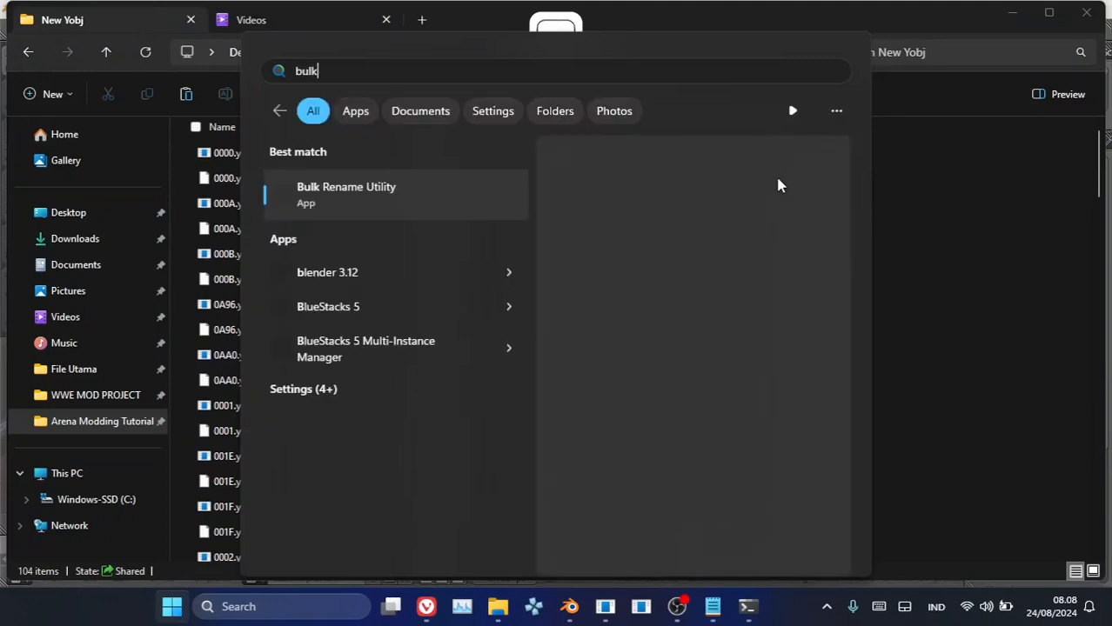
key("Return")
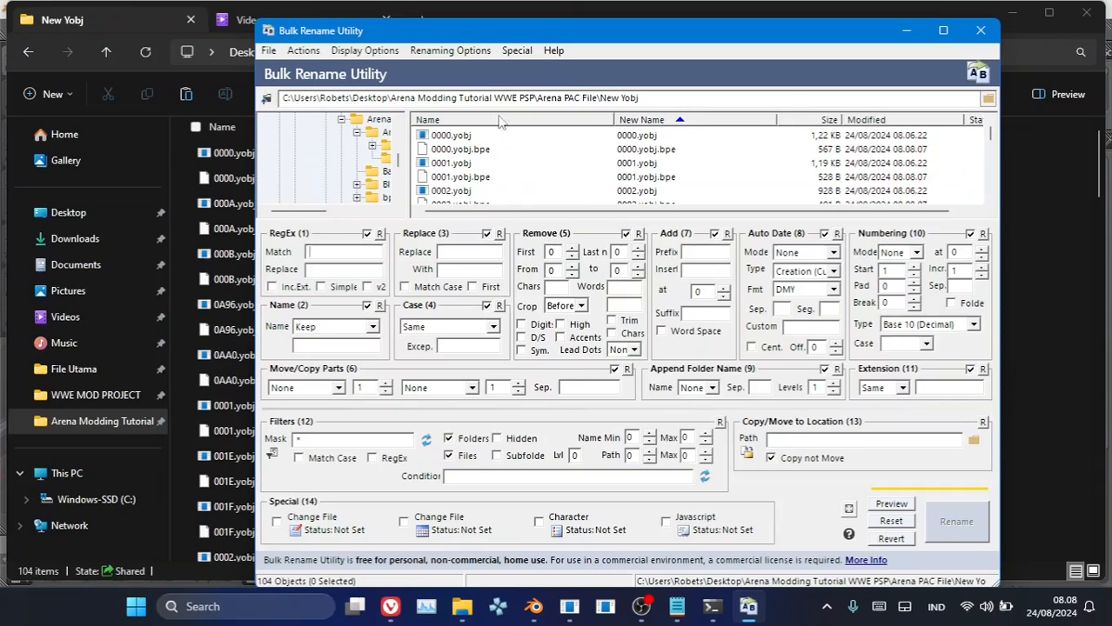
left_click(661, 101)
left_click(588, 178)
key("ctrl+a")
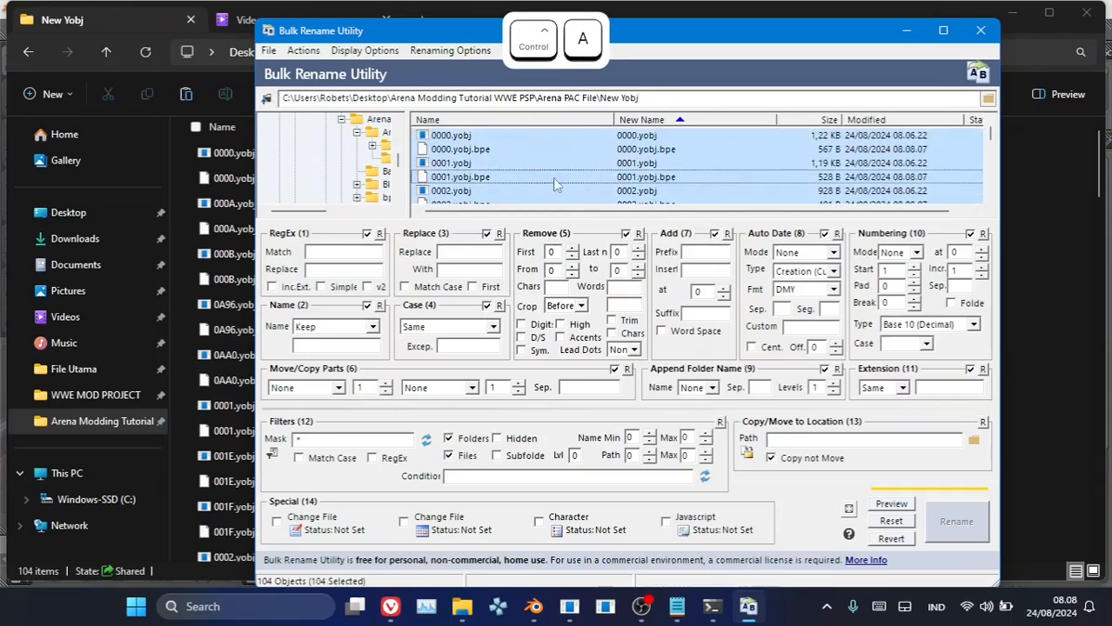
- Batch-rename the selected files by replacing ".yobj" in their names with nothing
left_click(466, 252)
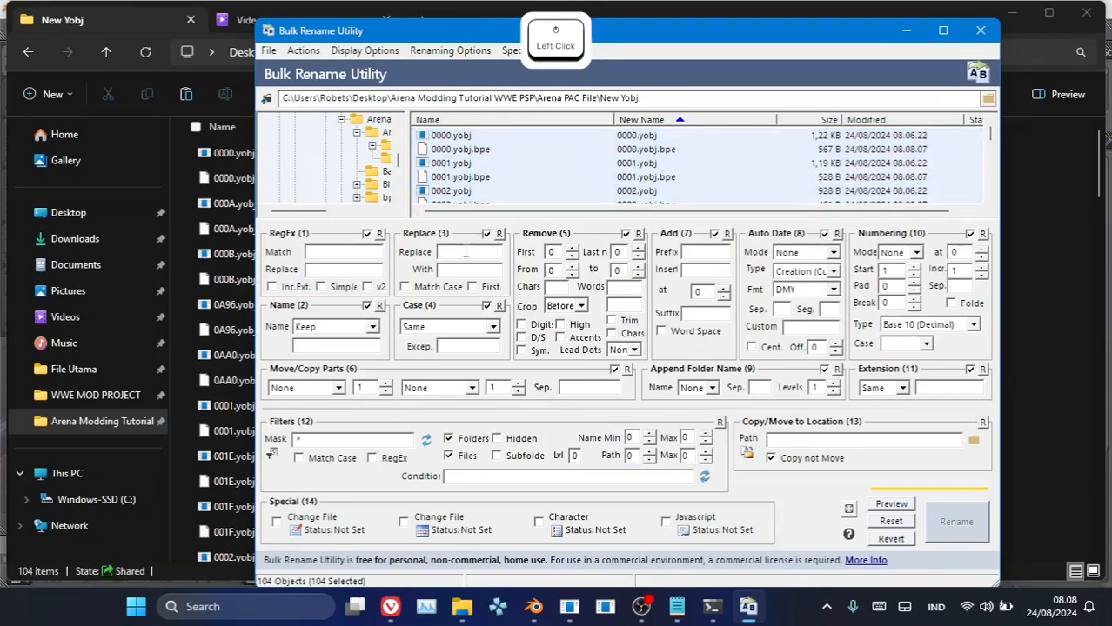
type(".")
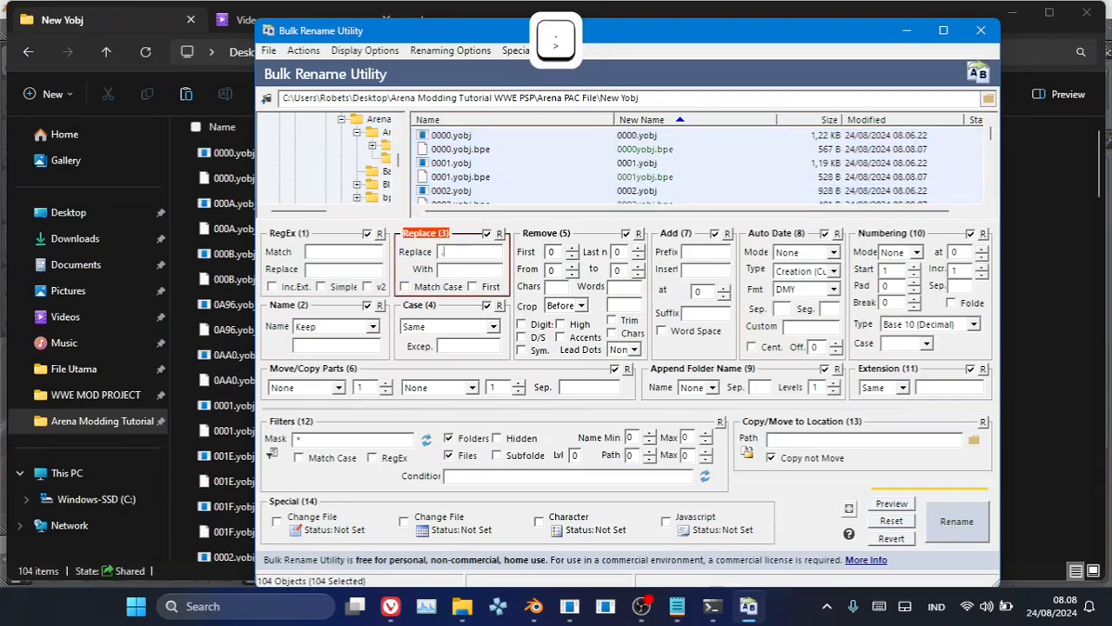
type("yobj")
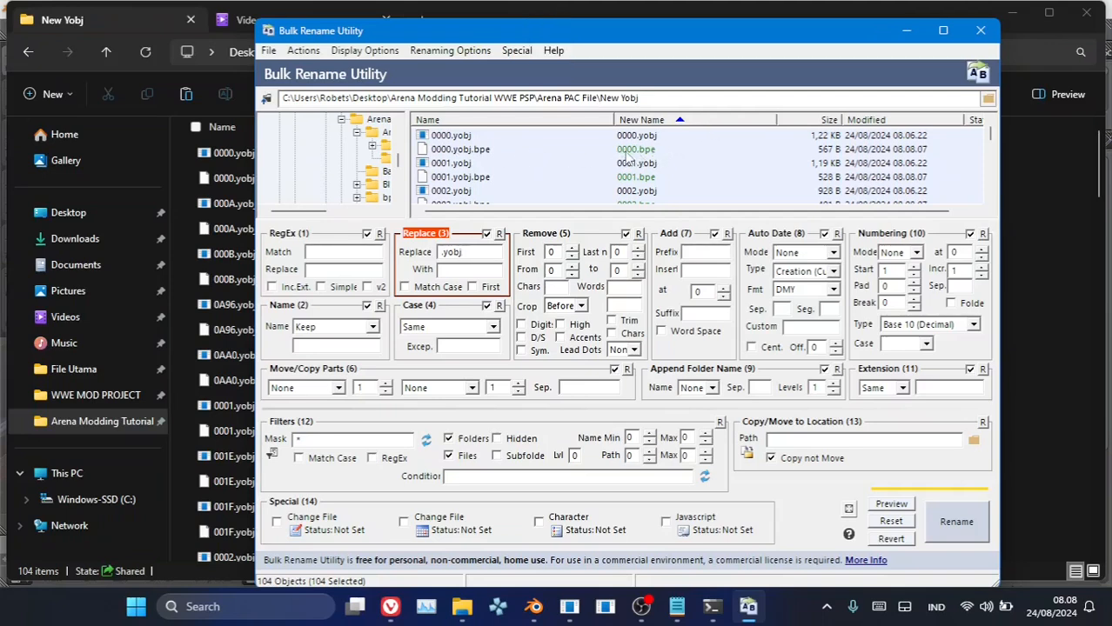
left_click(960, 534)
left_click(647, 388)
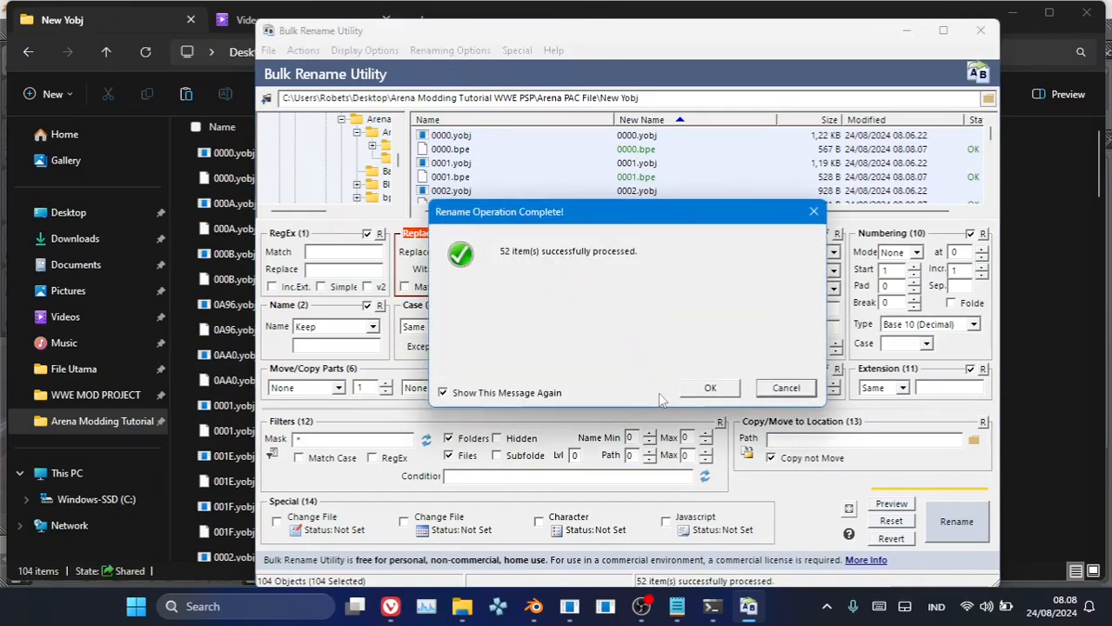
- Close Bulk Rename Utility, search the New Yobj folder for "bpe" and copy all the matching .bpe files
left_click(723, 393)
left_click(978, 34)
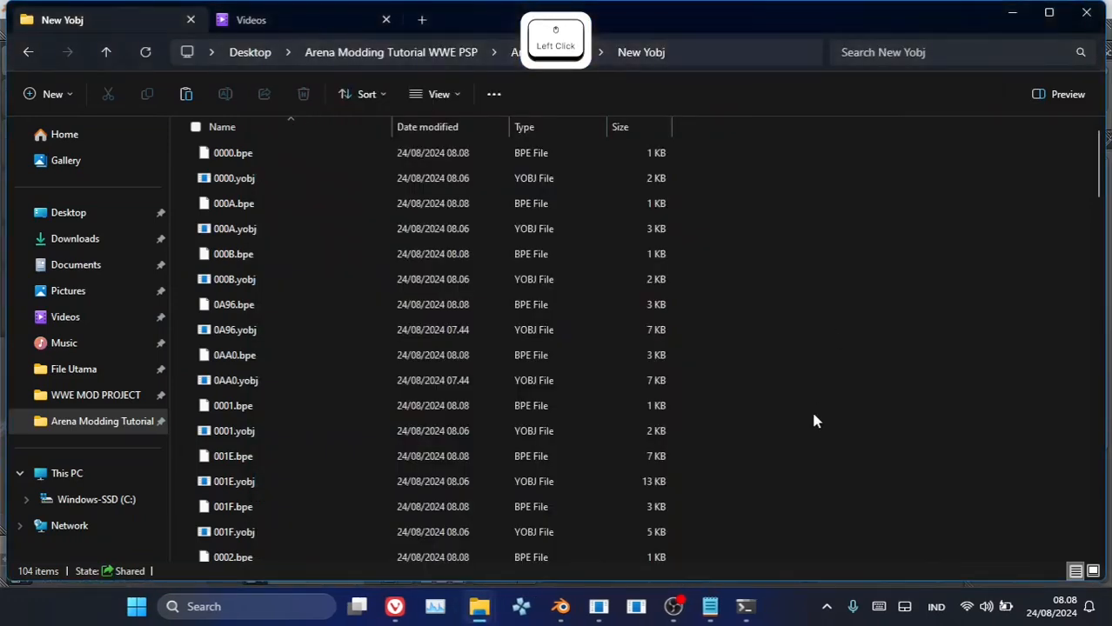
left_click(266, 210)
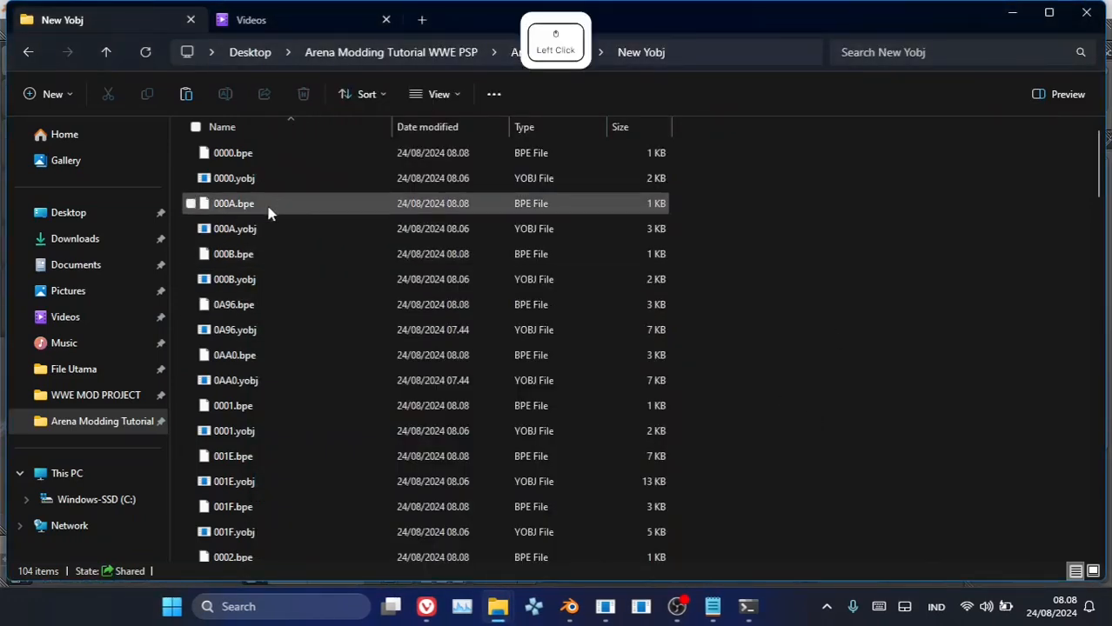
left_click(932, 58)
type("bpe")
key("Return")
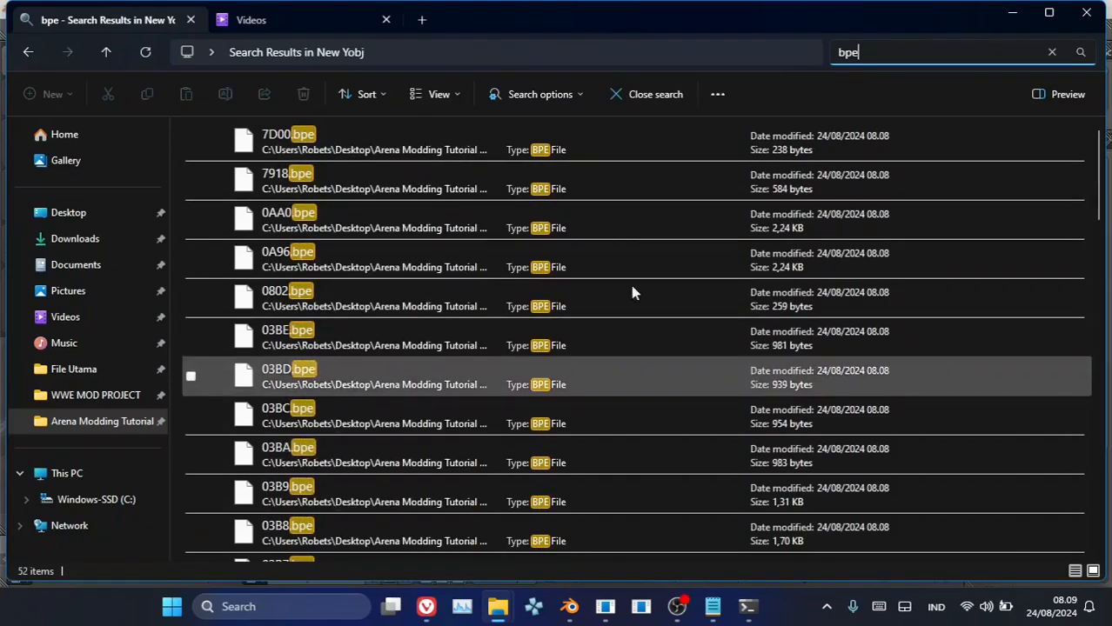
left_click(606, 315, "ctrl")
key("ctrl+a")
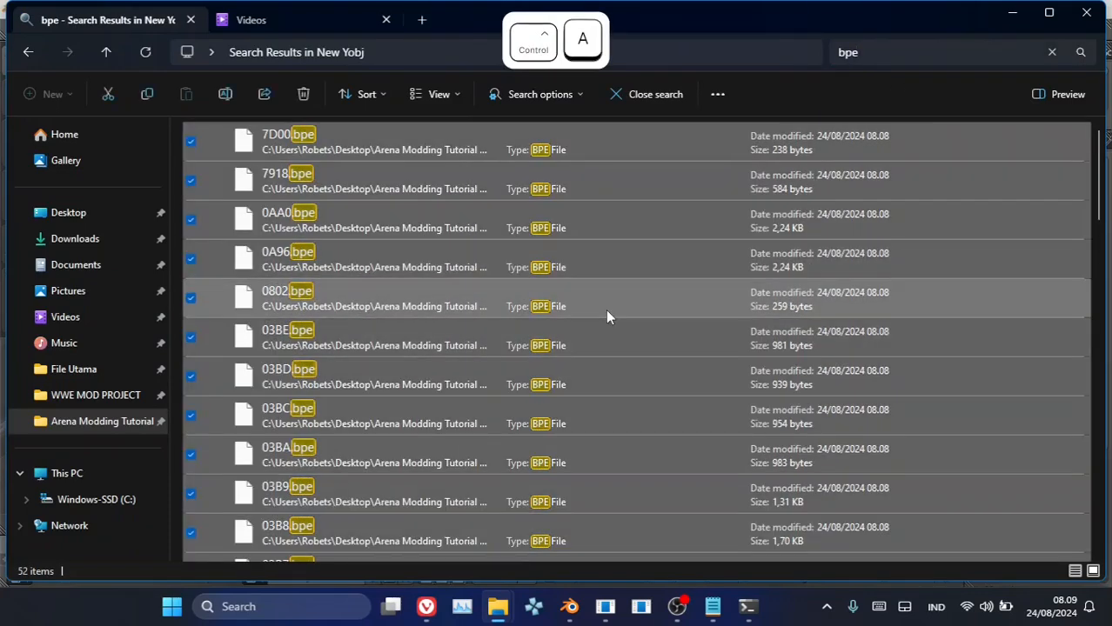
key("ctrl+c")
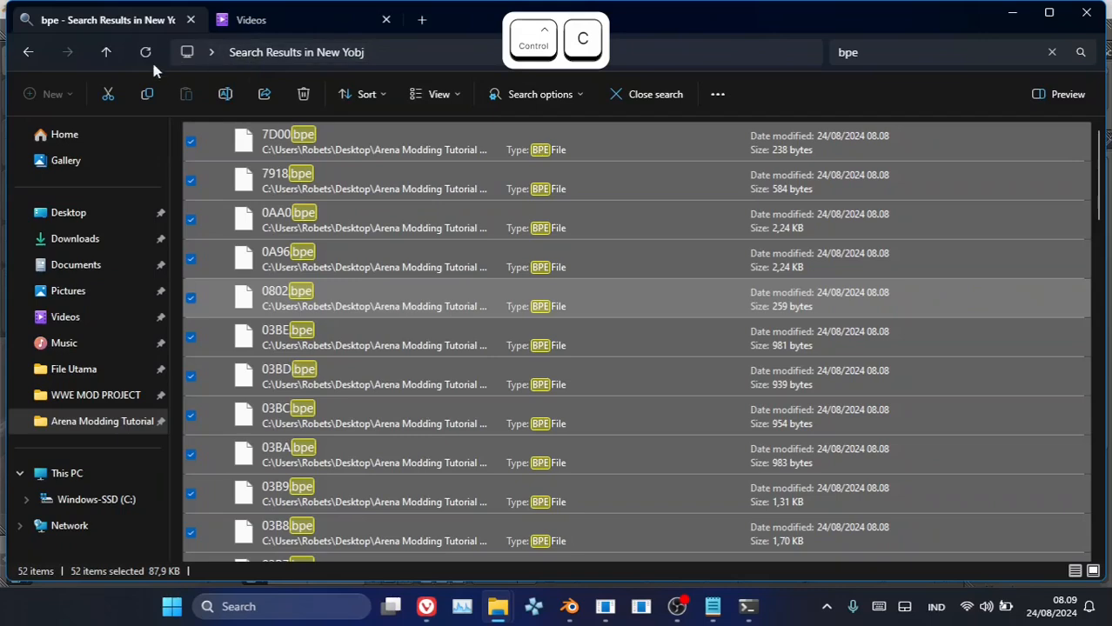
left_click(28, 54)
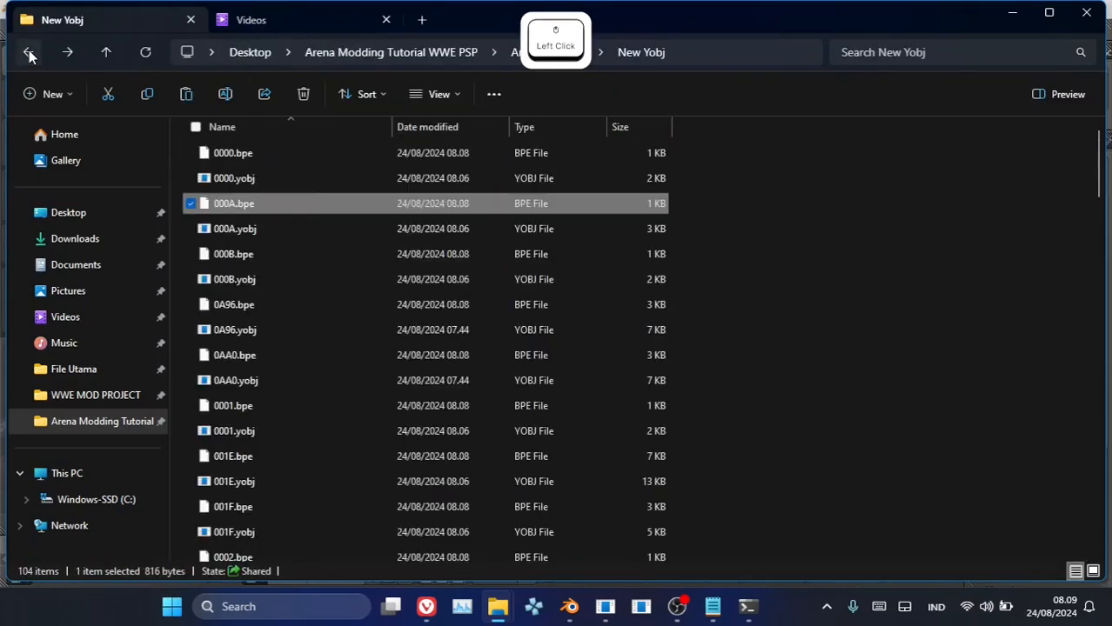
left_click(26, 52)
left_click(228, 163)
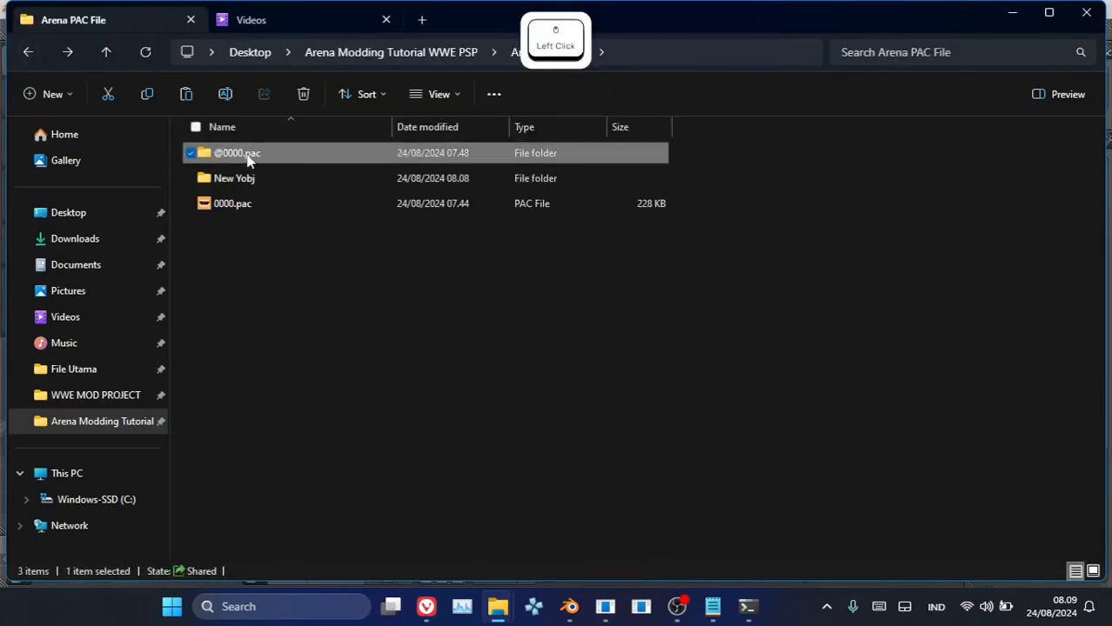
double_click(247, 157)
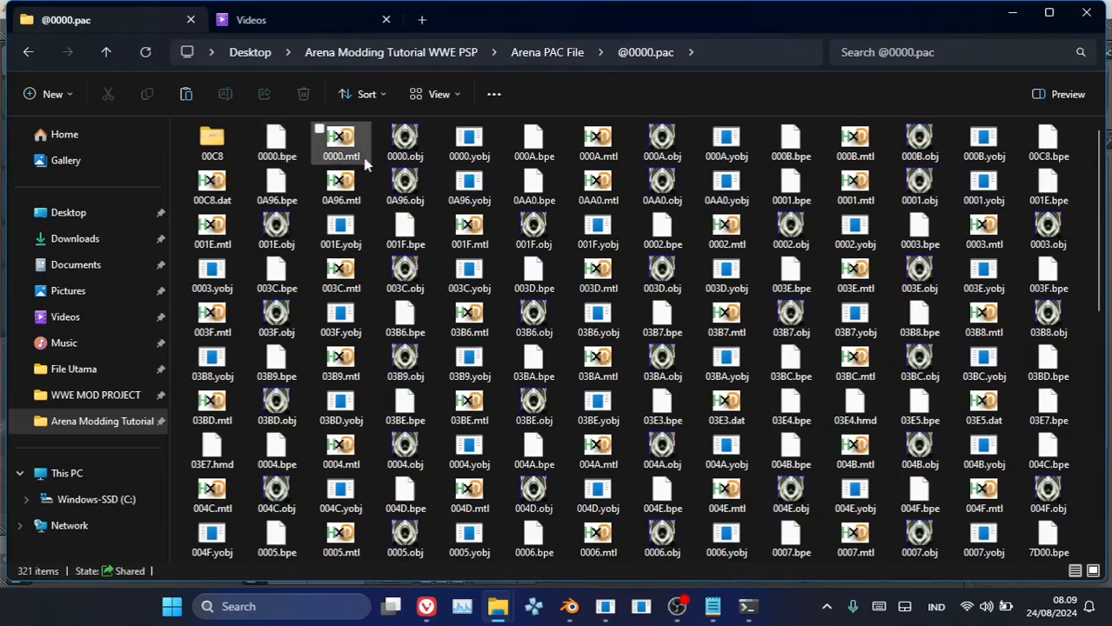
key("ctrl+v")
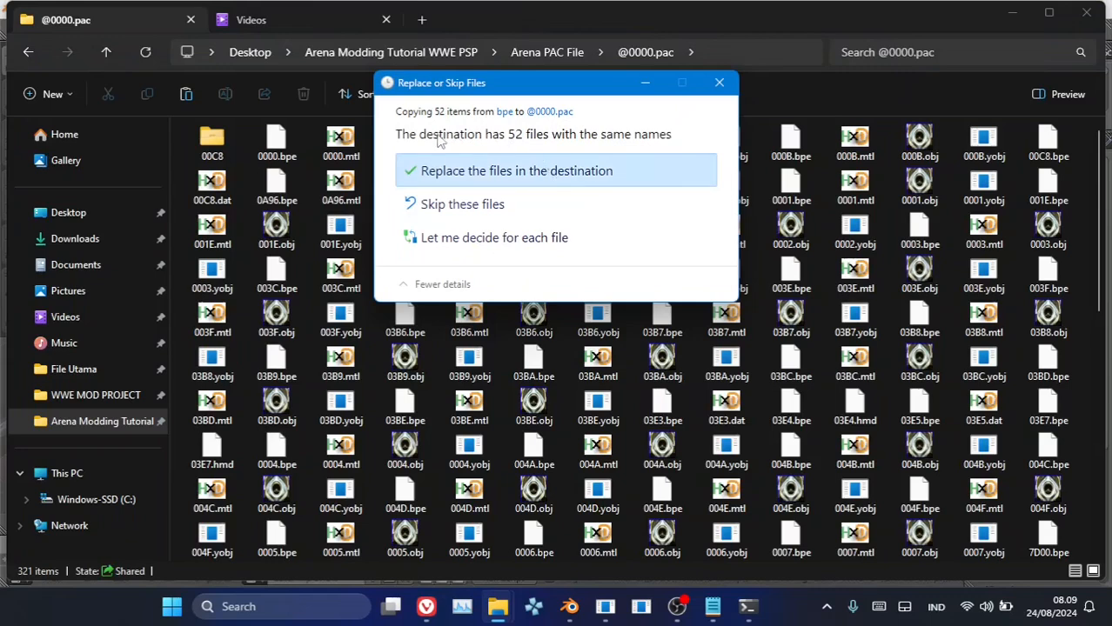
left_click(607, 172)
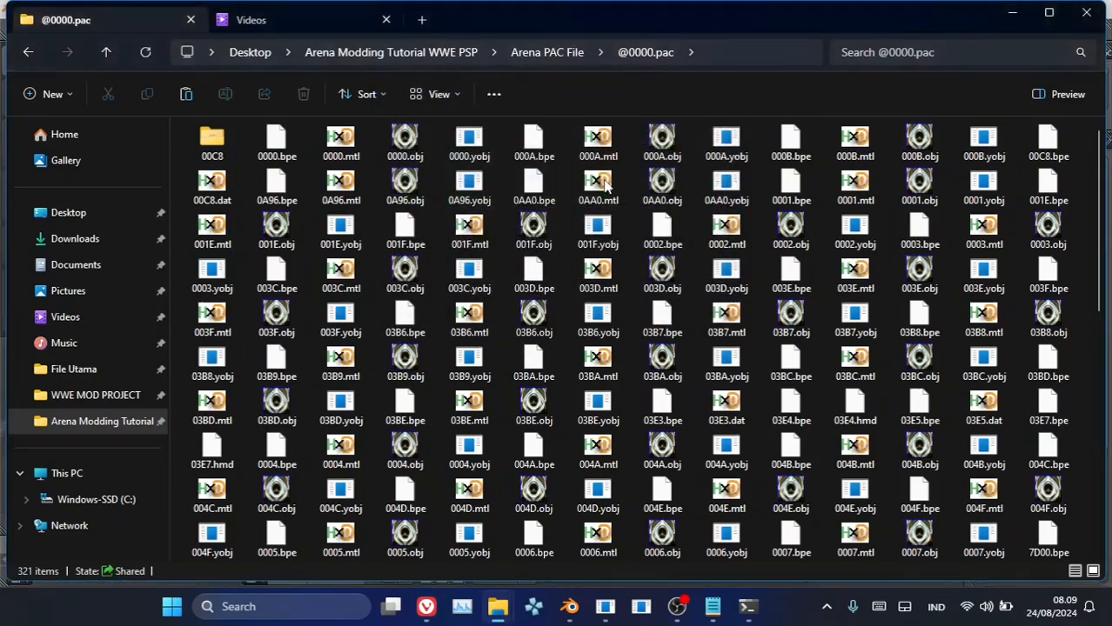
- Open 0000.pac from Arena PAC File in PAC Editor, rebuild it using the Arena PAC File folder, and close the editor
left_click(549, 53)
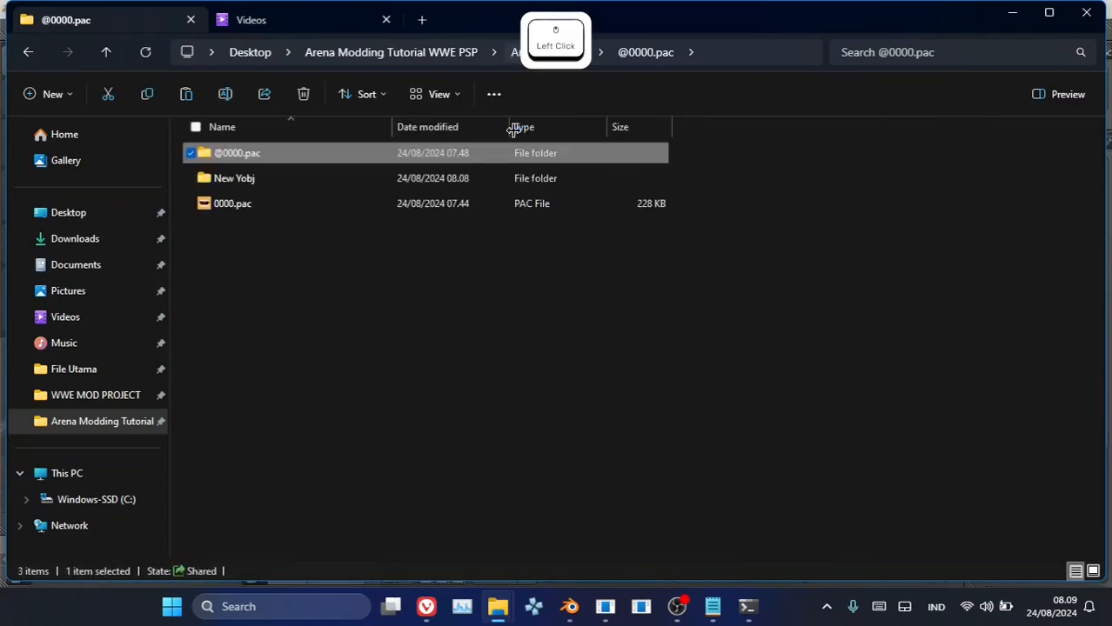
left_click(246, 209)
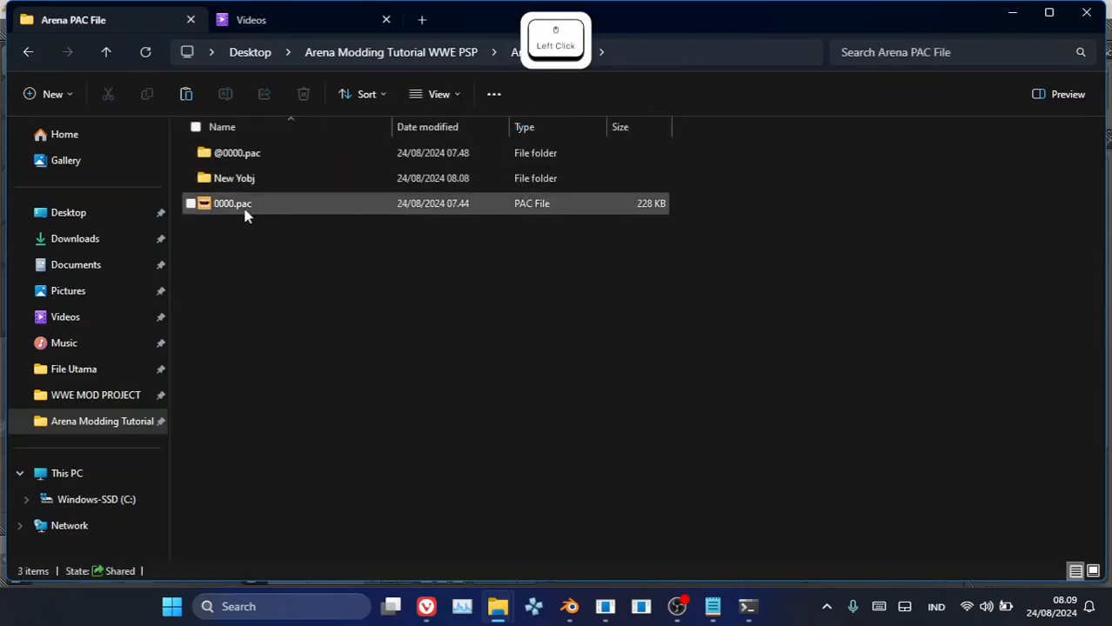
double_click(294, 215)
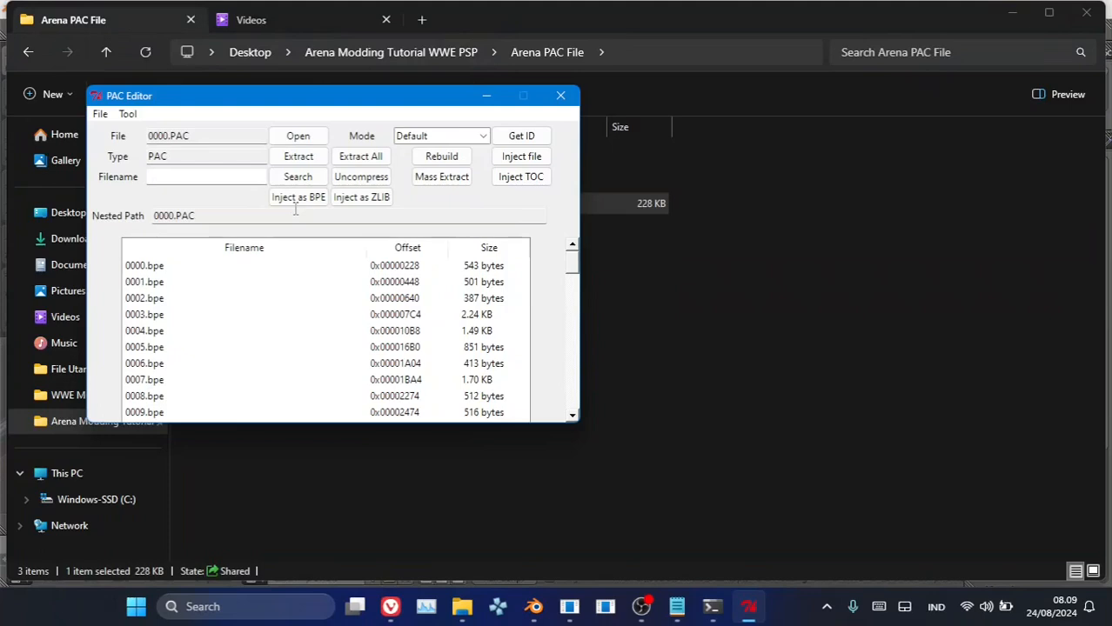
left_click(441, 158)
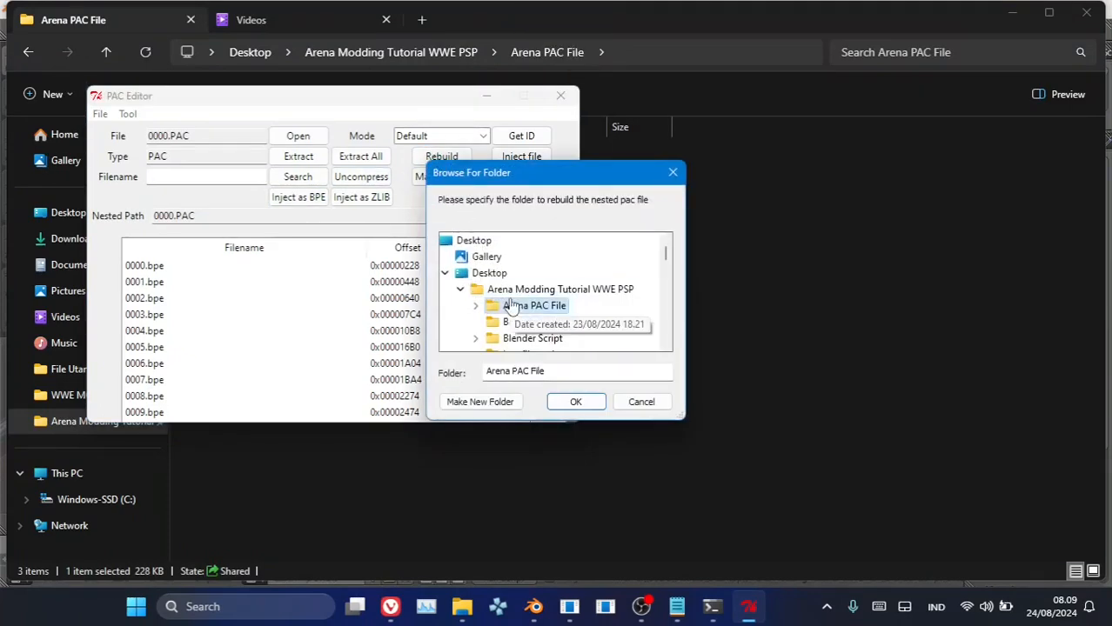
left_click(575, 401)
left_click(592, 357)
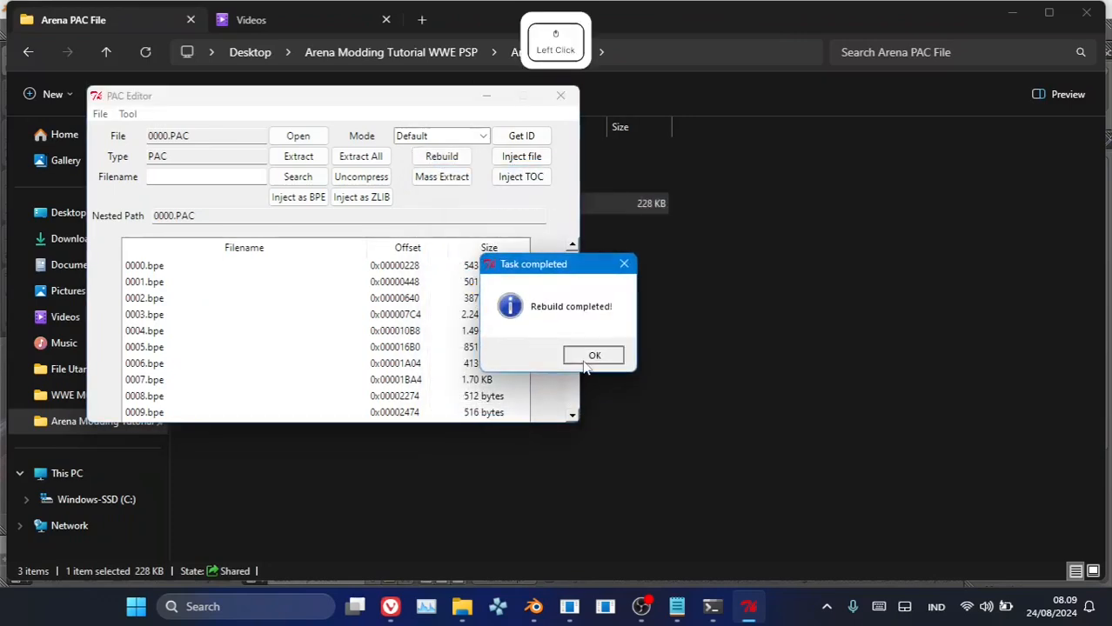
left_click(560, 95)
- Rename the rebuilt 0000.pac-NEW file as "0000 new.pac", accepting the extension change
left_click(259, 231)
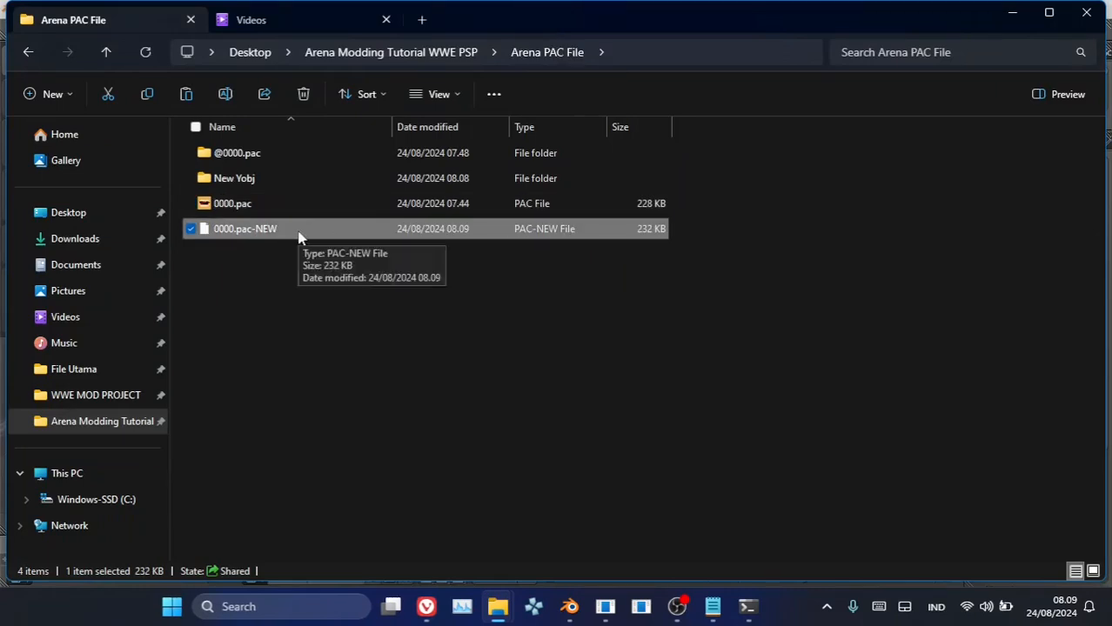
key("F2")
key("Right")
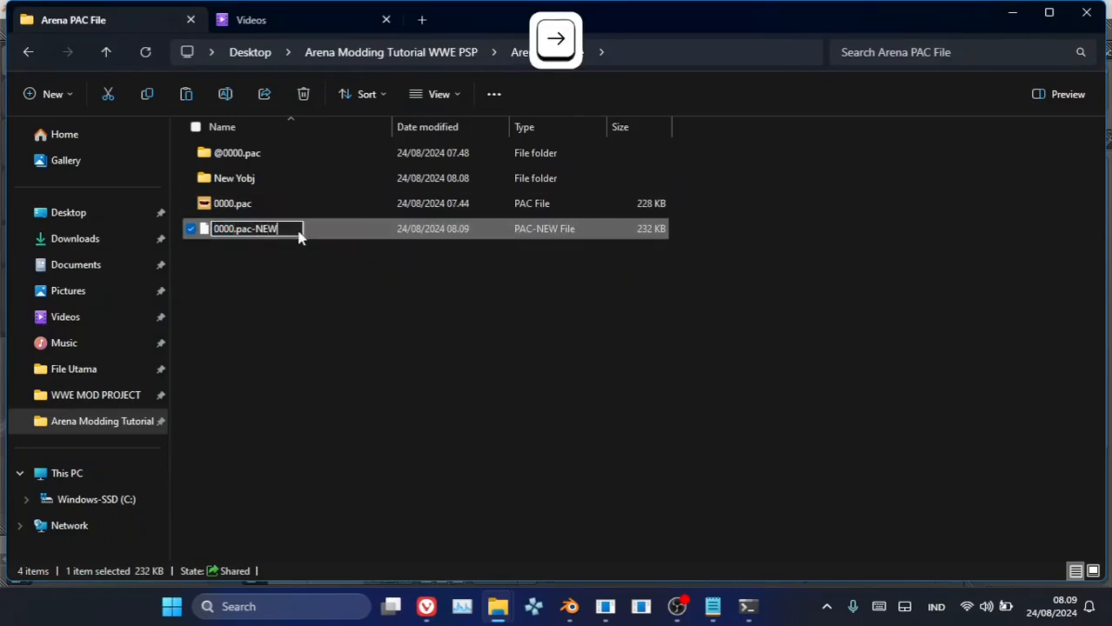
key("BackSpace")
key("BackSpace")
key("BackSpace")
key("BackSpace")
type("nr")
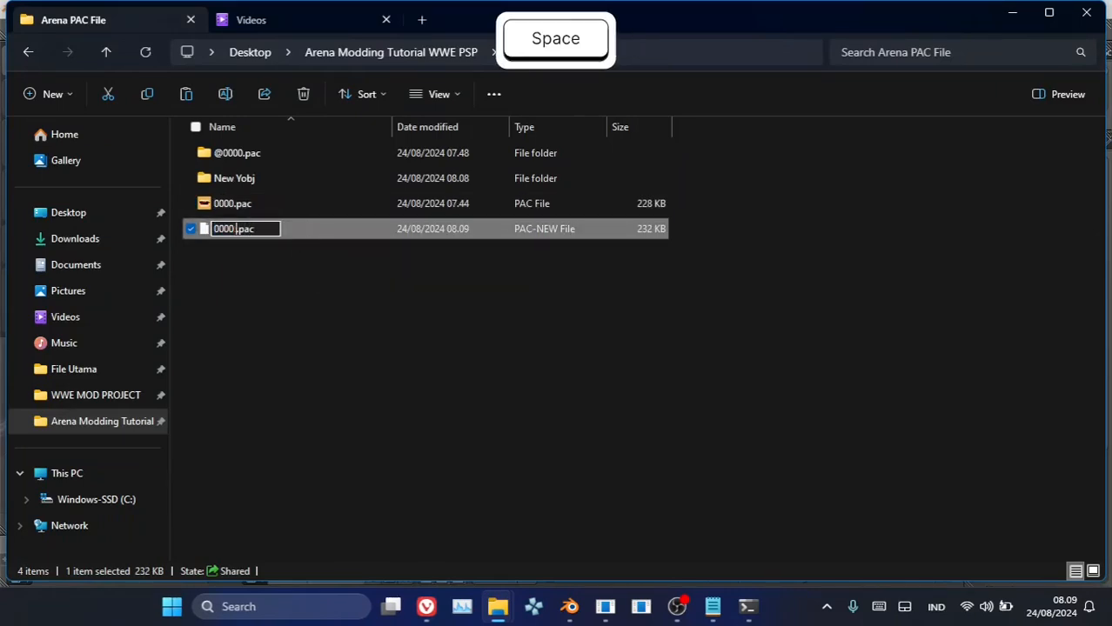
key("BackSpace")
type("ew")
key("Return")
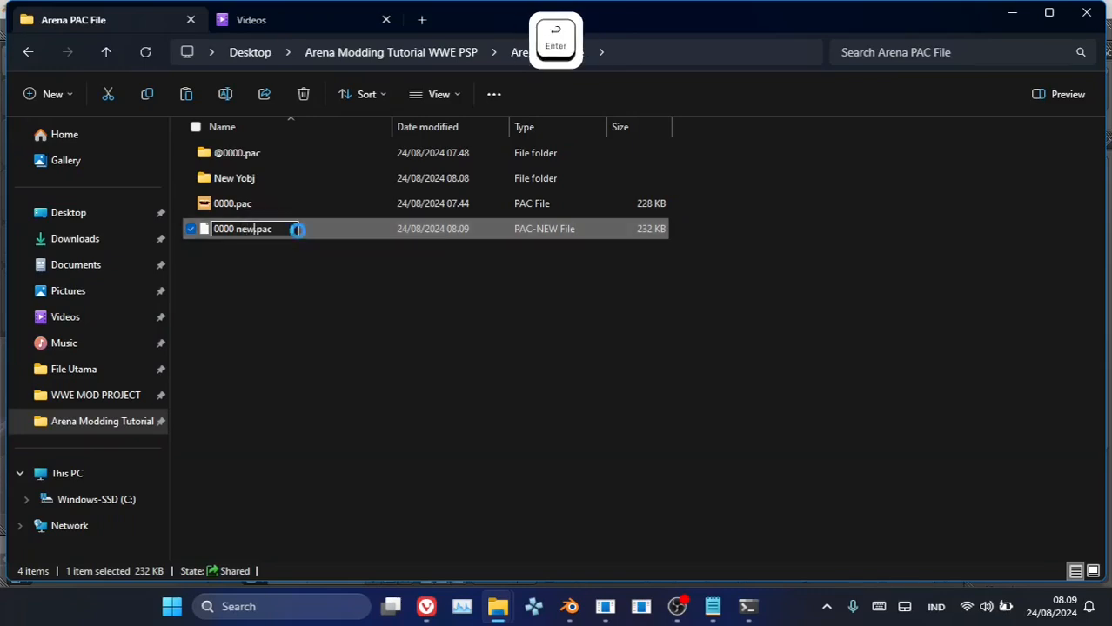
key("Return")
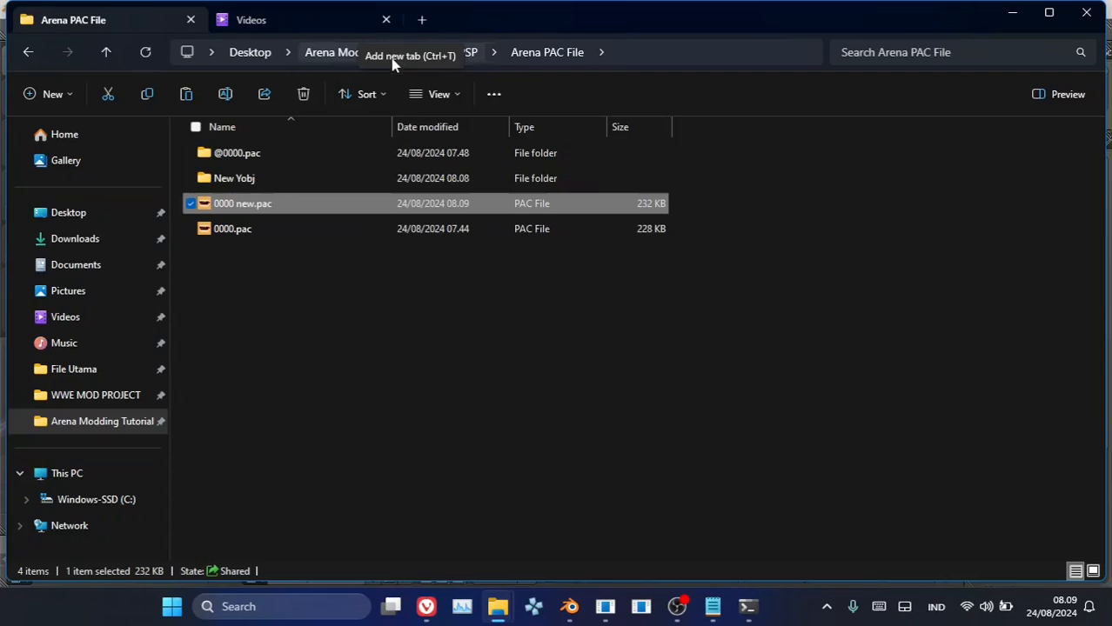
- Go to the bg folder under WWE PSP, PSP_GAME, USRDIR, pac in the Arena Modding Tutorial WWE PSP folder
left_click(444, 54)
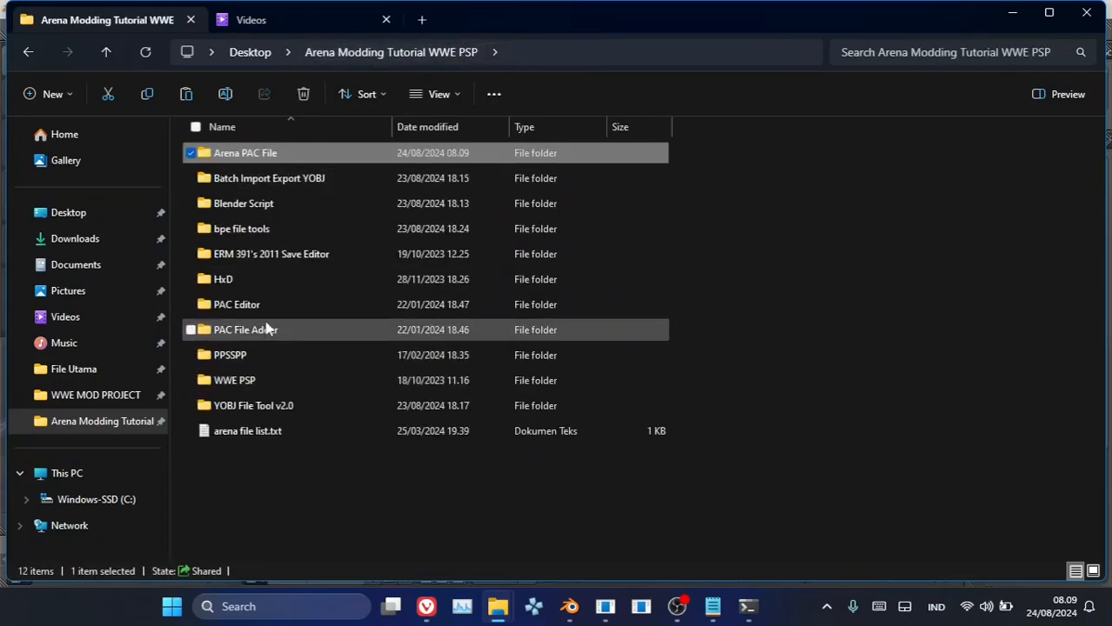
double_click(259, 383)
double_click(273, 151)
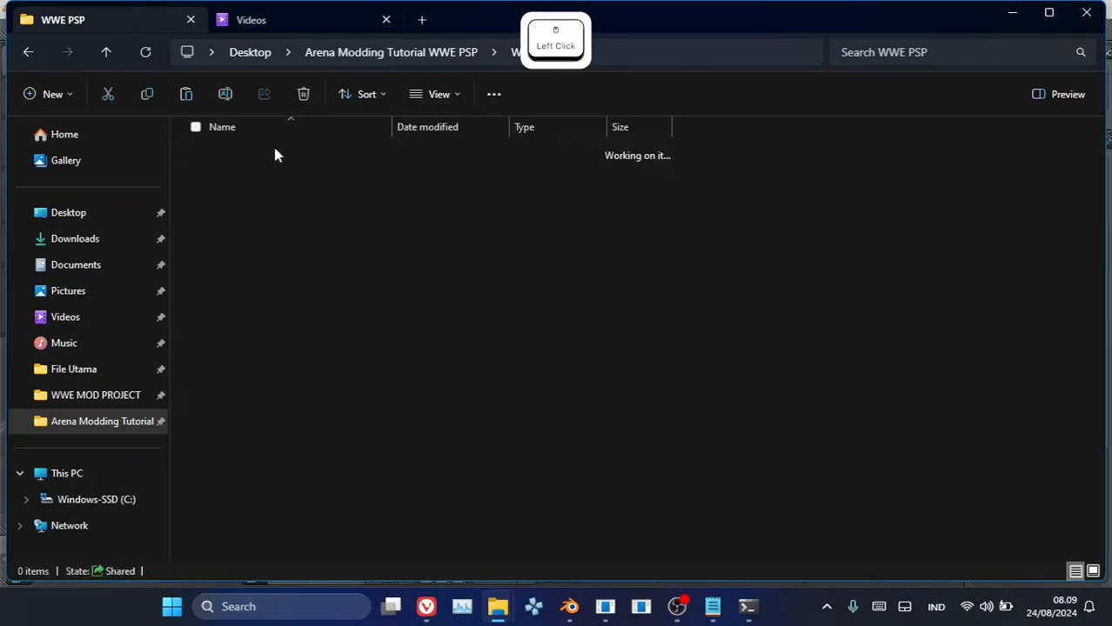
left_click(258, 178)
double_click(258, 178)
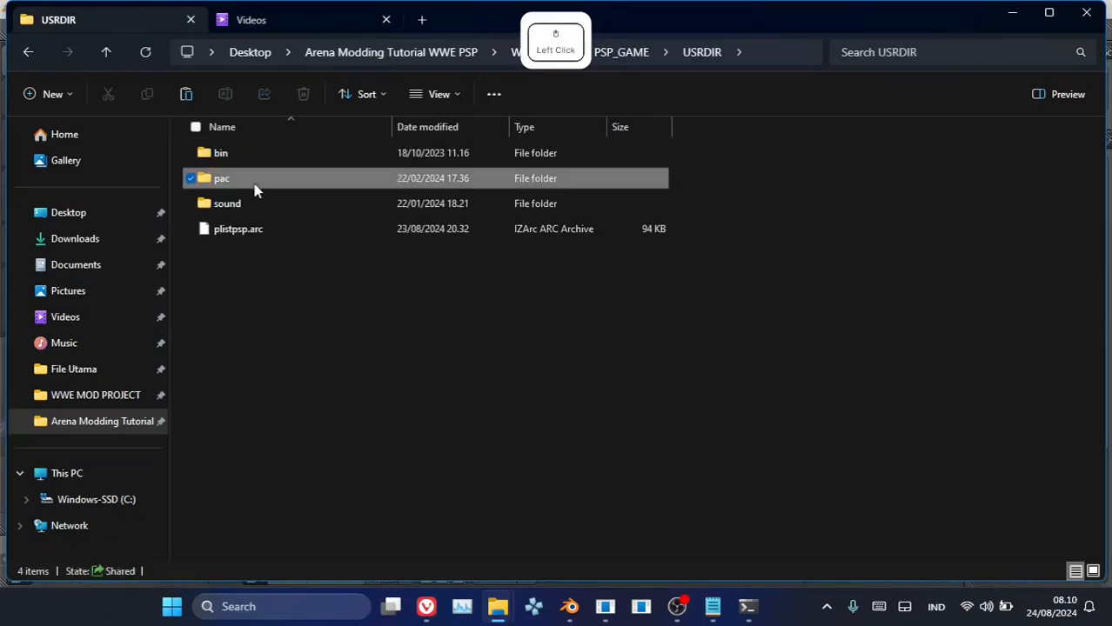
double_click(254, 179)
double_click(248, 155)
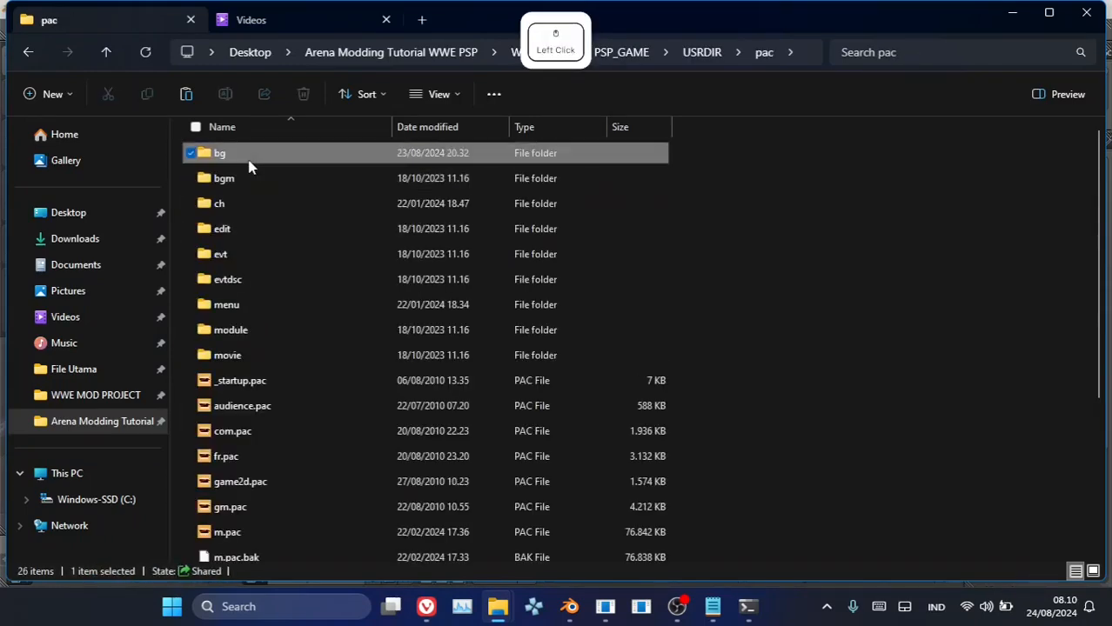
- Make a backup copy of bg.pac in the same folder
left_click(255, 160)
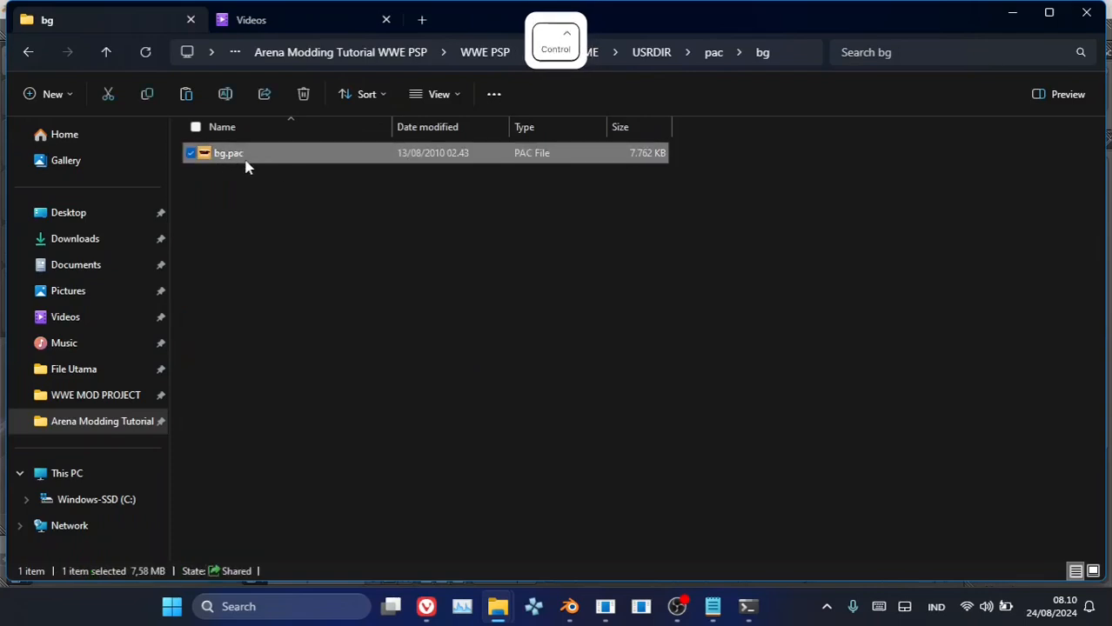
key("ctrl+c")
key("ctrl+v")
left_click(246, 203)
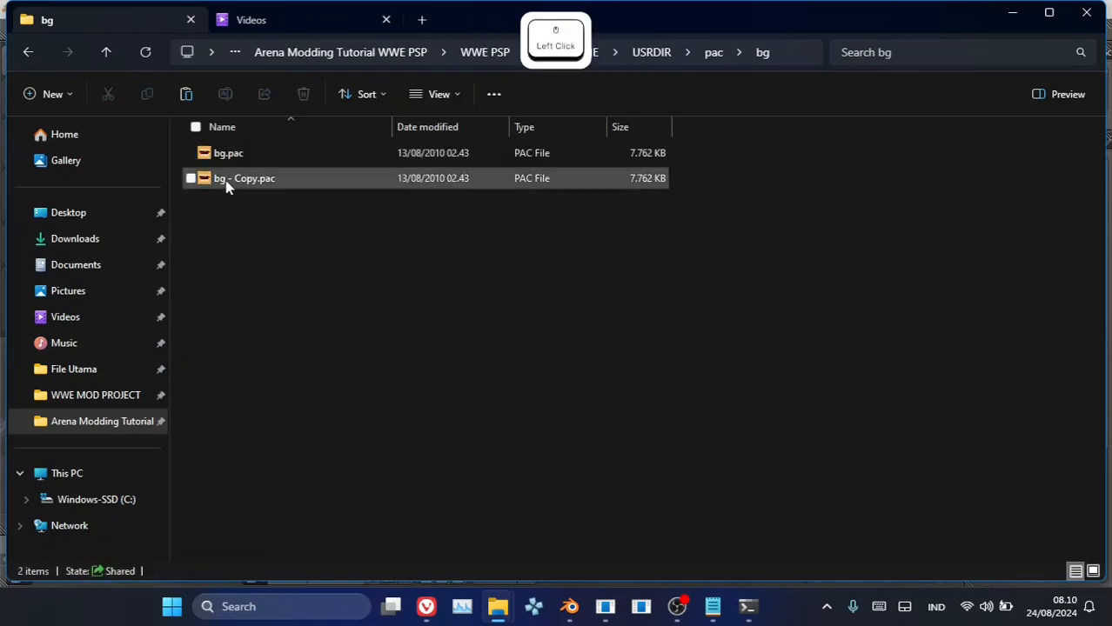
- Open bg.pac in PAC Editor and inject "0000 new.pac" from the Arena PAC File folder into the STG_\0000.pac entry
left_click(231, 157)
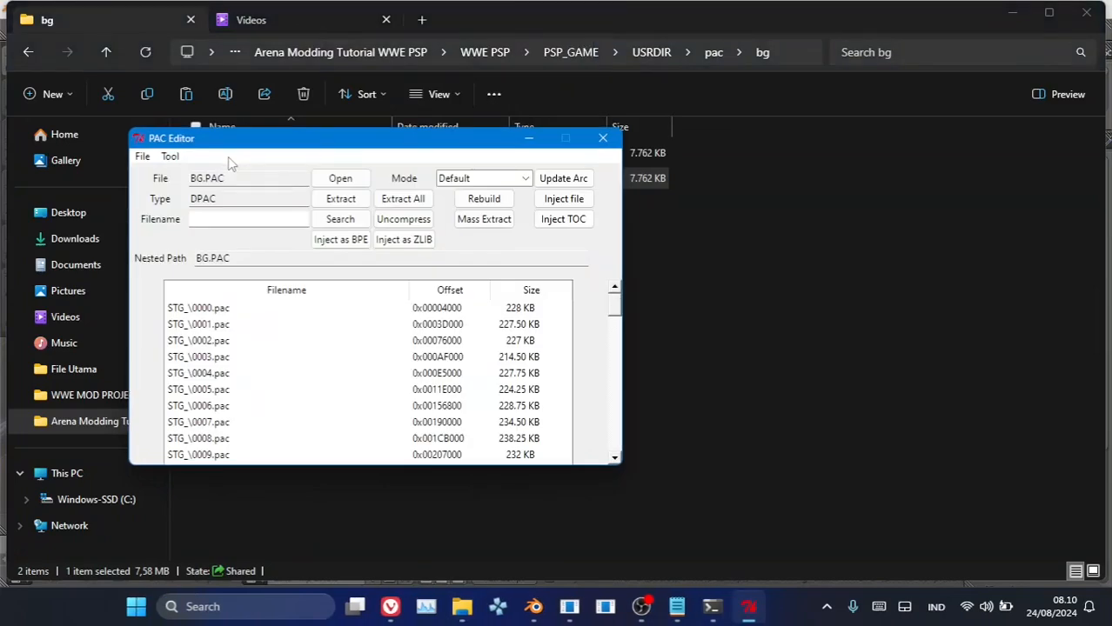
left_click(207, 308)
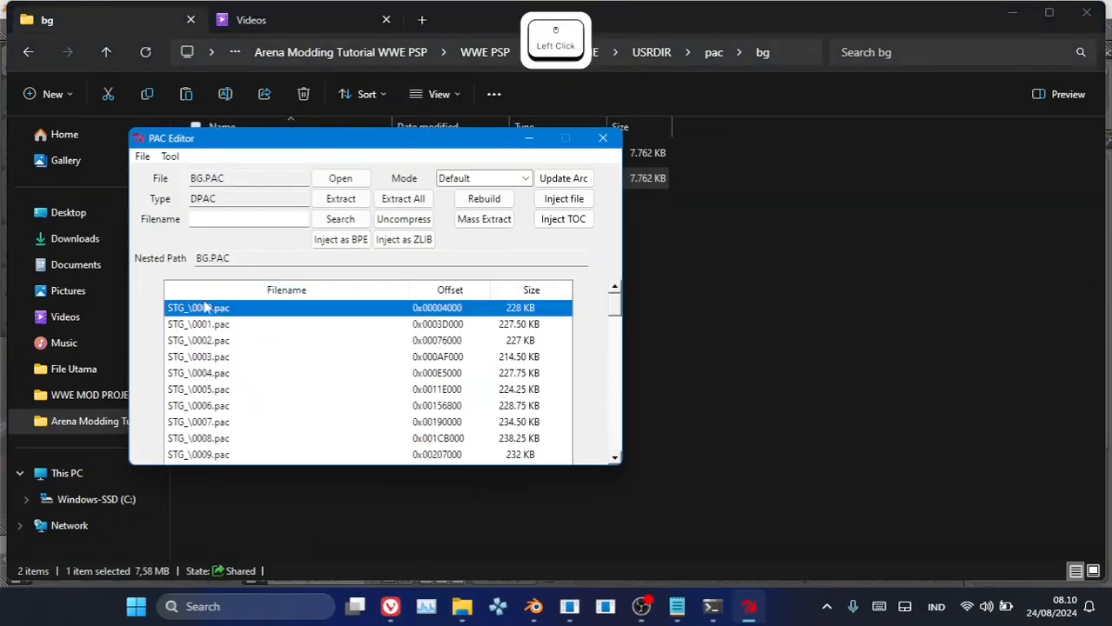
left_click(562, 200)
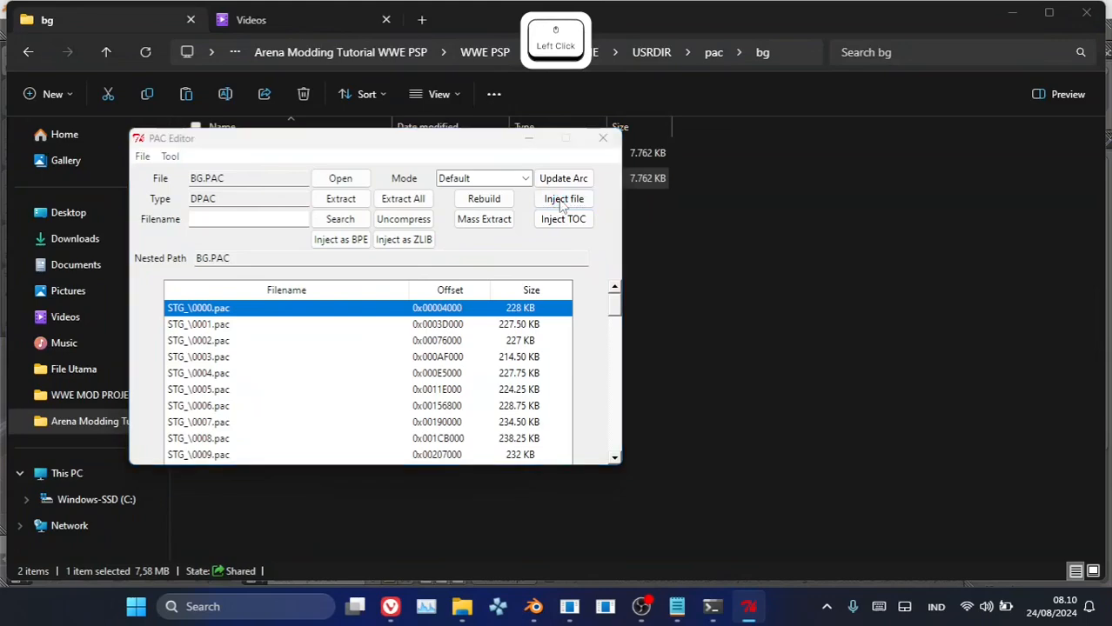
left_click(465, 204)
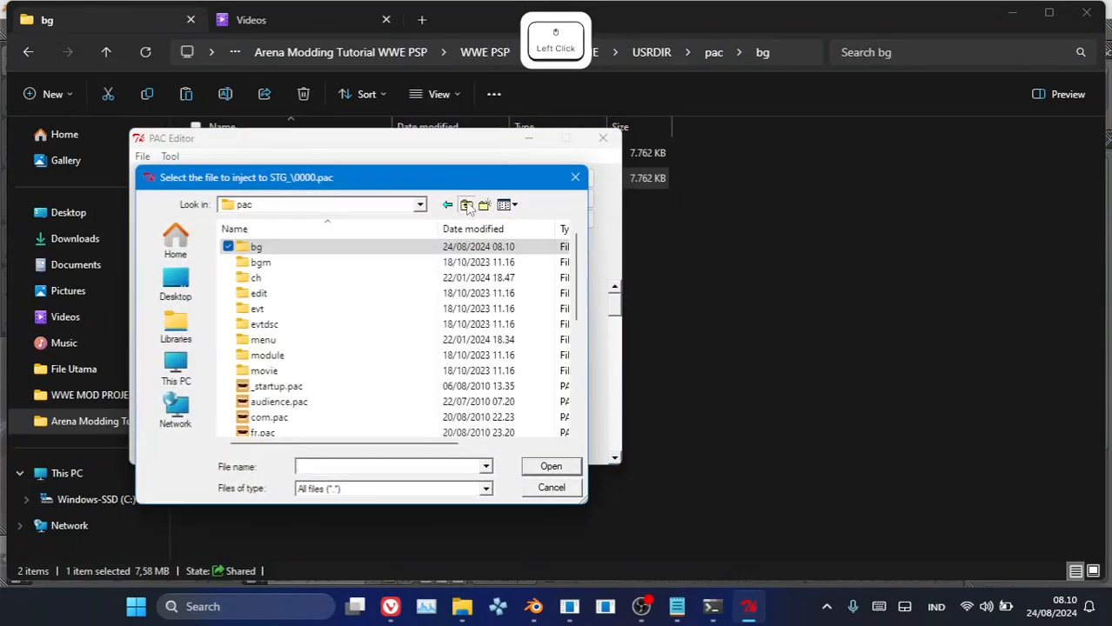
left_click(465, 205)
left_click(466, 205)
left_click(465, 205)
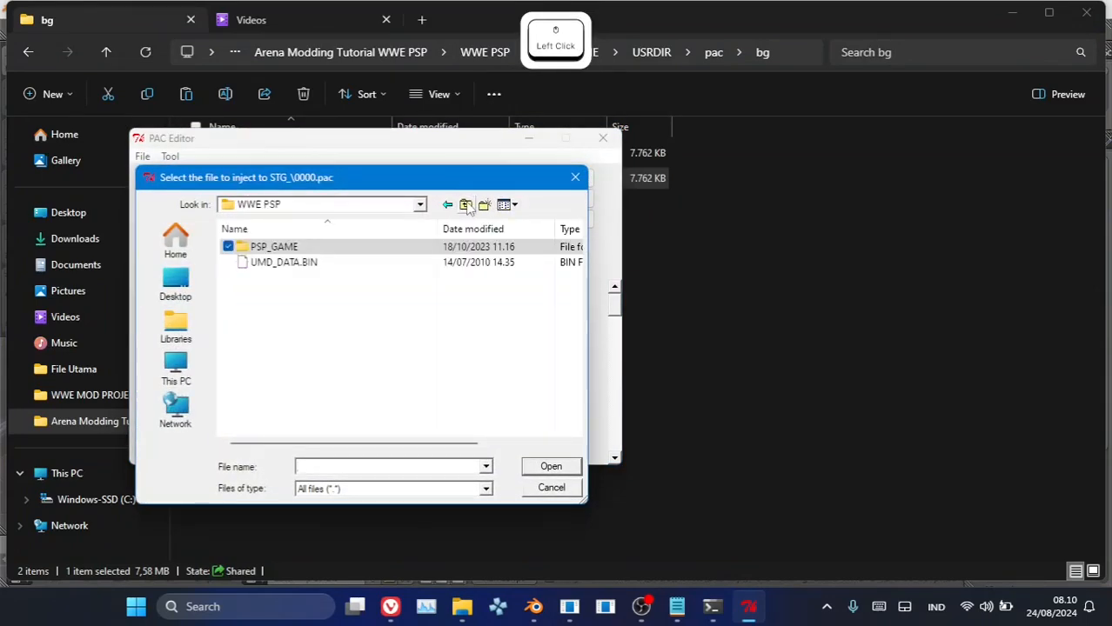
left_click(468, 205)
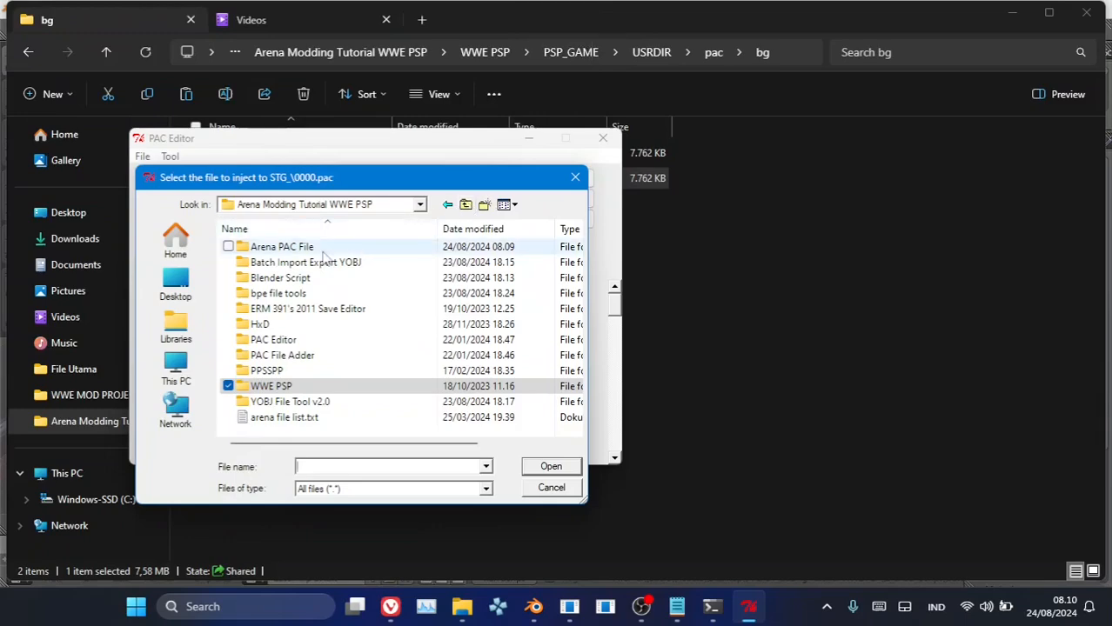
left_click(289, 252)
double_click(281, 251)
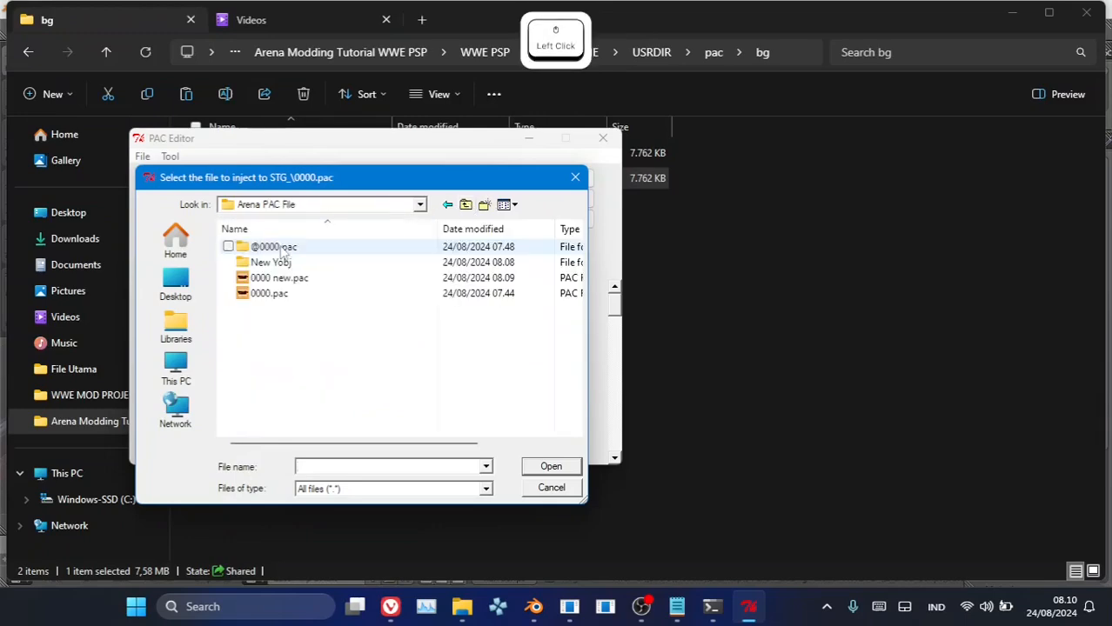
left_click(283, 278)
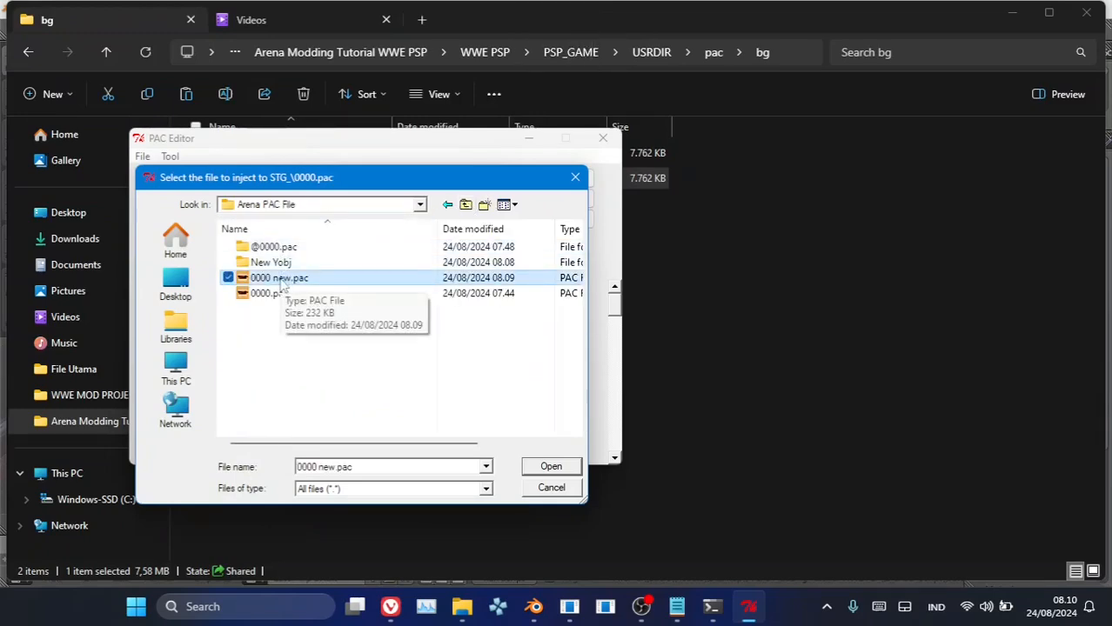
double_click(283, 279)
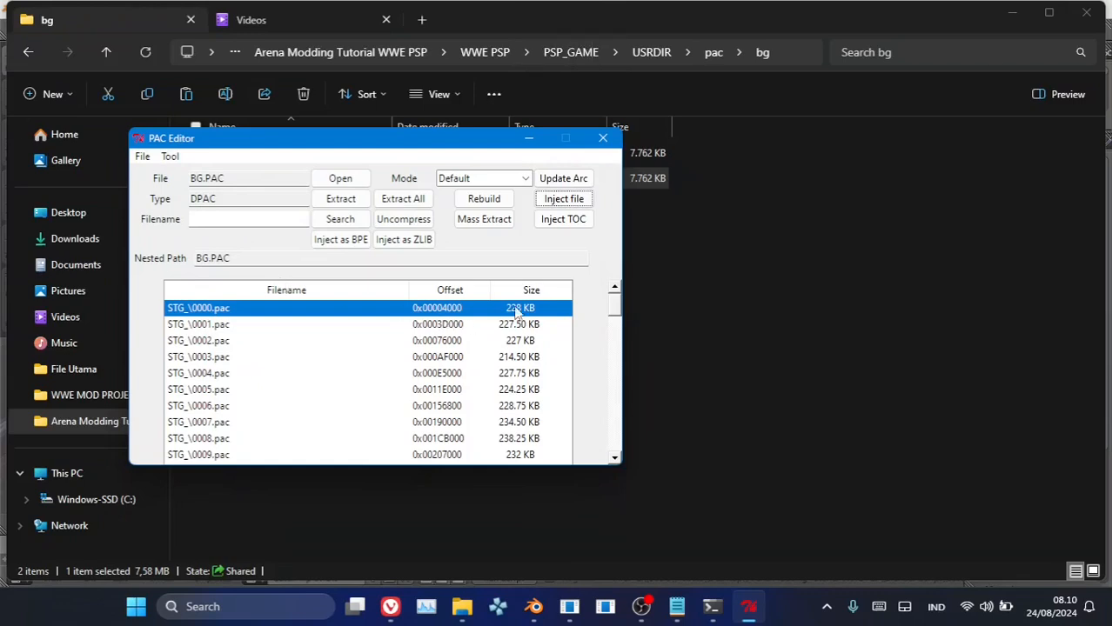
- Acknowledge the finished injection, update plistpsp.arc in the USRDIR folder for the modified BG.PAC, and close PAC Editor
left_click(599, 356)
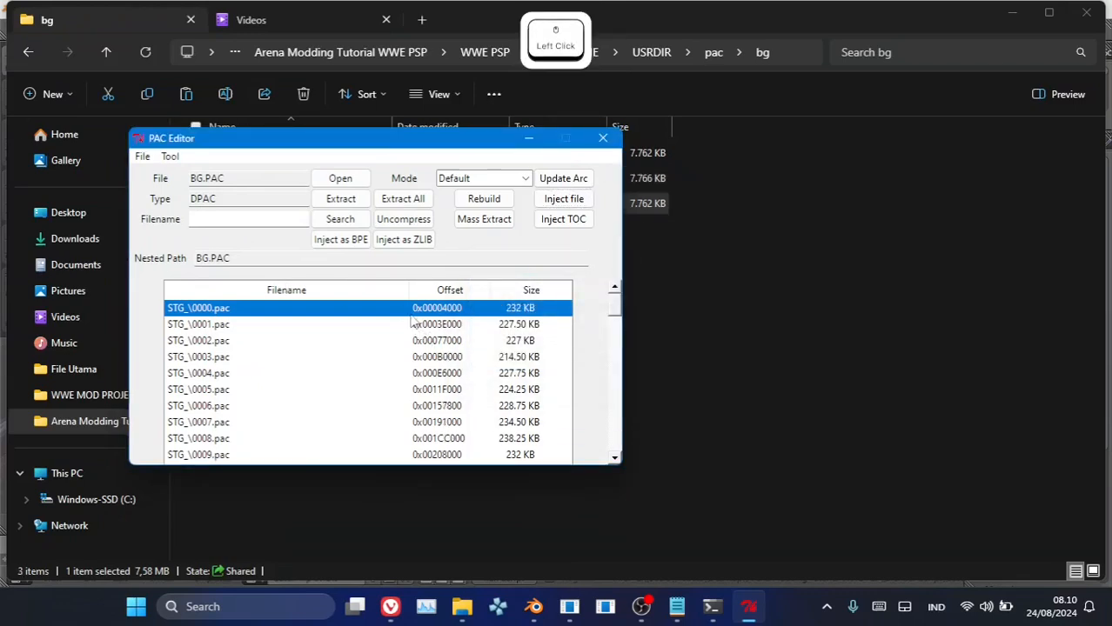
left_click(564, 179)
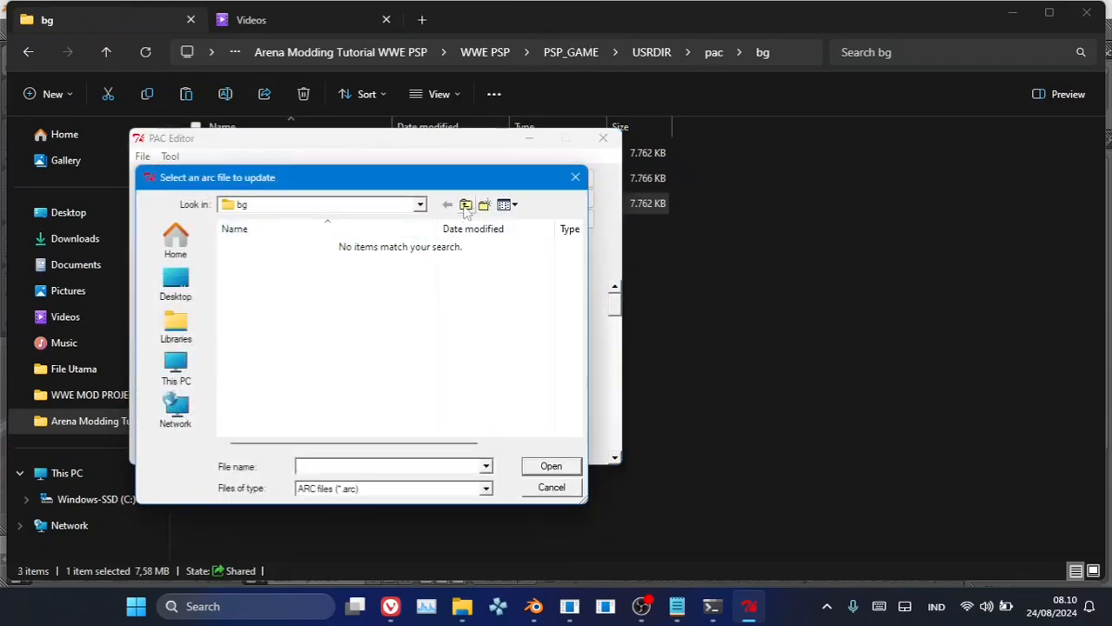
left_click(466, 205)
left_click(465, 205)
left_click(290, 296)
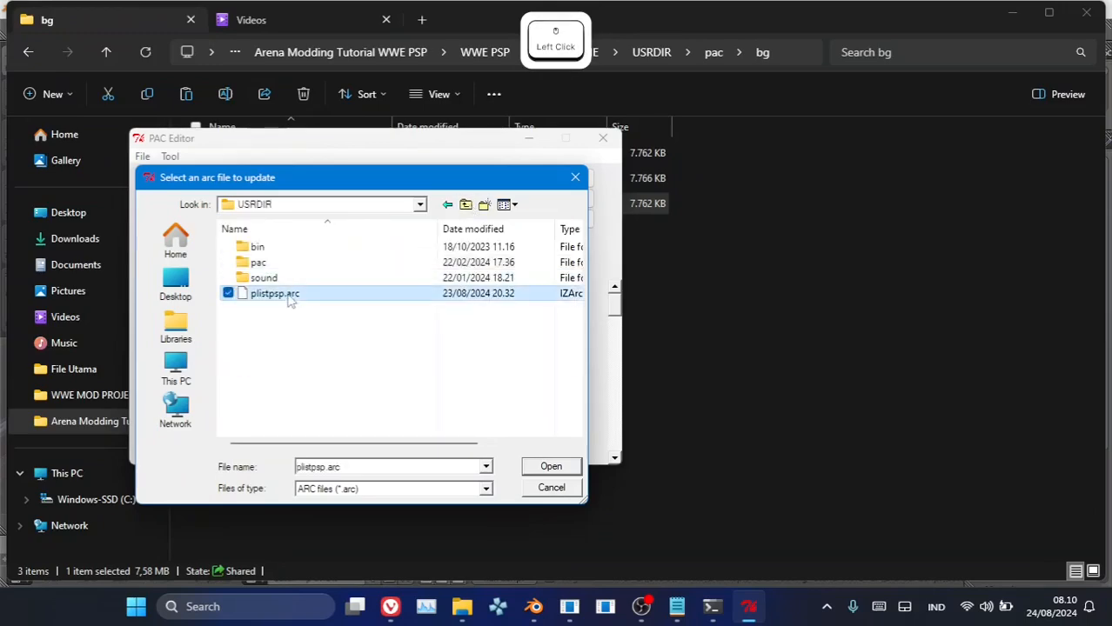
double_click(290, 295)
left_click(596, 355)
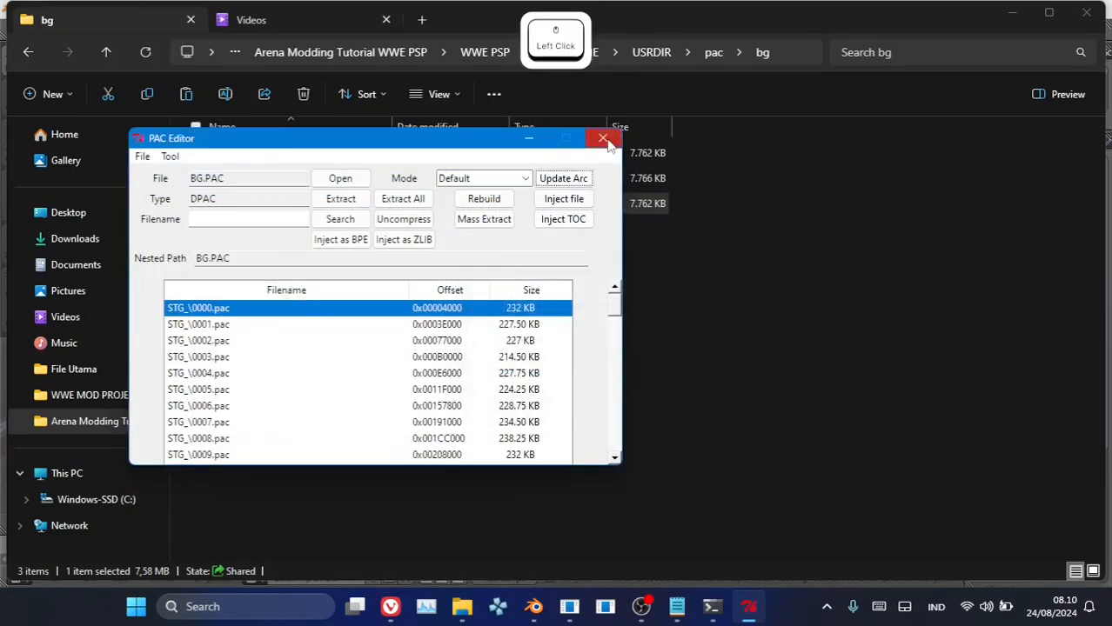
left_click(603, 140)
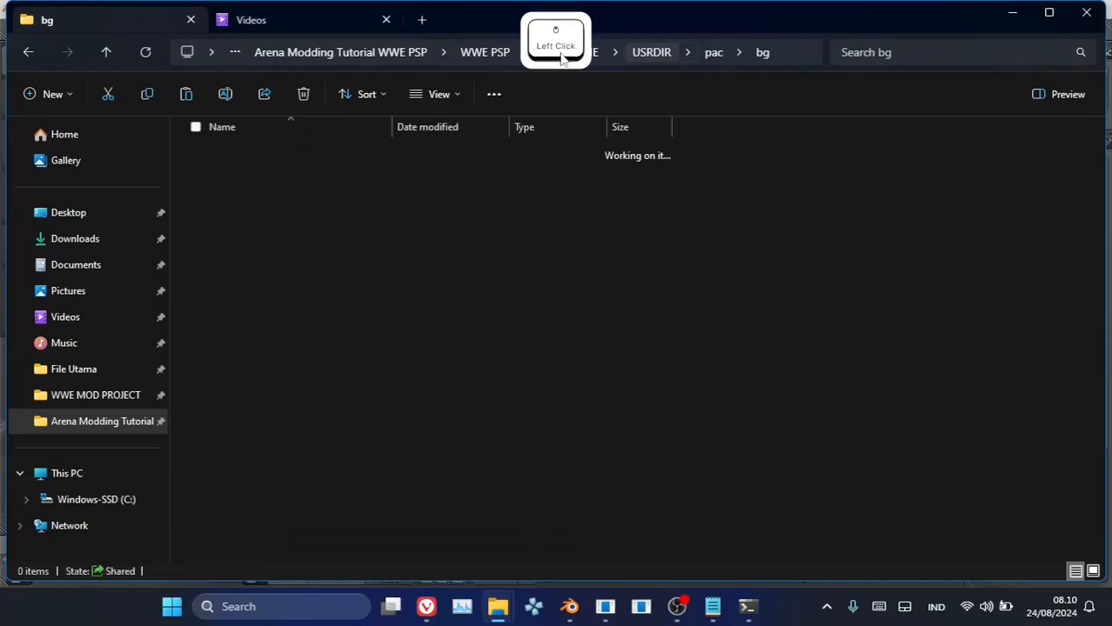
- Go to the USRDIR folder inside WWE PSP, PSP_GAME
left_click(562, 56)
left_click(316, 155)
double_click(317, 160)
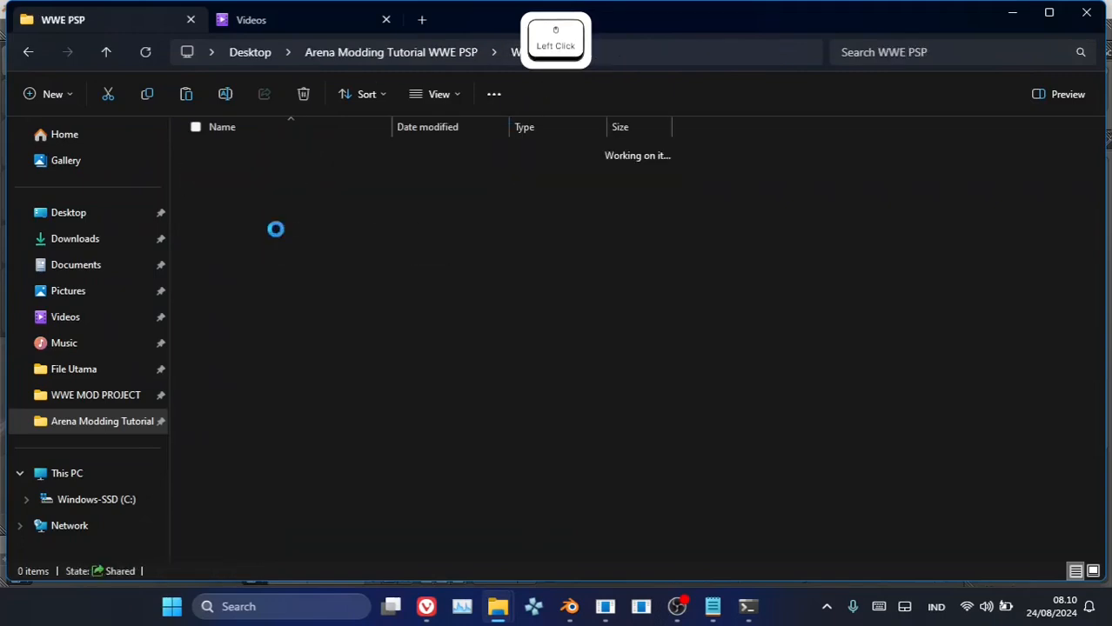
left_click(248, 183)
double_click(248, 182)
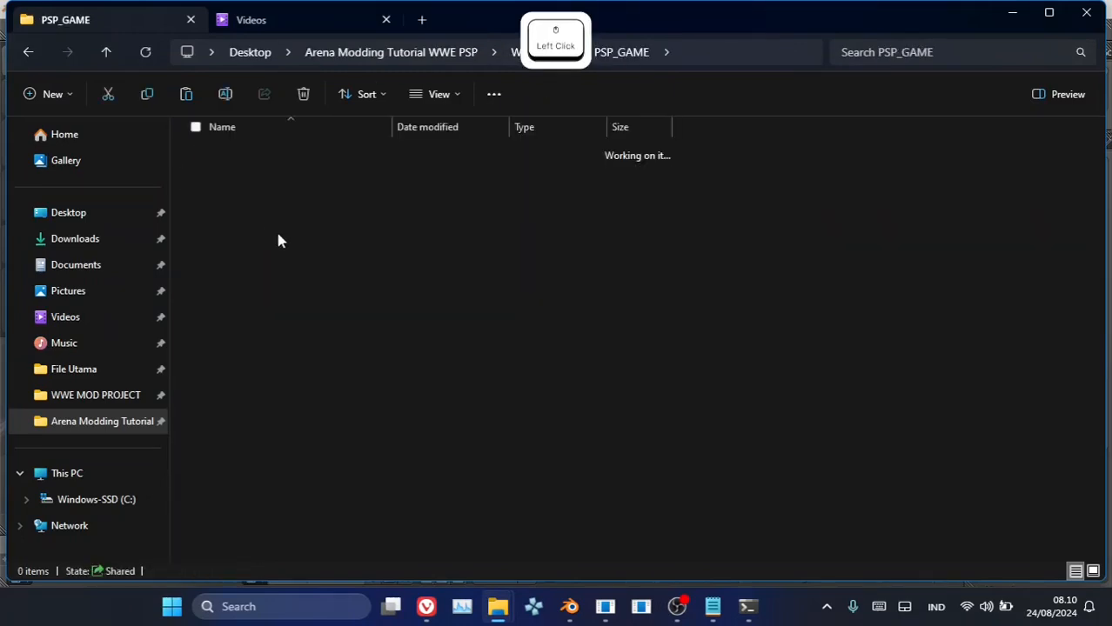
- Delete the old plistpsp.arc and rename plistpsp.arc-NEW as plistpsp.arc, accepting the extension change
left_click(278, 230)
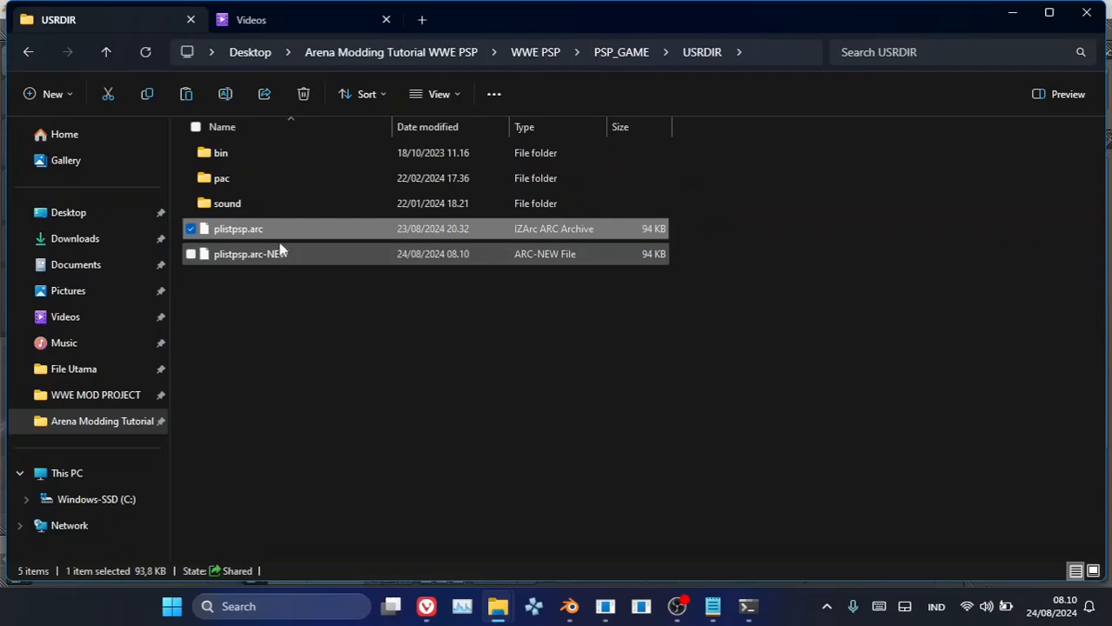
key("Delete")
key("F2")
key("Right")
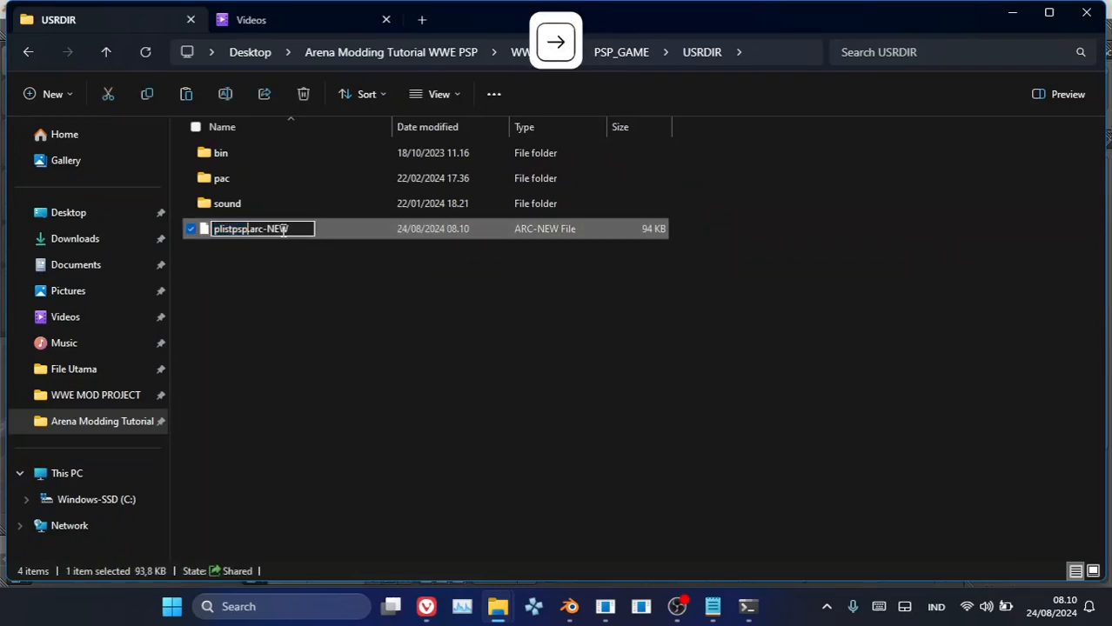
key("BackSpace")
key("BackSpace")
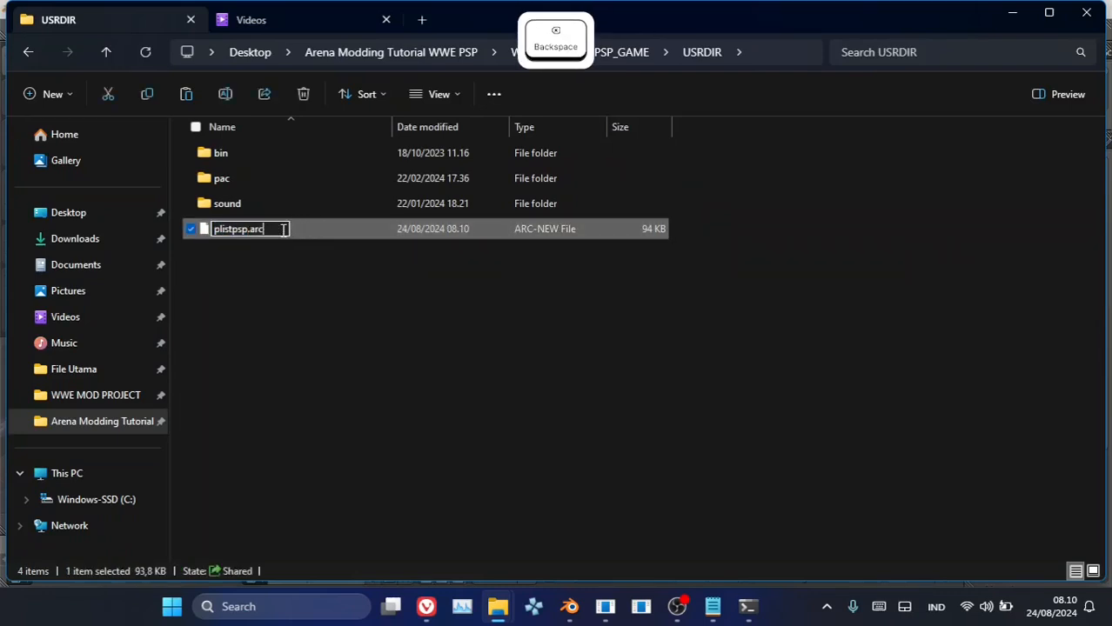
key("Return")
key("Return")
- Run PPSSPPWindows.exe from the PPSSPP folder and get past the WWE game's intro warning to the main menu
double_click(240, 354)
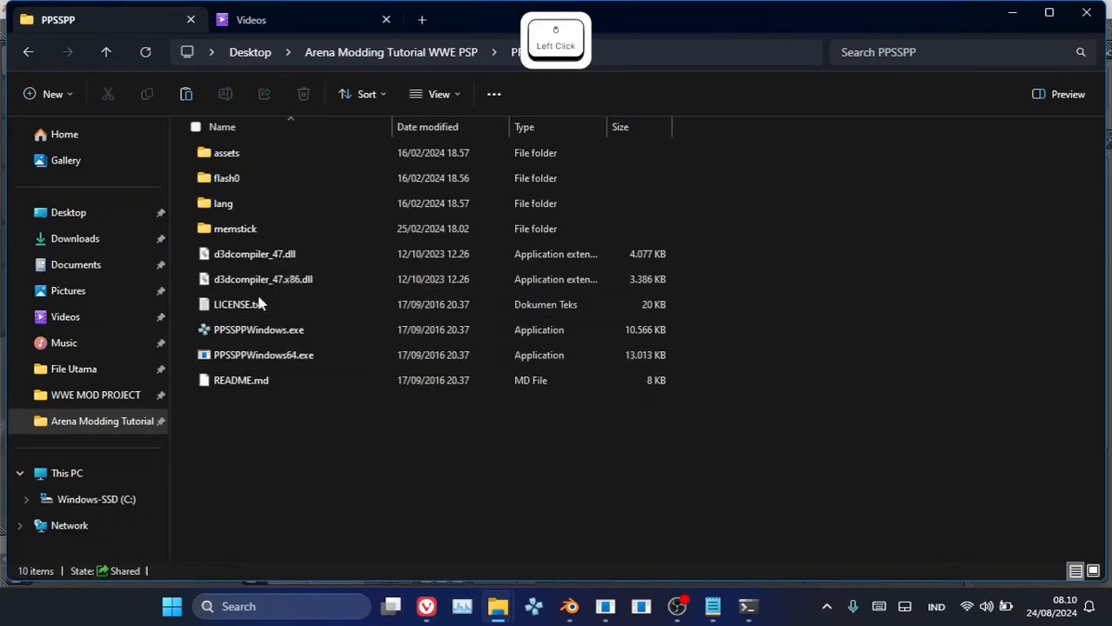
double_click(222, 329)
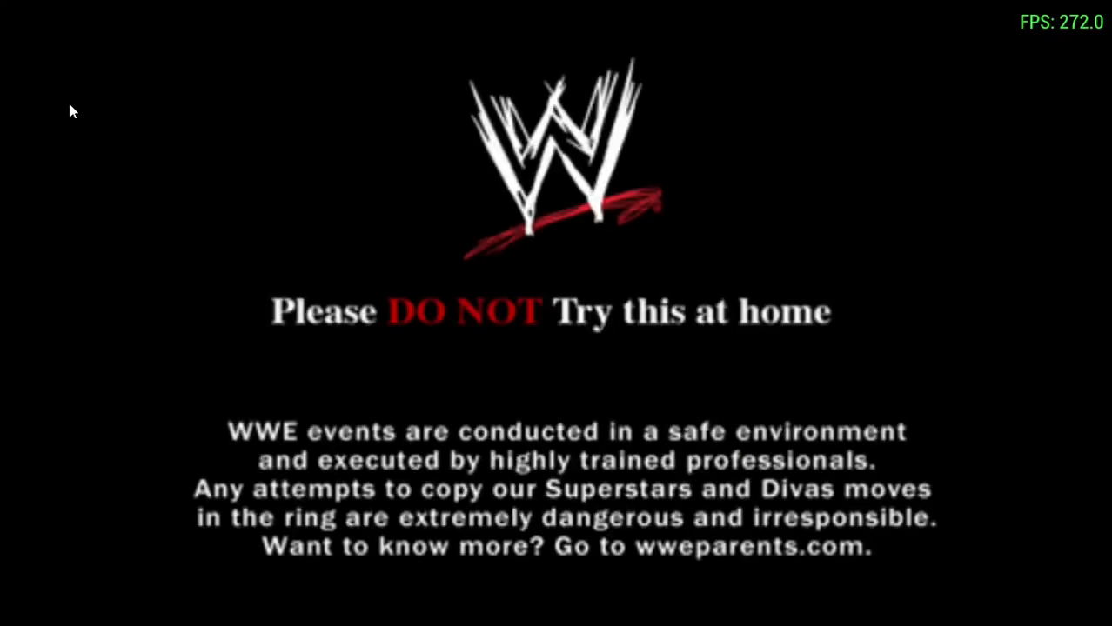
key("space")
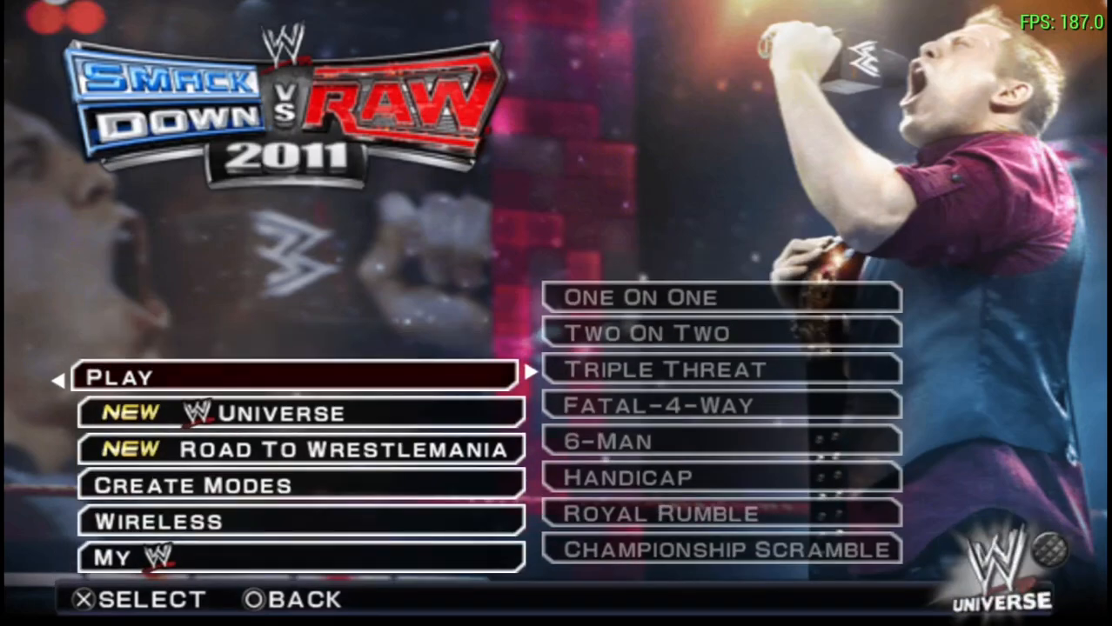
- Start a One on One match from the game's Play mode
key("z")
key("z")
key("z")
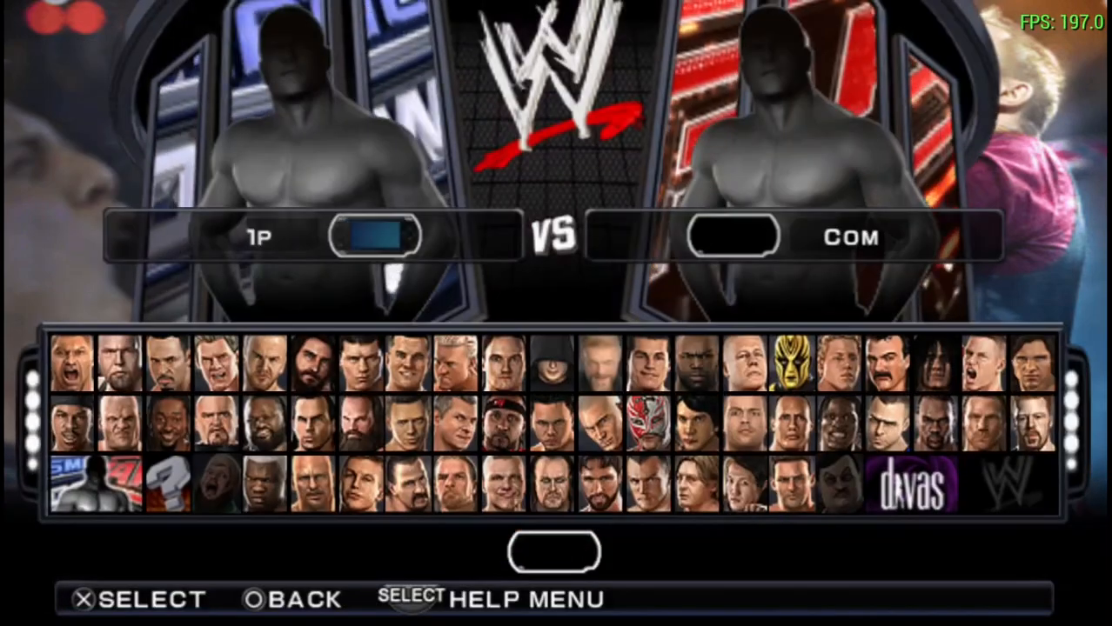
- Choose Shad Gaspard as the 1P wrestler and confirm him as ready
key("Left")
key("Left")
key("Left")
key("Left")
key("Left")
key("Left")
key("Left")
key("Left")
key("Left")
key("Left")
key("Left")
key("Left")
key("Left")
key("Left")
key("Left")
key("Left")
key("Left")
key("Left")
key("Left")
key("Left")
key("Down")
key("z")
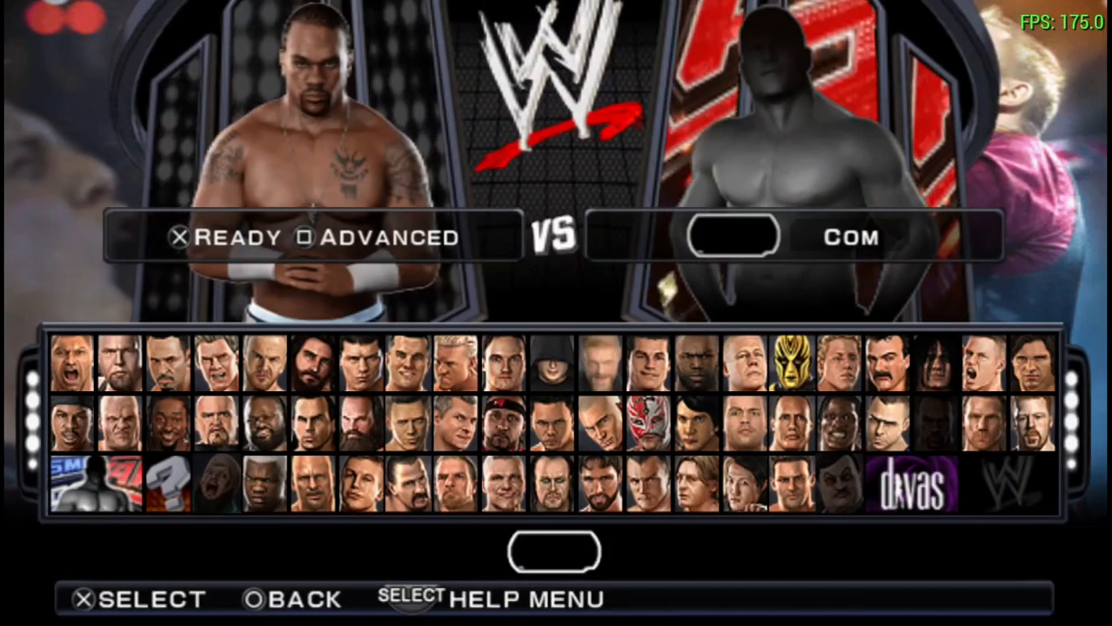
key("z")
- Choose Mark Henry as the computer-controlled opponent
key("Left")
key("Left")
key("Left")
key("Left")
key("Left")
key("Left")
key("Left")
key("z")
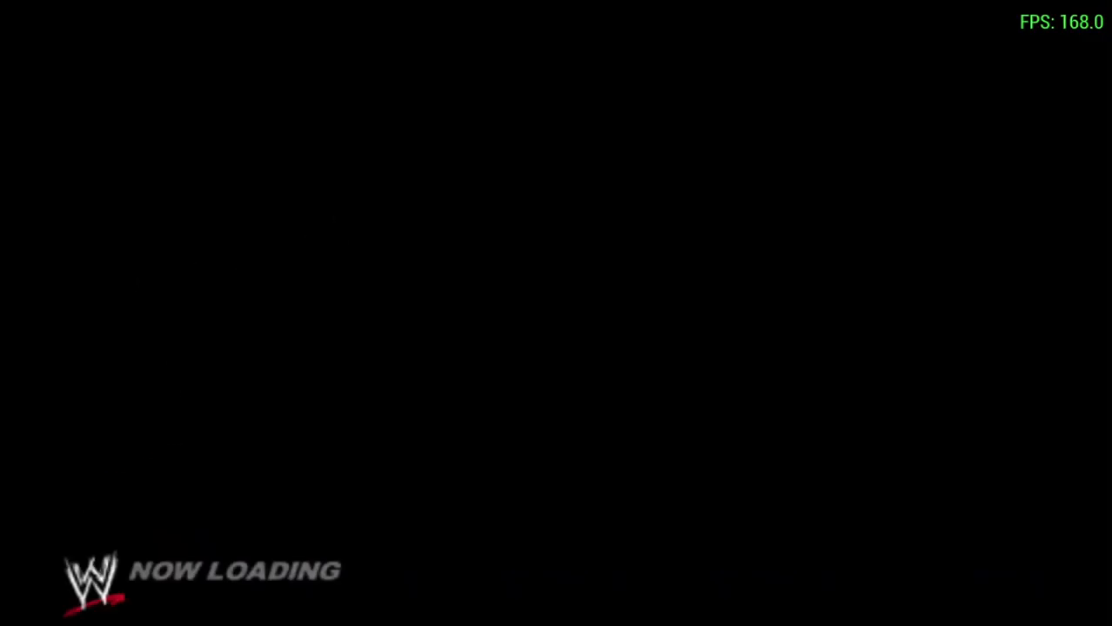
- Set the match arena to SmackDown and start the match
key("Left")
key("z")
key("Up")
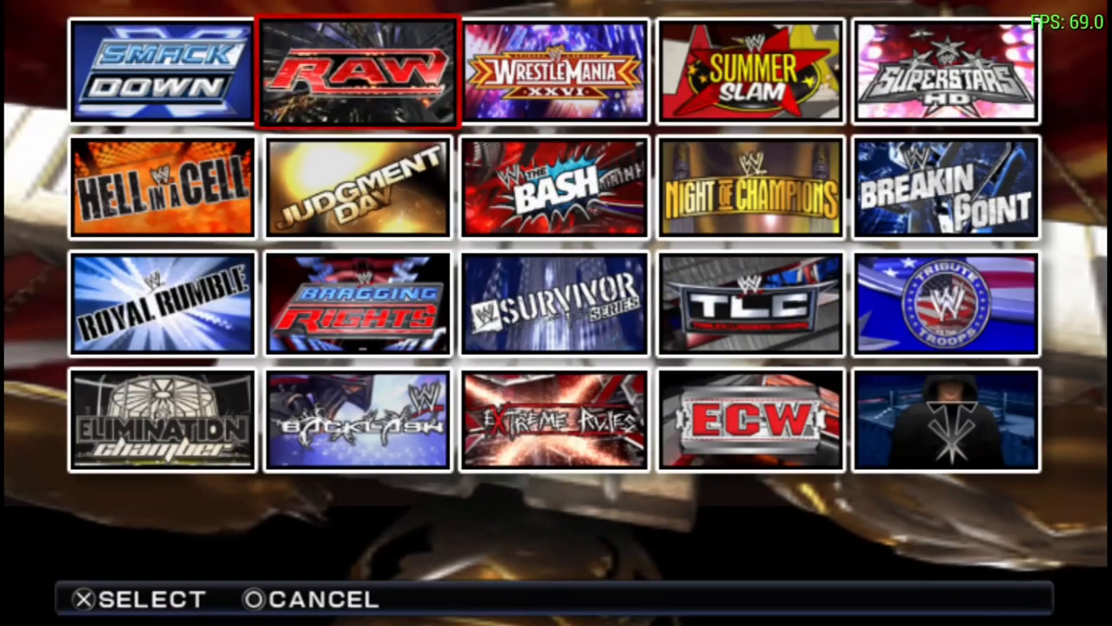
key("Left")
key("z")
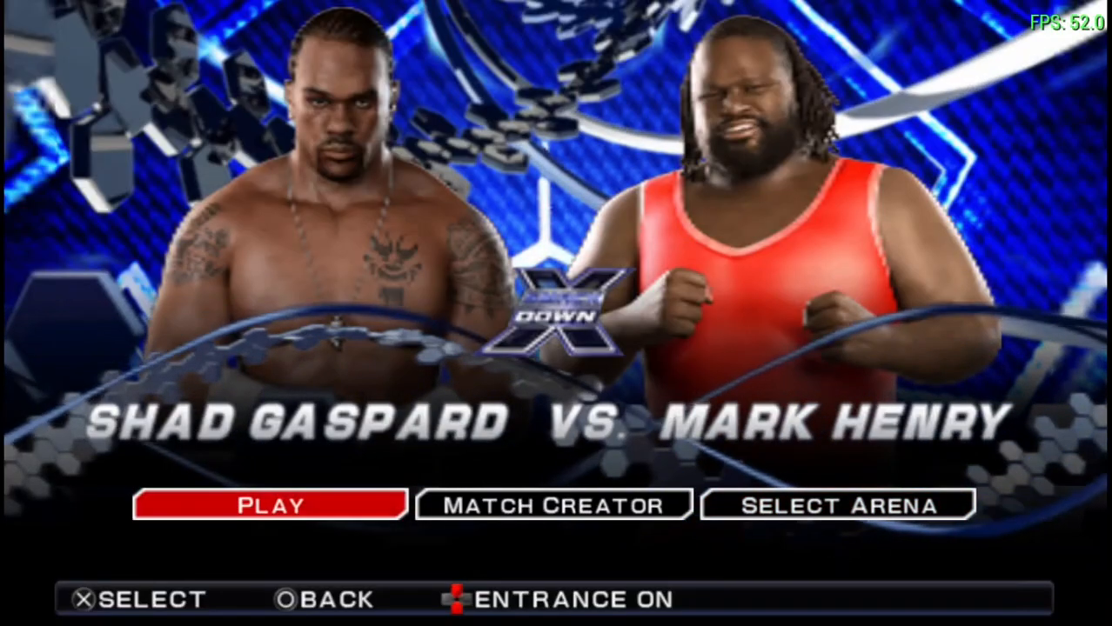
key("z")
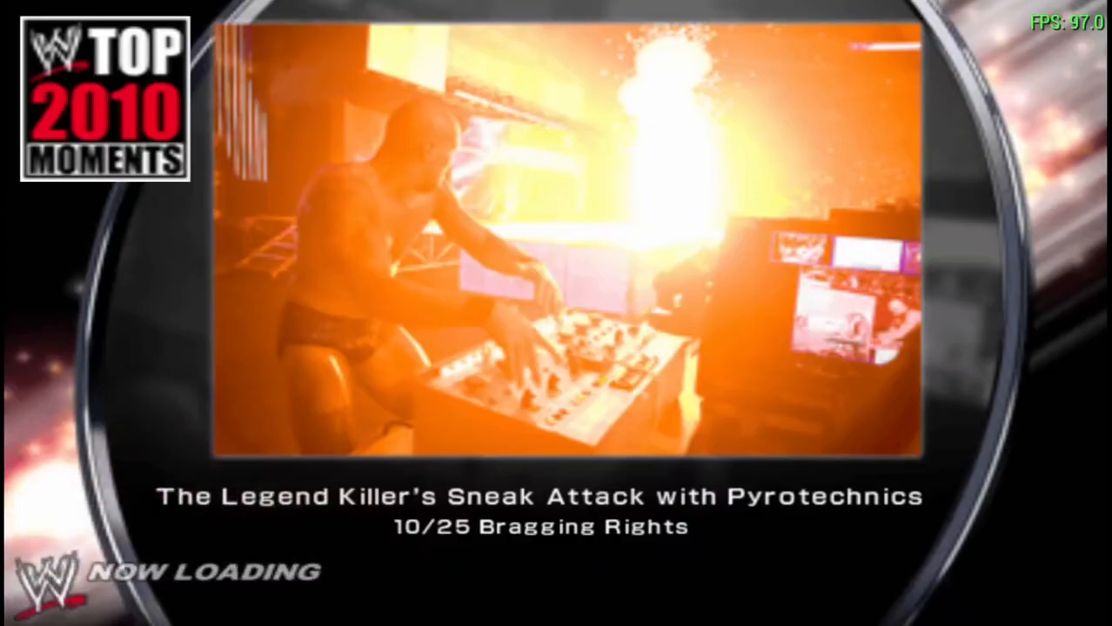
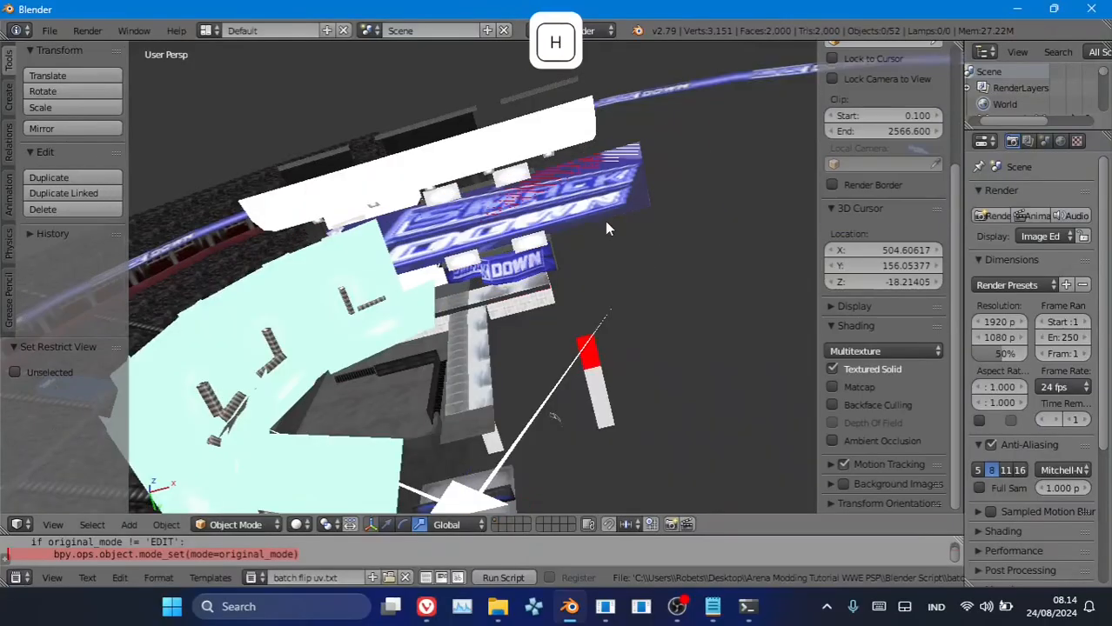
- In Blender, hide the white banner panel, the pale mint mesh and the piece covering the SmackDown stage entrance
key("h")
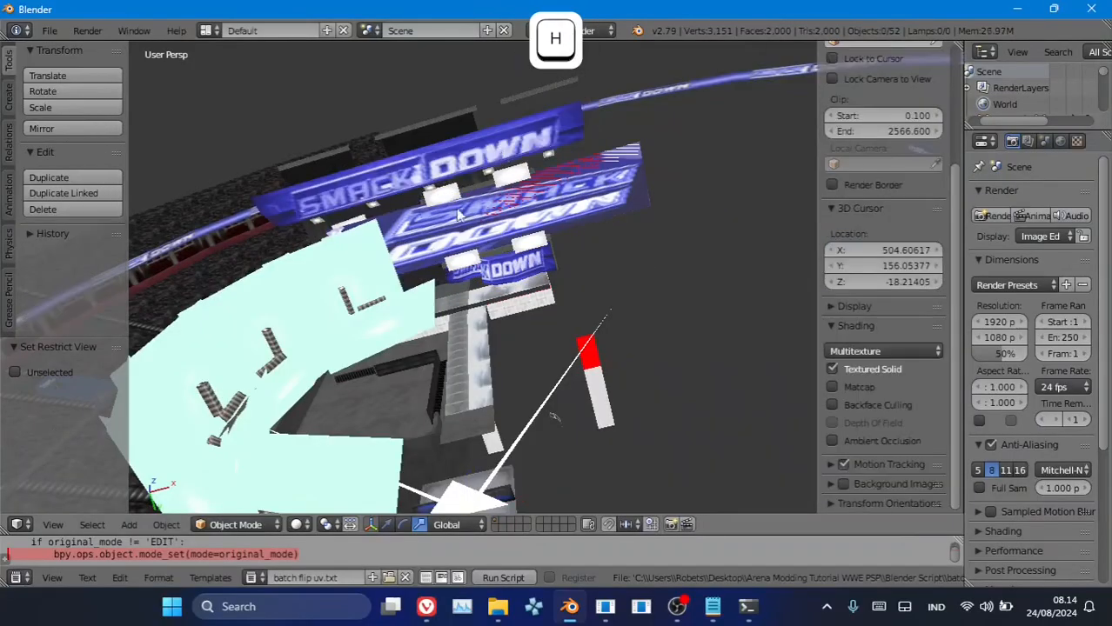
right_click(350, 268)
key("h")
middle_click_drag(353, 269, 483, 294)
scroll(419, 422, "up", 5)
right_click(472, 366)
key("h")
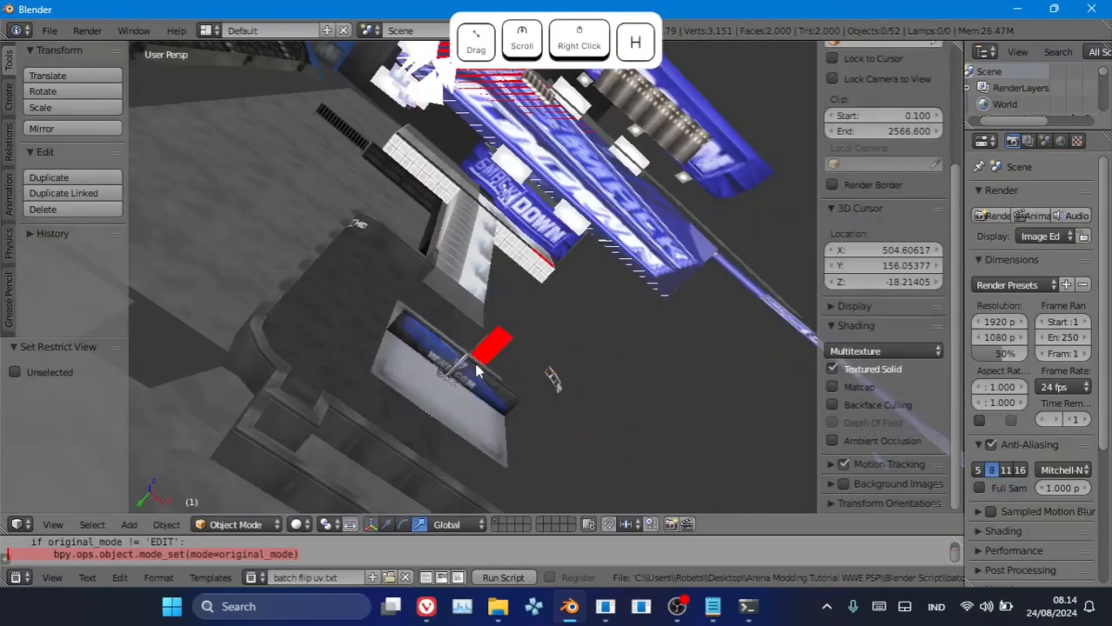
- Select the SmackDown banner mesh 0AA0 near the stage entrance and enter Edit Mode
middle_click_drag(474, 382, 491, 325, "shift")
scroll(496, 292, "down", 3)
right_click(405, 258)
middle_click_drag(404, 255, 386, 251)
key("Tab")
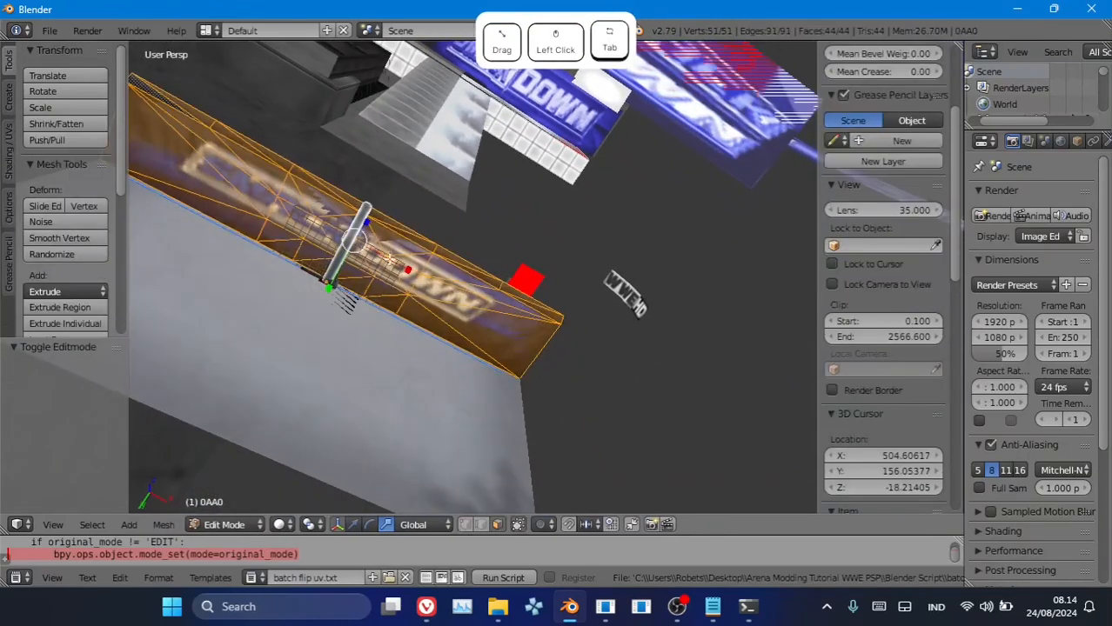
- Replace the text editor with an enlarged UV/Image editor showing the banner's UV map over rin_ep00.png
left_click(21, 579)
left_click(82, 451)
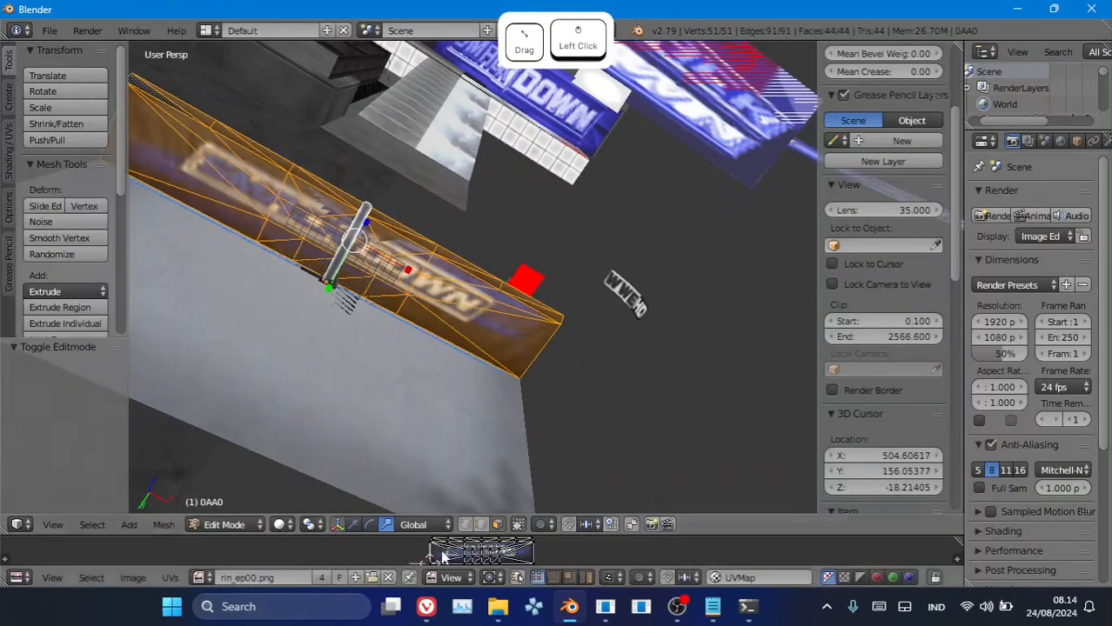
left_click_drag(531, 518, 522, 296)
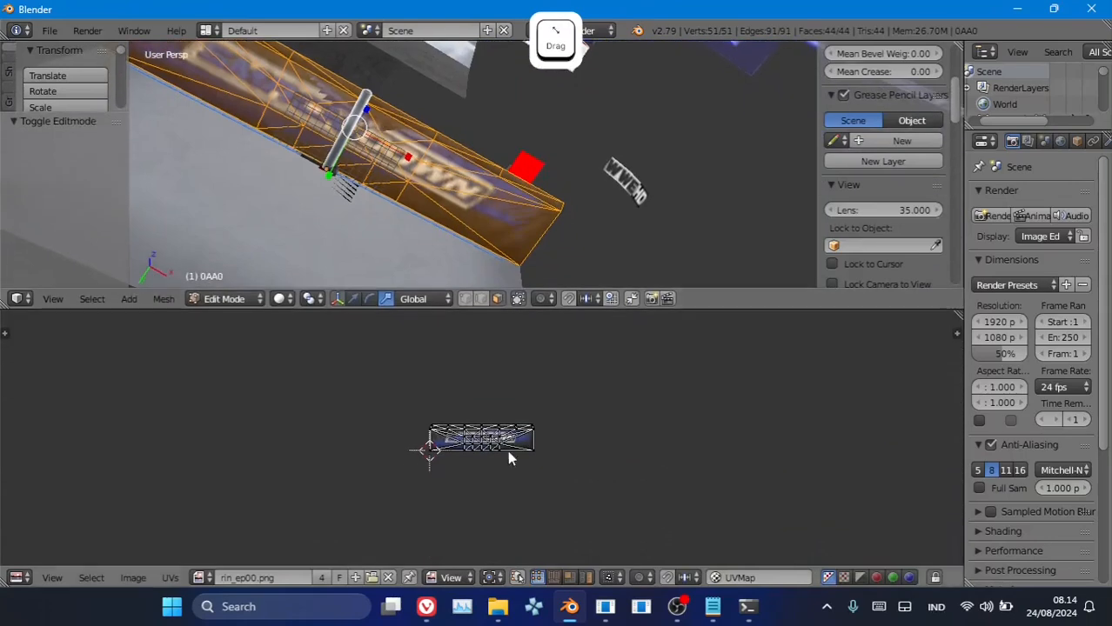
scroll(506, 452, "up", 3)
- Switch the banner to Texture Paint mode and undo a red test stroke painted on it
left_click(226, 300)
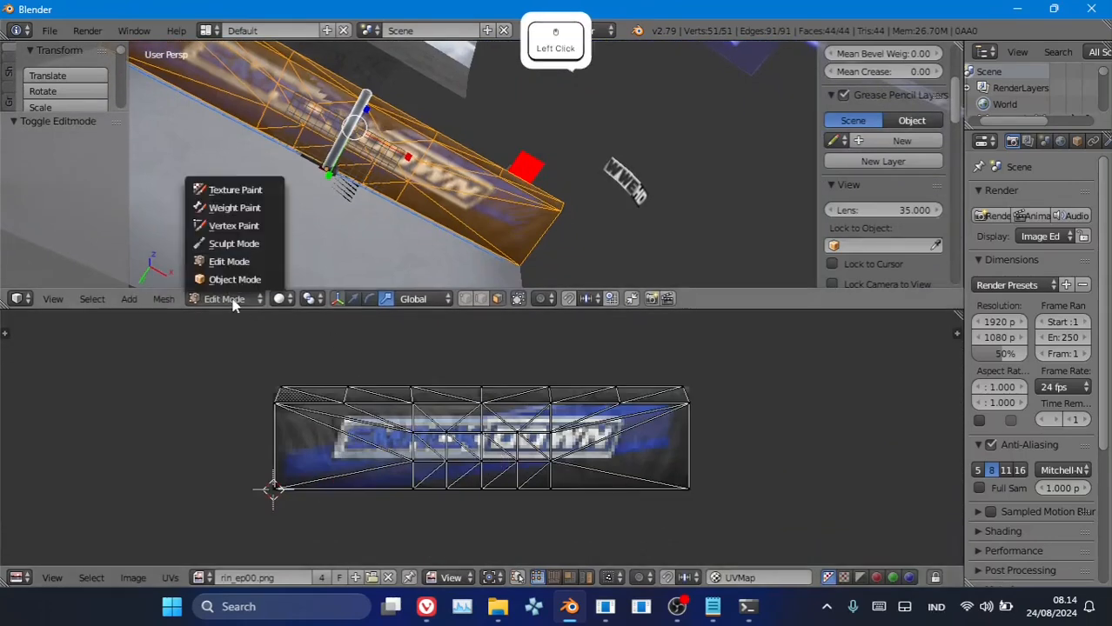
left_click(241, 189)
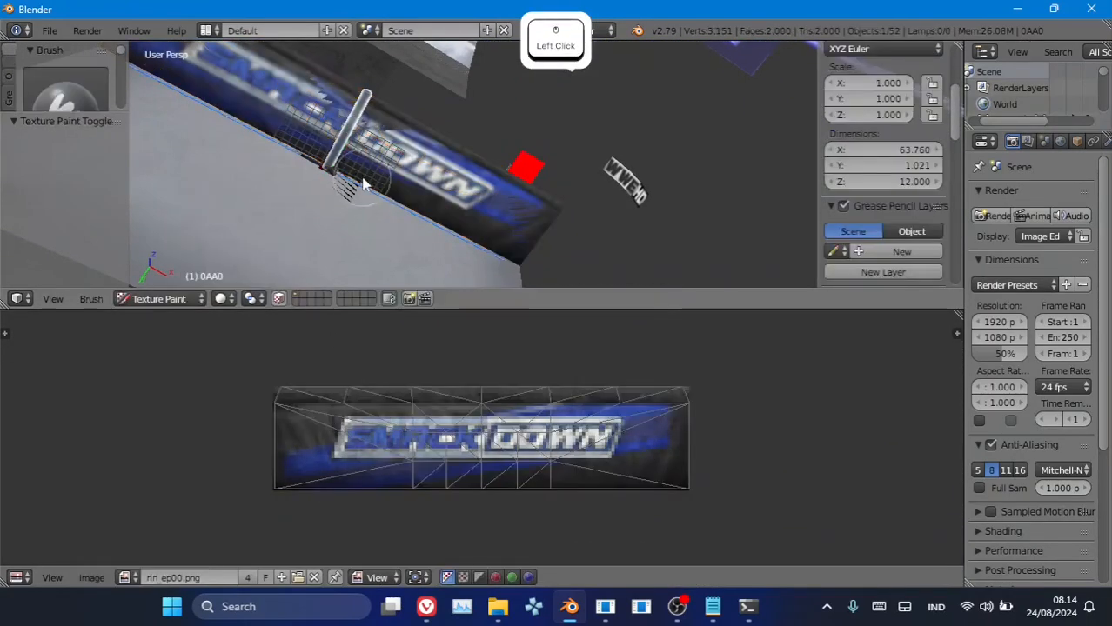
scroll(68, 103, "down", 5)
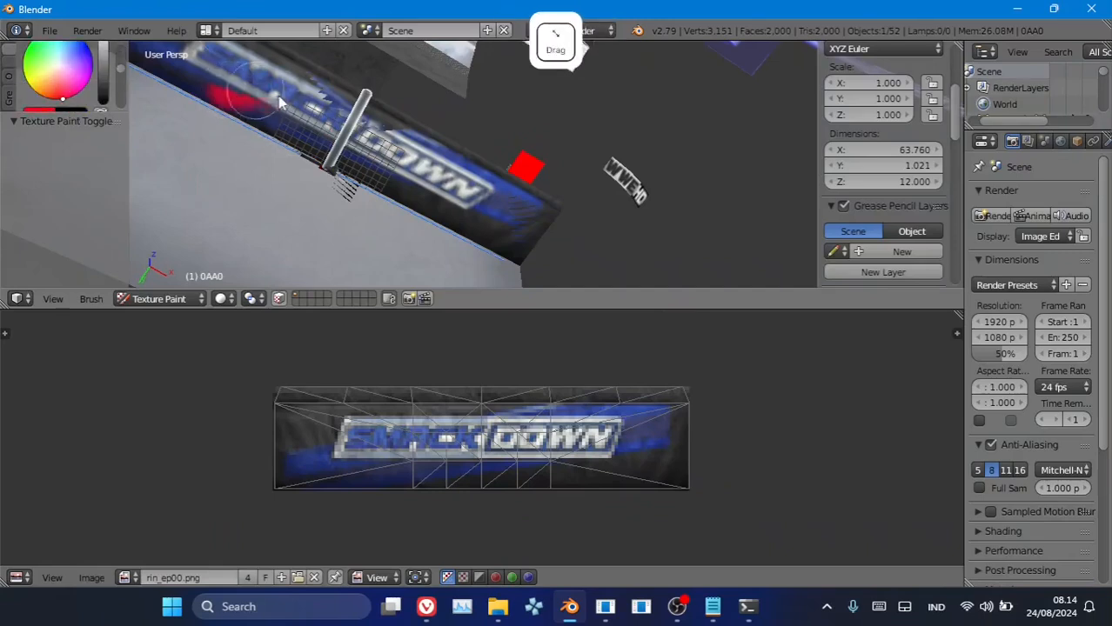
key("ctrl+z")
- Disable Occlude, Cull and Normal in the Project Paint options and undo the test stroke on the banner
scroll(31, 71, "down", 2)
left_click(10, 80)
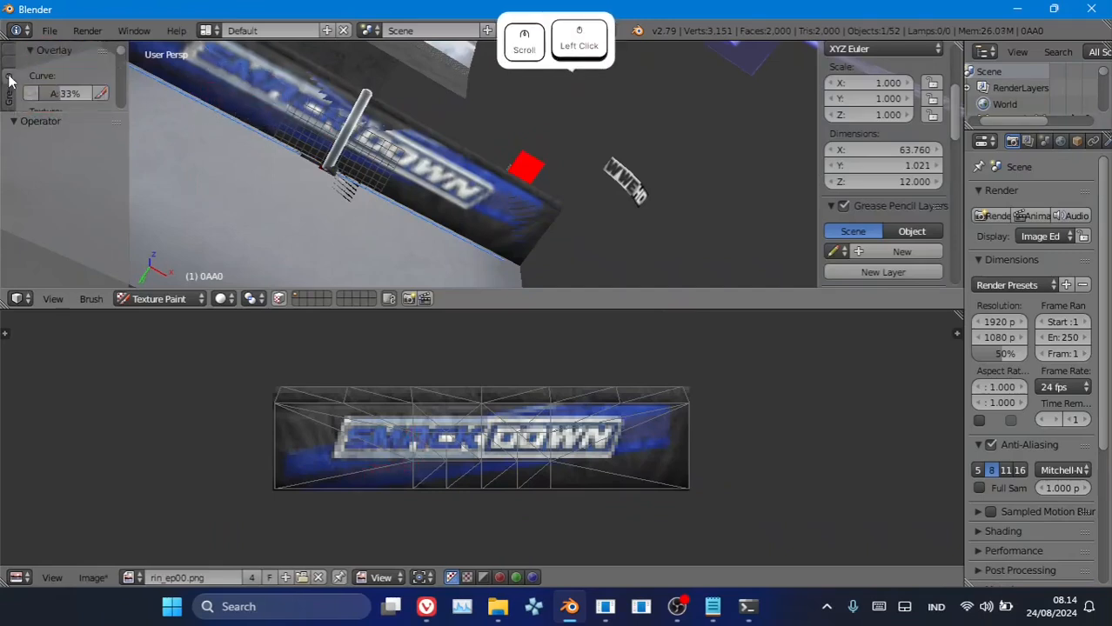
left_click(11, 98)
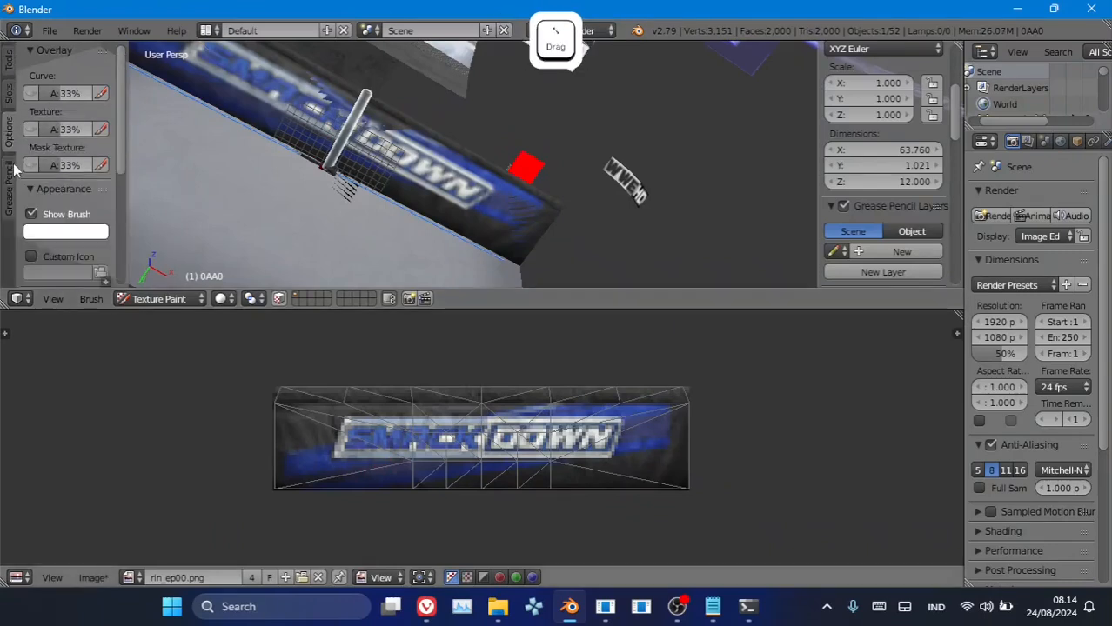
left_click(10, 98)
left_click(9, 123)
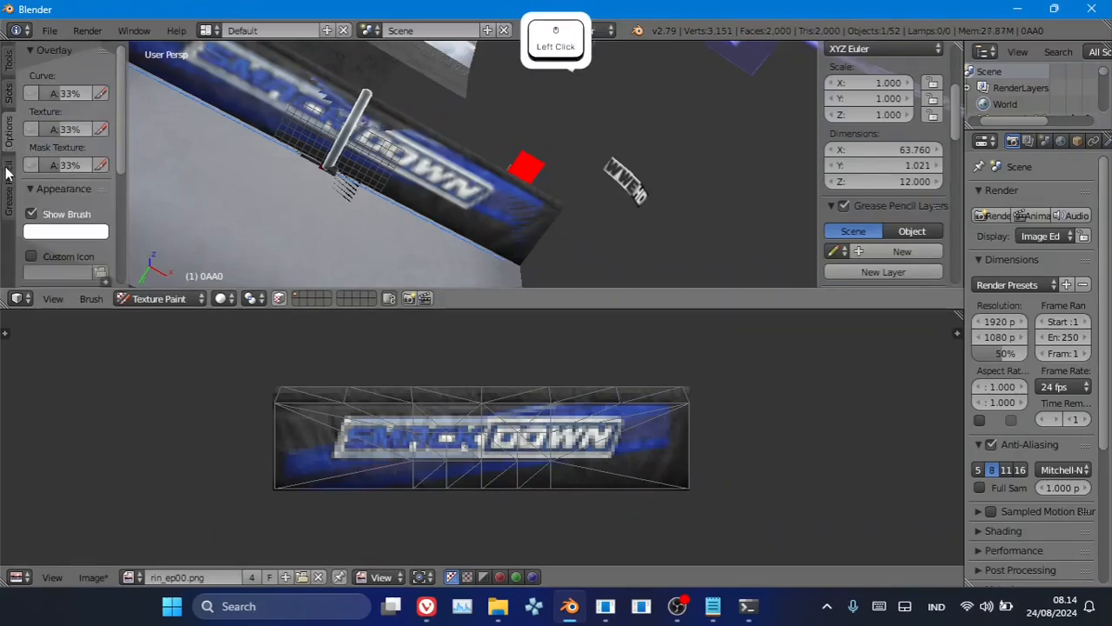
left_click(8, 174)
left_click(7, 127)
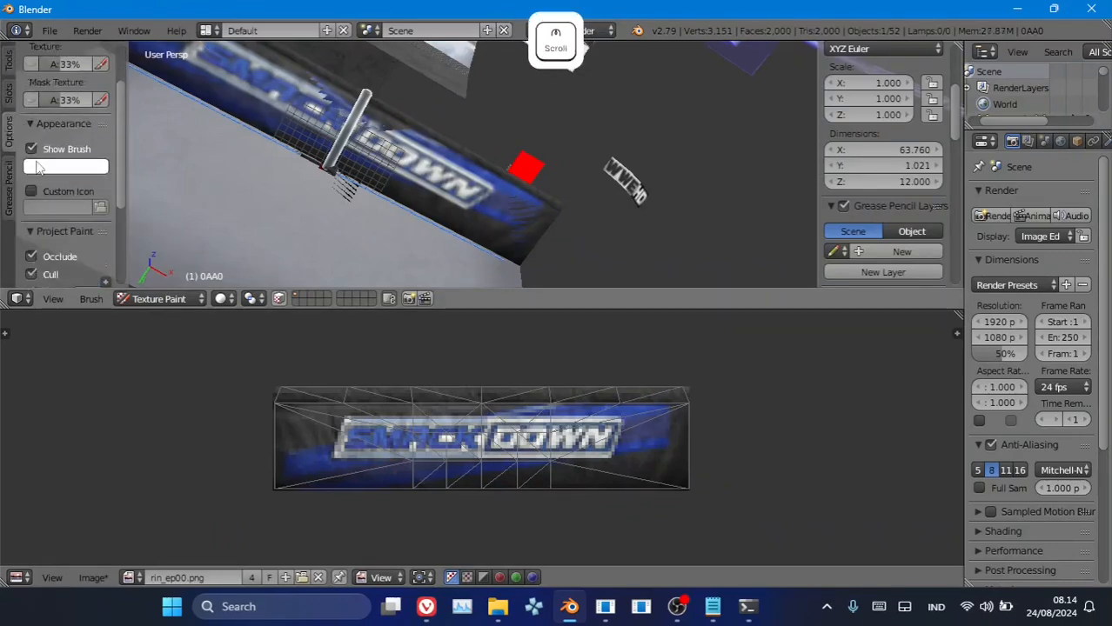
scroll(36, 161, "down", 6)
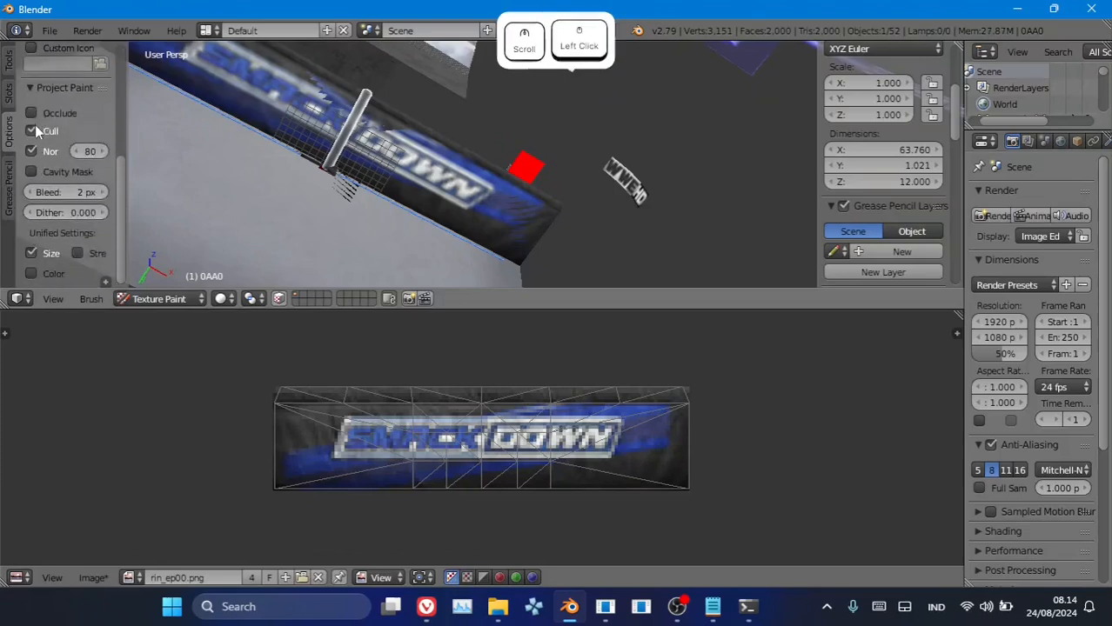
key("ctrl+z")
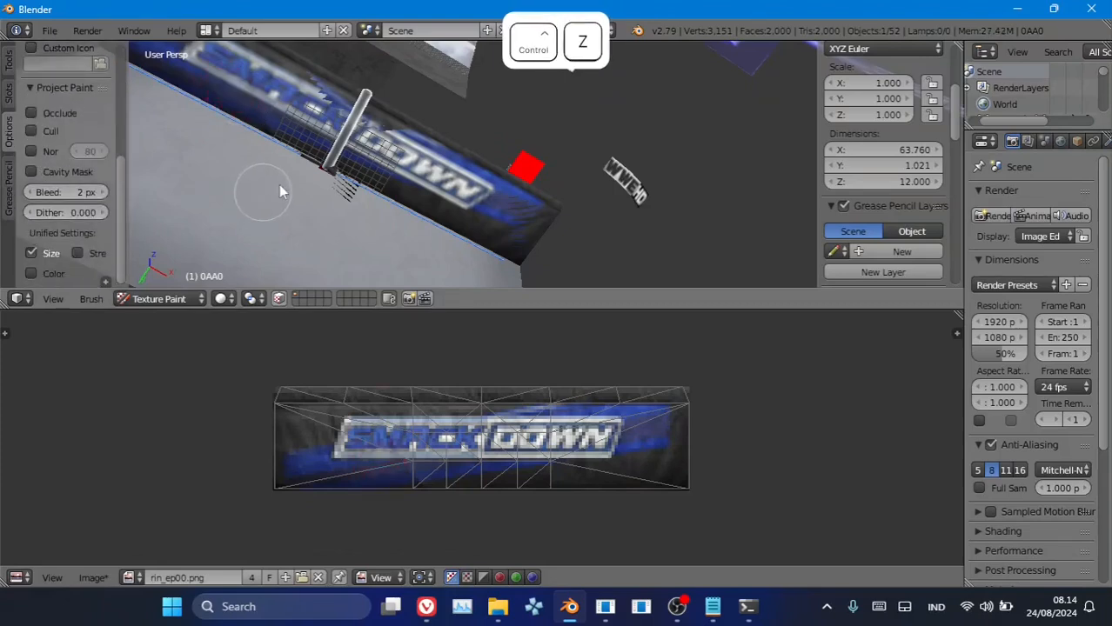
- Set the brush to radius 22 px and strength 1.000, and paint red "AEW" lettering across banner 0AA0
left_click(9, 65)
scroll(76, 185, "down", 4)
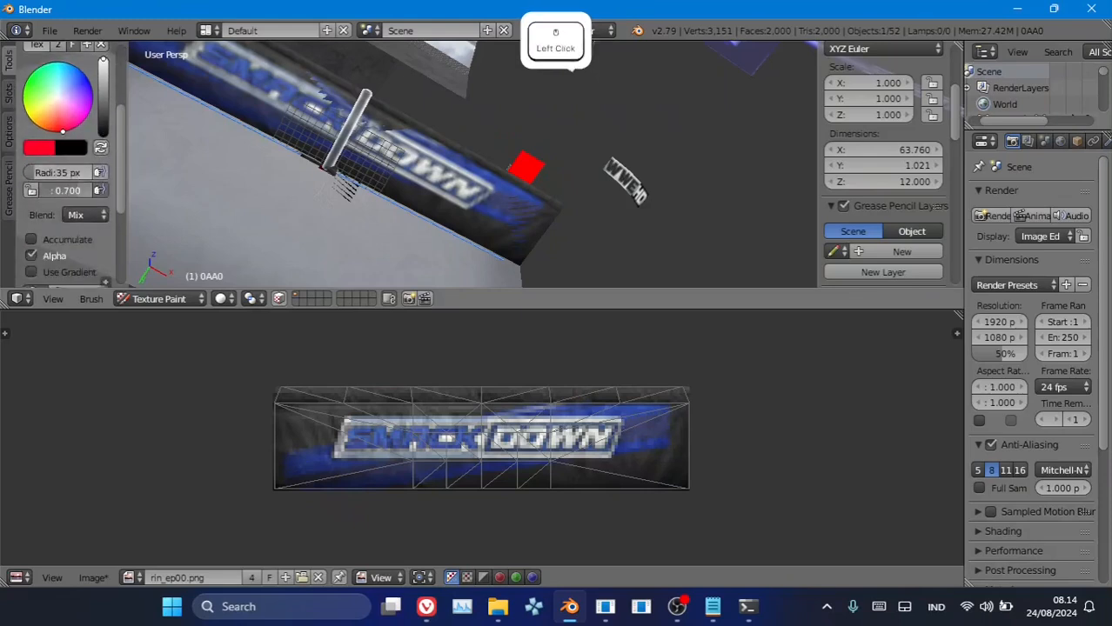
left_click(259, 101)
key("ctrl+z")
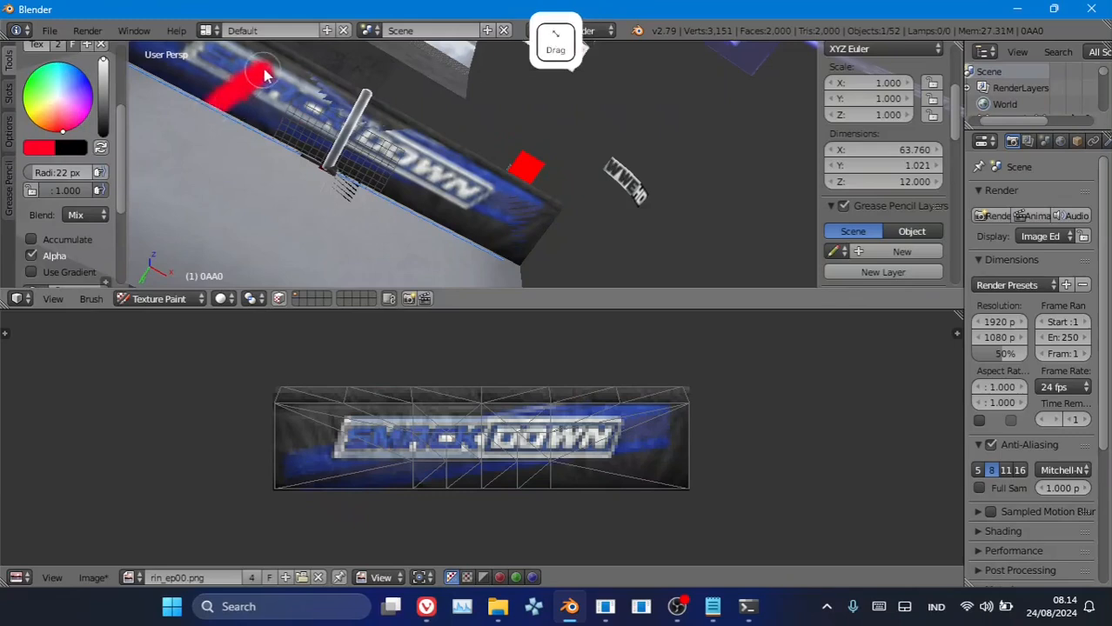
mouse_move(265, 76)
left_mouse_down()
mouse_move(268, 122)
mouse_move(266, 113)
mouse_move(291, 140)
mouse_move(339, 96)
mouse_move(329, 139)
mouse_move(398, 205)
mouse_move(459, 218)
mouse_move(483, 203)
left_mouse_up()
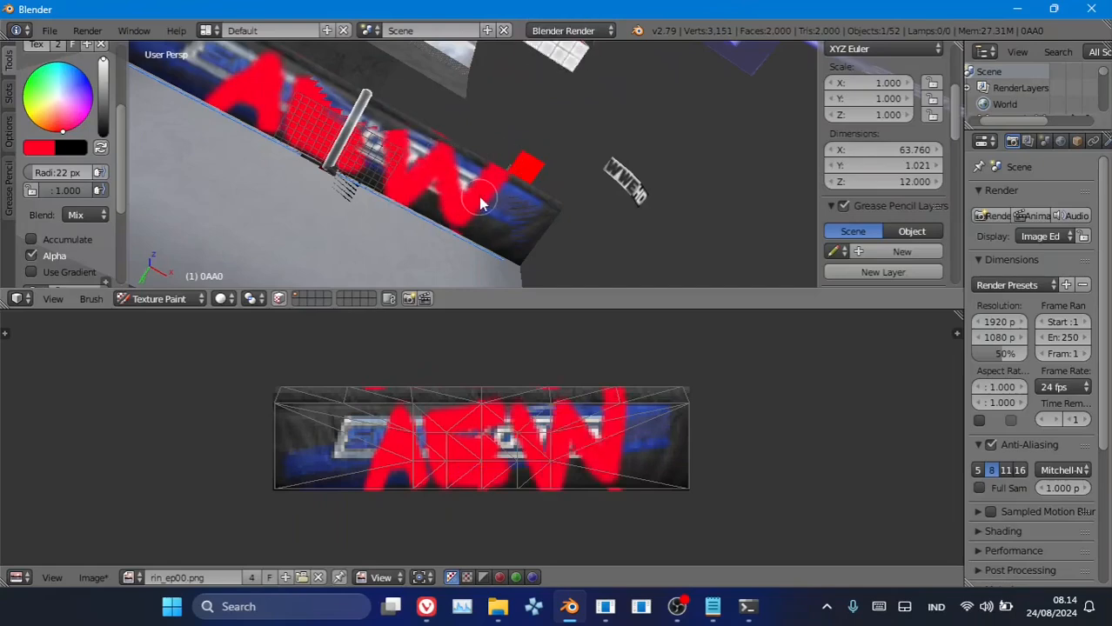
scroll(481, 195, "down", 3)
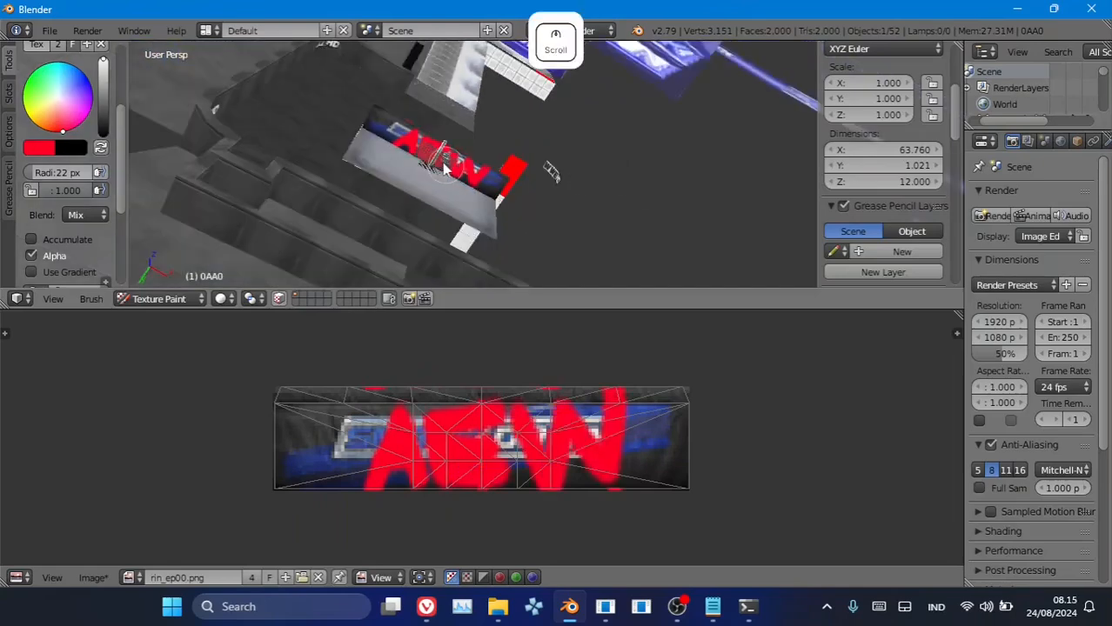
- Leave Texture Paint and return the painted banner to Object Mode
scroll(442, 167, "up", 3)
mouse_move(439, 167)
middle_mouse_down()
mouse_move(375, 128)
mouse_move(434, 251)
mouse_move(479, 226)
mouse_move(476, 281)
middle_mouse_up()
scroll(472, 273, "down", 5)
key("Tab")
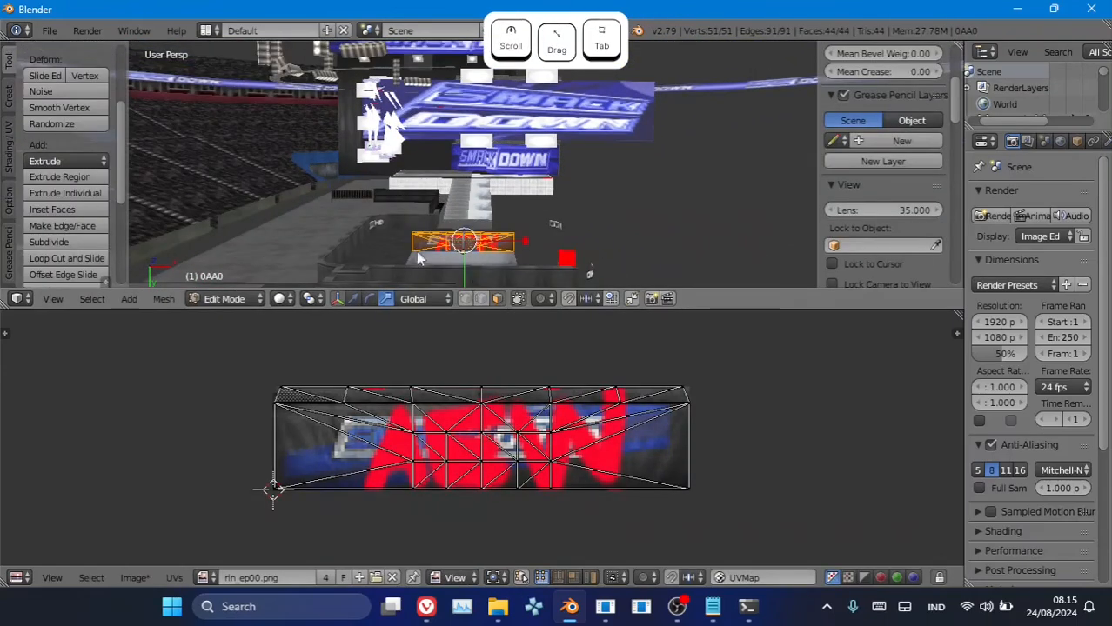
key("Tab")
key("Tab")
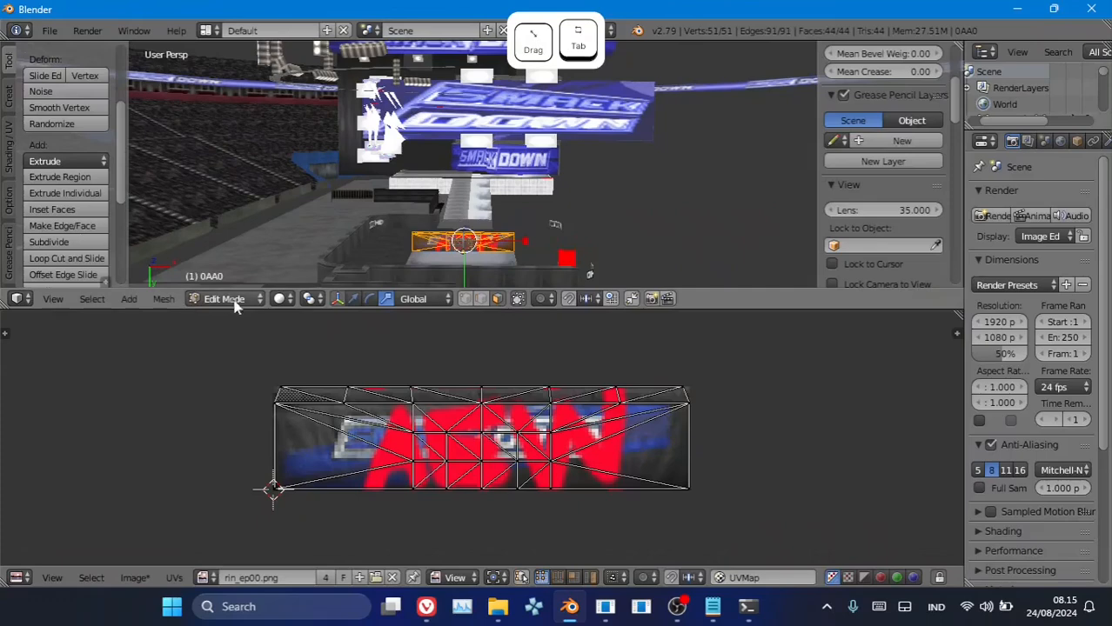
left_click(222, 300)
left_click(235, 278)
scroll(487, 274, "up", 2)
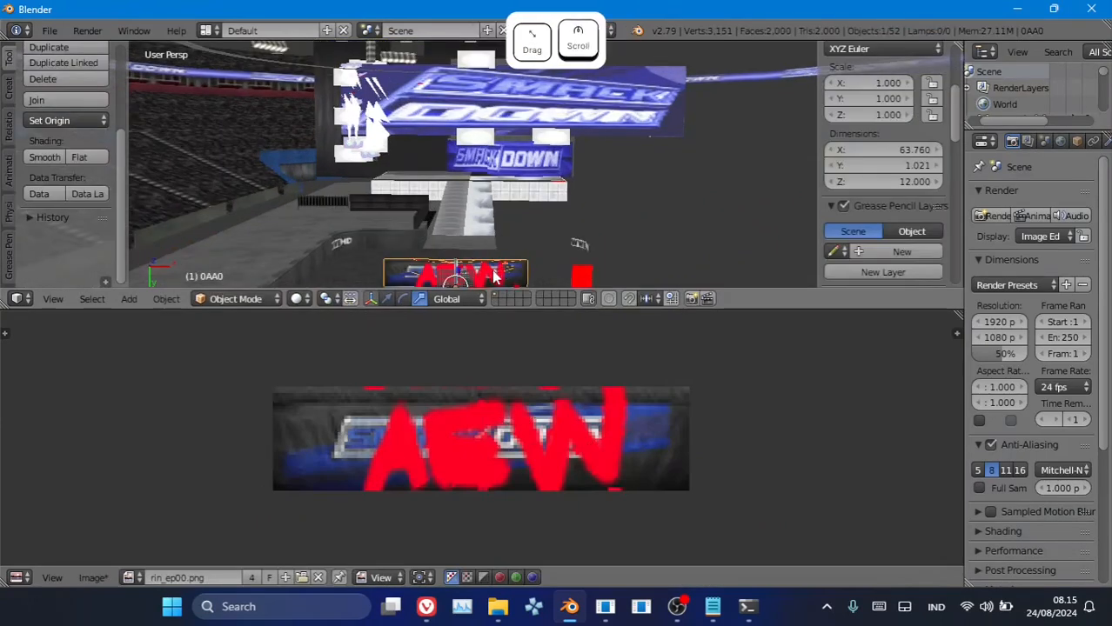
- Hide the painted banner, then select mesh 03BE behind it and check its UV map
key("h")
right_click(496, 273)
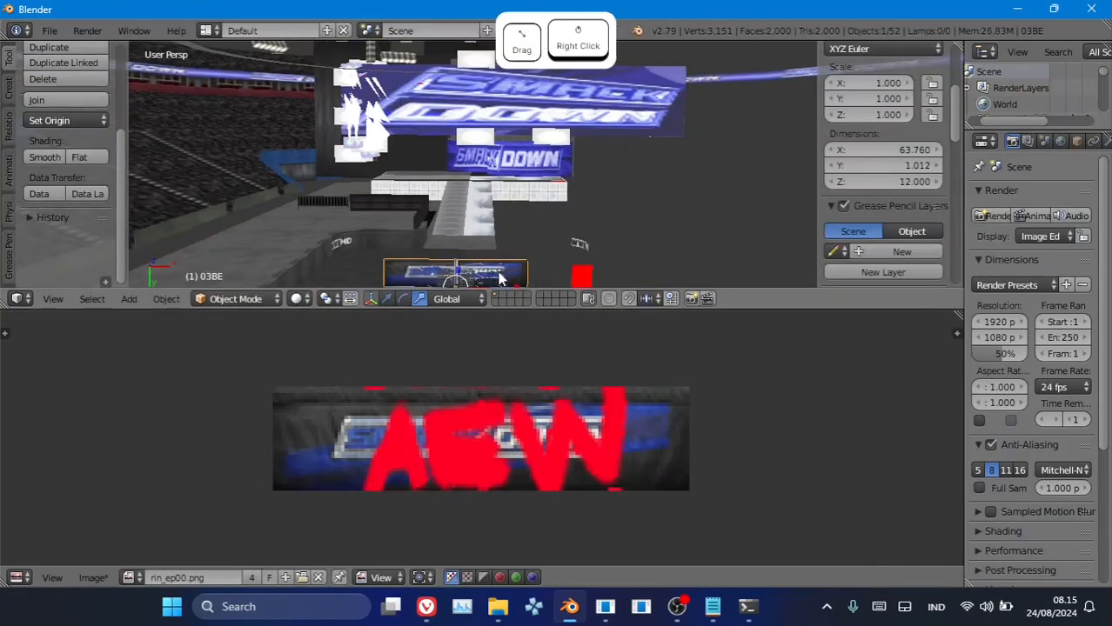
key("Tab")
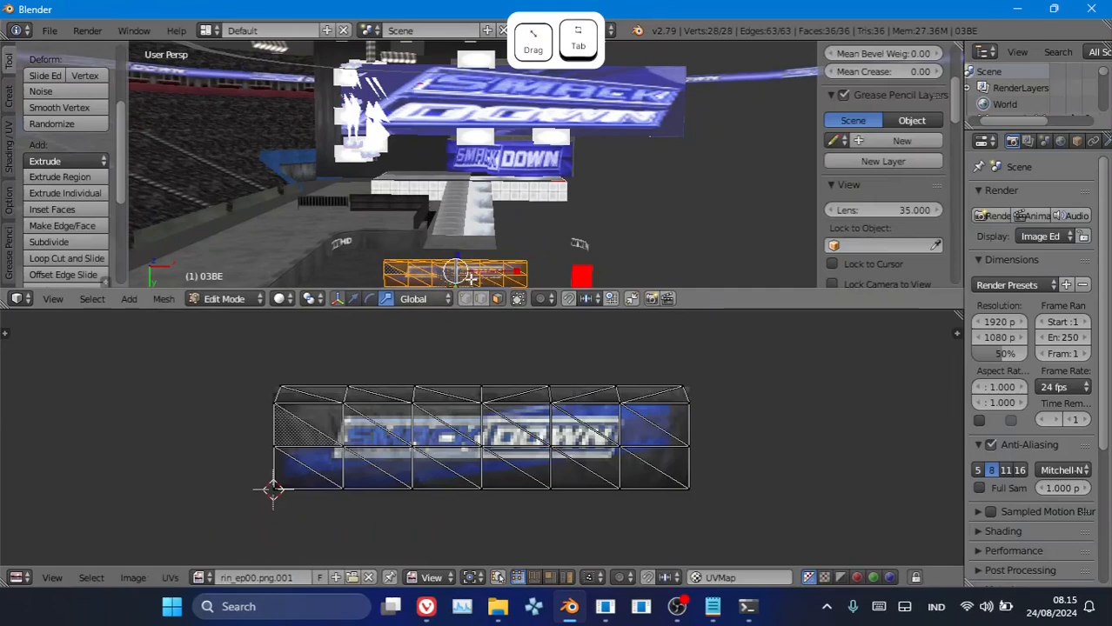
key("Tab")
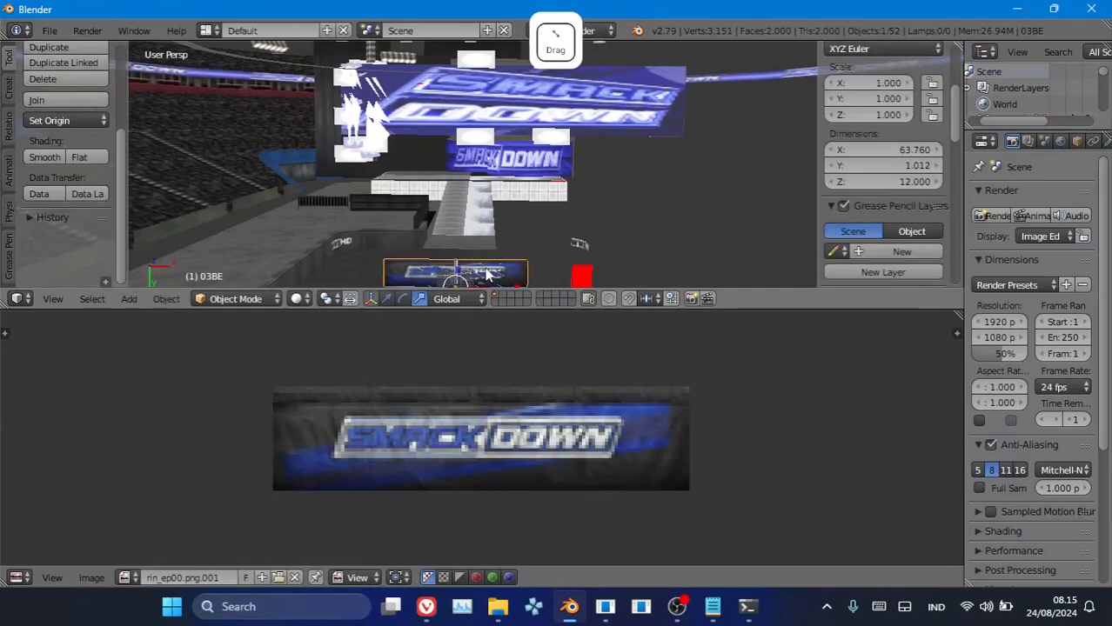
- Hide banner 03BE, then select WWE.COM banner mesh 03BA behind it and check its UV map on the rin_ep01 texture
key("h")
right_click(486, 273)
key("Tab")
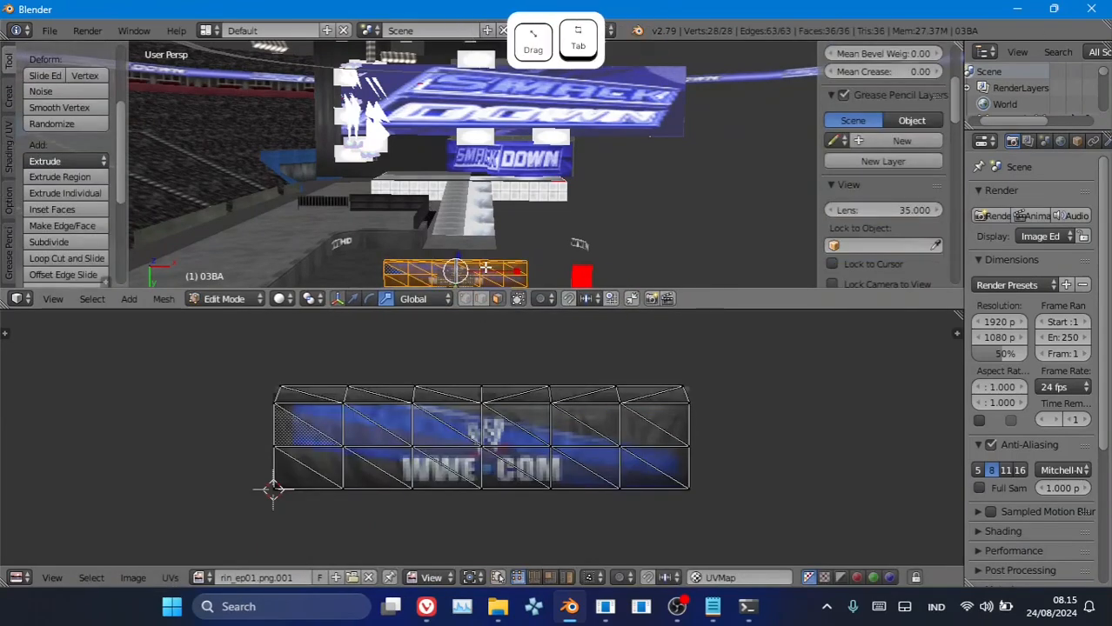
key("Tab")
key("Tab")
middle_click_drag(481, 258, 452, 128, "shift")
key("Tab")
scroll(432, 163, "up", 11)
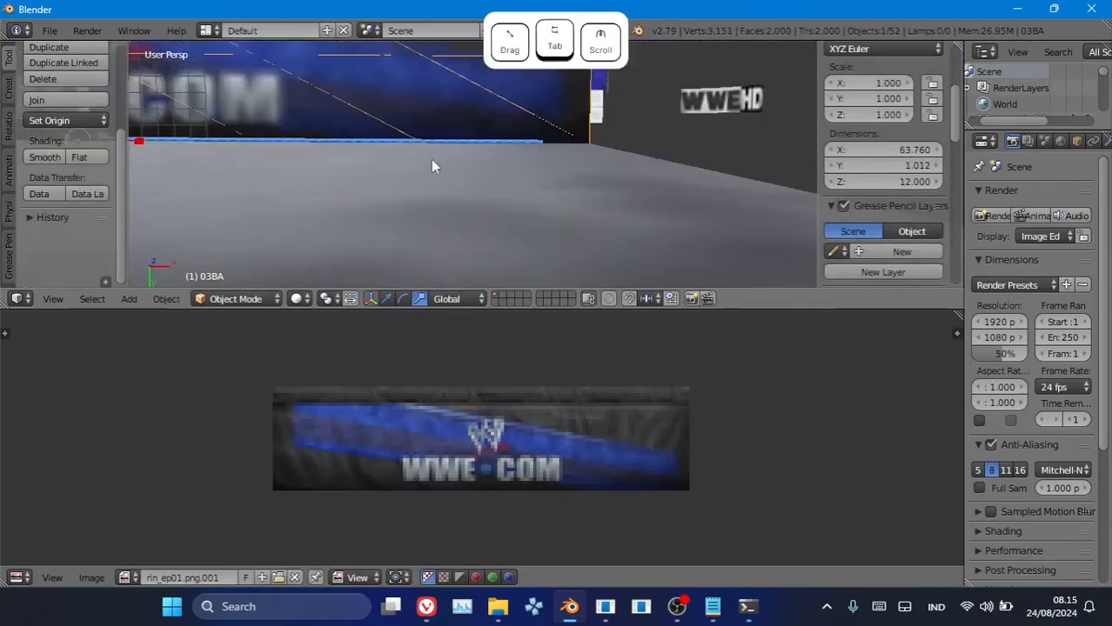
- Switch banner 03BA to Texture Paint mode and paint a large red X over the WWE.COM logo
scroll(431, 163, "down", 11)
left_click(432, 162, "shift")
middle_click_drag(431, 162, 469, 134, "shift")
scroll(446, 207, "up", 3)
left_click(228, 298)
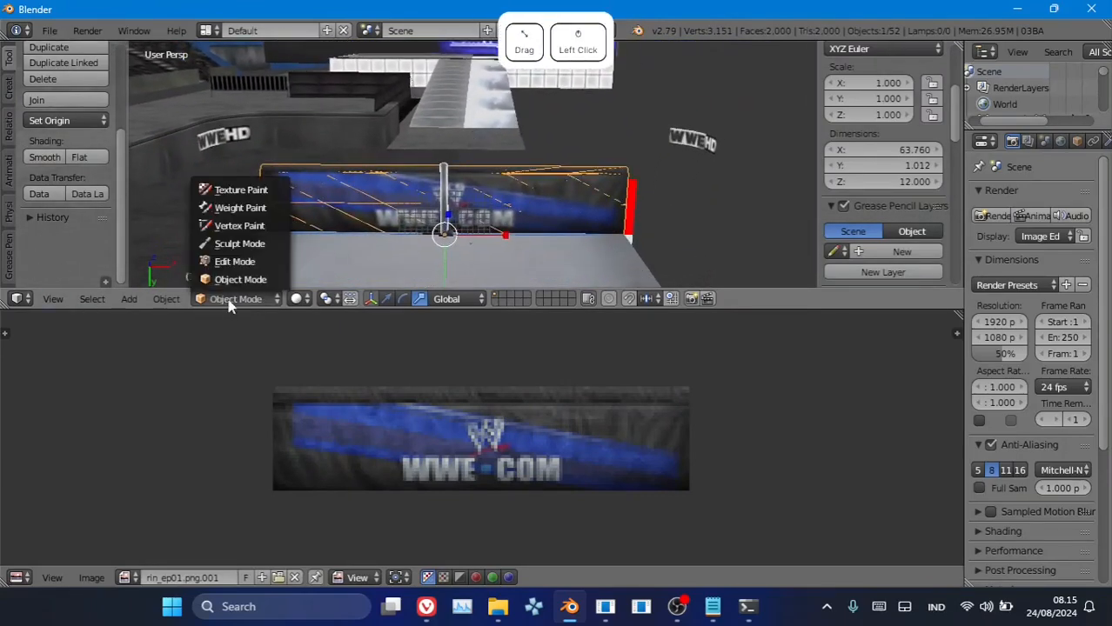
left_click(241, 190)
left_click_drag(485, 215, 488, 185)
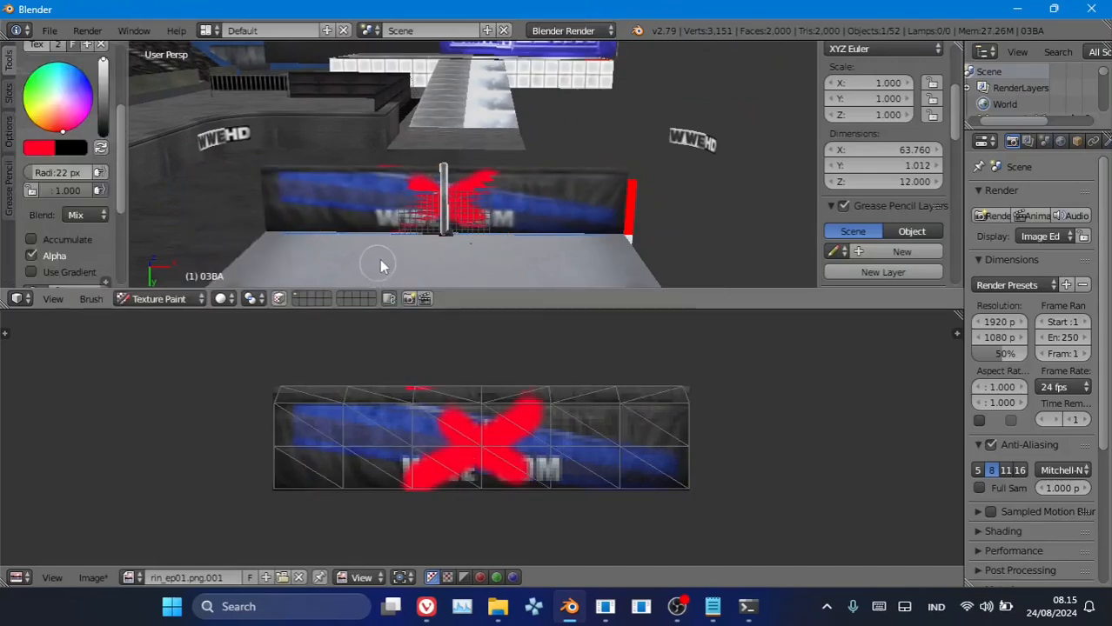
key("Tab")
key("Tab")
- Select the SmackDown sign mesh 004D above the stage entrance and switch it to Texture Paint mode
middle_click_drag(485, 182, 509, 211)
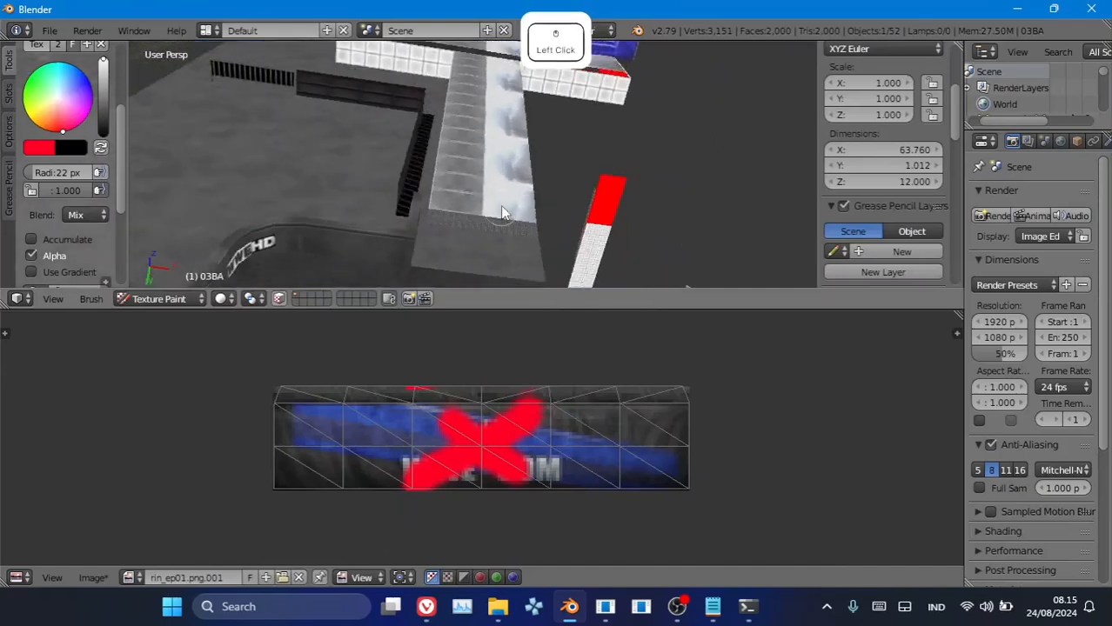
middle_click_drag(496, 143, 461, 329, "shift")
scroll(464, 265, "up", 3)
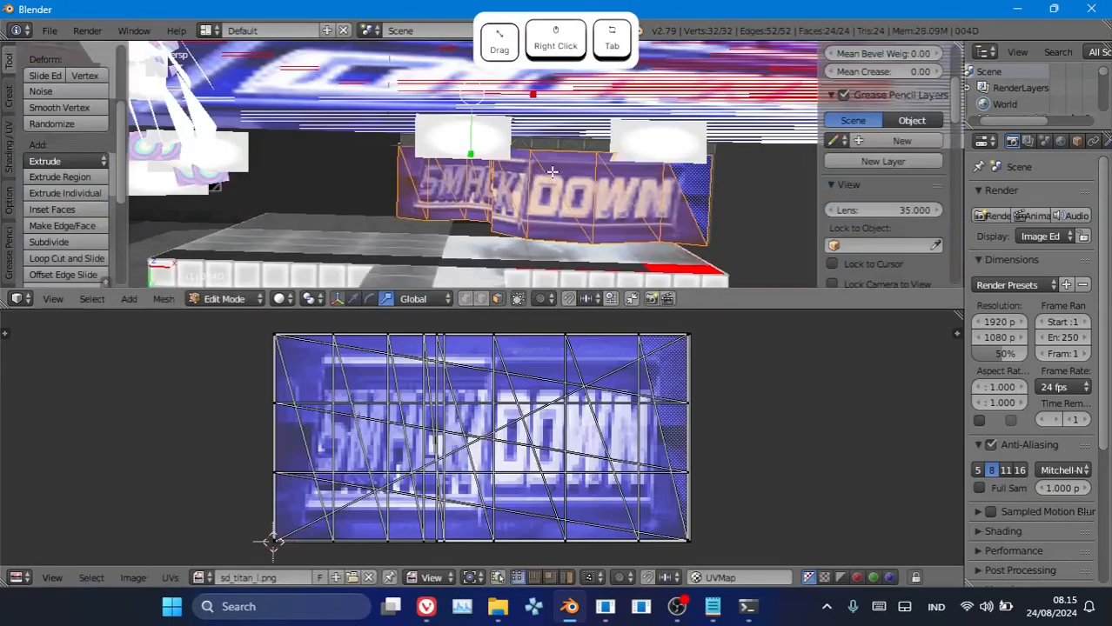
scroll(298, 281, "up", 2)
left_click(200, 299)
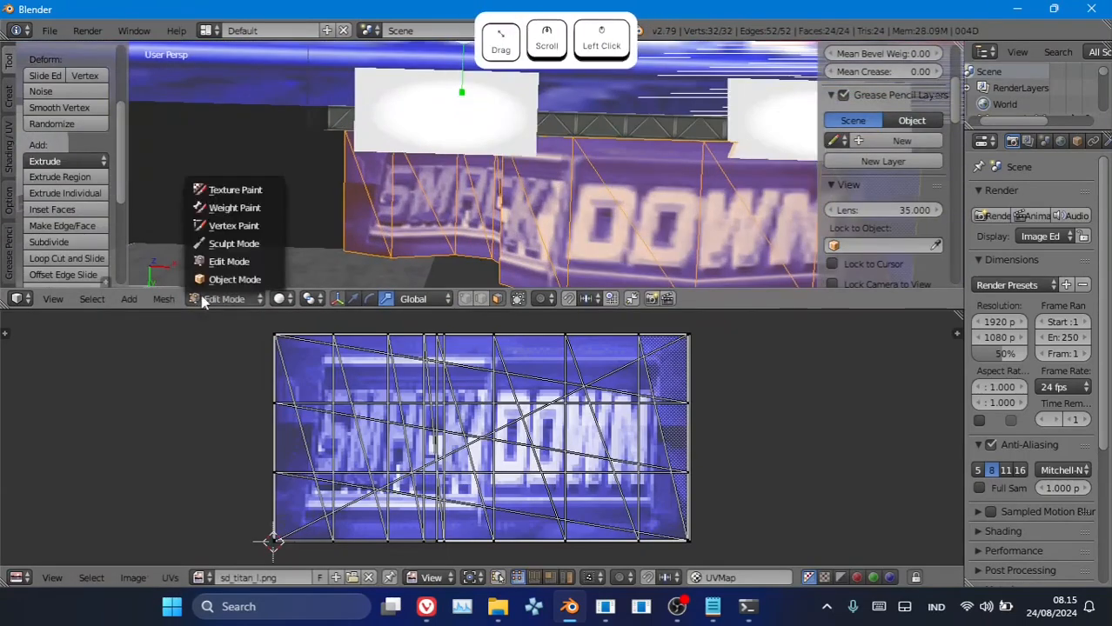
left_click(202, 299)
left_click(202, 299)
left_click(235, 191)
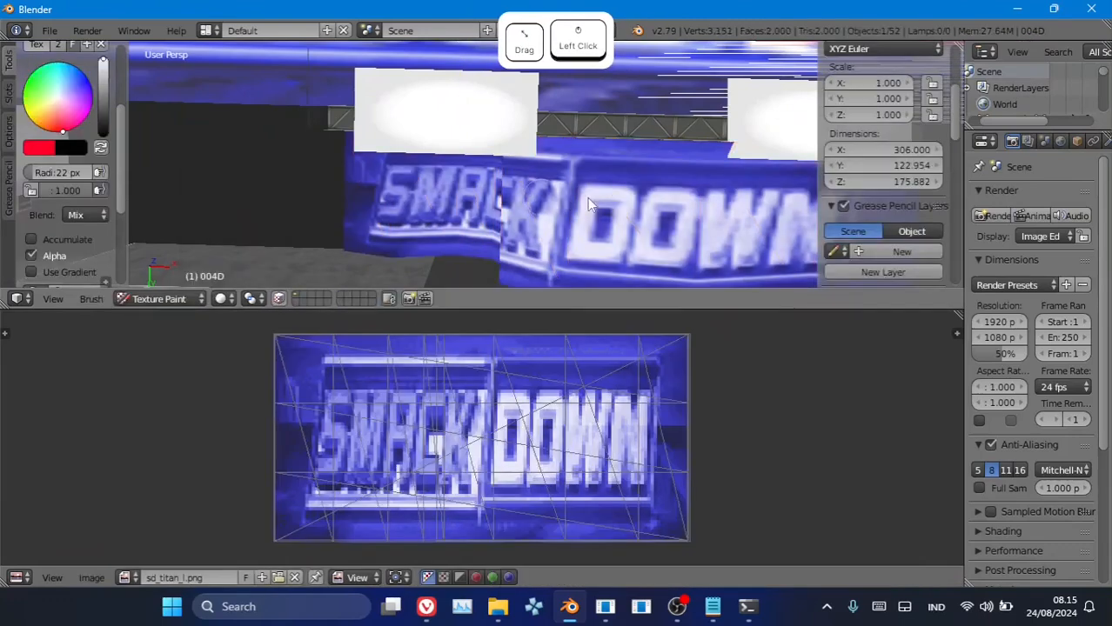
- Paint a red curved stroke shaped like a question mark across sign 004D and return to Object Mode
scroll(487, 208, "down", 2)
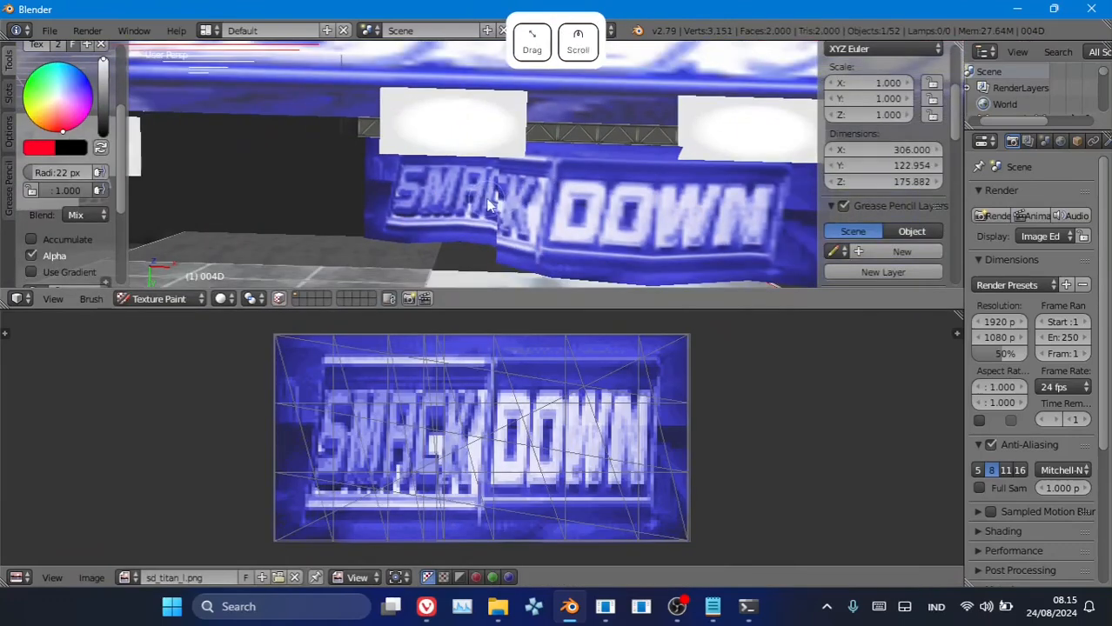
mouse_move(461, 215)
left_mouse_down()
mouse_move(576, 197)
mouse_move(541, 233)
mouse_move(547, 262)
mouse_move(461, 252)
left_mouse_up()
key("Tab")
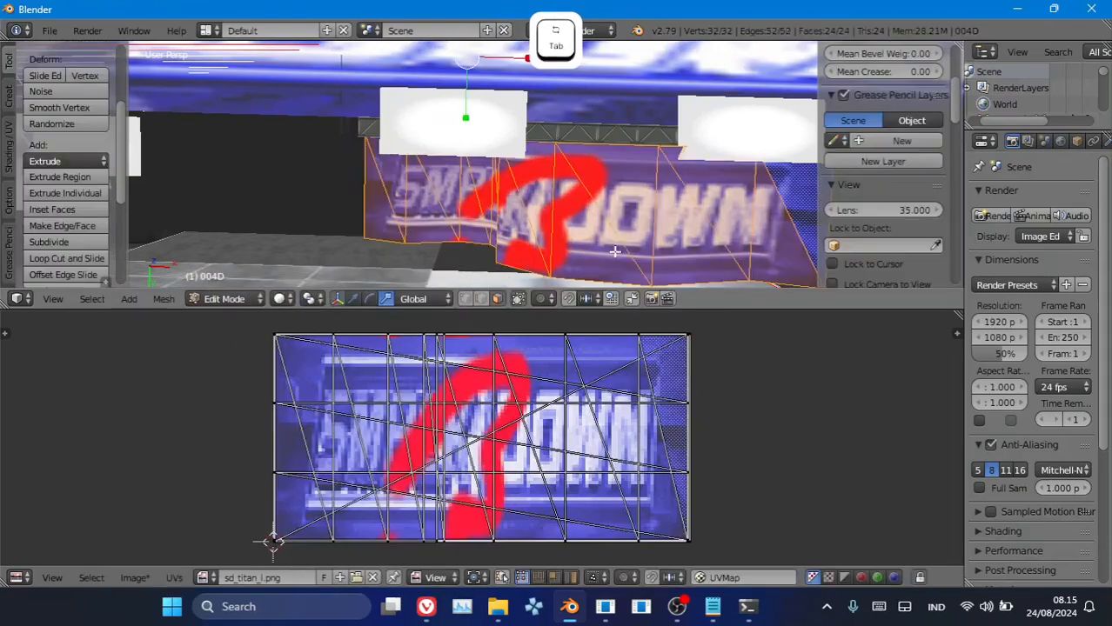
key("Tab")
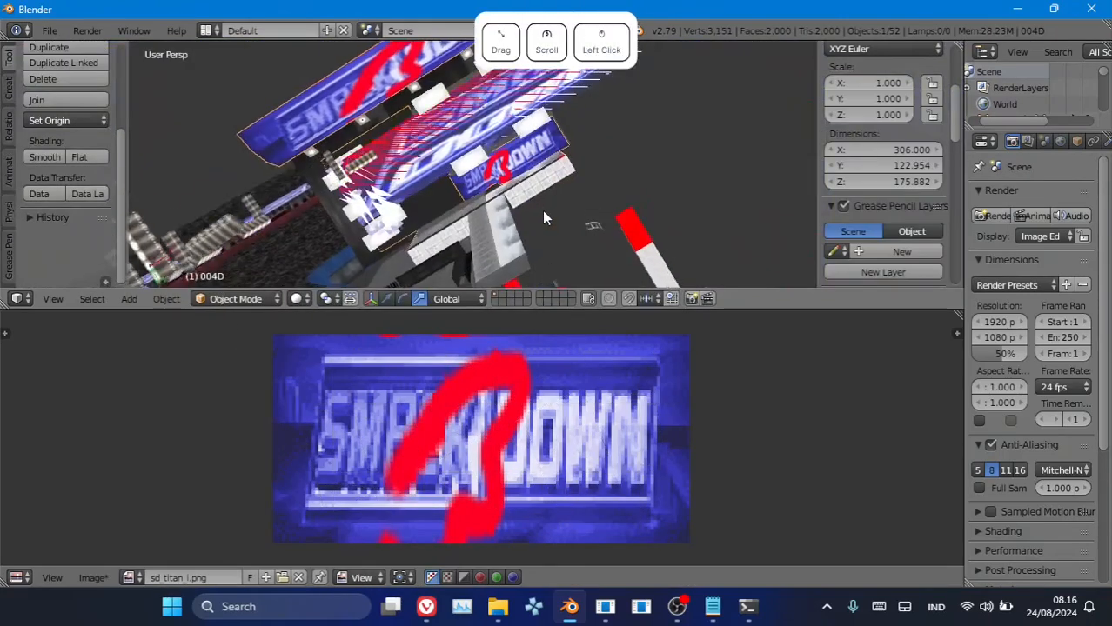
- Paint large red letters starting with "NO M" across the big SmackDown sign mesh 004E in Texture Paint mode
mouse_move(542, 211)
middle_mouse_down()
mouse_move(575, 213)
mouse_move(560, 199)
middle_mouse_up()
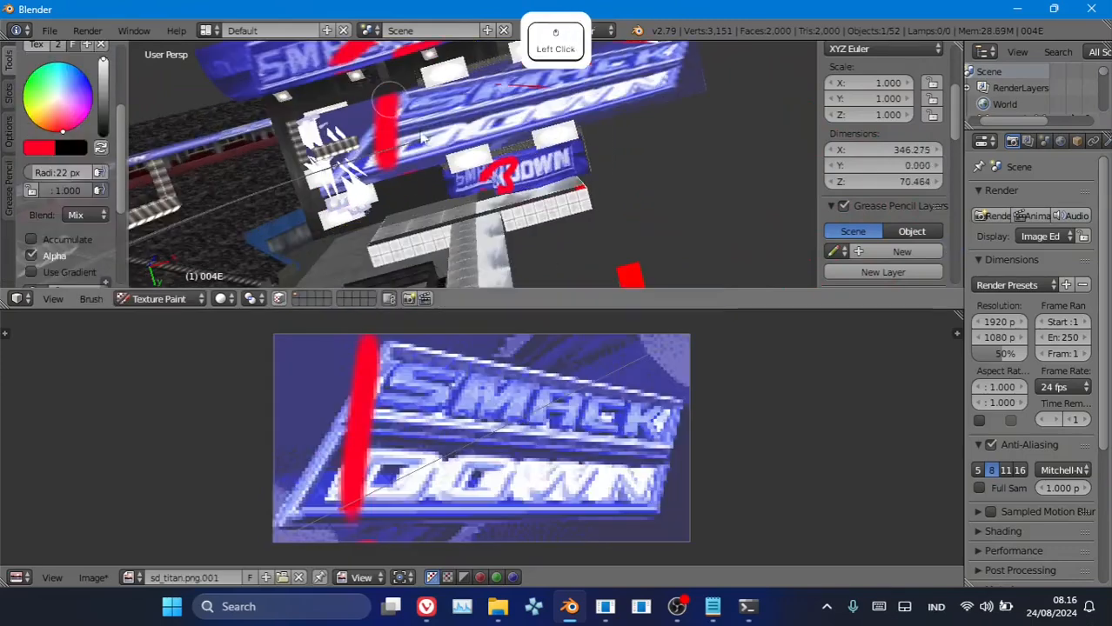
mouse_move(387, 161)
left_mouse_down()
mouse_move(448, 87)
mouse_move(511, 98)
left_mouse_up()
left_click(499, 77)
mouse_move(566, 67)
left_mouse_down()
mouse_move(569, 122)
mouse_move(618, 100)
mouse_move(648, 52)
mouse_move(671, 87)
mouse_move(714, 73)
left_mouse_up()
scroll(591, 174, "down", 4)
key("Tab")
key("Tab")
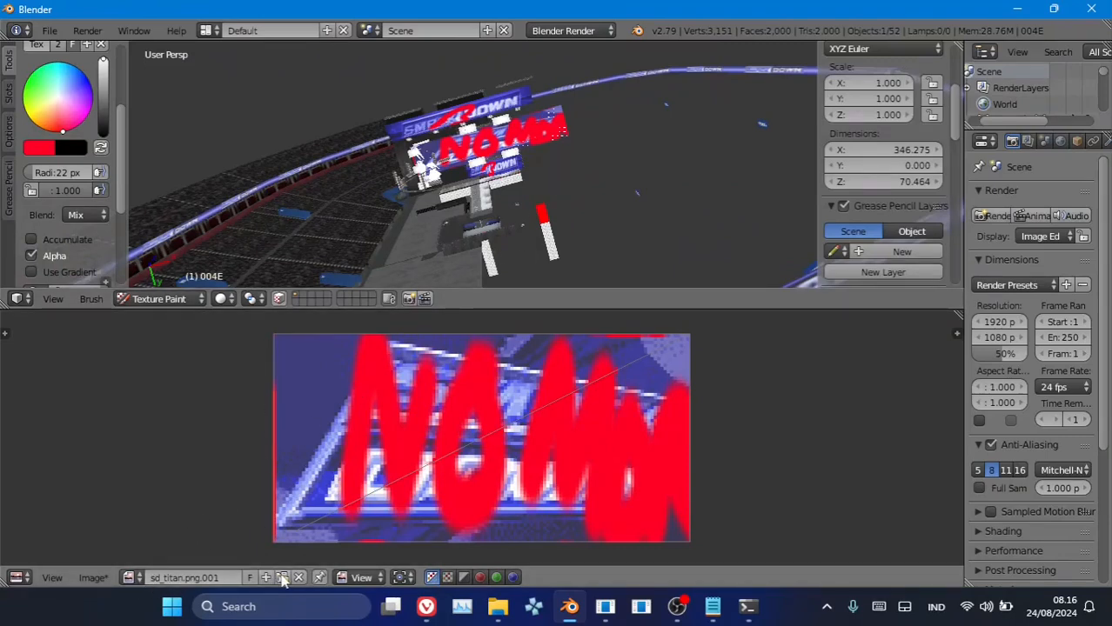
left_click(93, 578)
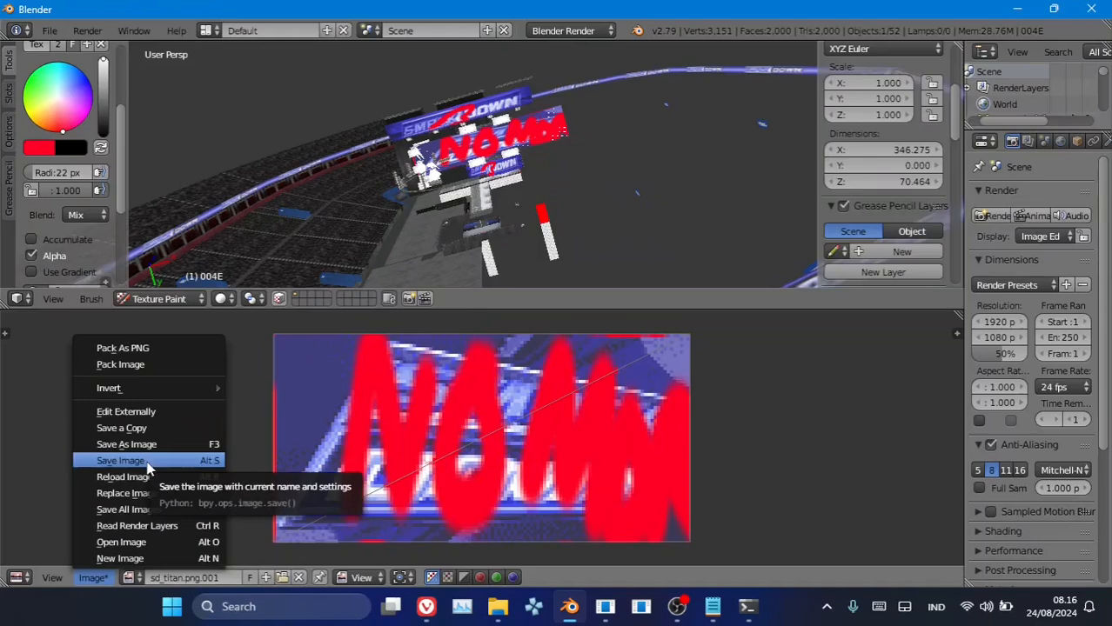
left_click(149, 446)
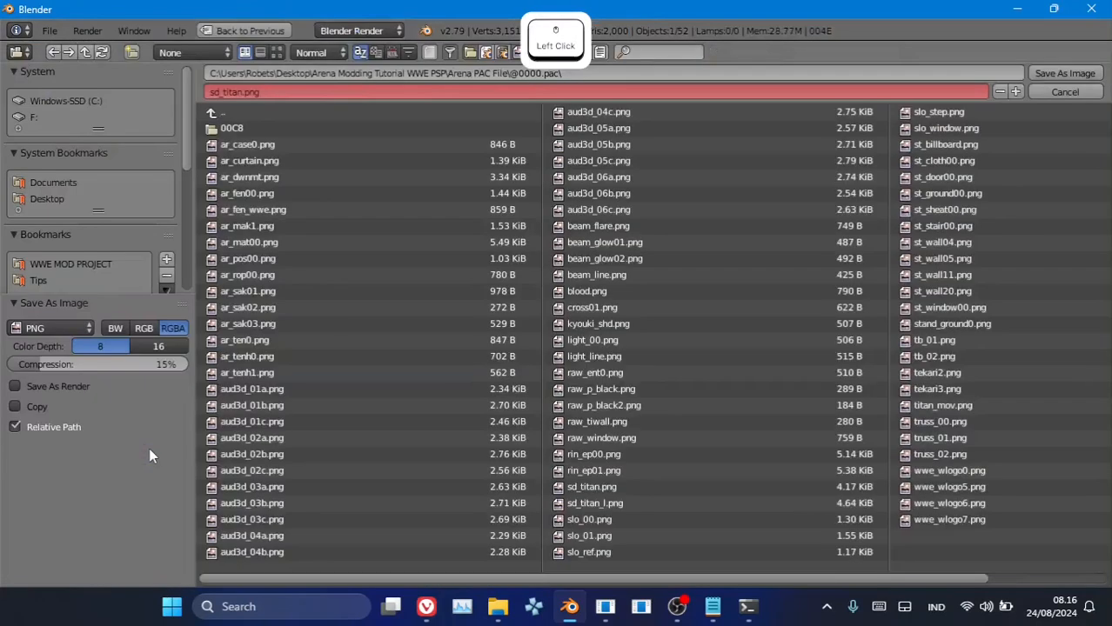
left_click(1092, 76)
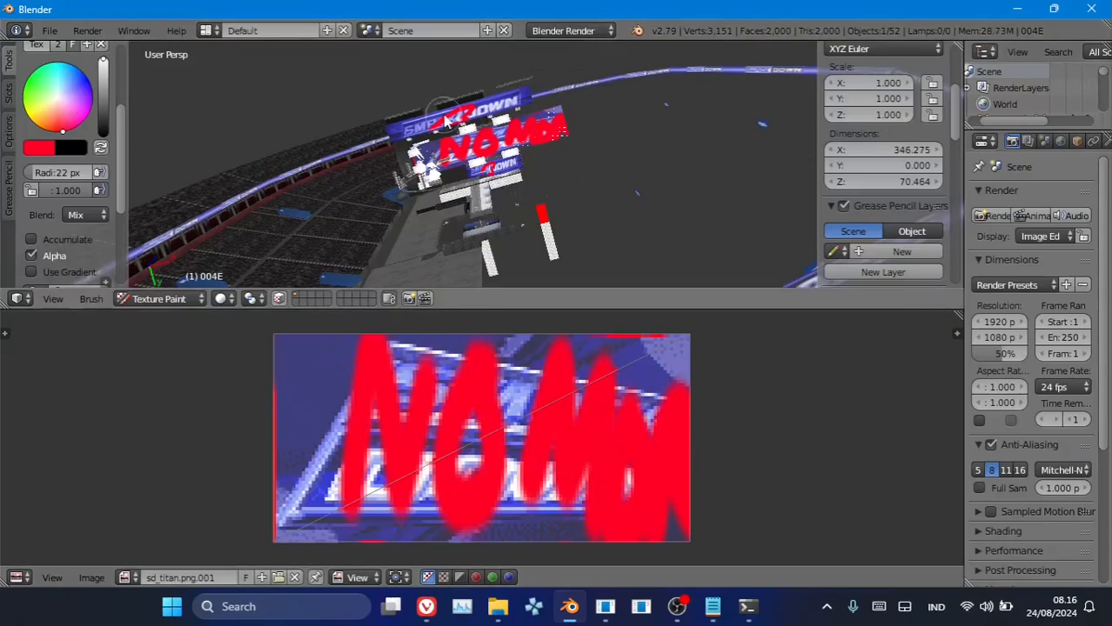
left_click(166, 298)
left_click(188, 279)
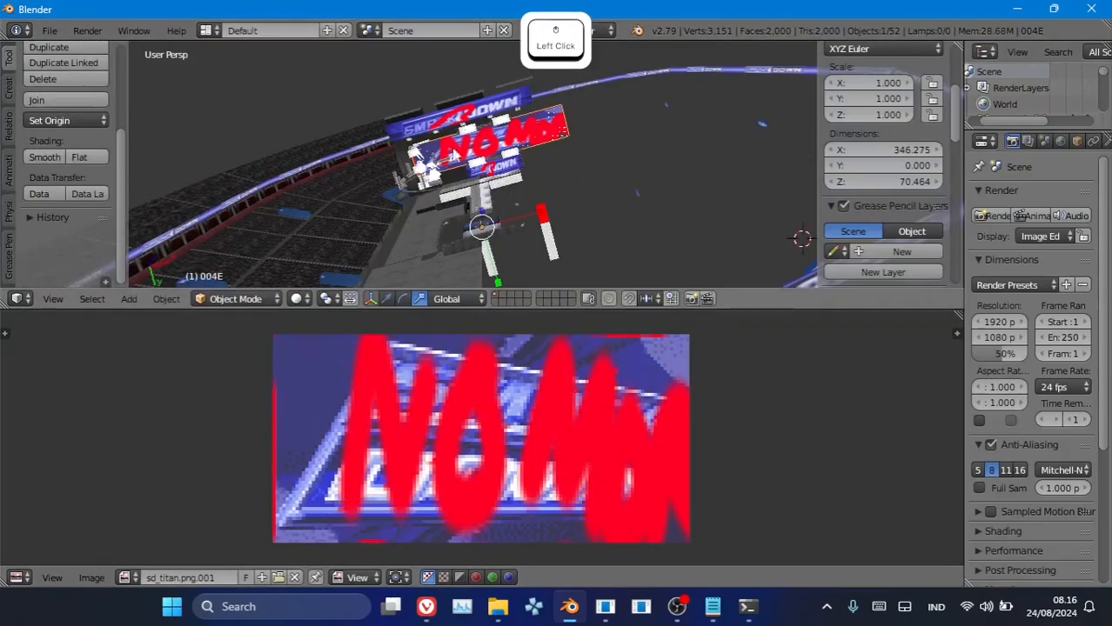
right_click(471, 112)
key("Tab")
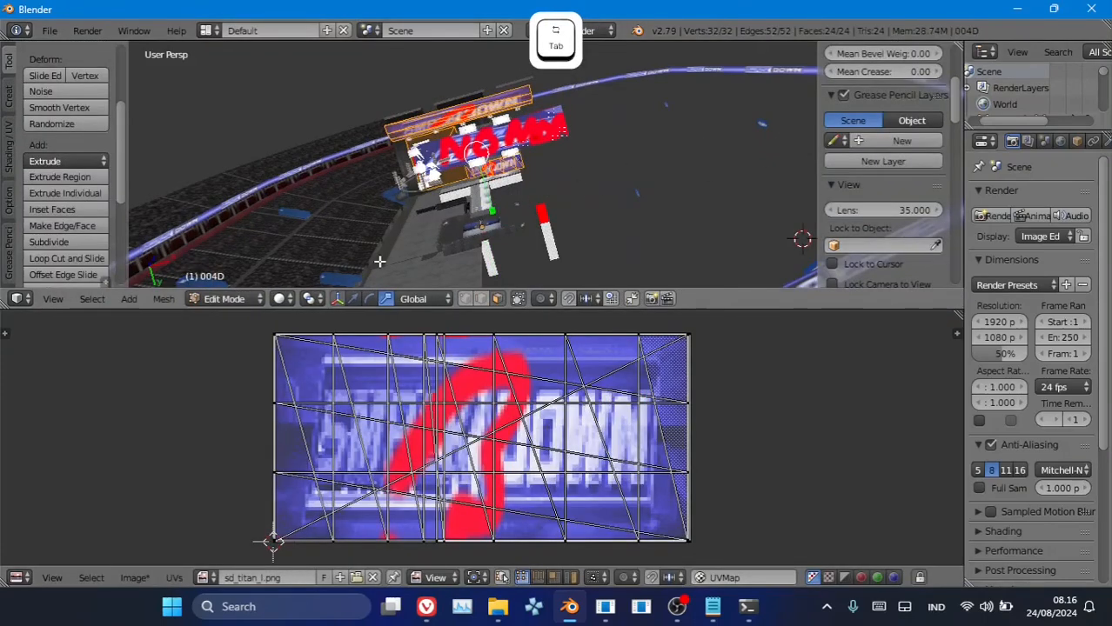
left_click(137, 579)
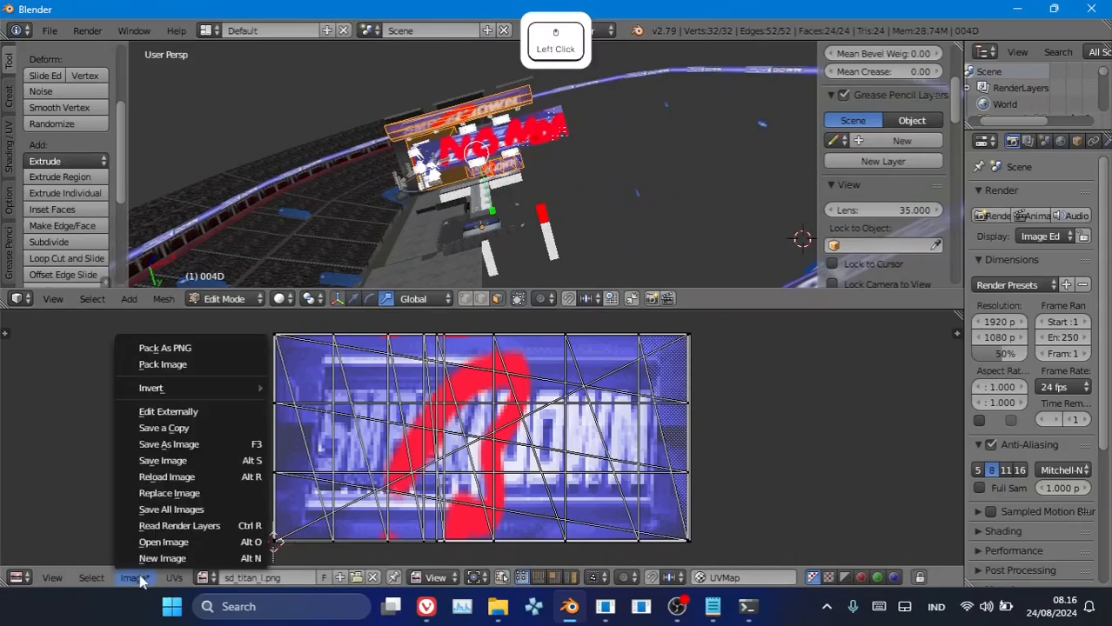
left_click(174, 444)
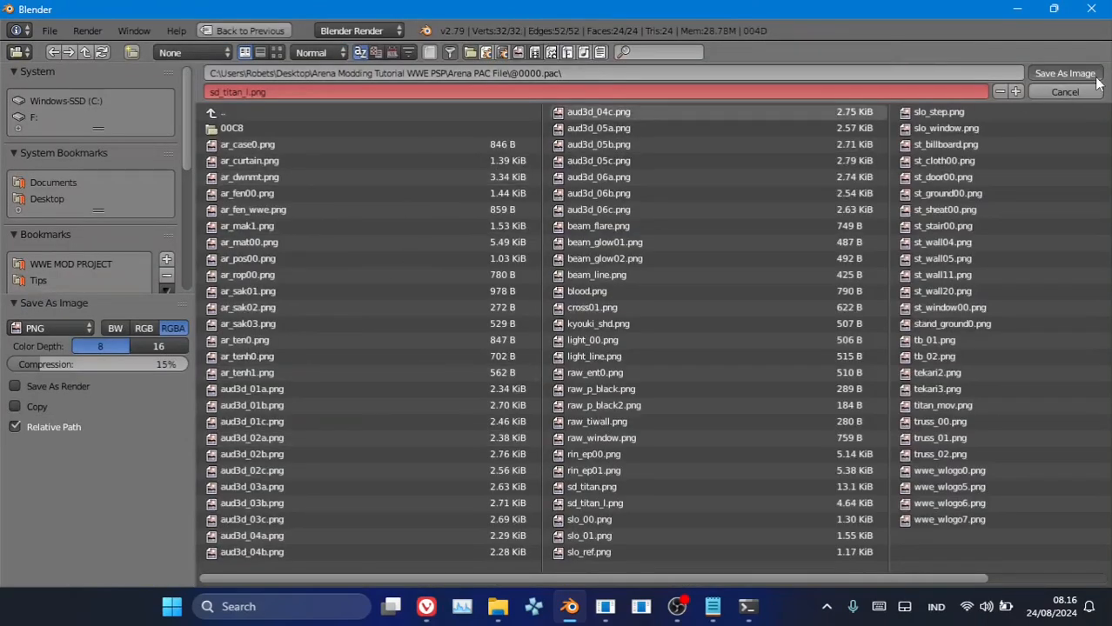
left_click(1065, 73)
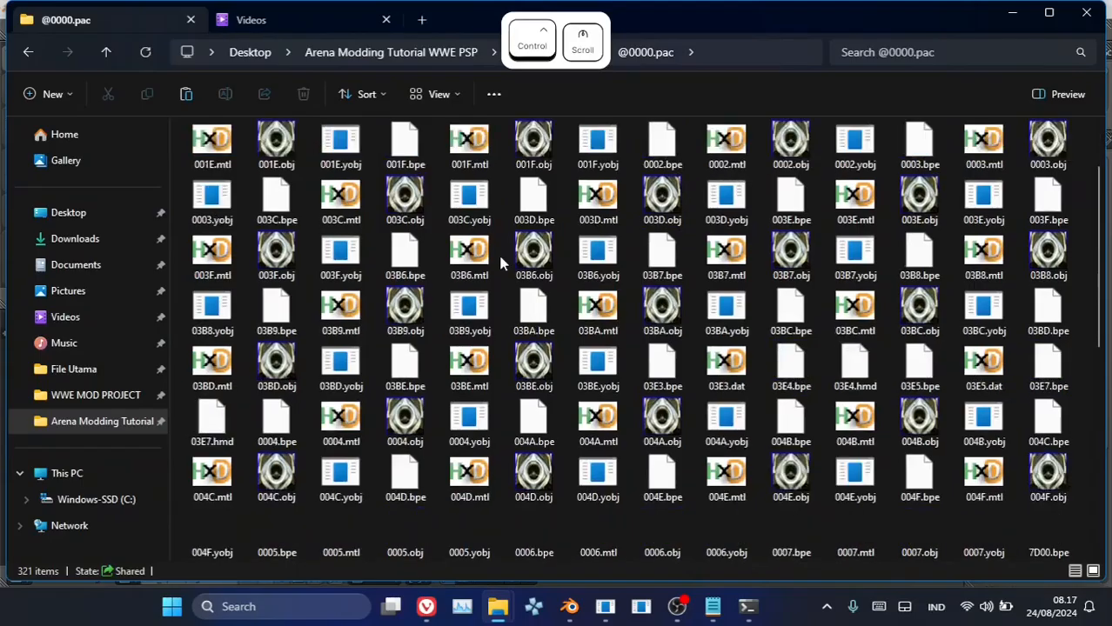
scroll(500, 252, "down", 15)
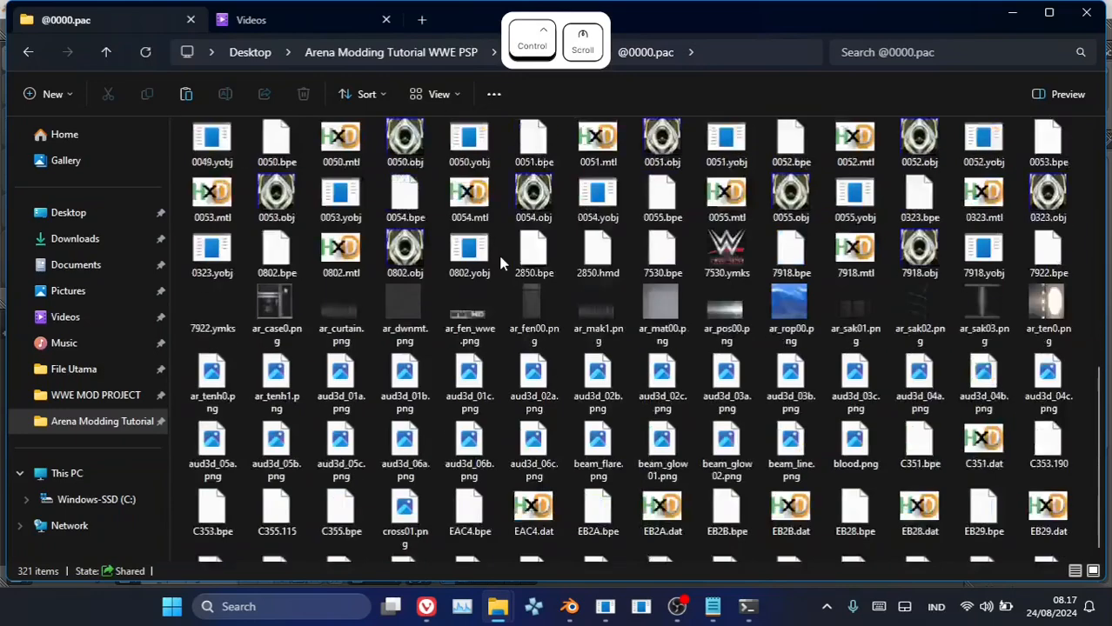
left_click(919, 396)
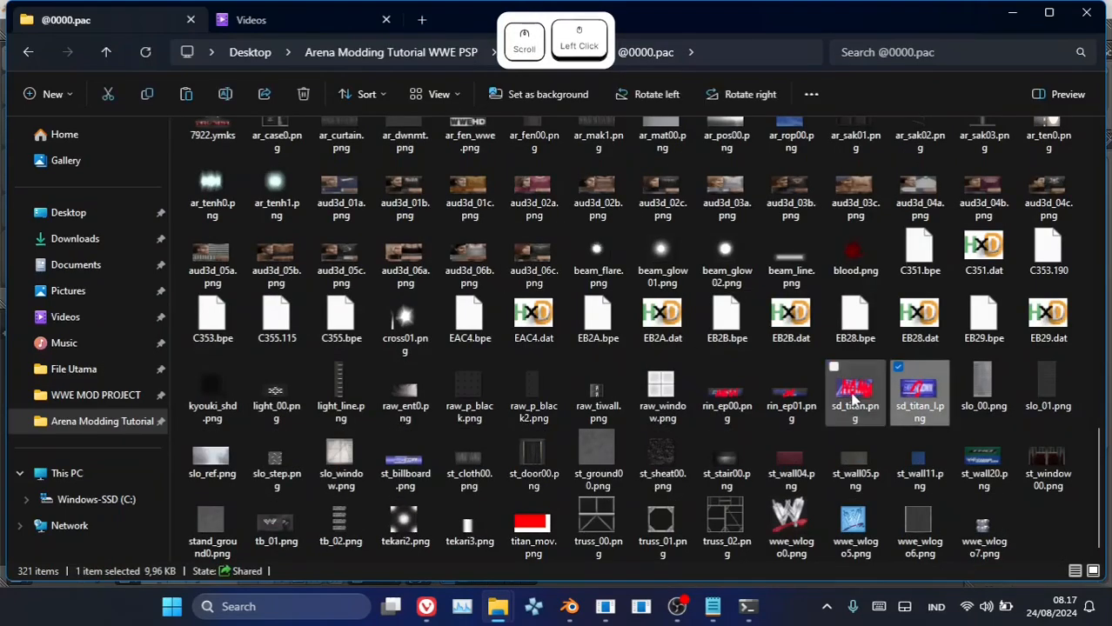
left_click(855, 395)
left_click(722, 408)
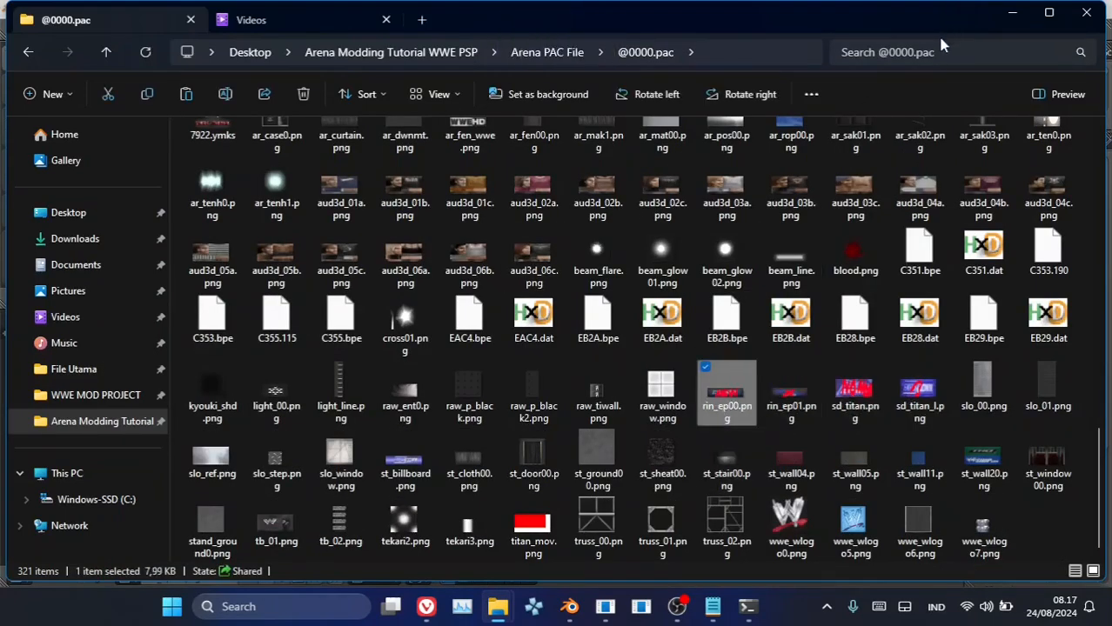
left_click(921, 54)
type("png")
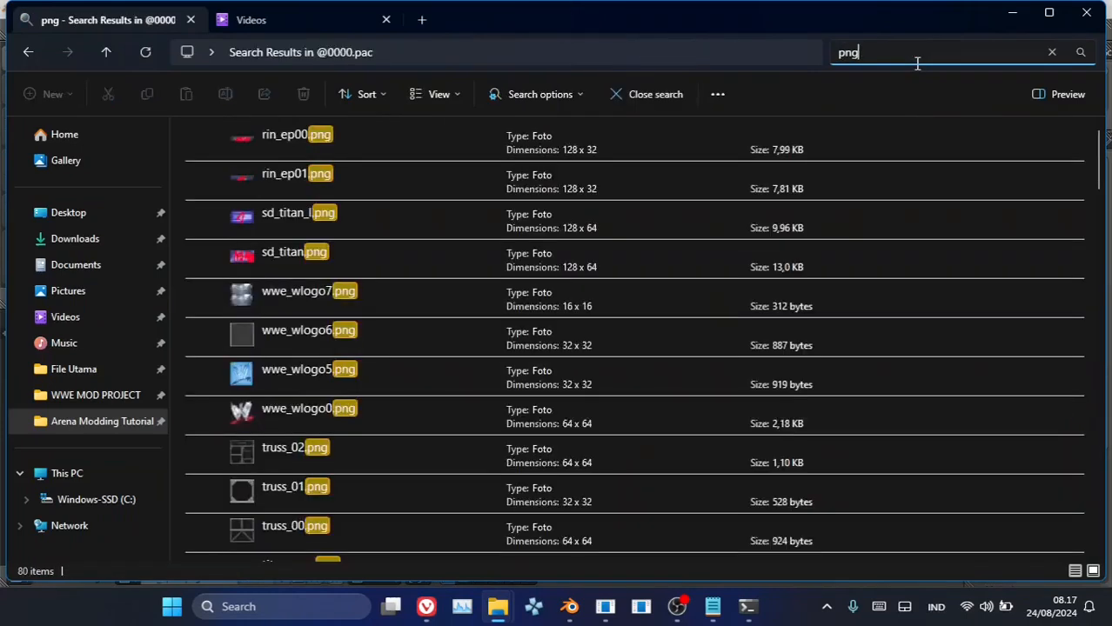
key("ctrl+a")
left_click(415, 320)
key("ctrl+a")
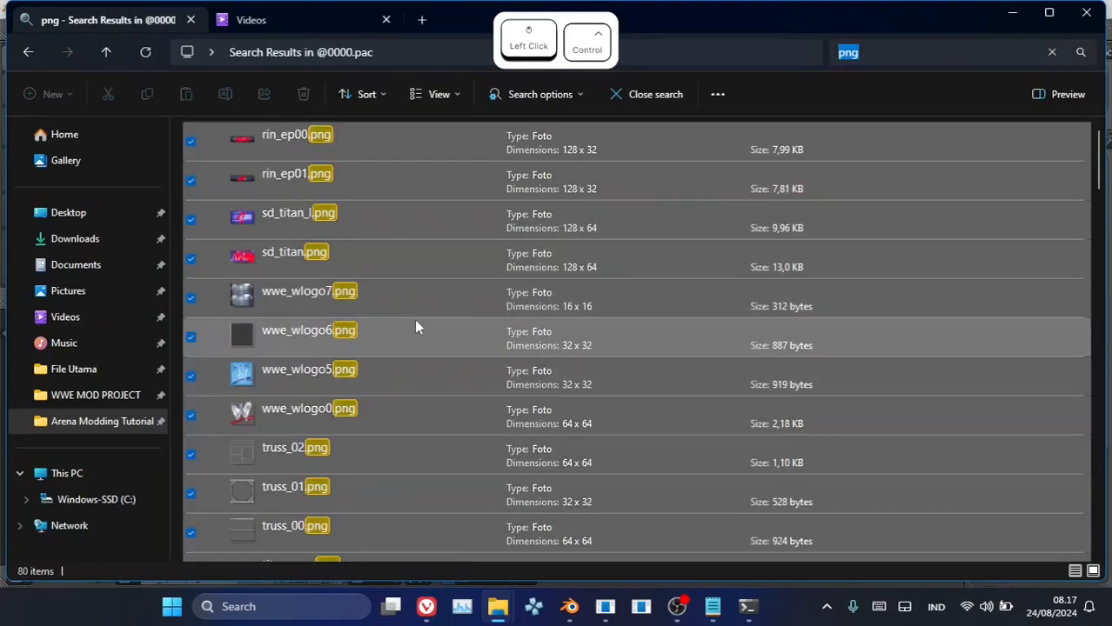
scroll(414, 319, "down", 5)
scroll(415, 326, "down", 15)
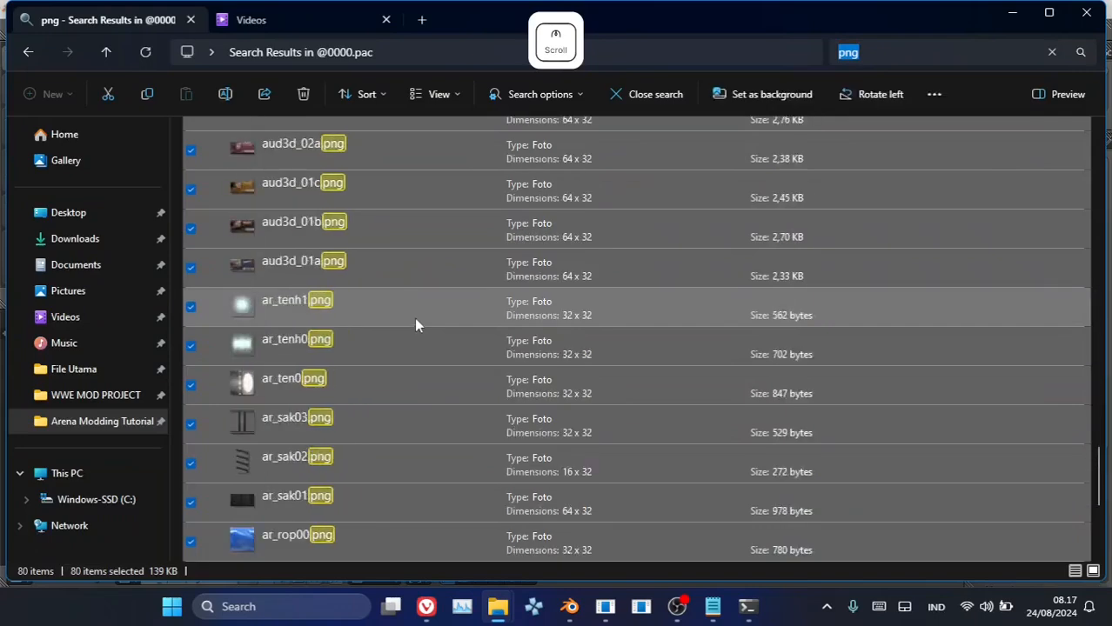
scroll(415, 327, "up", 3)
scroll(415, 326, "up", 18)
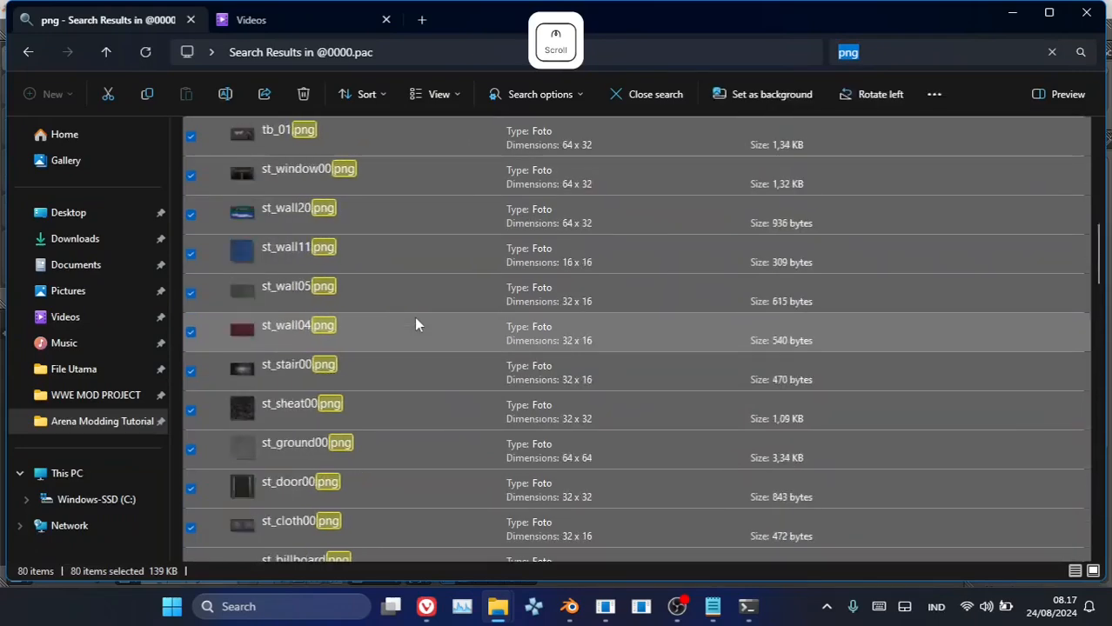
scroll(414, 316, "up", 2)
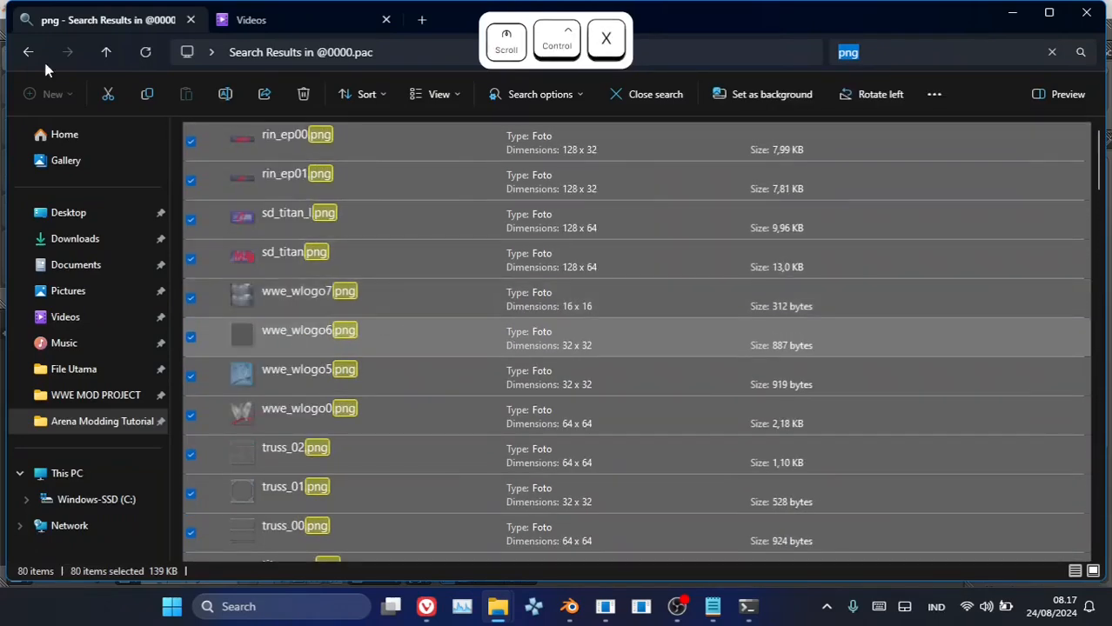
left_click(32, 59)
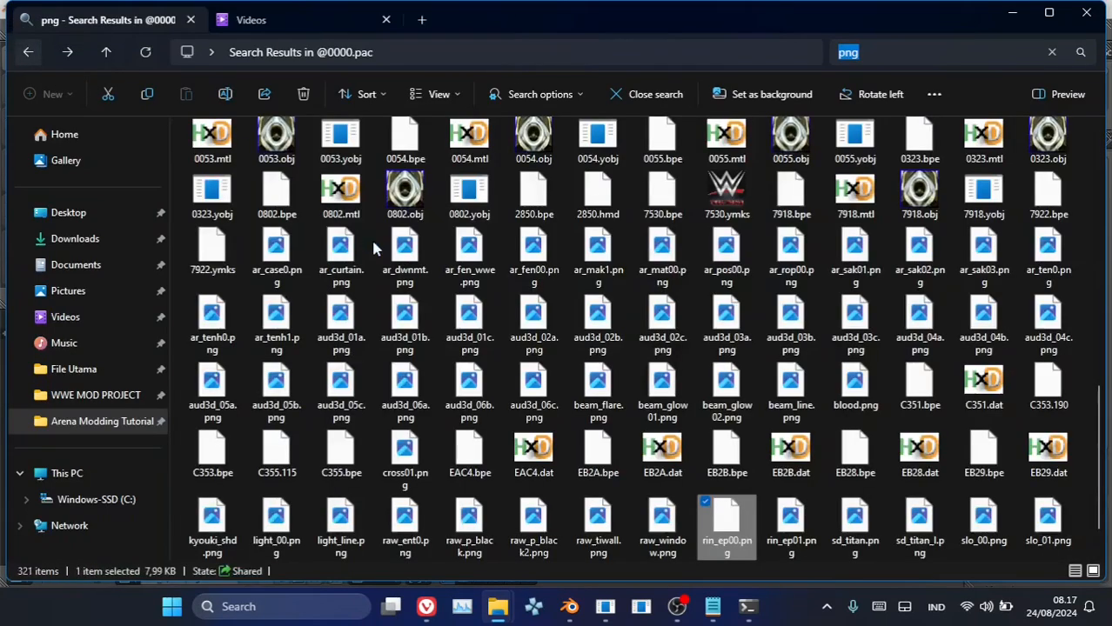
scroll(373, 247, "up", 5)
double_click(214, 161)
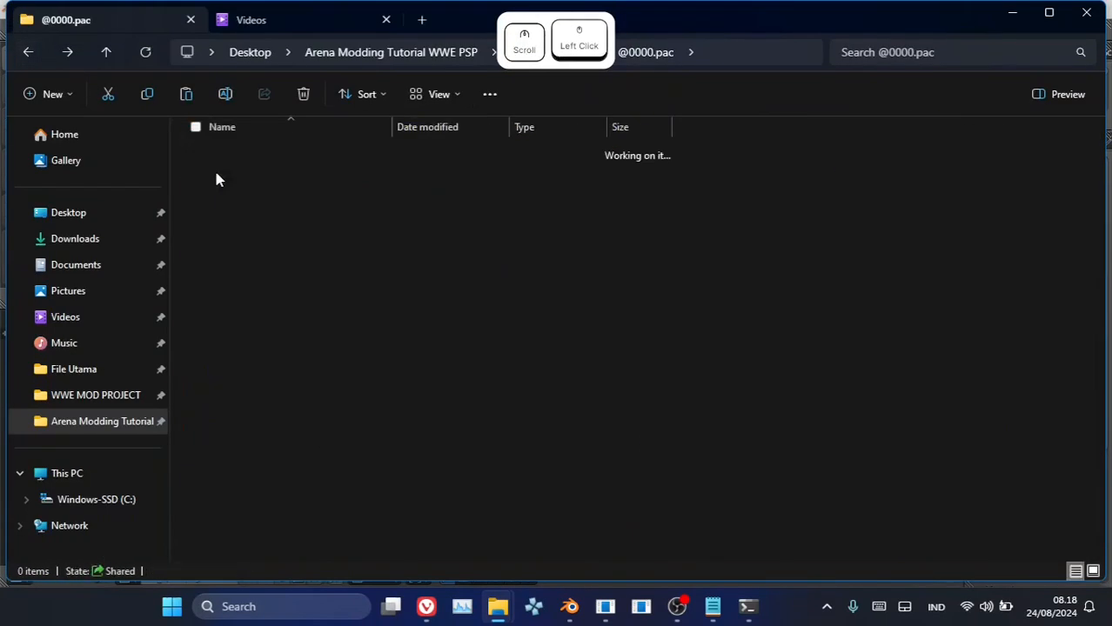
left_click(237, 159)
double_click(240, 163)
key("ctrl+v")
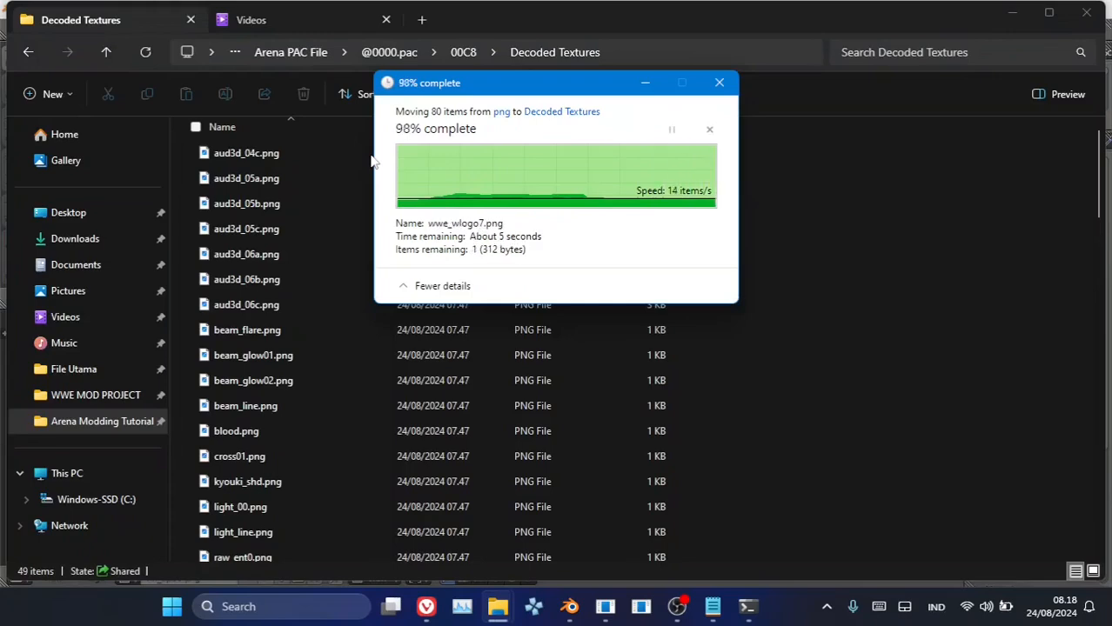
key("ctrl+a")
scroll(278, 249, "up", 2, "ctrl")
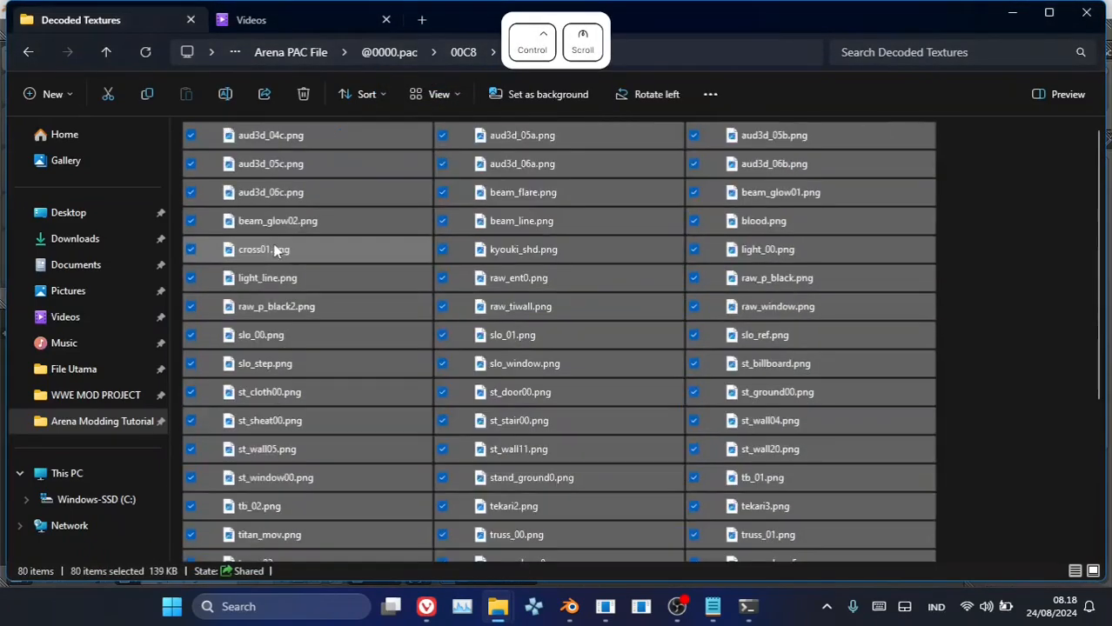
scroll(277, 250, "up", 3, "ctrl")
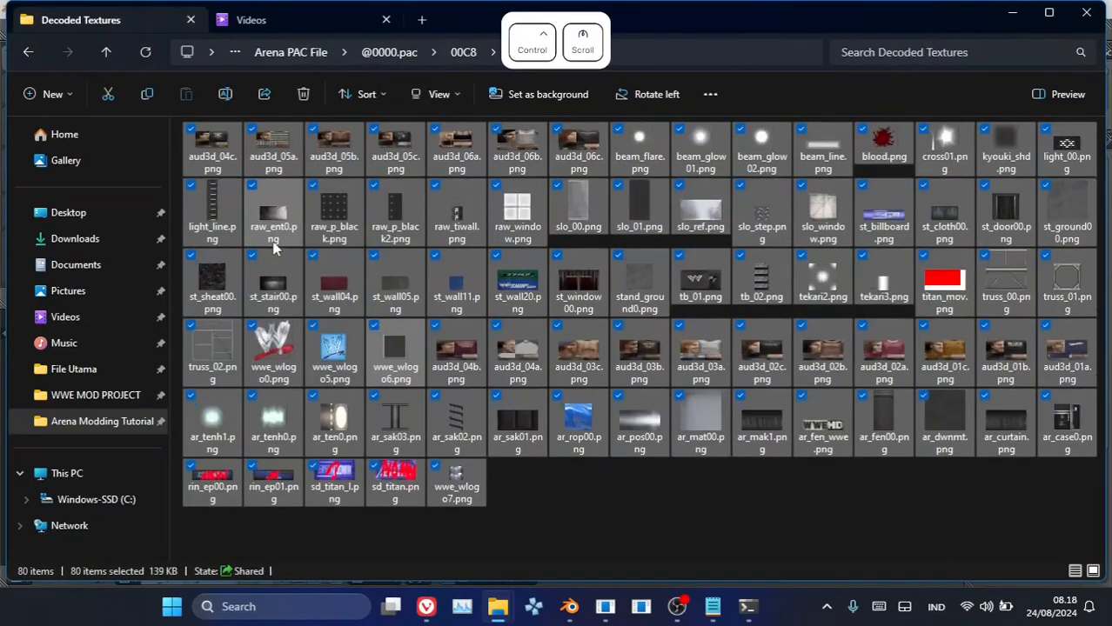
left_click(679, 487)
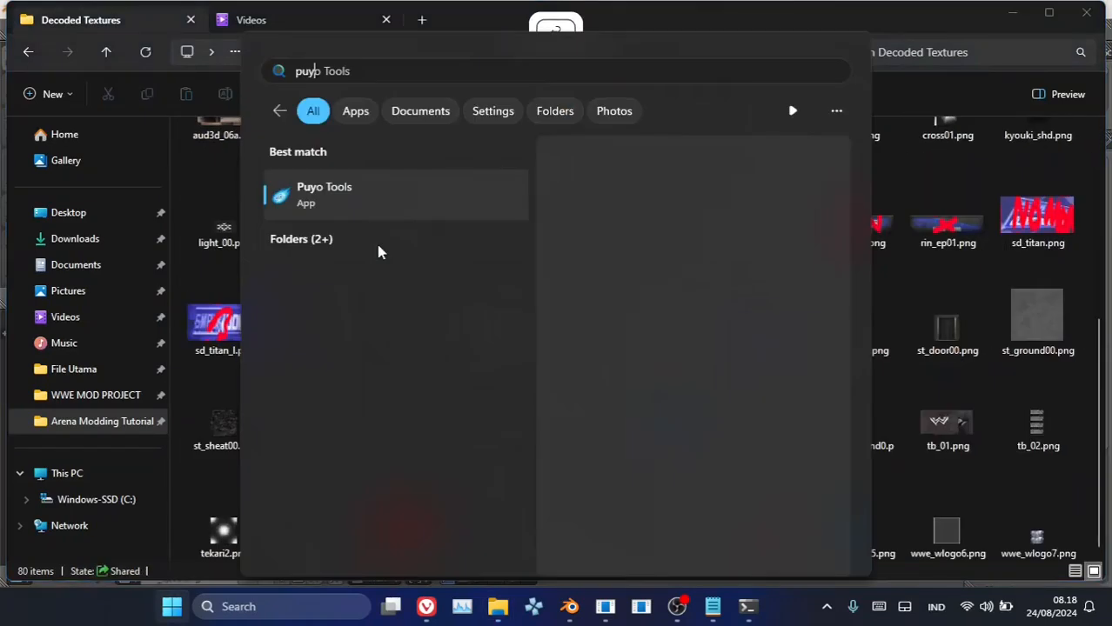
- Open the Puyo Tools texture encoder and set the format to GIM with 4-bit Indexed data and an ARGB8888 palette
key("Return")
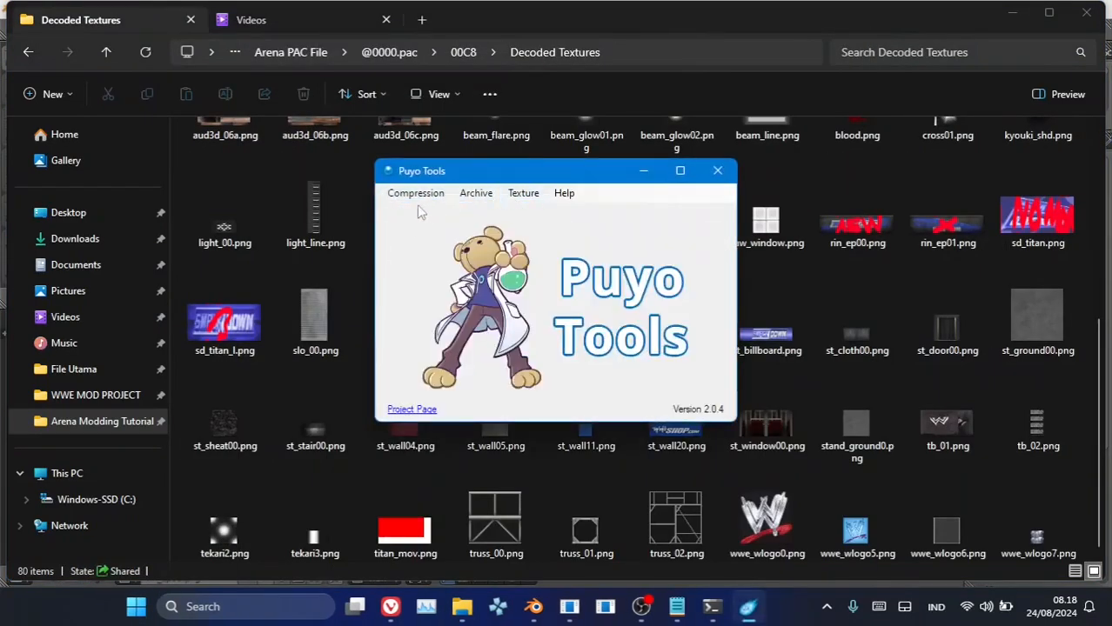
left_click(419, 195)
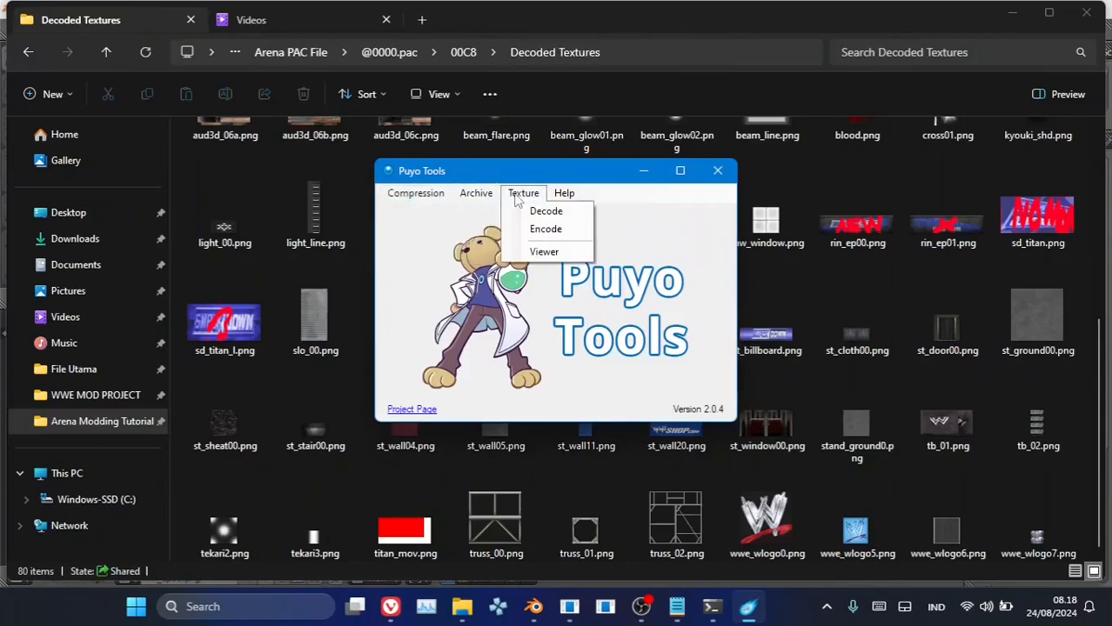
left_click(535, 229)
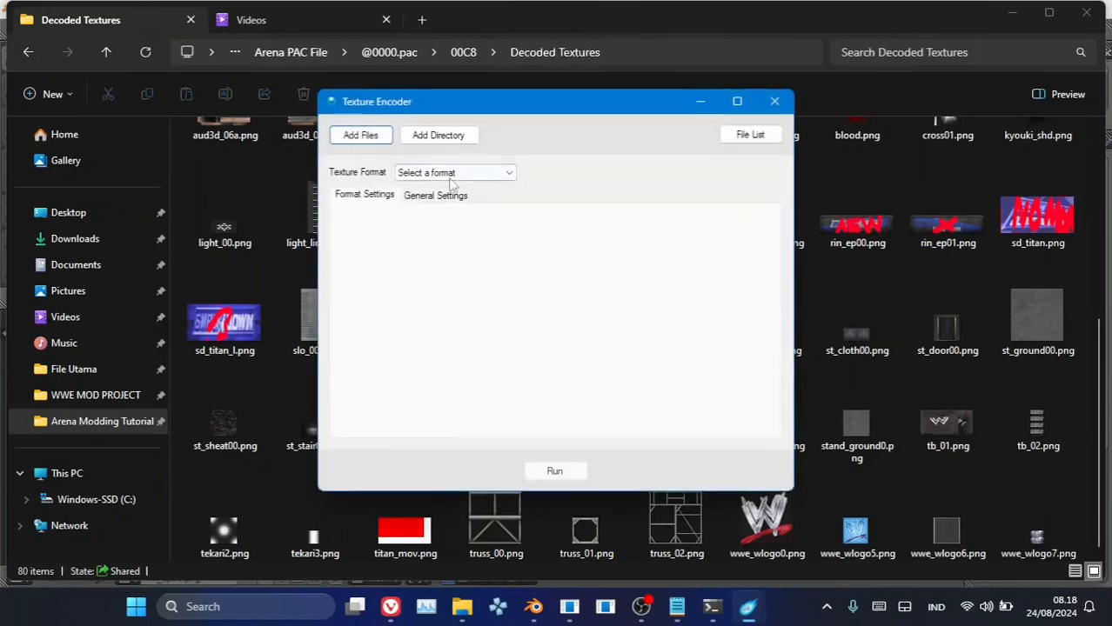
left_click(452, 173)
left_click(444, 198)
left_click(461, 239)
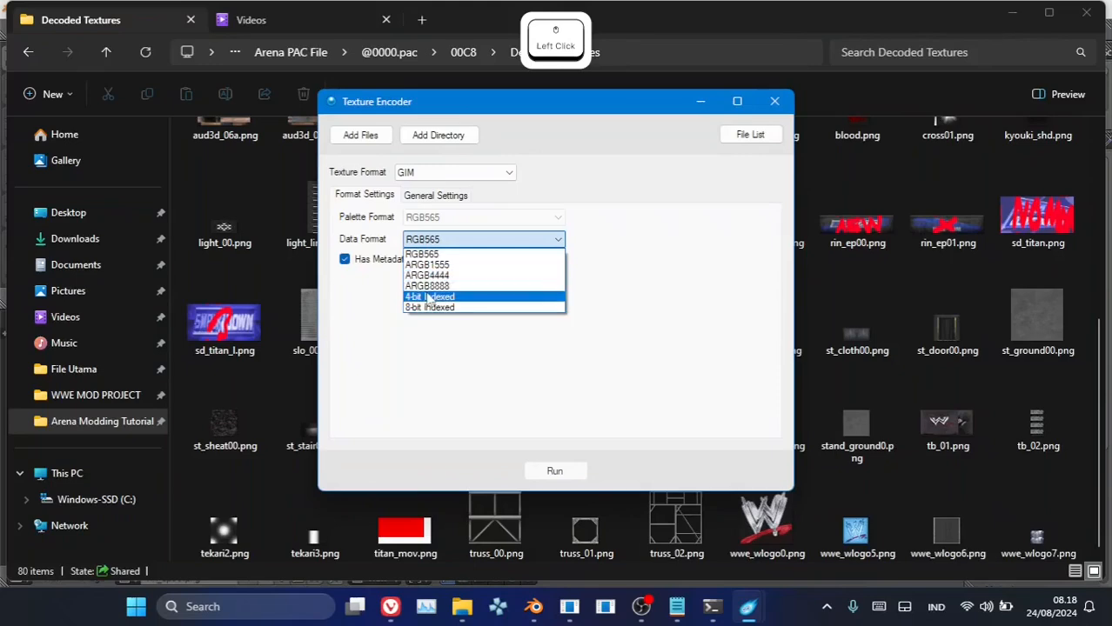
left_click(431, 297)
left_click(461, 217)
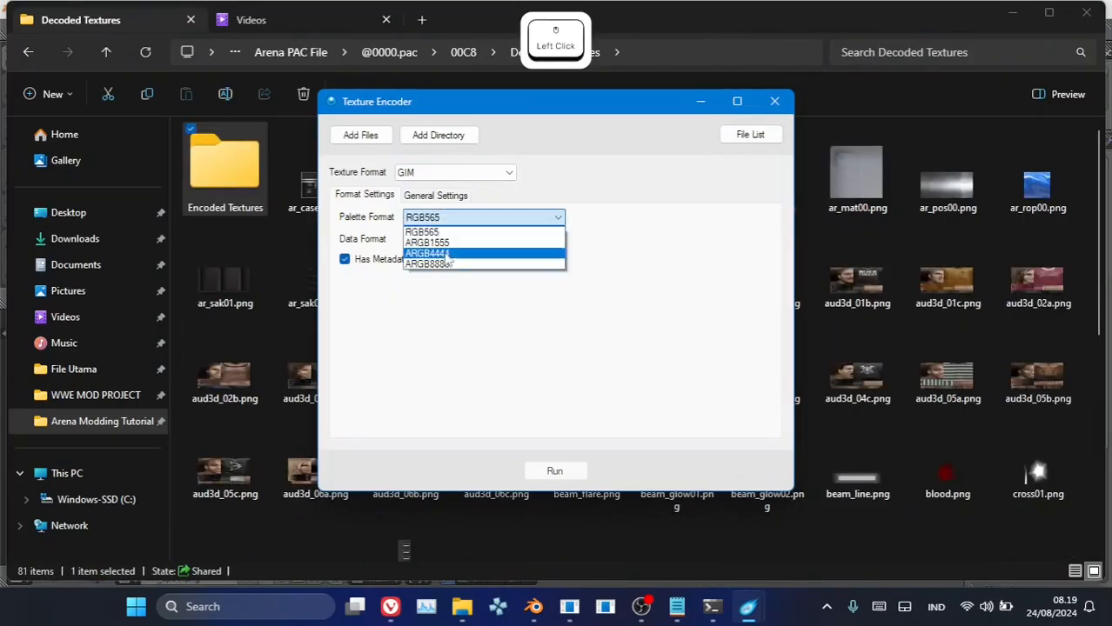
left_click(443, 265)
- Encode the Decoded Textures directory without its sub-directories and check the GIM files in the Encoded Textures folder
left_click(458, 136)
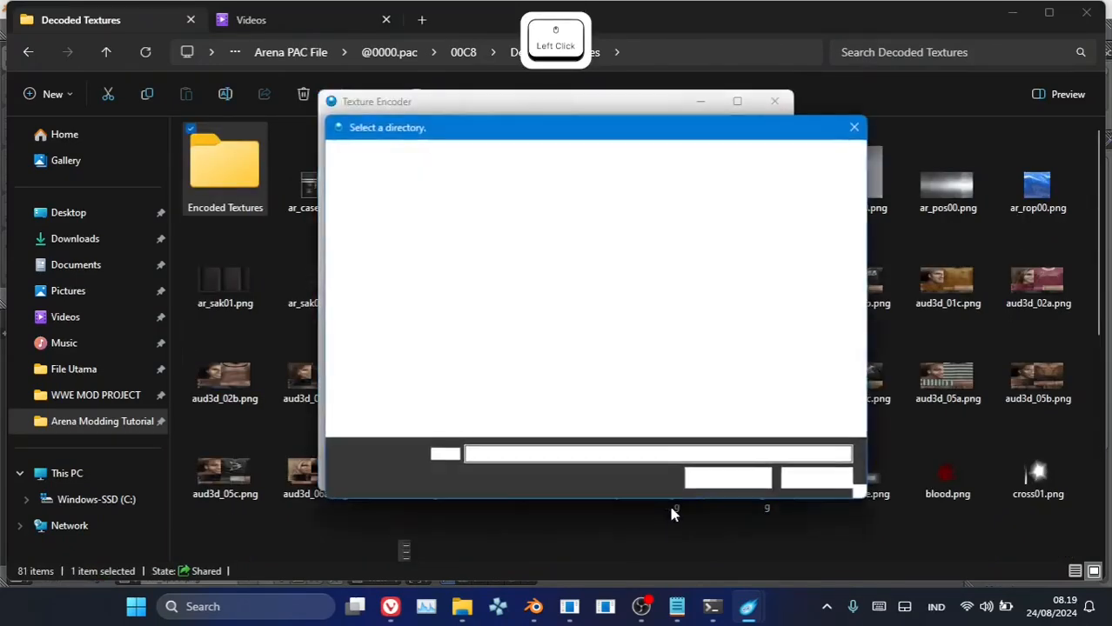
left_click(729, 478)
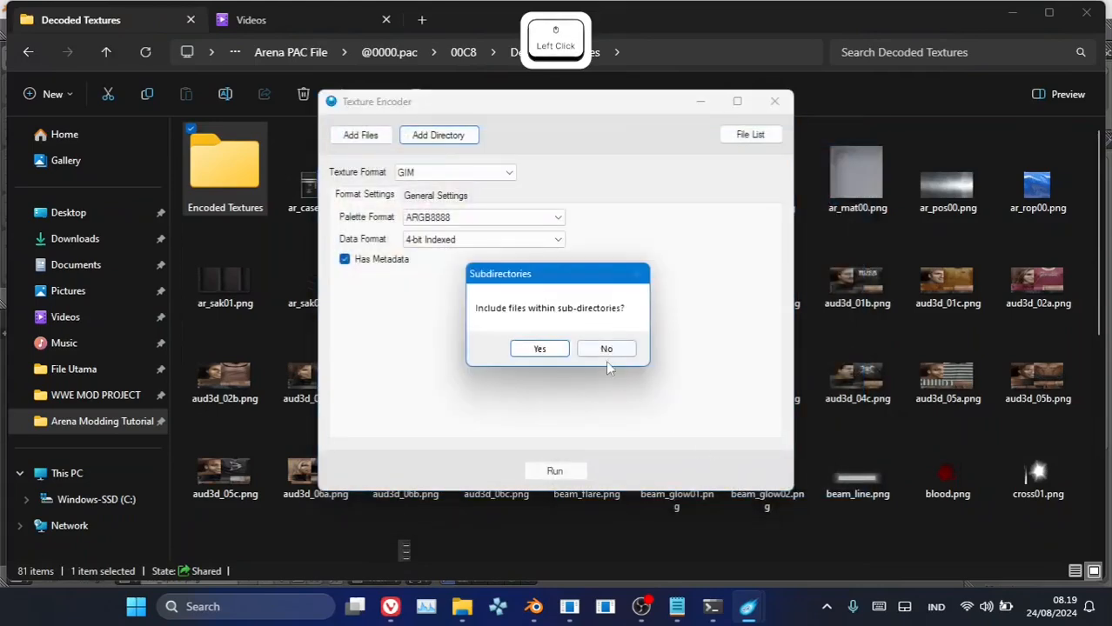
left_click(609, 348)
left_click(554, 472)
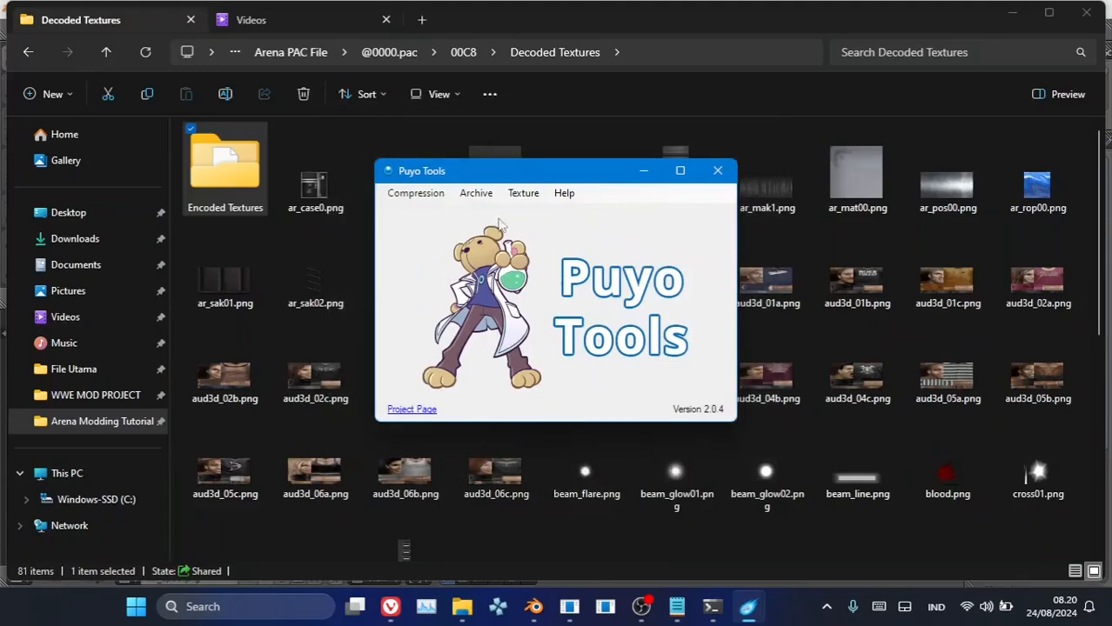
double_click(219, 156)
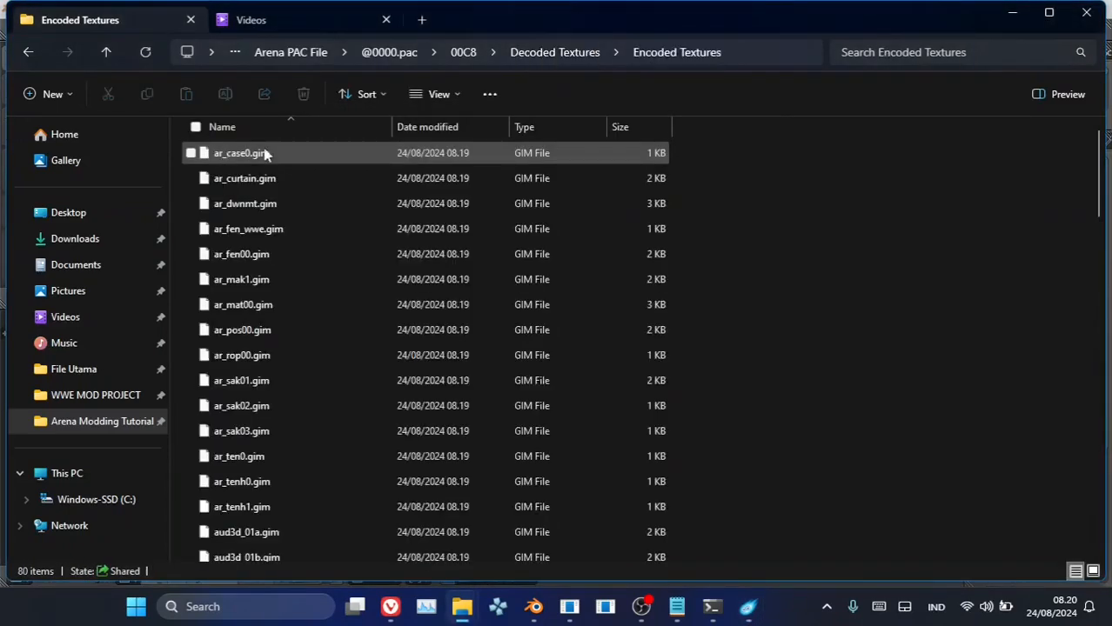
scroll(429, 446, "down", 4)
scroll(430, 439, "down", 20)
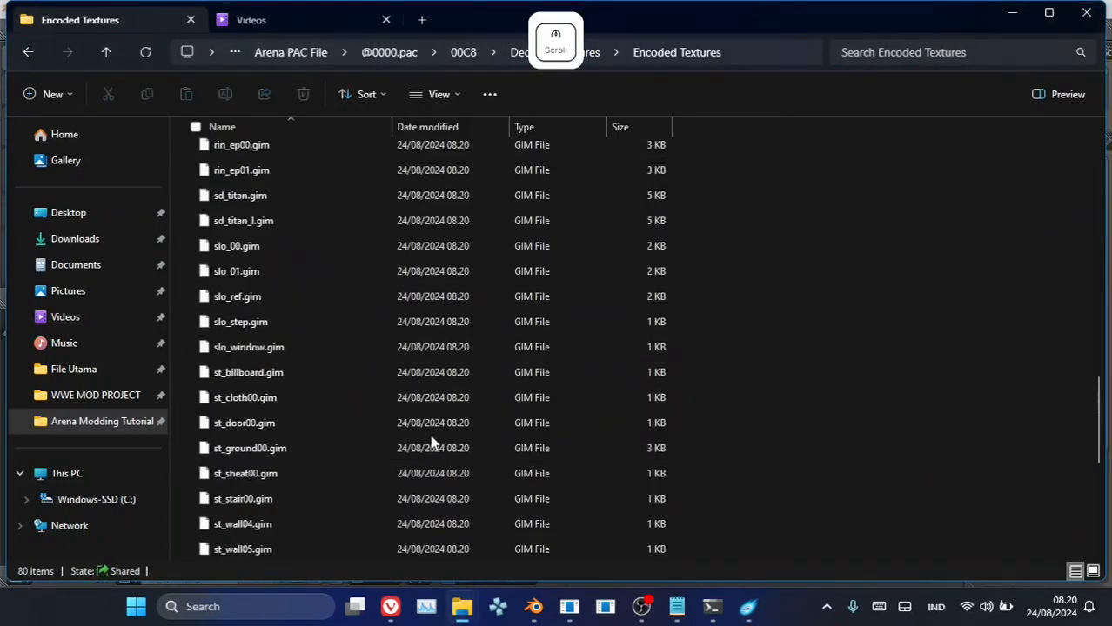
- Switch to X-Packer and start a new texture archive
left_click(569, 606)
left_click(18, 28)
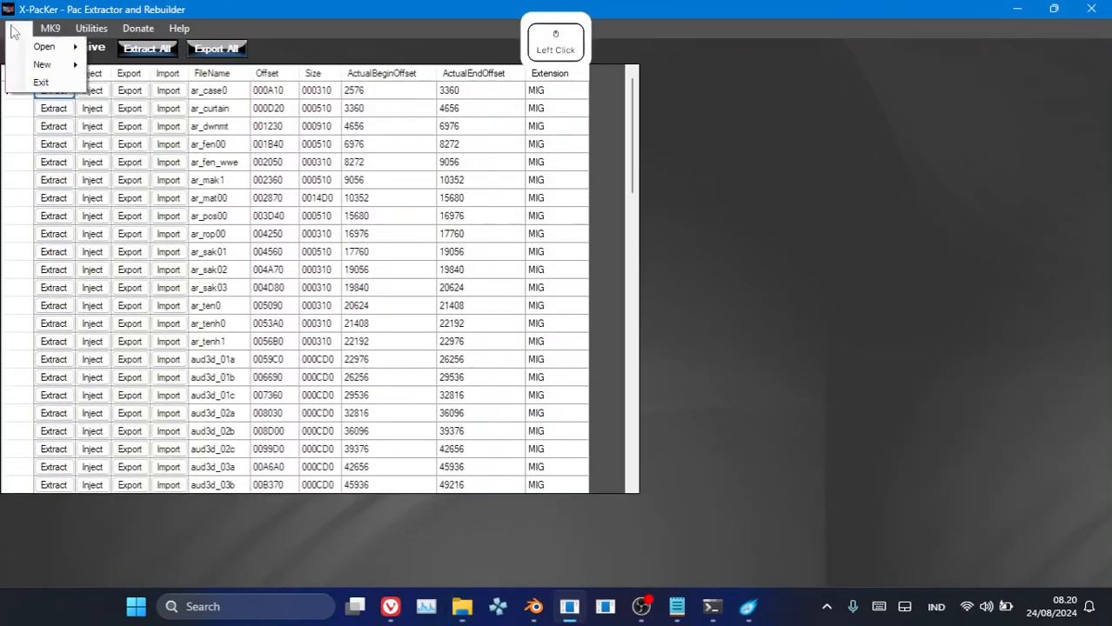
mouse_move(44, 64)
left_click(133, 67)
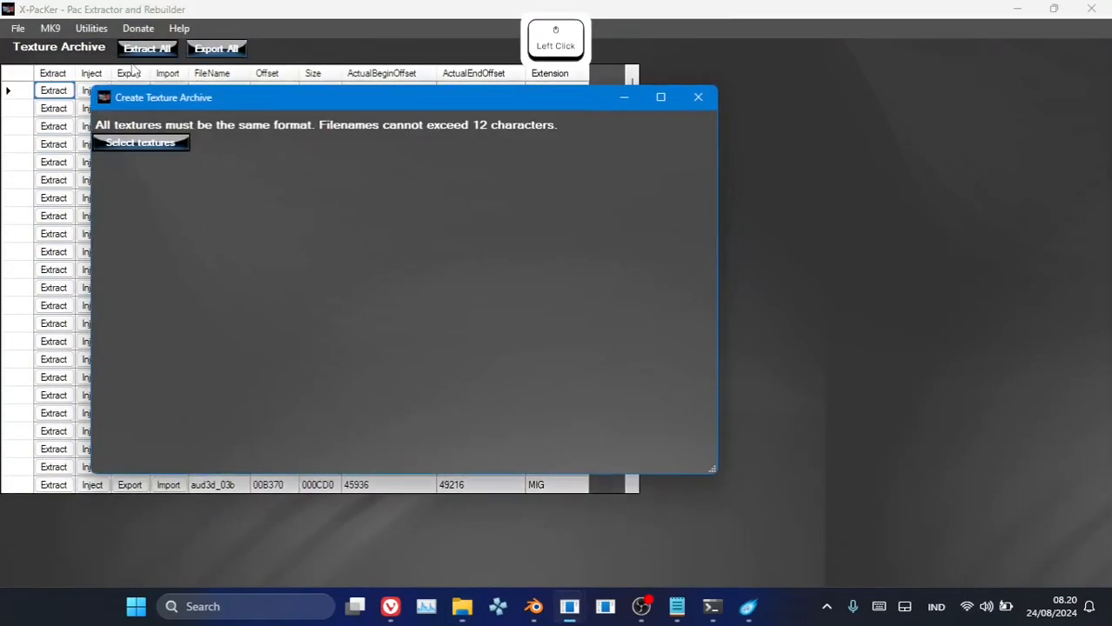
- Add all GIM files from 00C8's Decoded Textures\Encoded Textures folder to the new texture archive
left_click(142, 143)
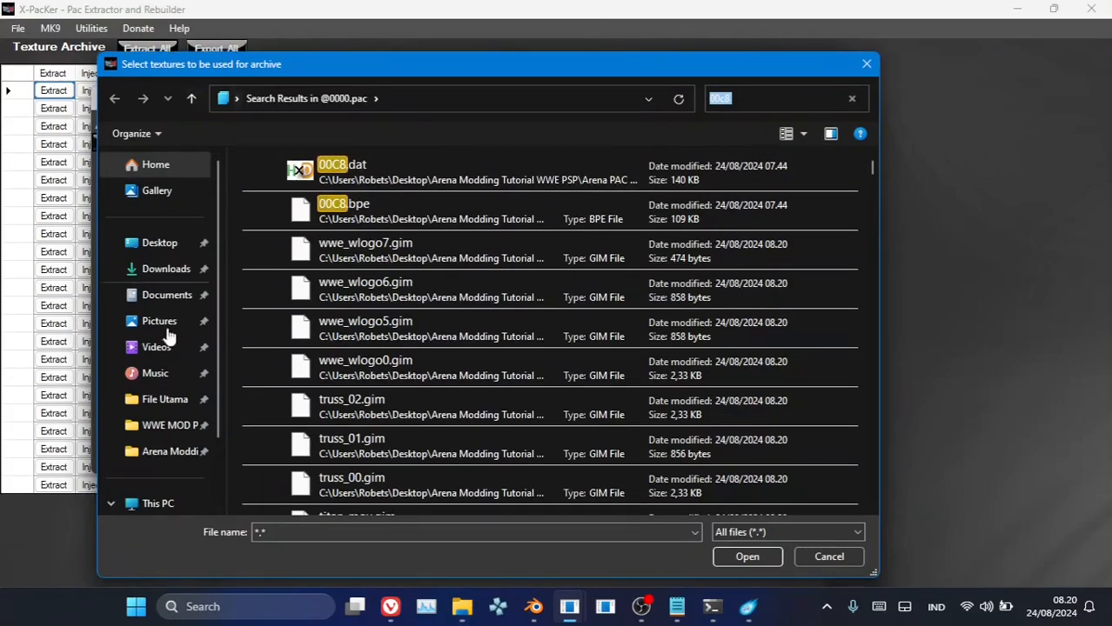
left_click(167, 451)
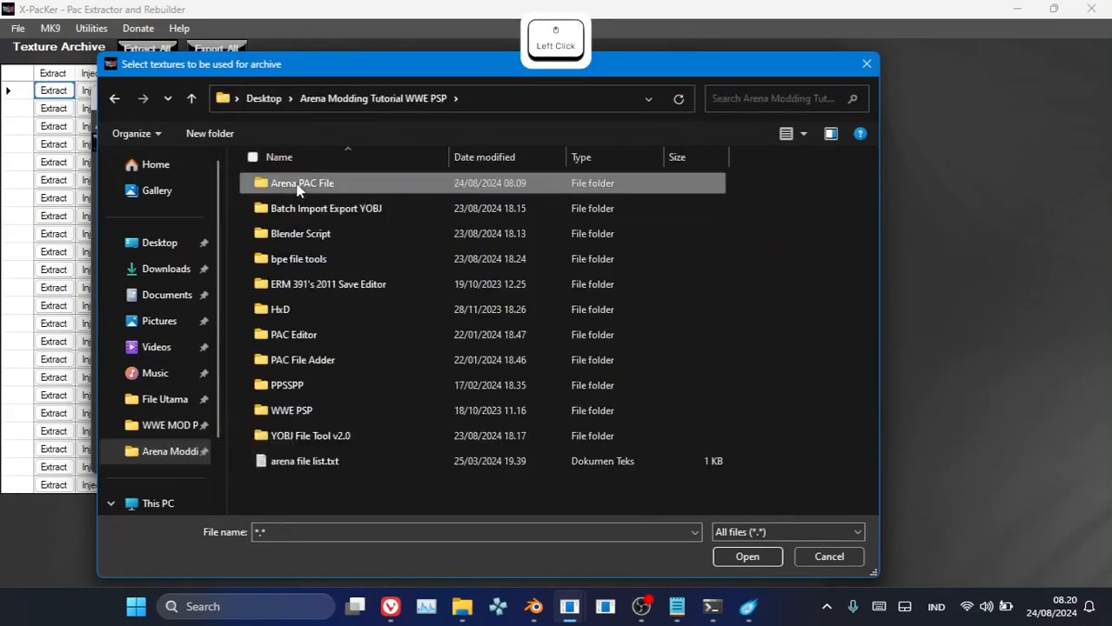
double_click(297, 184)
double_click(286, 184)
double_click(276, 185)
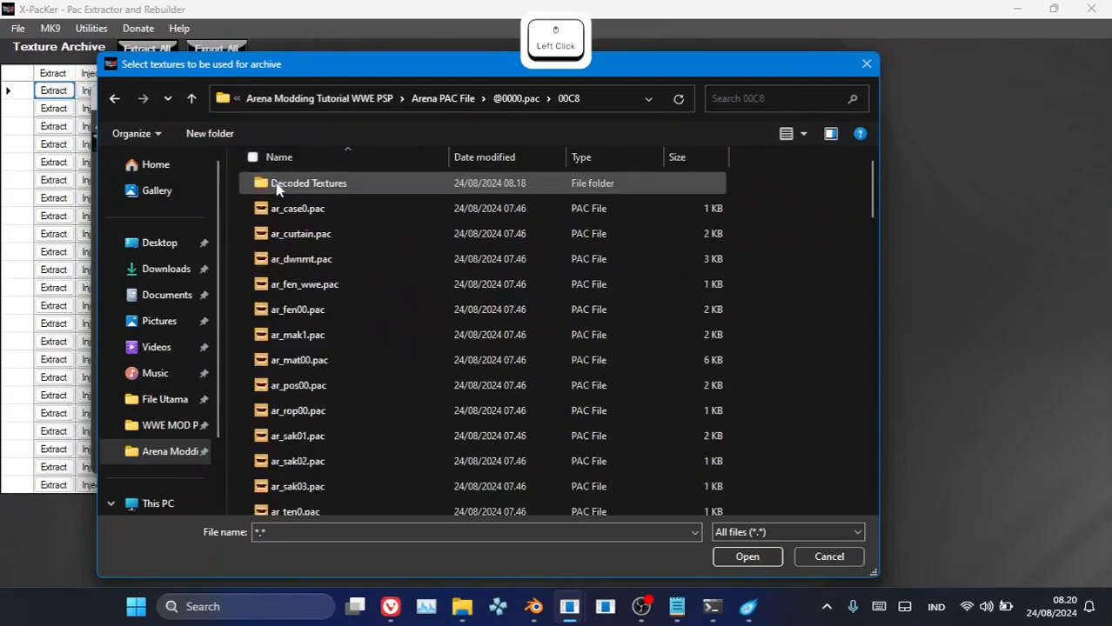
double_click(296, 184)
left_click(290, 225)
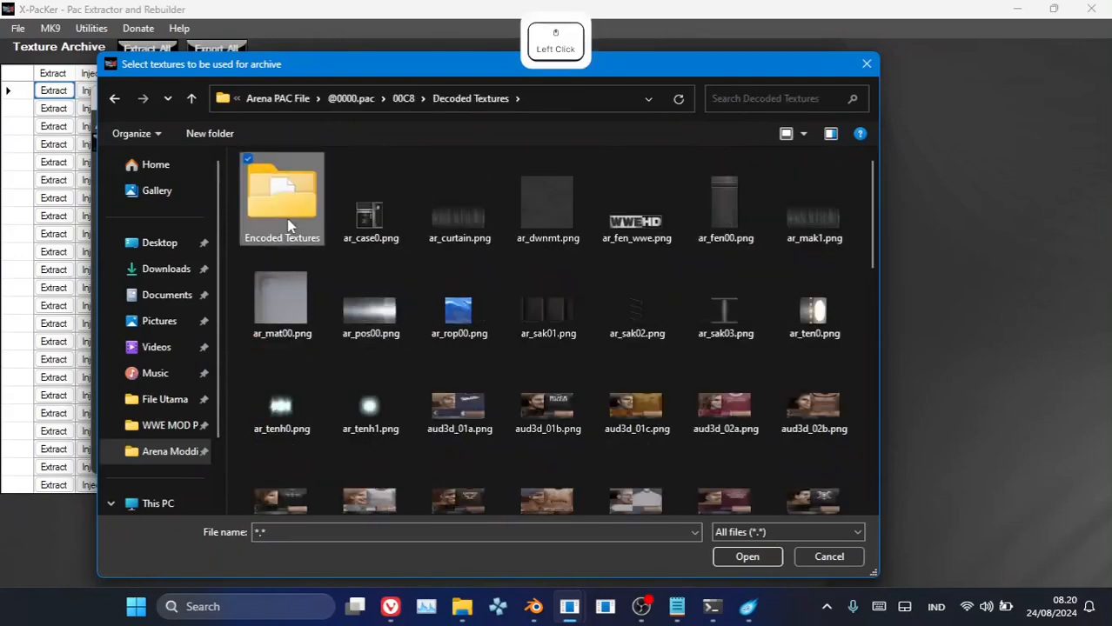
double_click(287, 219)
key("ctrl+a")
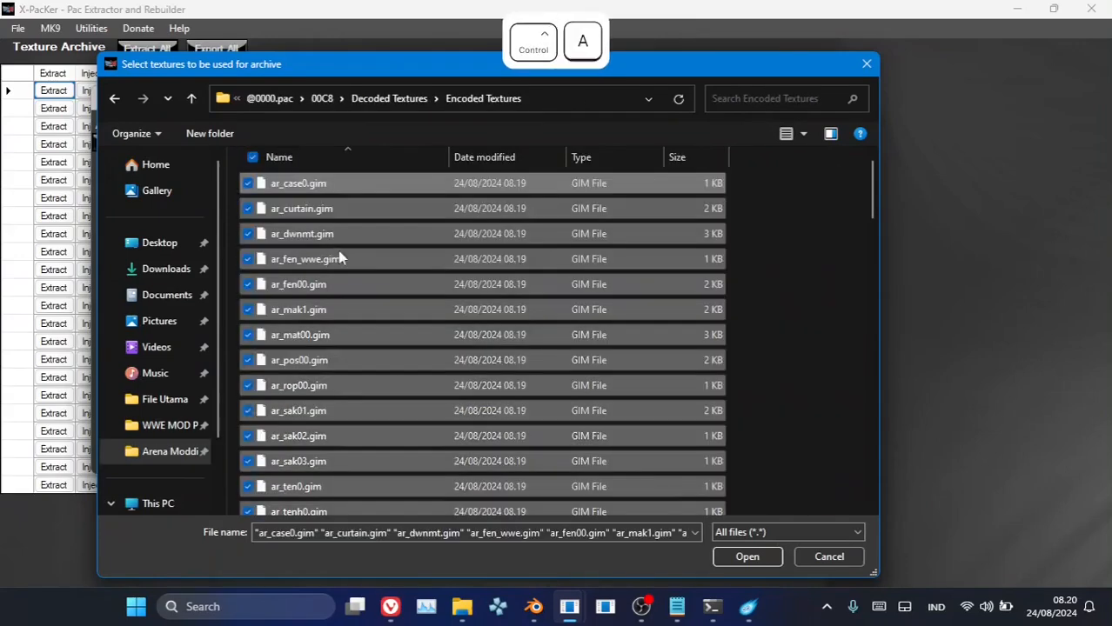
left_click(747, 557)
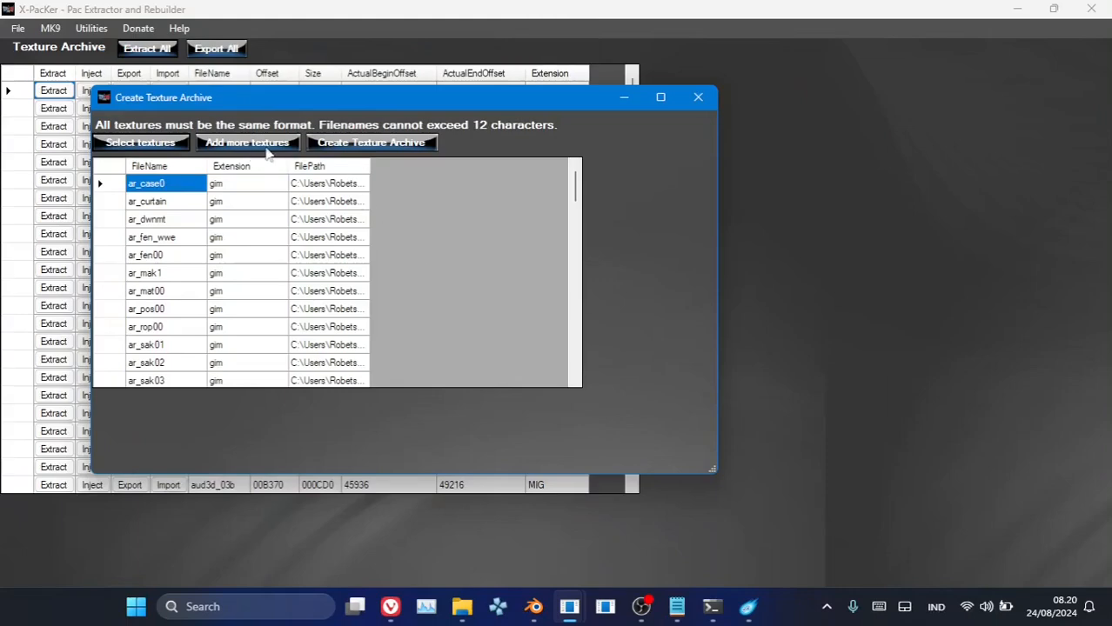
- Create the texture archive and save it as "00C8 new.pac" in the Arena PAC File folder
left_click(366, 148)
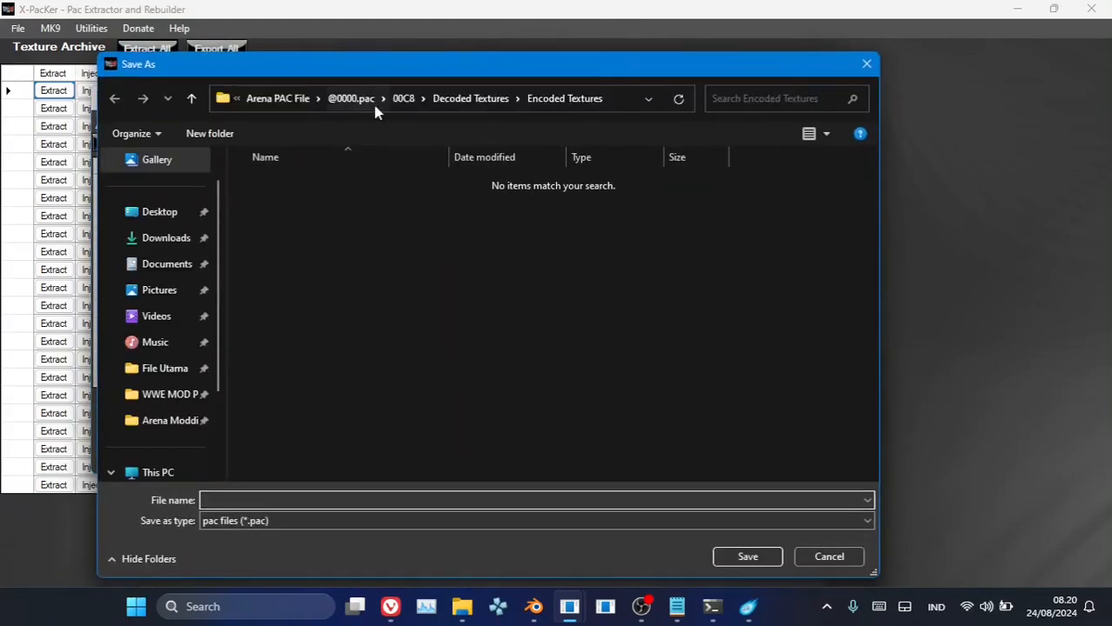
left_click(401, 101)
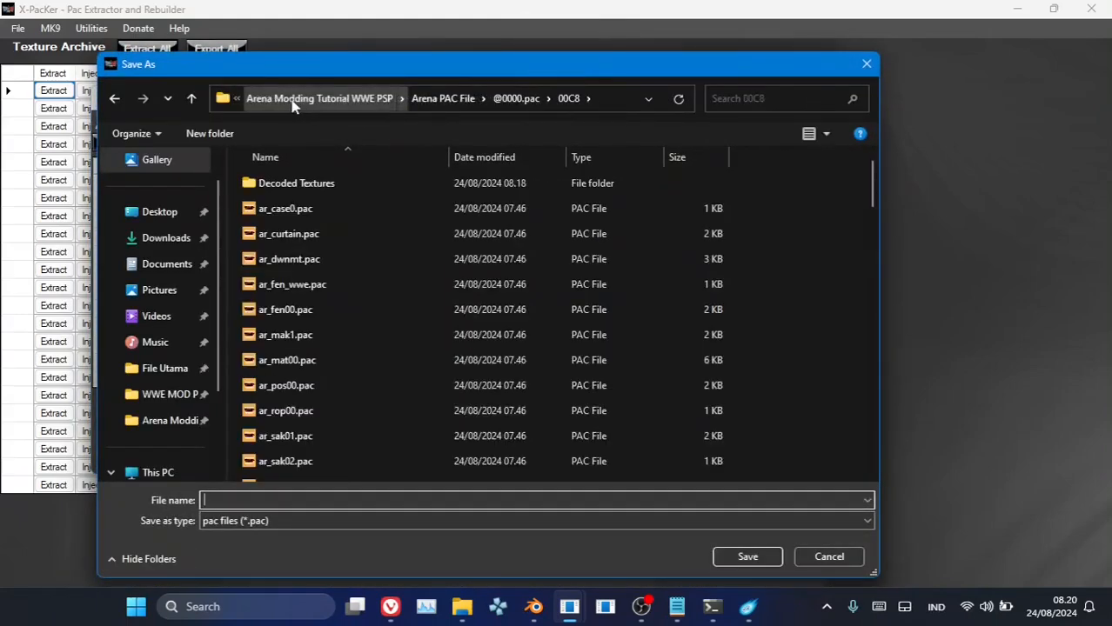
left_click(507, 102)
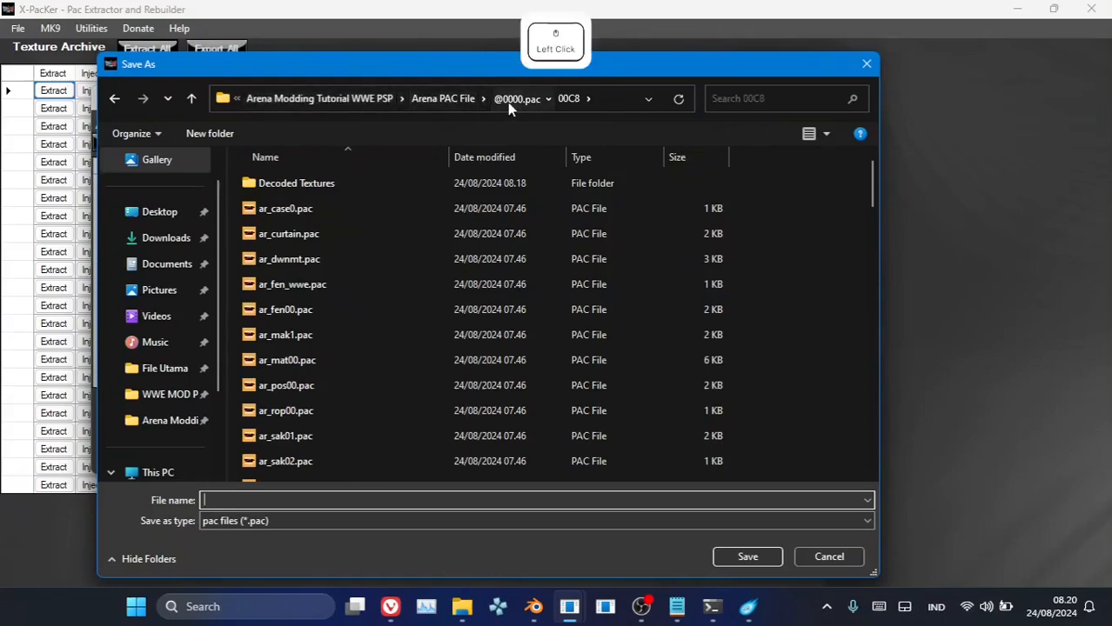
left_click(440, 101)
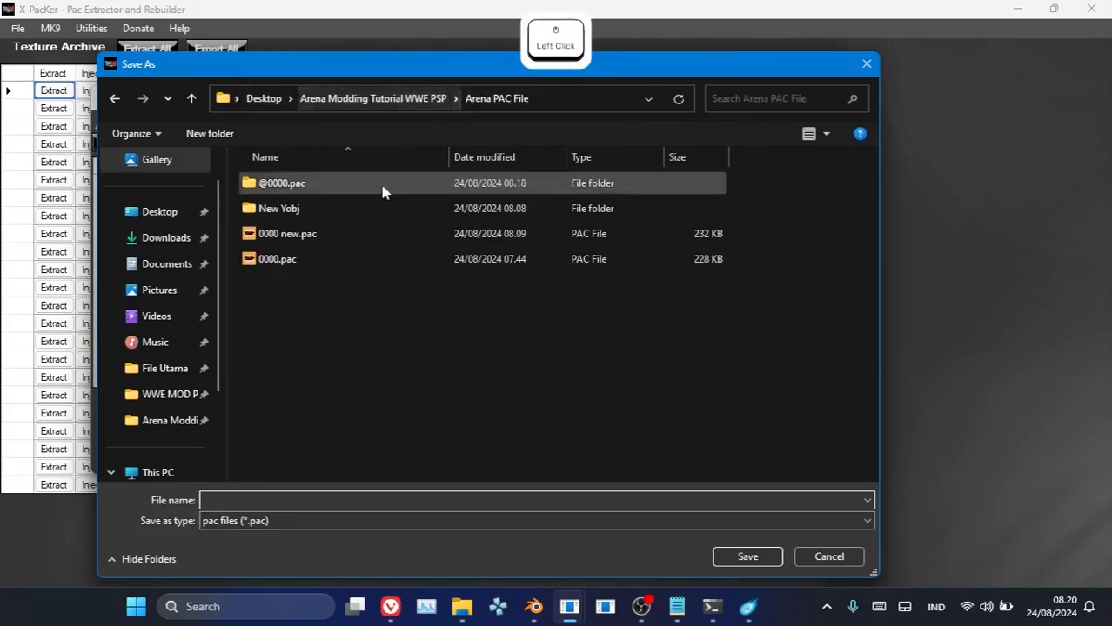
type("0")
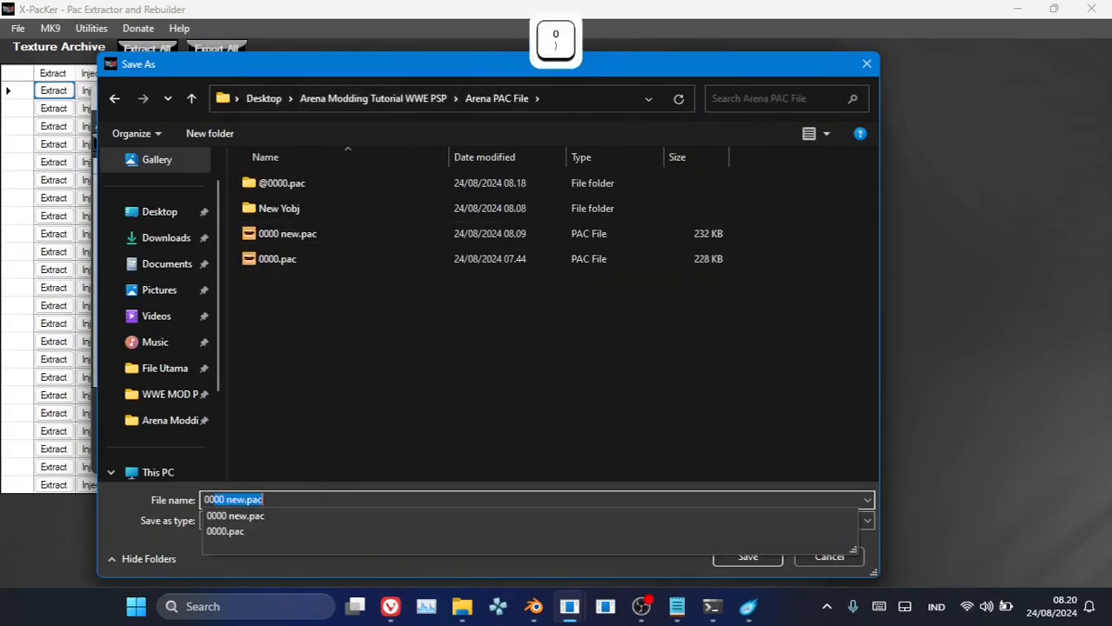
type("0C8")
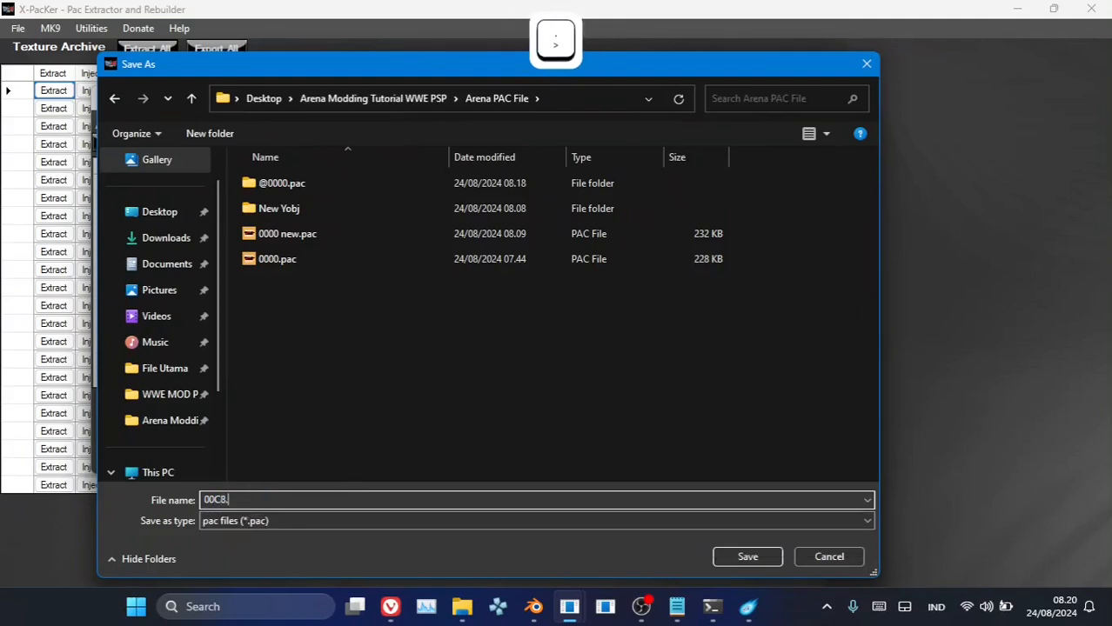
type(".pac")
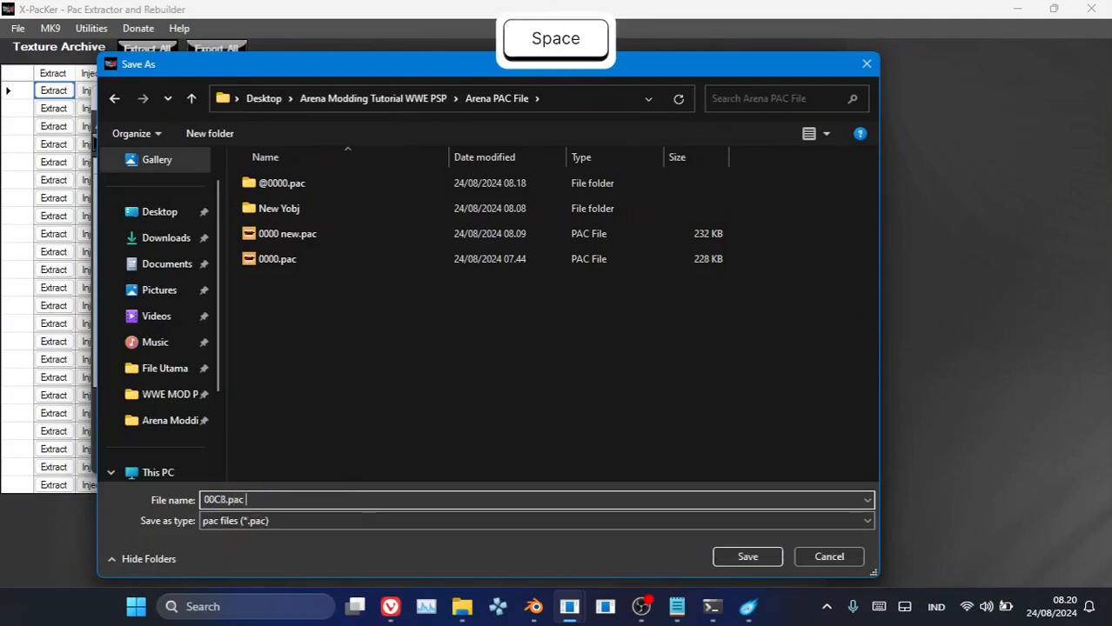
key("BackSpace")
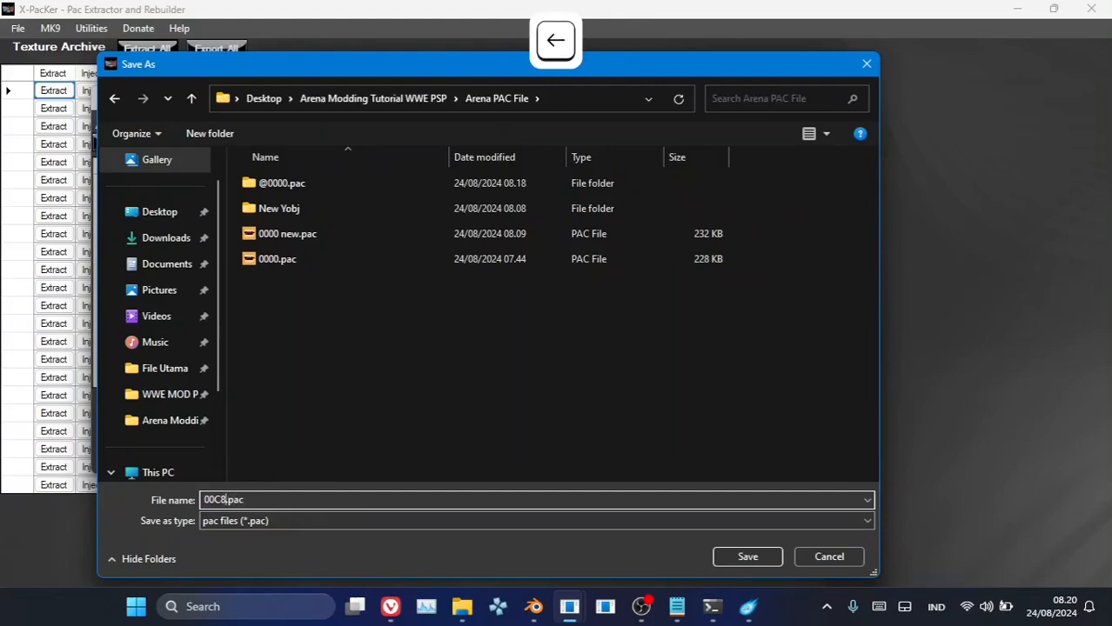
key("Return")
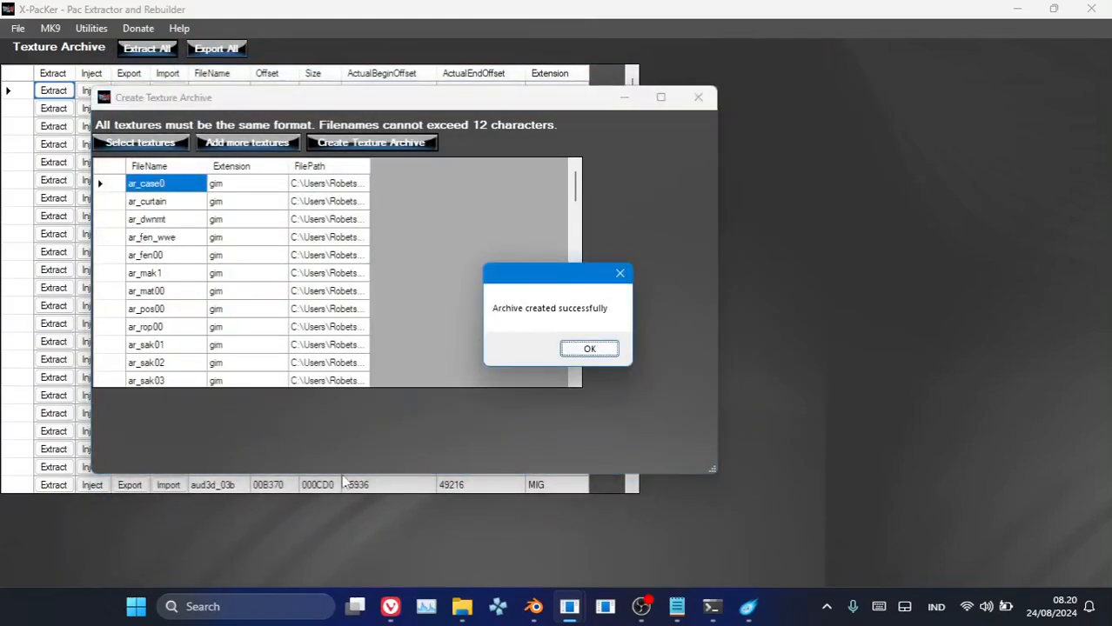
left_click(589, 349)
left_click(698, 97)
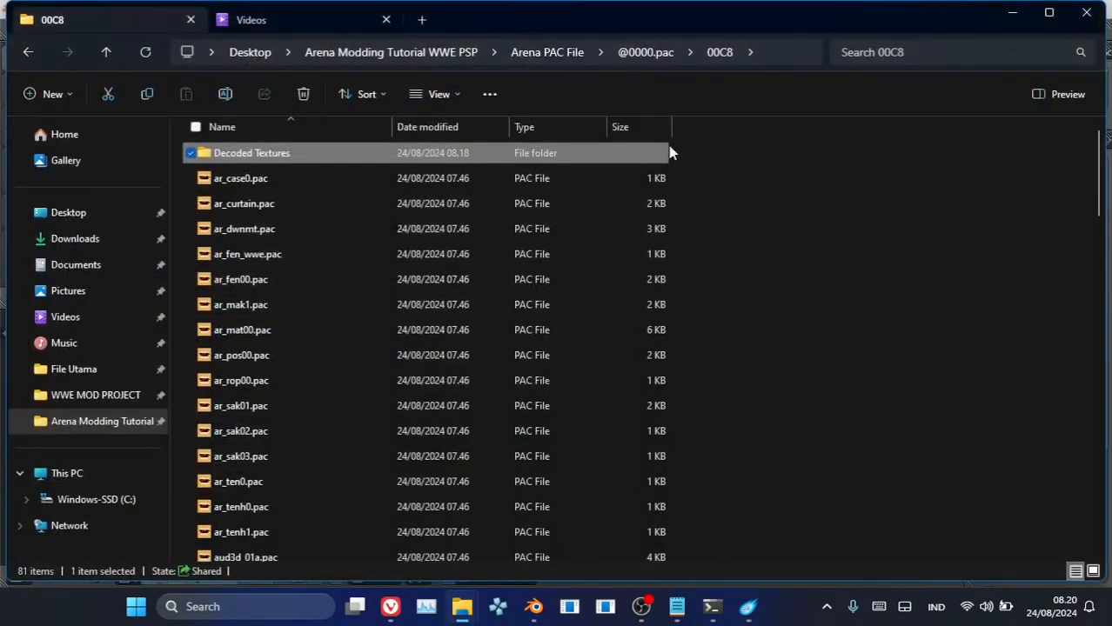
- Open "0000 new.pac" from the Arena PAC File folder in PAC Editor
left_click(554, 52)
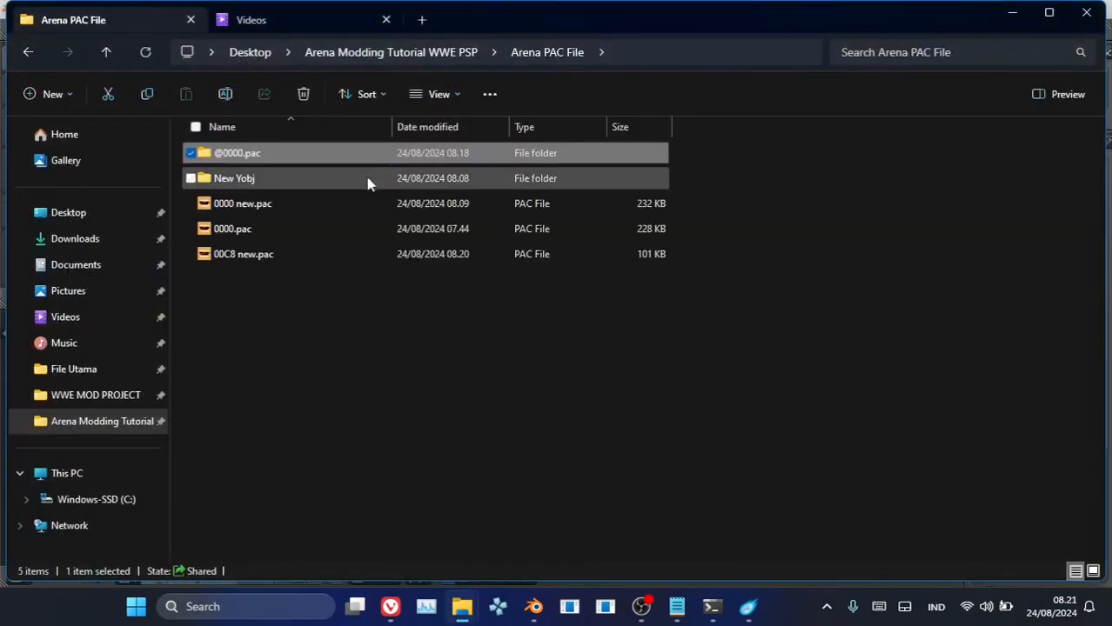
left_click(266, 209)
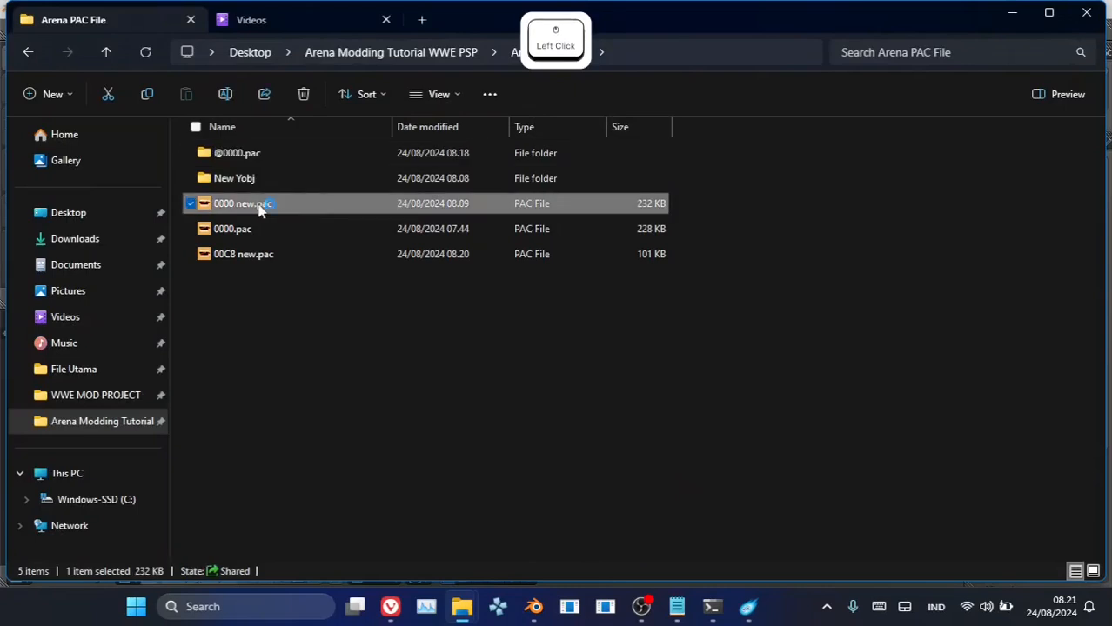
double_click(258, 207)
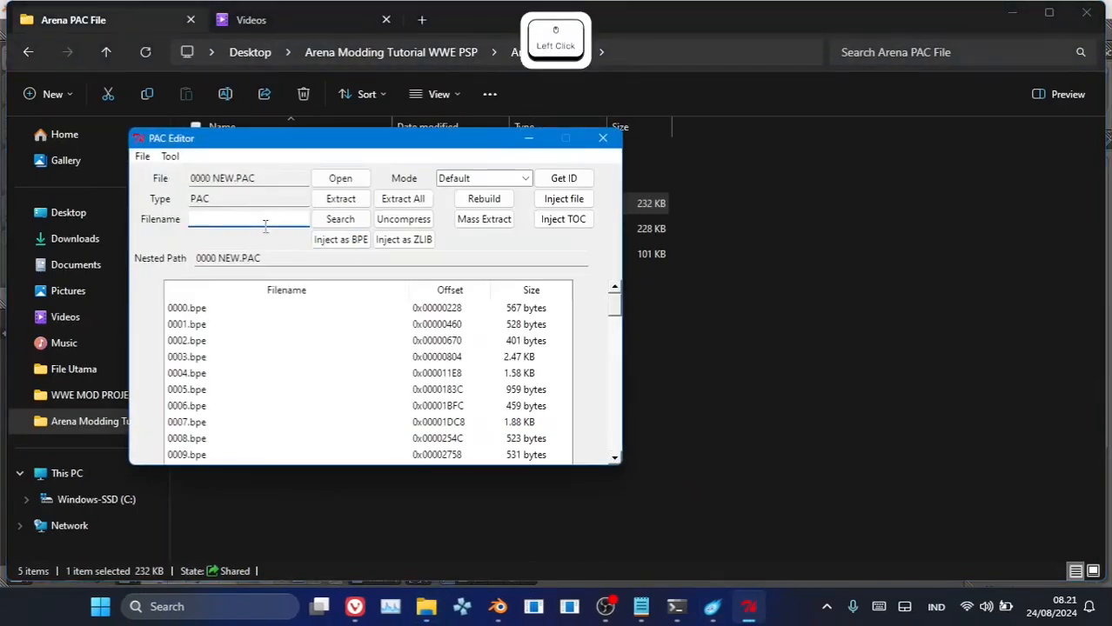
- Find the 00C8 entry in the arena PAC and inject "00C8 new.pac" into it as BPE
left_click(266, 219)
type("00c8")
key("Return")
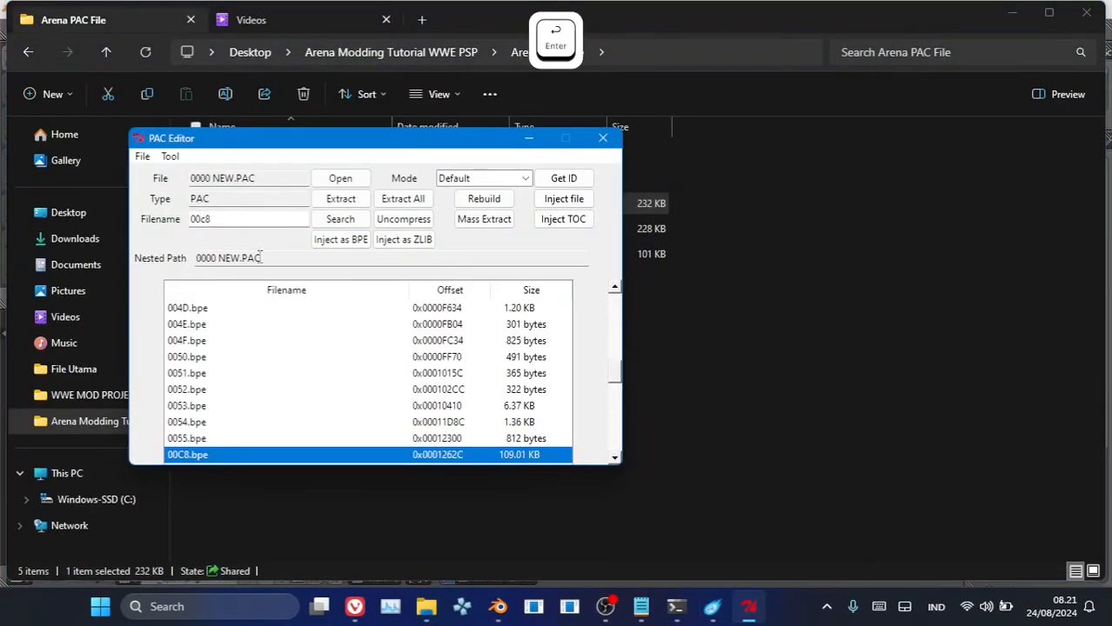
scroll(207, 456, "down", 1)
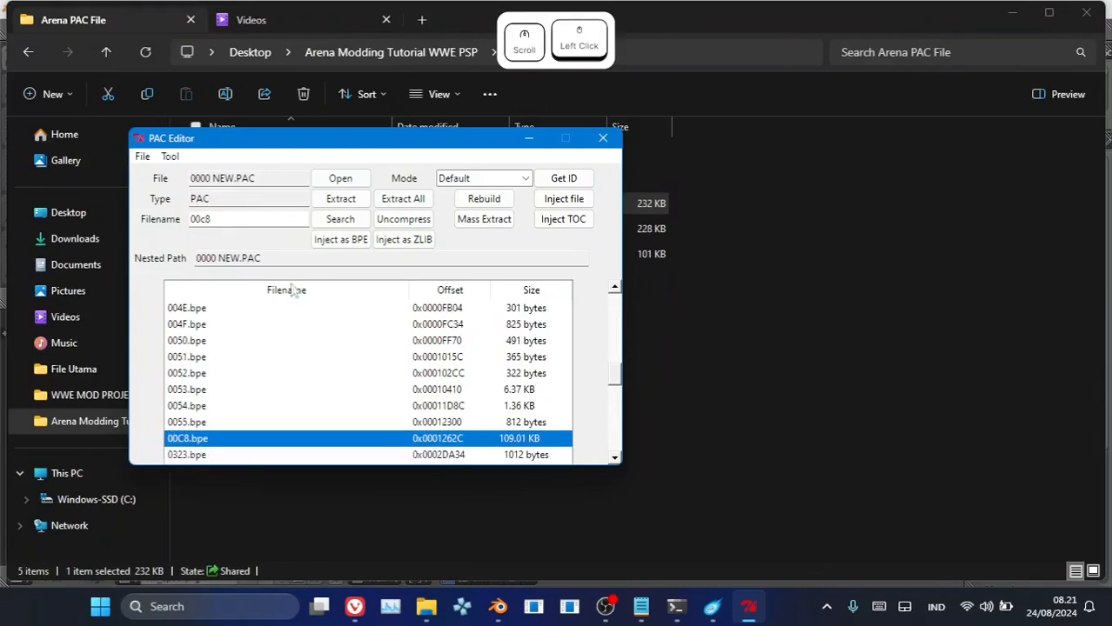
left_click(354, 244)
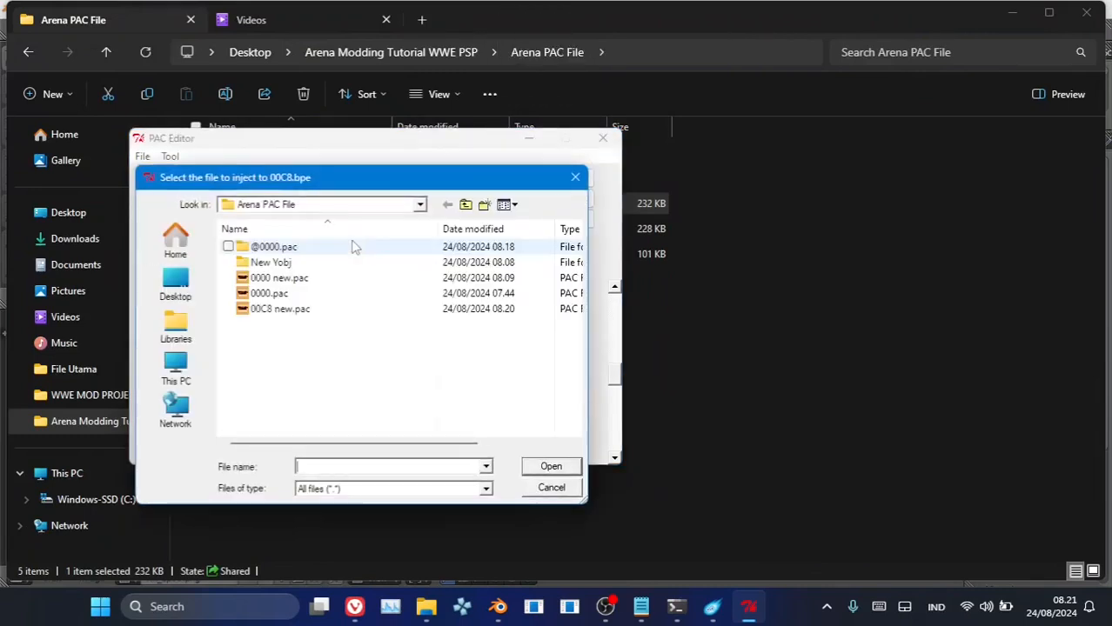
left_click(278, 311)
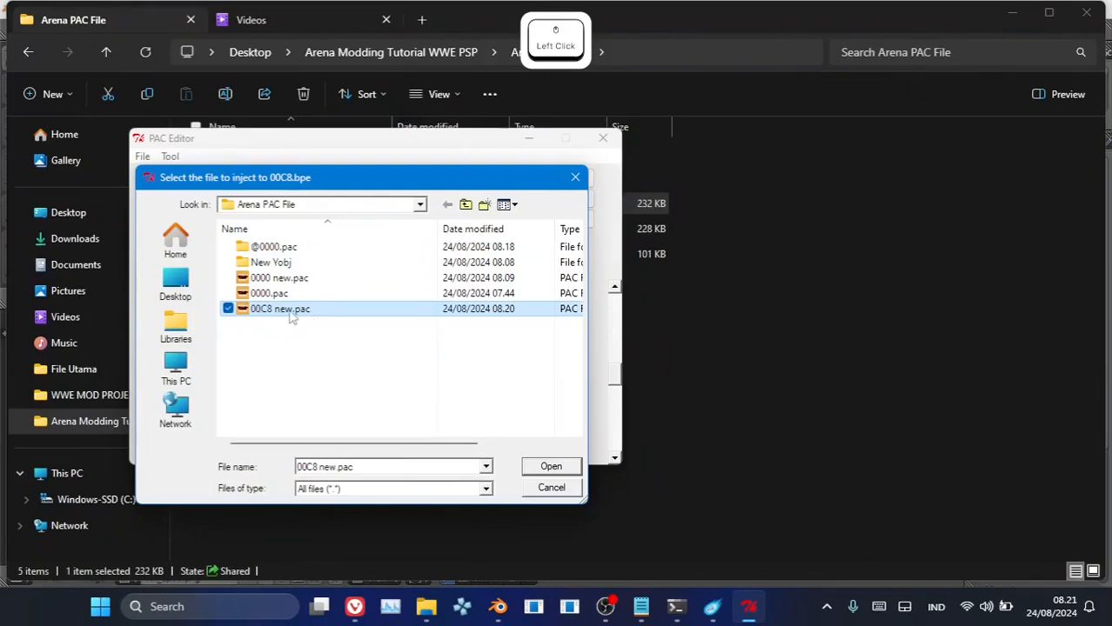
double_click(292, 315)
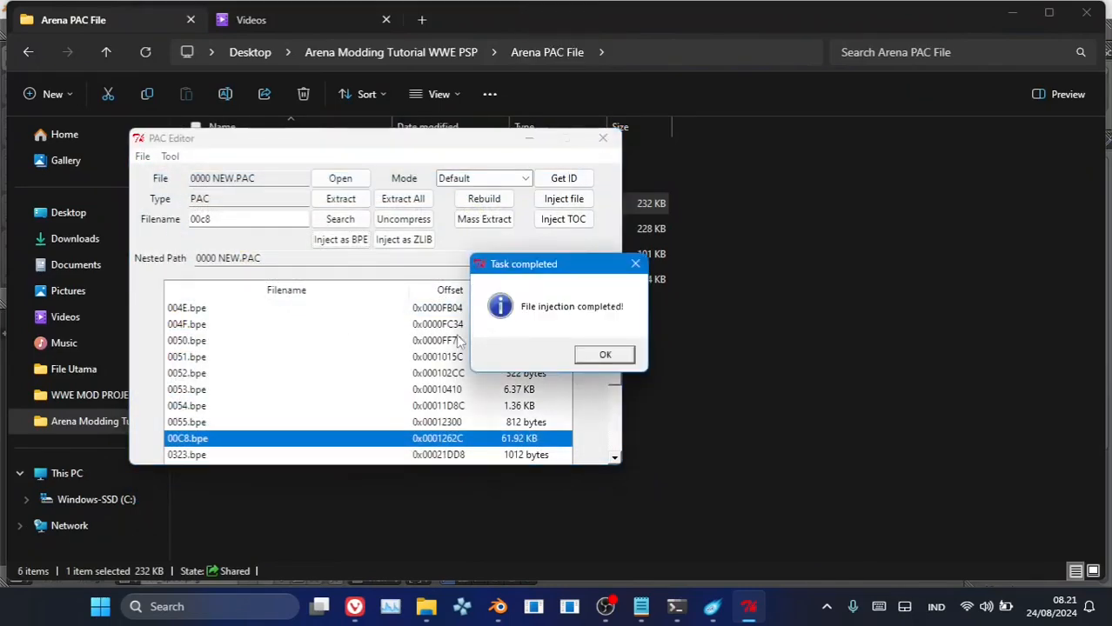
left_click(625, 358)
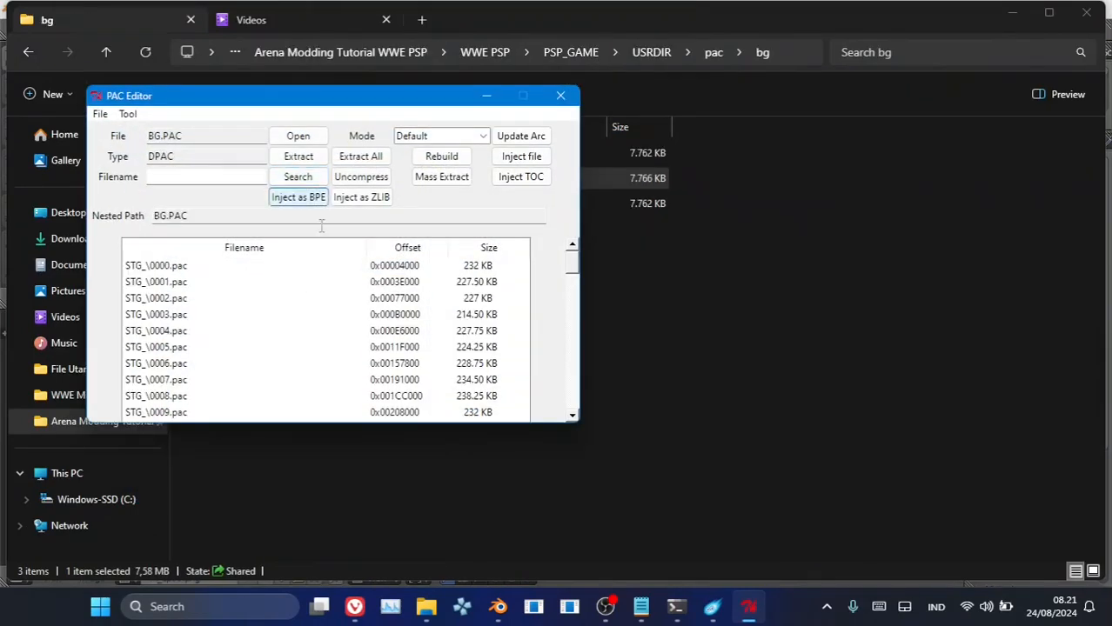
- Inject "0000 new.pac" from the Arena PAC File folder into the STG_\0000.pac entry of BG.PAC
left_click(311, 266)
left_click(536, 160)
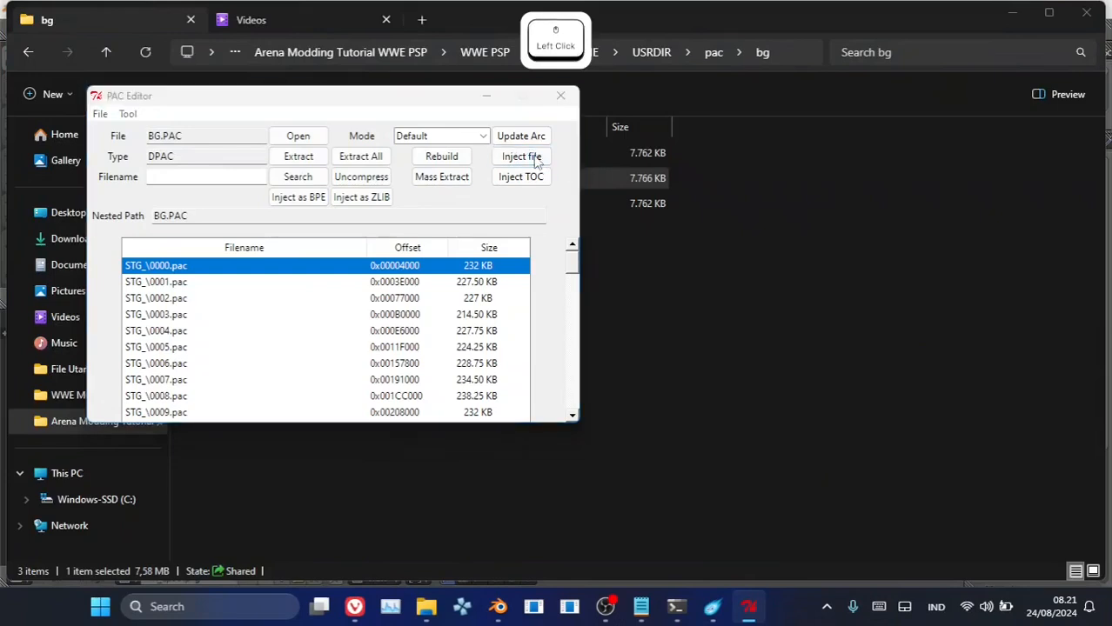
left_click(424, 163)
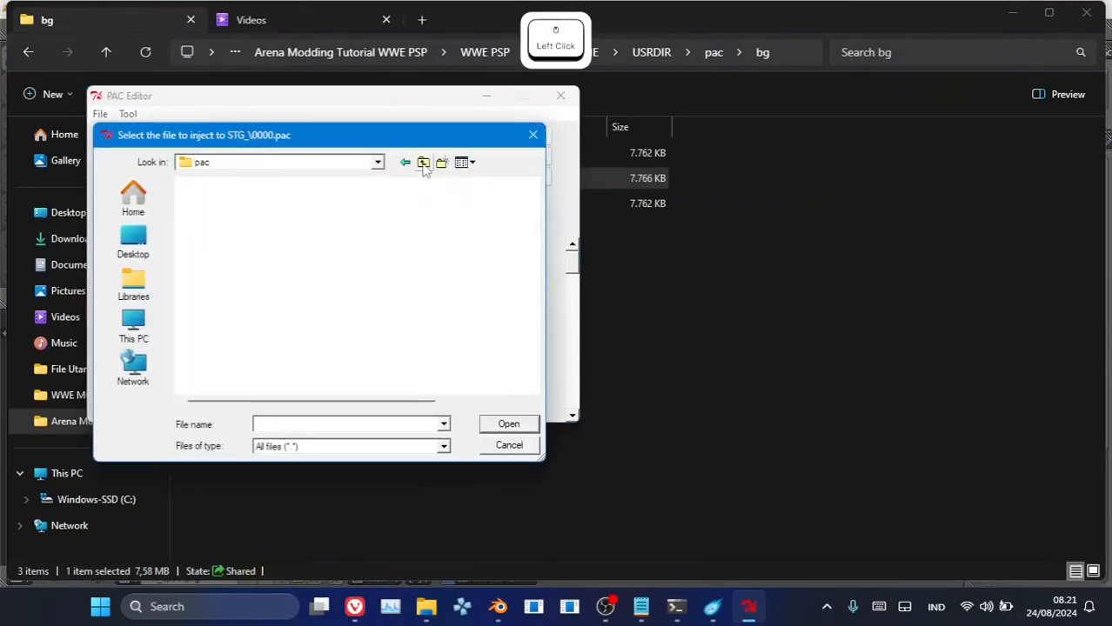
left_click(424, 164)
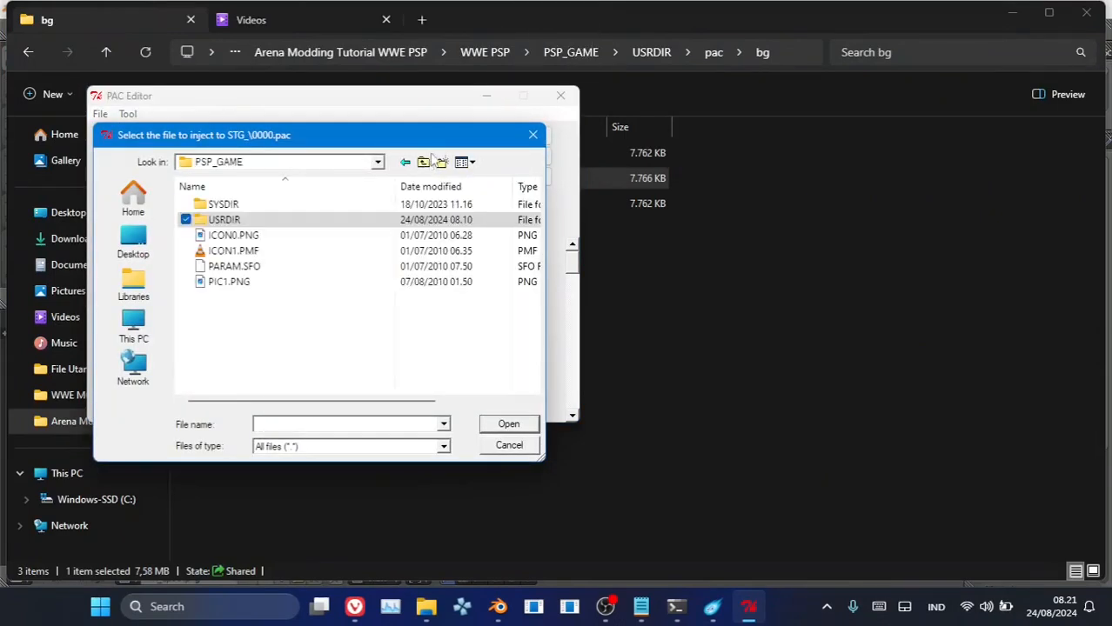
left_click(424, 164)
left_click(424, 163)
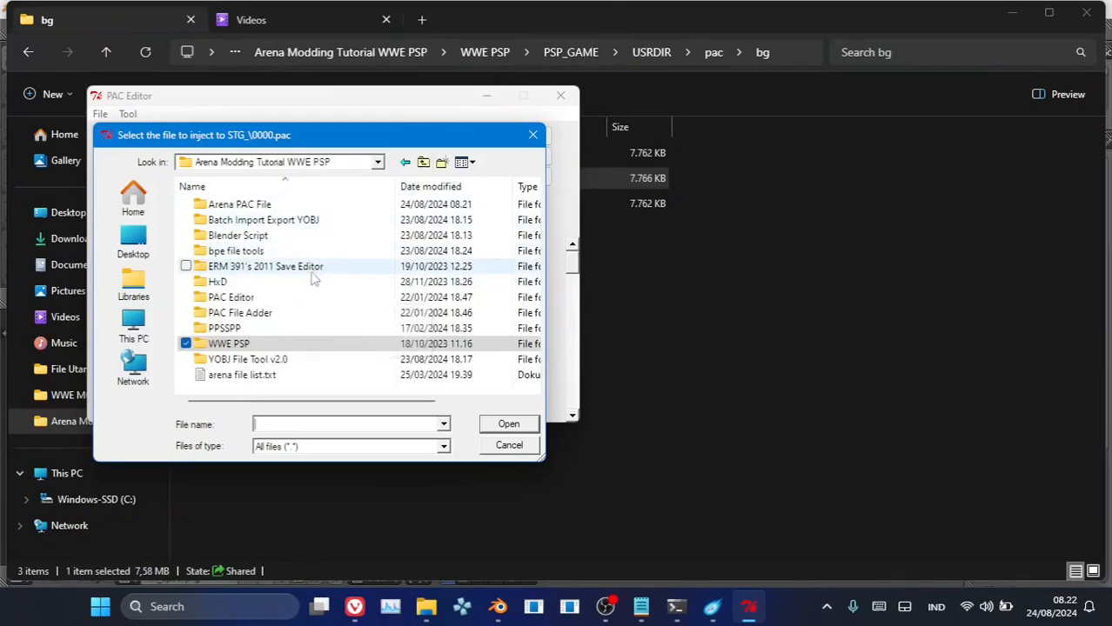
double_click(293, 207)
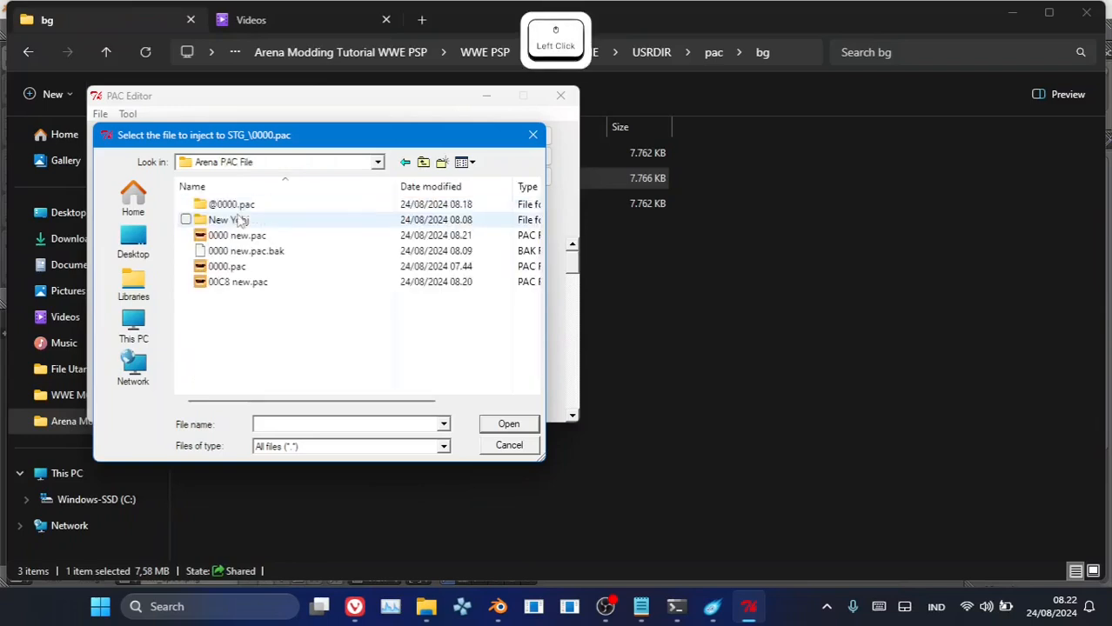
double_click(222, 205)
left_click(423, 162)
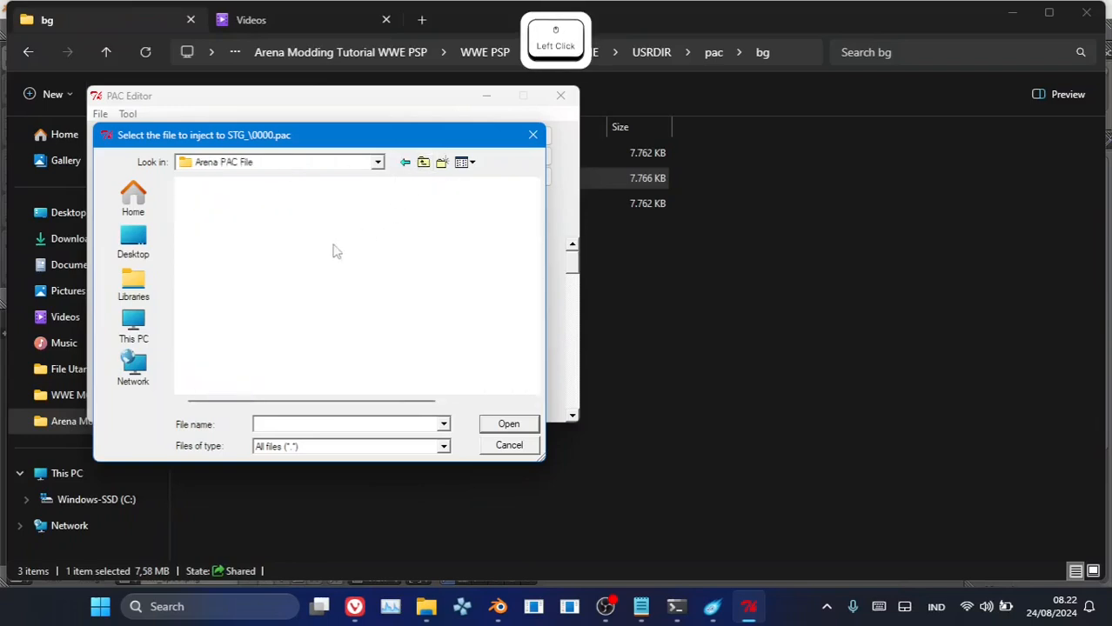
left_click(273, 266)
left_click(270, 236)
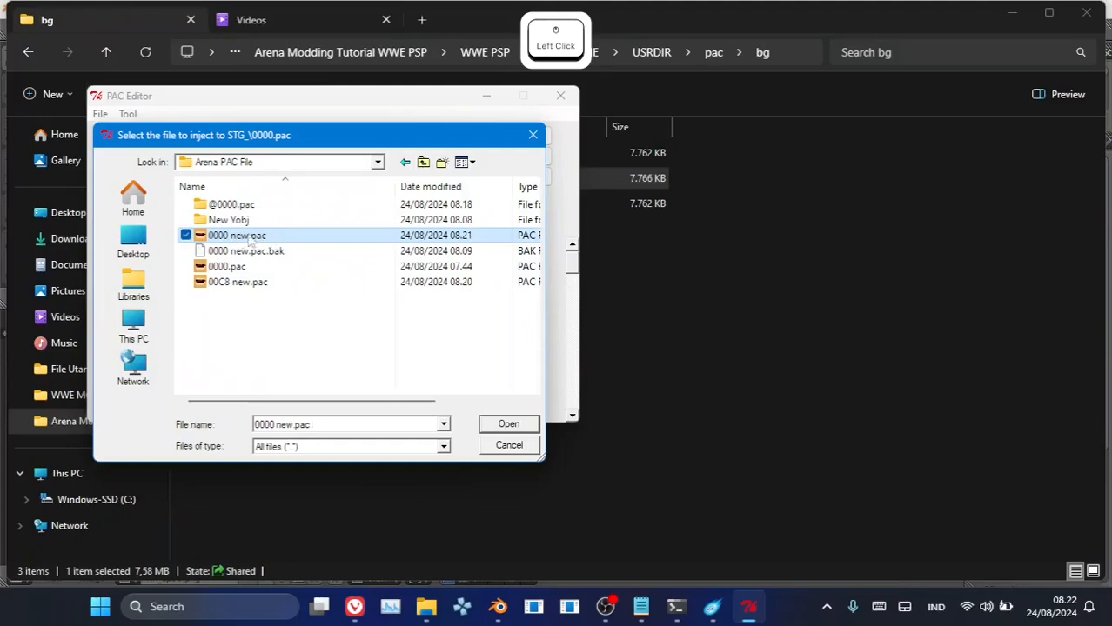
double_click(267, 236)
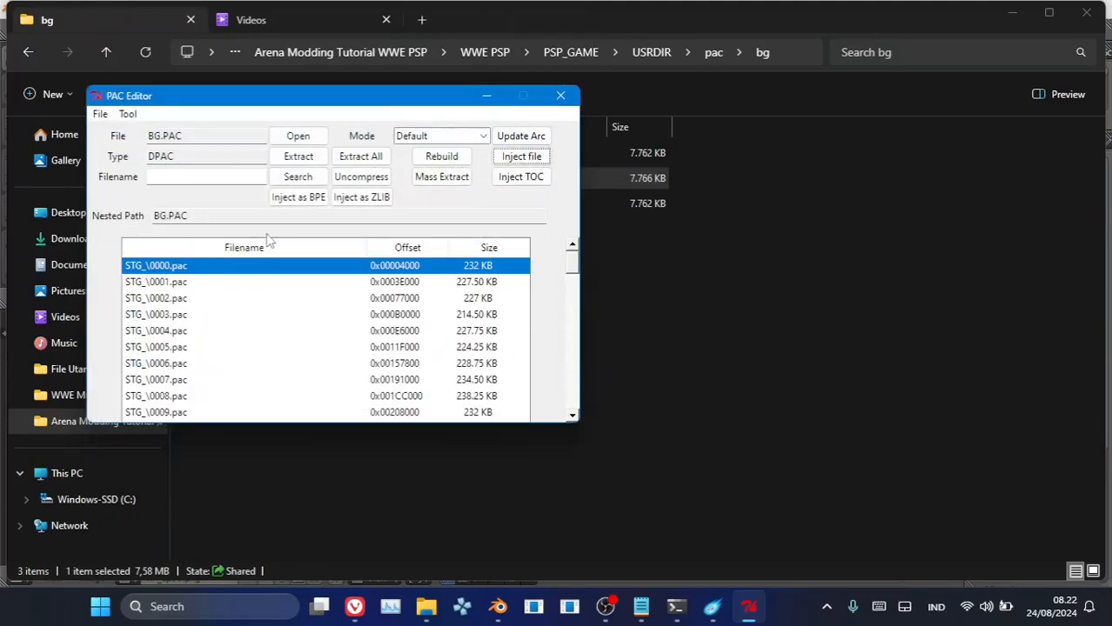
left_click(602, 355)
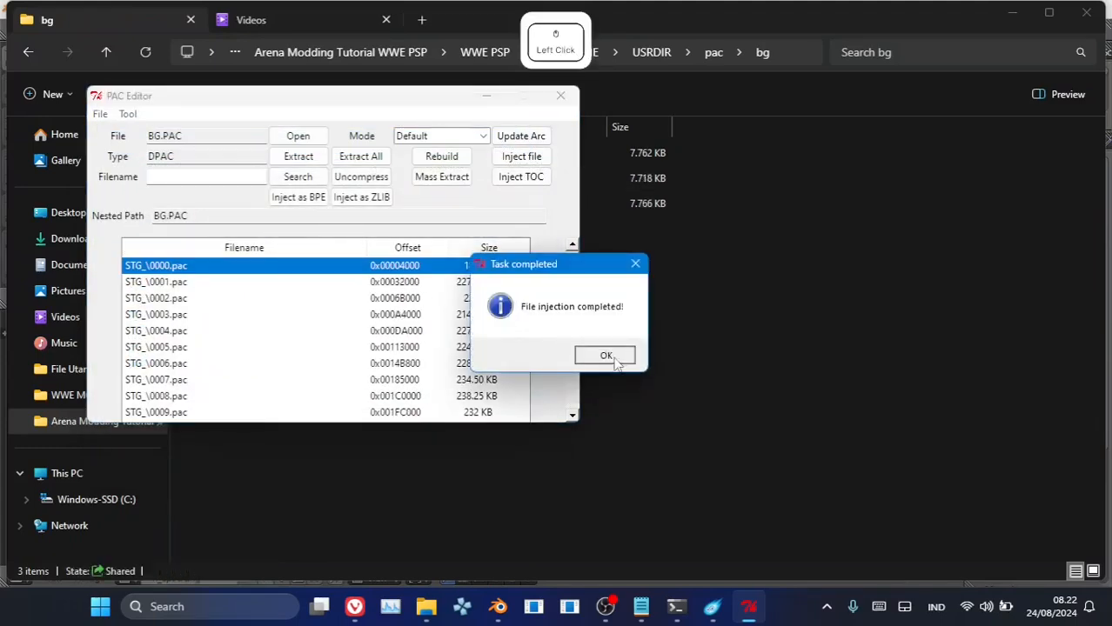
- Update the plistpsp.arc file in the USRDIR folder to match the modified BG.PAC
left_click(521, 138)
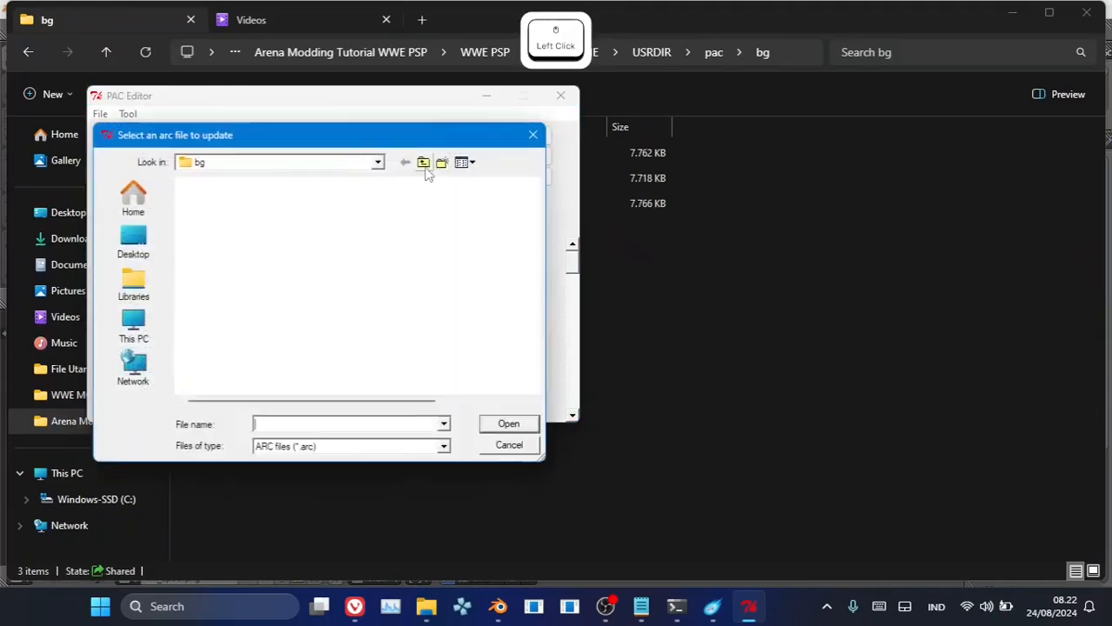
double_click(246, 255)
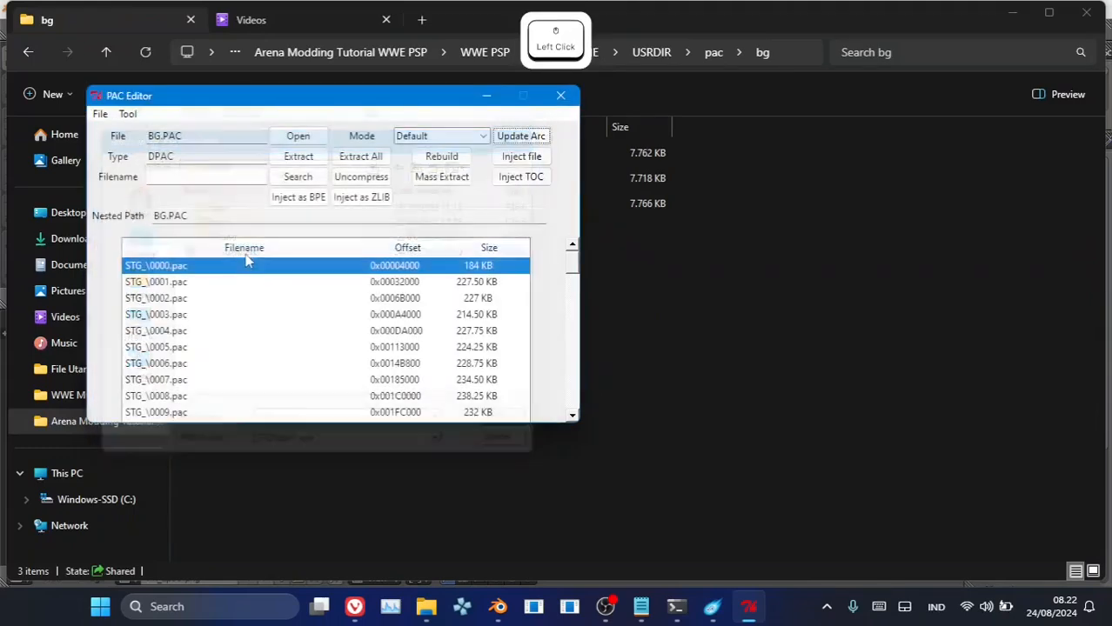
left_click(623, 360)
left_click(657, 359)
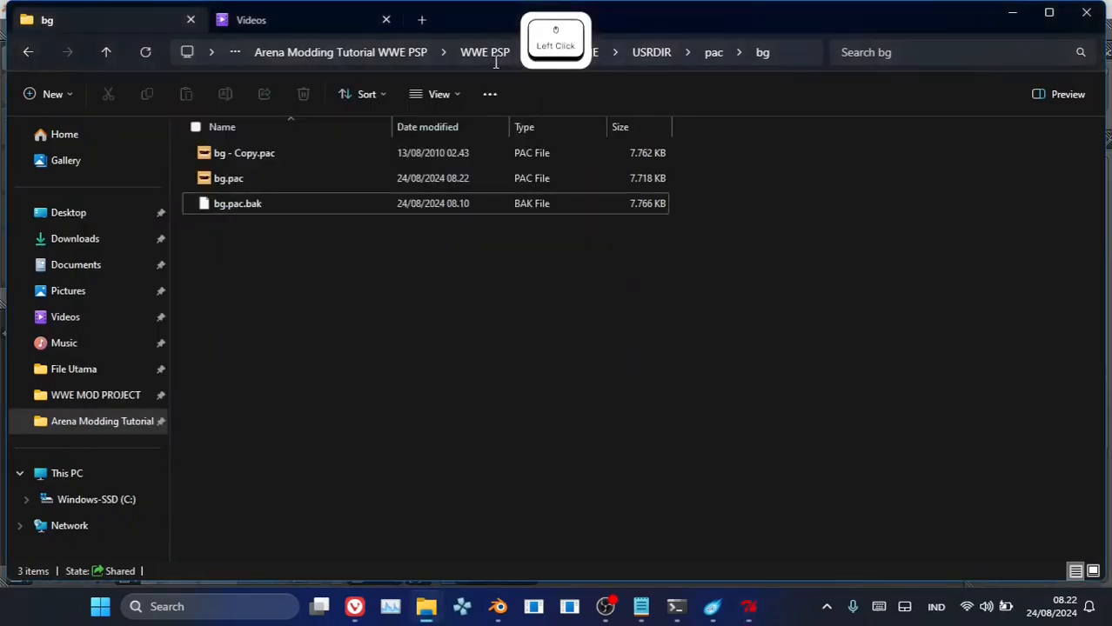
- Delete the old plistpsp.arc from the game's PSP_GAME\USRDIR folder
left_click(486, 55)
double_click(268, 160)
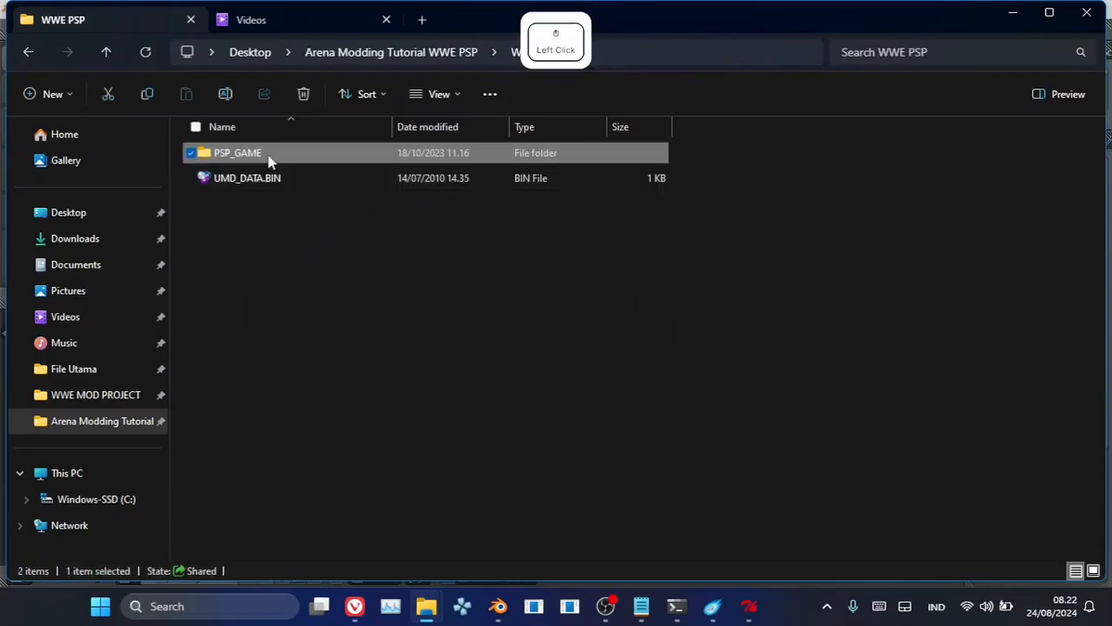
double_click(260, 178)
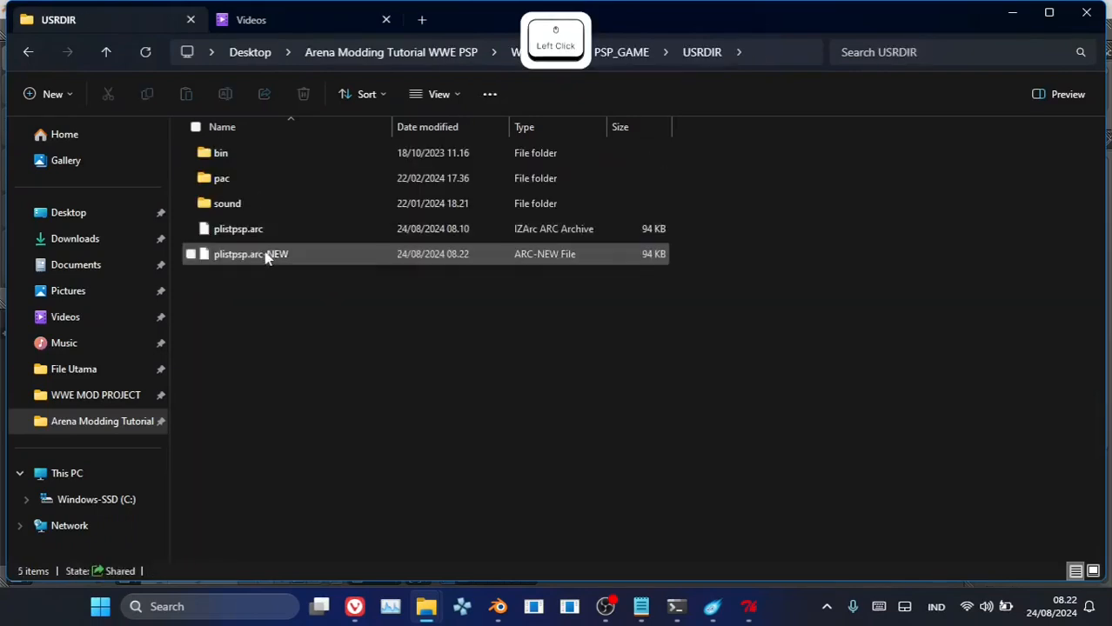
left_click(269, 231)
key("Delete")
- Rename plistpsp.arc-NEW in the game's USRDIR folder to plistpsp.arc
key("F2")
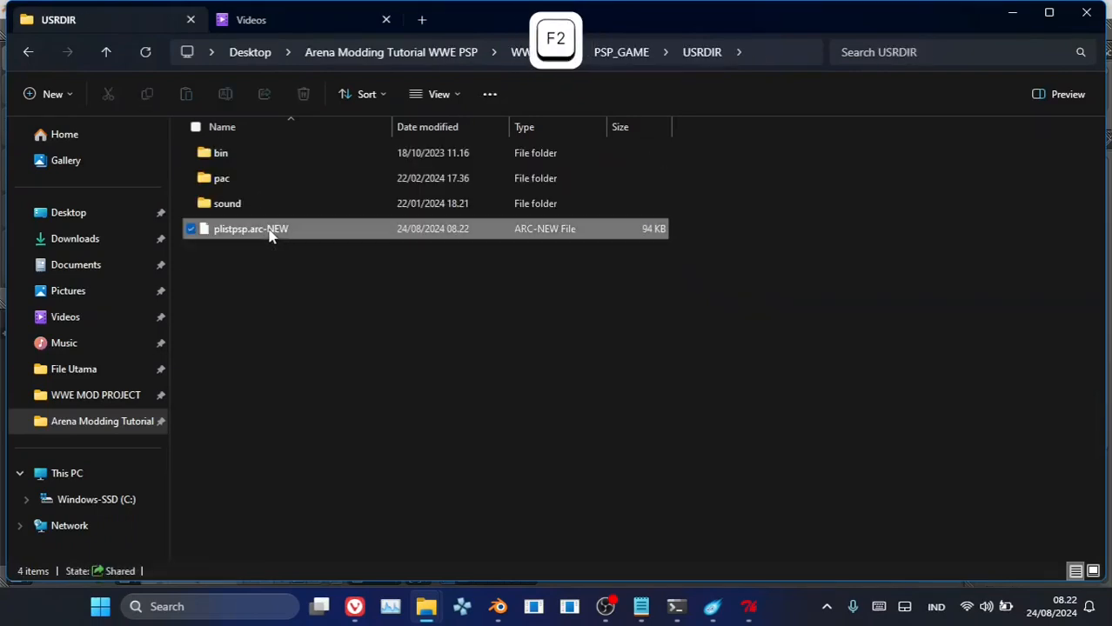
key("Right")
key("BackSpace")
key("BackSpace")
key("BackSpace")
key("BackSpace")
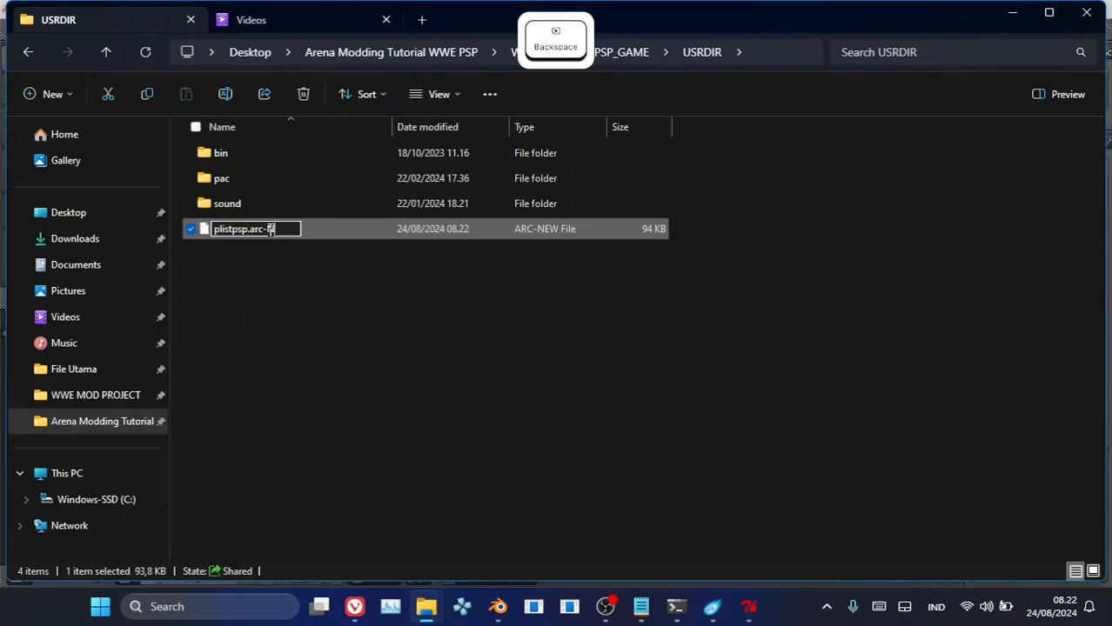
key("Return")
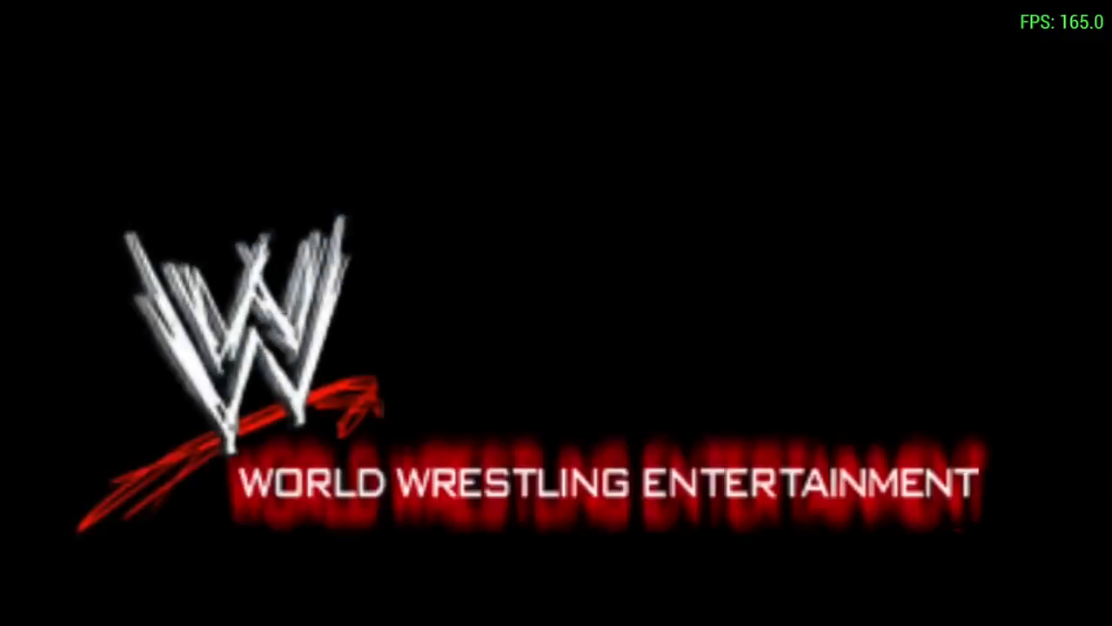
- Test the modded arena in the game with the John Cena vs. Randy Orton match and a preview of Batista's entrance
key("Left")
key("Left")
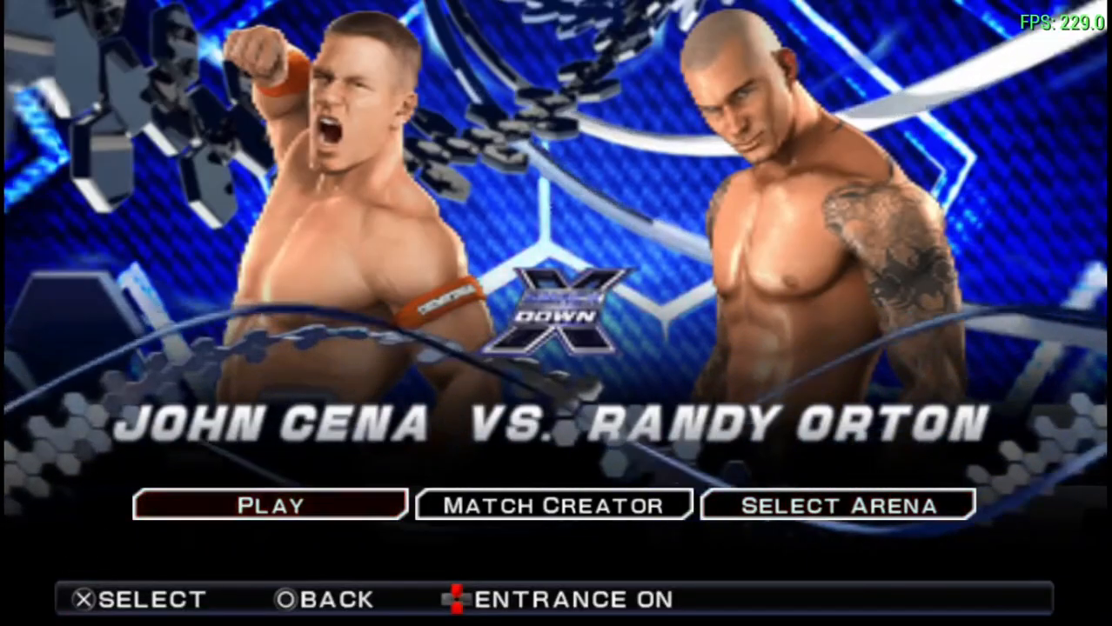
key("z")
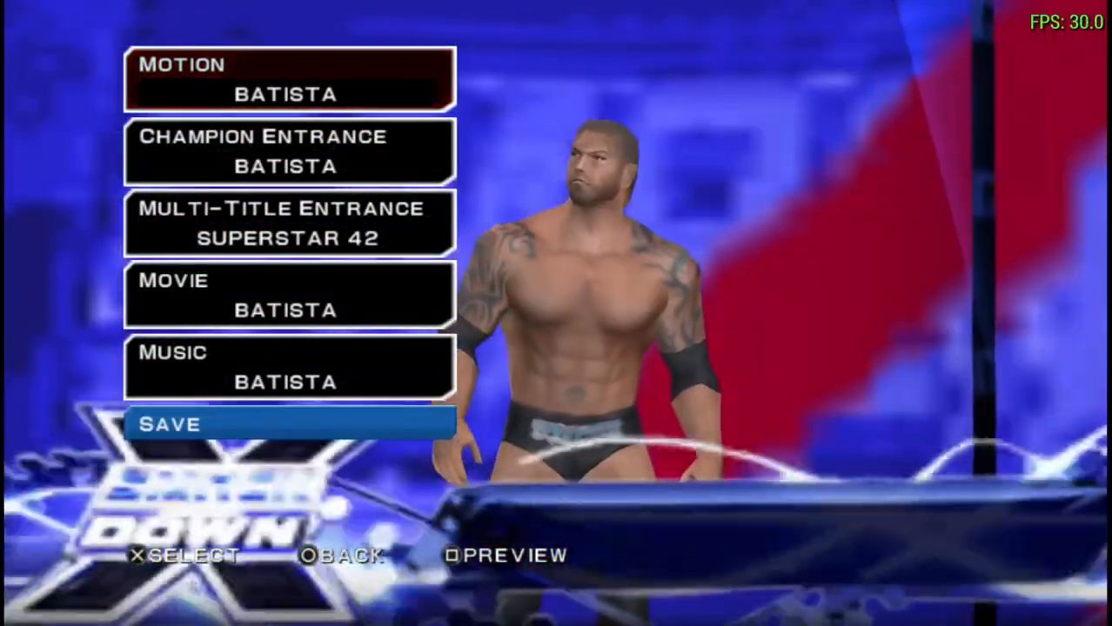
key("a")
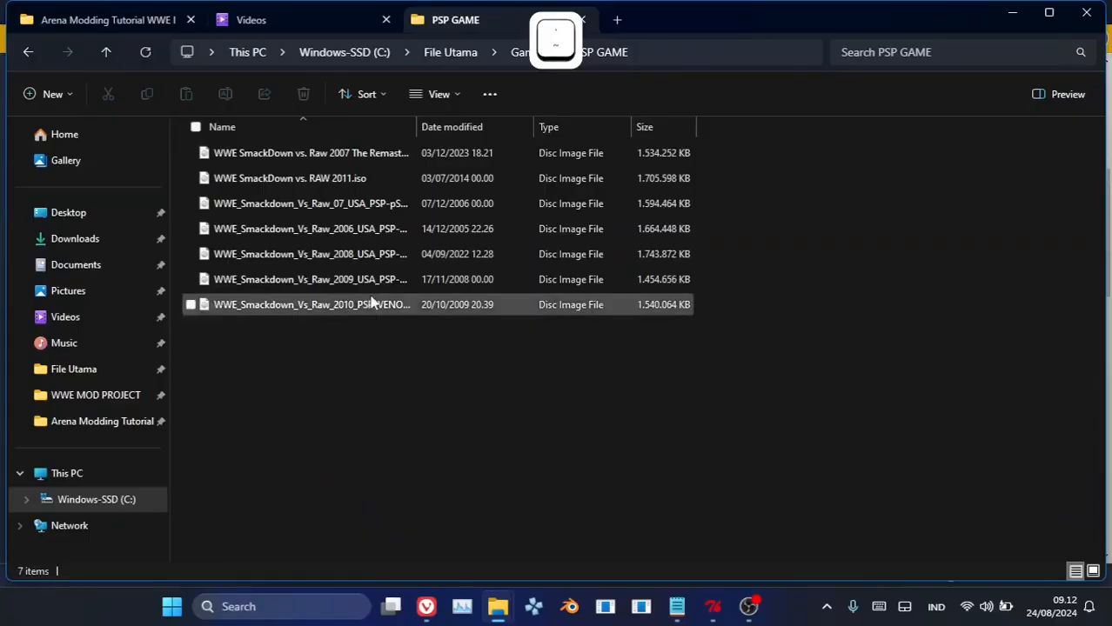
- Mount the WWE SmackDown vs. Raw 2009 disc image and open BG.PAC from its PSP_GAME\USRDIR\pac\bg folder in PAC Editor
double_click(384, 280)
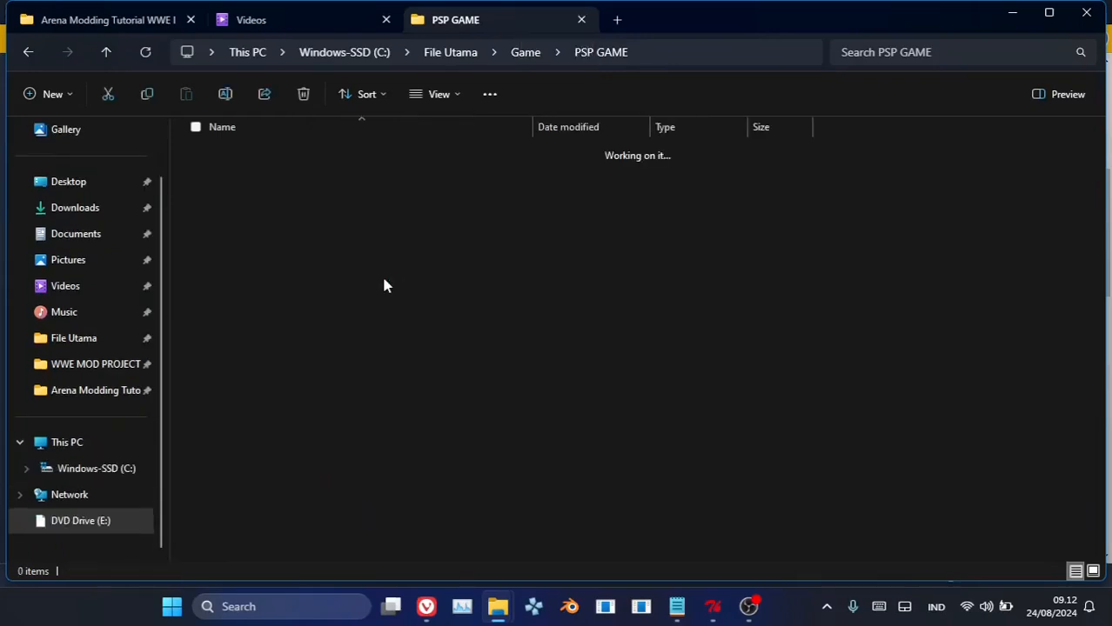
double_click(257, 164)
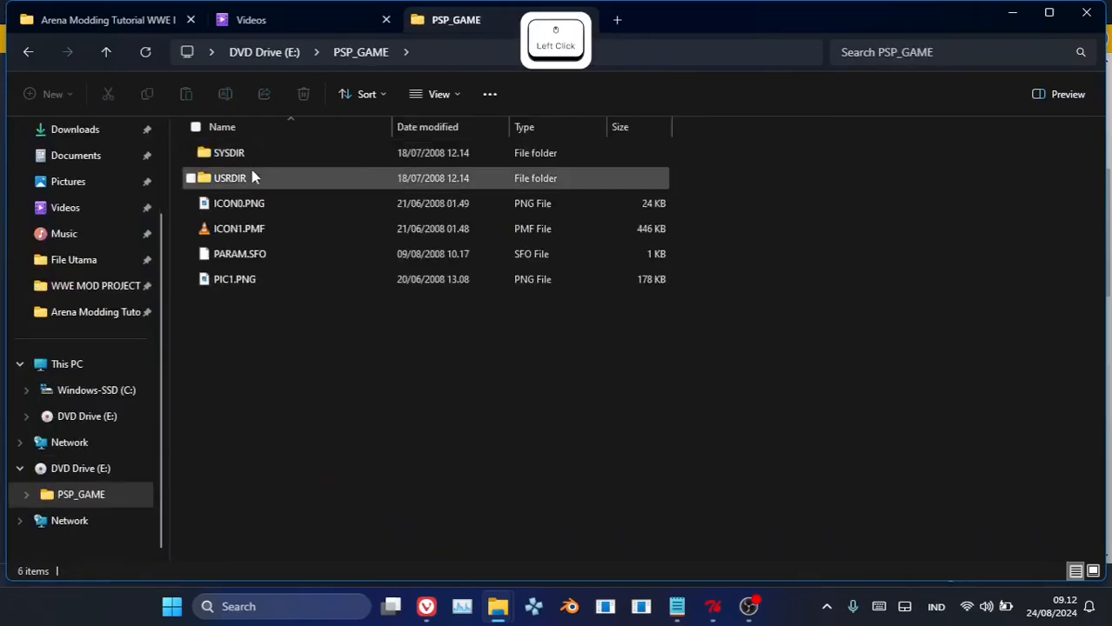
double_click(250, 178)
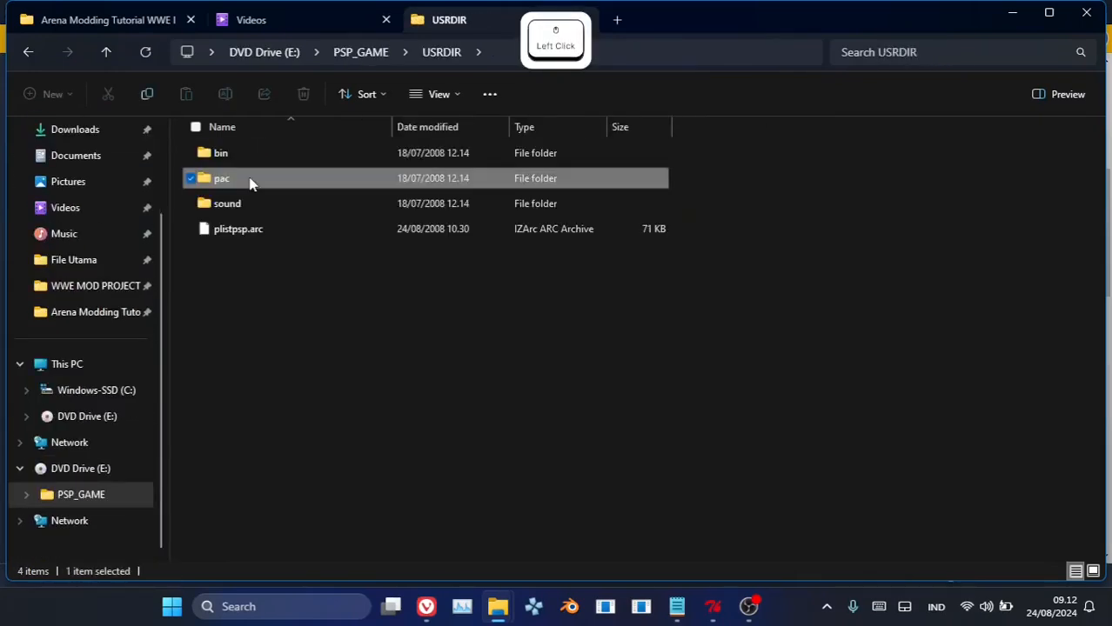
double_click(250, 181)
double_click(255, 161)
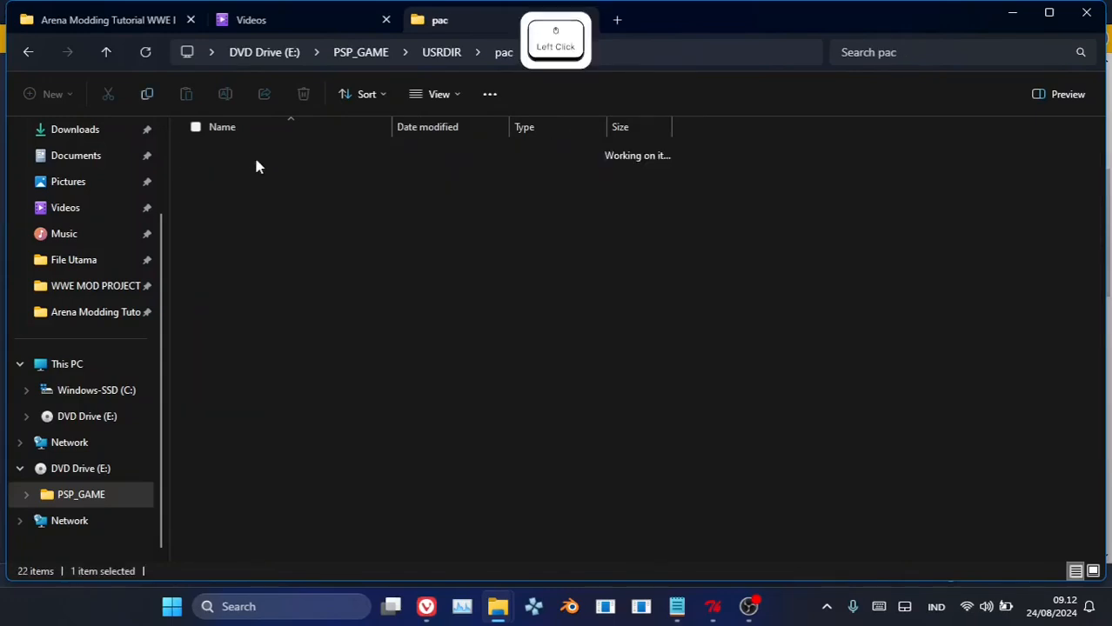
left_click(244, 154)
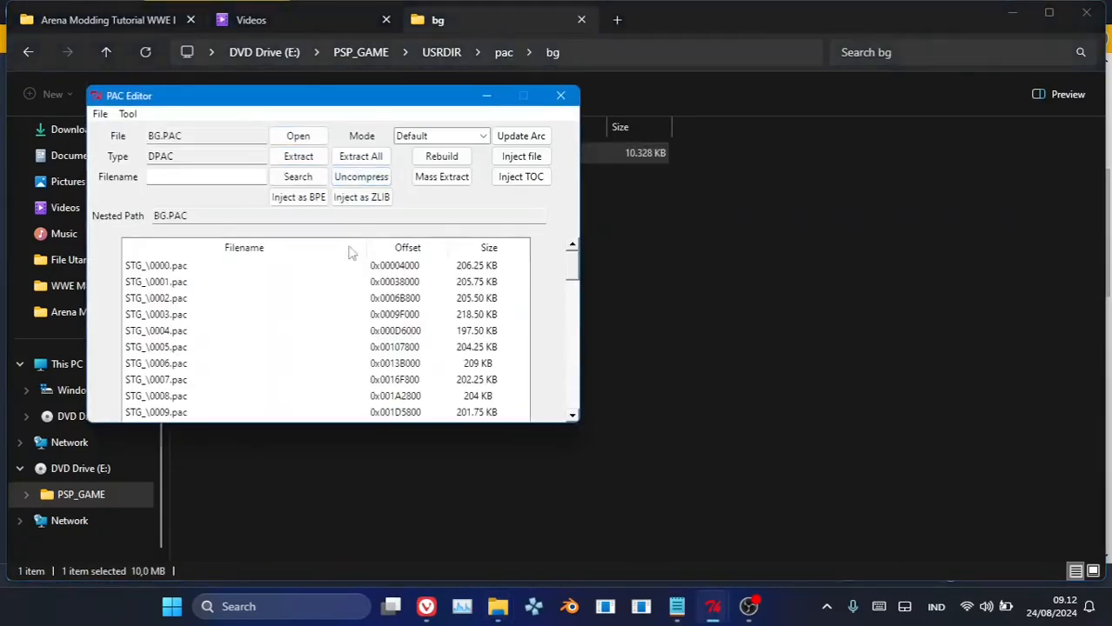
- Look up the WrestleMania XXIV arena ID in the SVR 09 arena list on the smacktalks.org forum
left_click(426, 606)
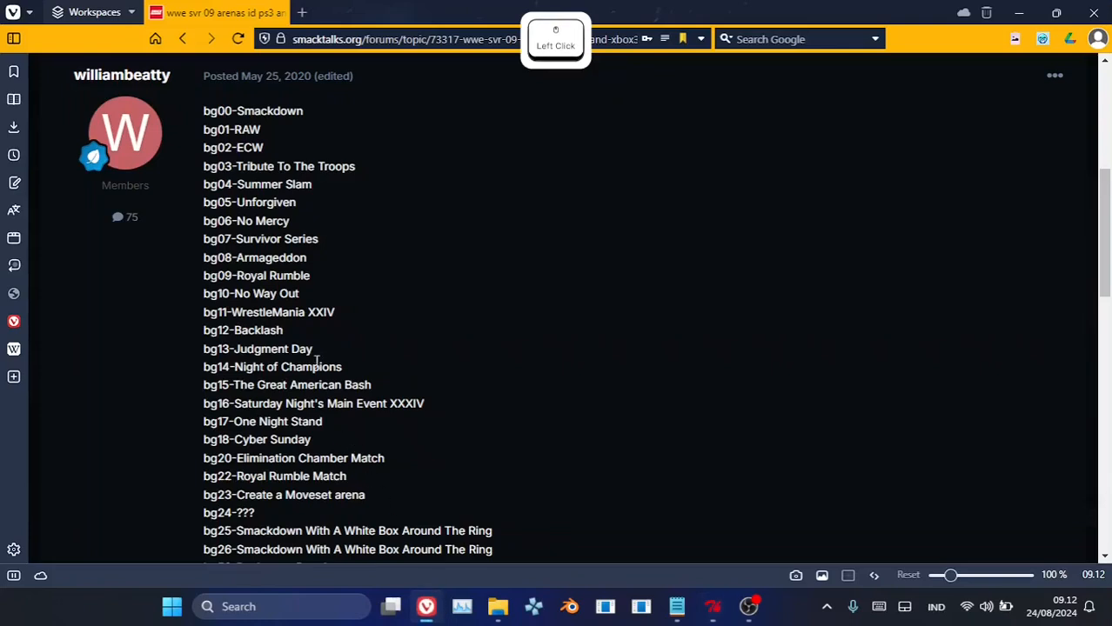
left_click_drag(281, 308, 202, 315)
left_click(269, 345)
key("alt+Tab")
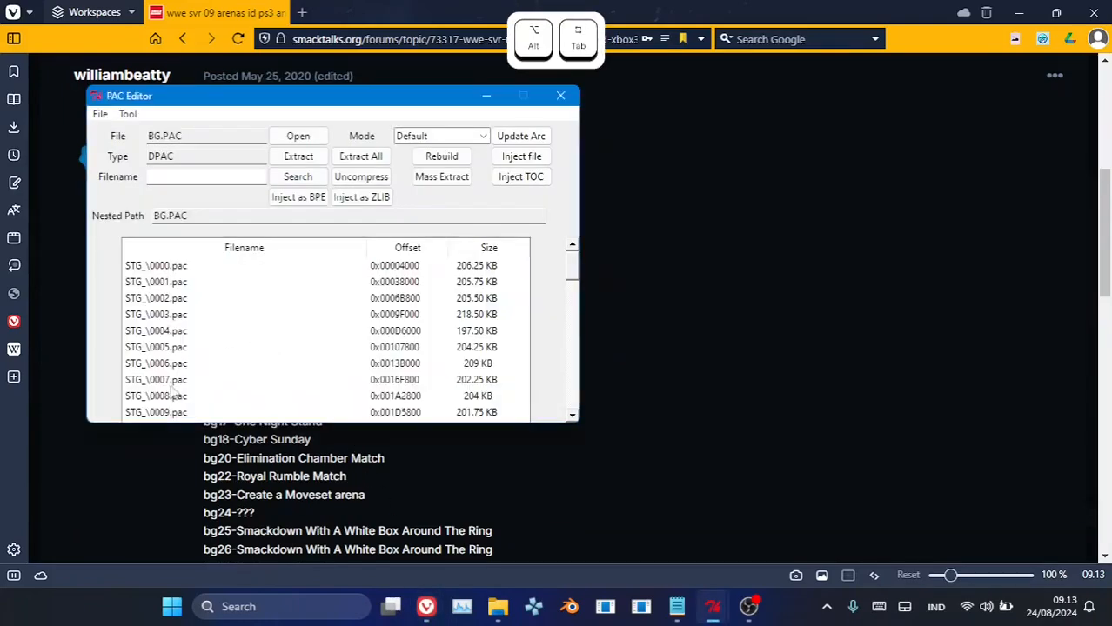
- Open the STG_\0011.pac entry of BG.PAC in PAC Editor and launch Blender 2.79
left_click(182, 381)
scroll(182, 406, "down", 2)
left_click(168, 380)
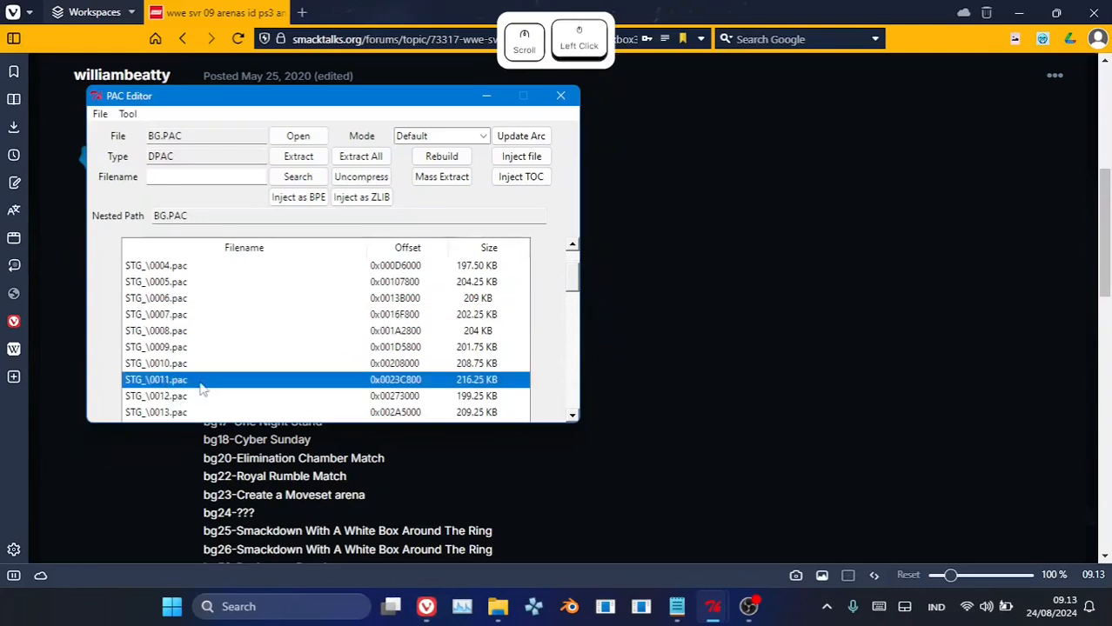
double_click(199, 383)
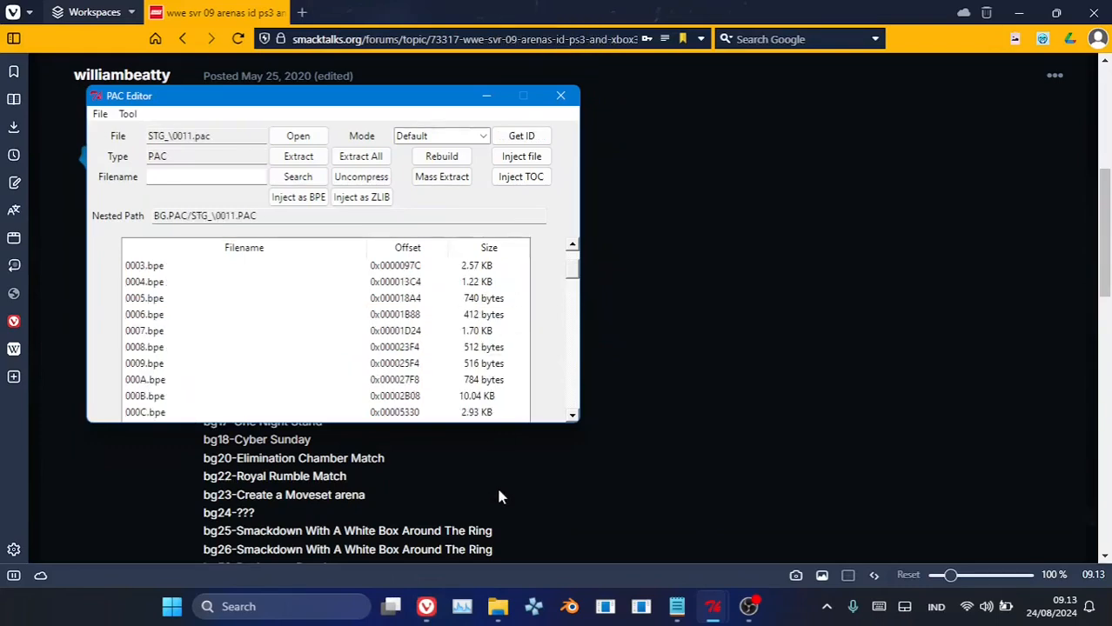
left_click(570, 607)
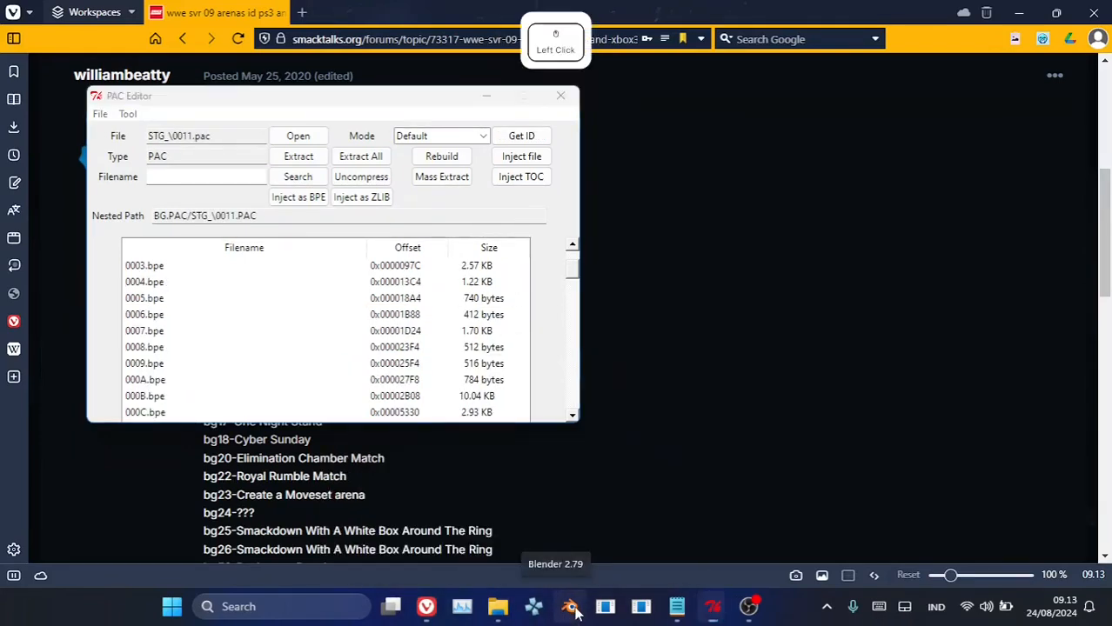
- Find the 0323 entry inside STG_\0011.pac
left_click(218, 175)
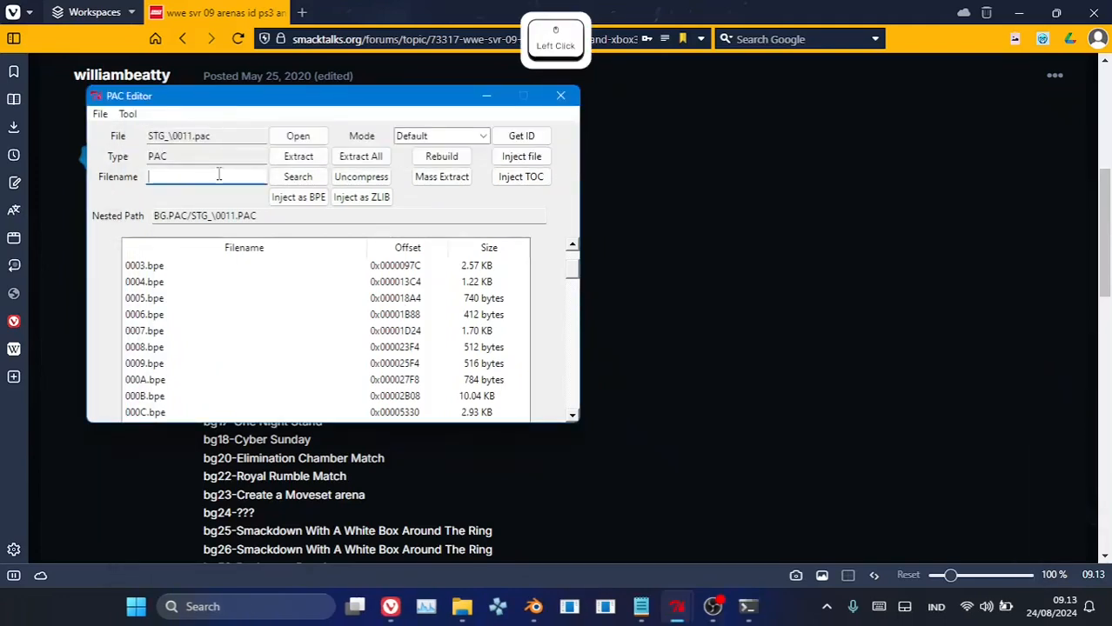
type("0323")
key("Return")
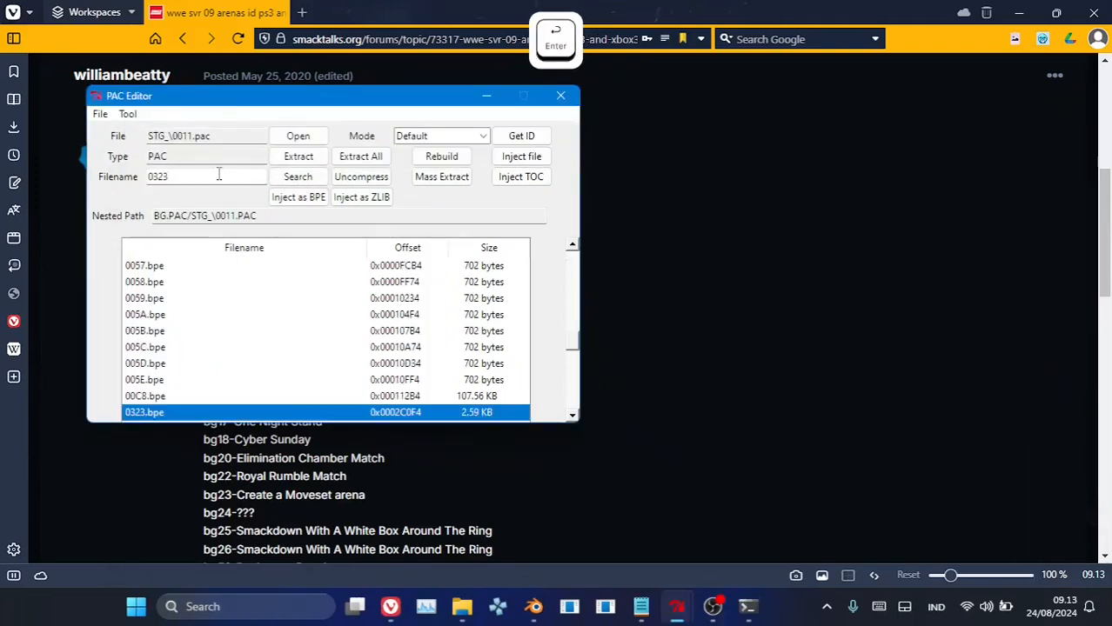
double_click(159, 414)
left_click(702, 358)
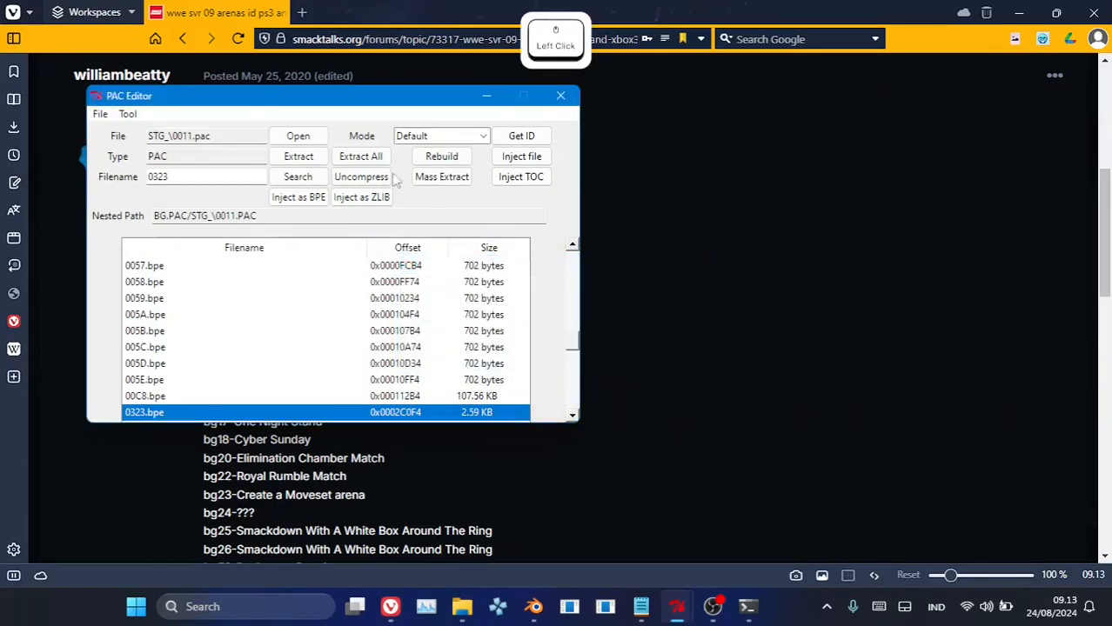
- Uncompress 0323.bpe into the Arena PAC File folder under the name "0323 svr20009"
left_click(361, 177)
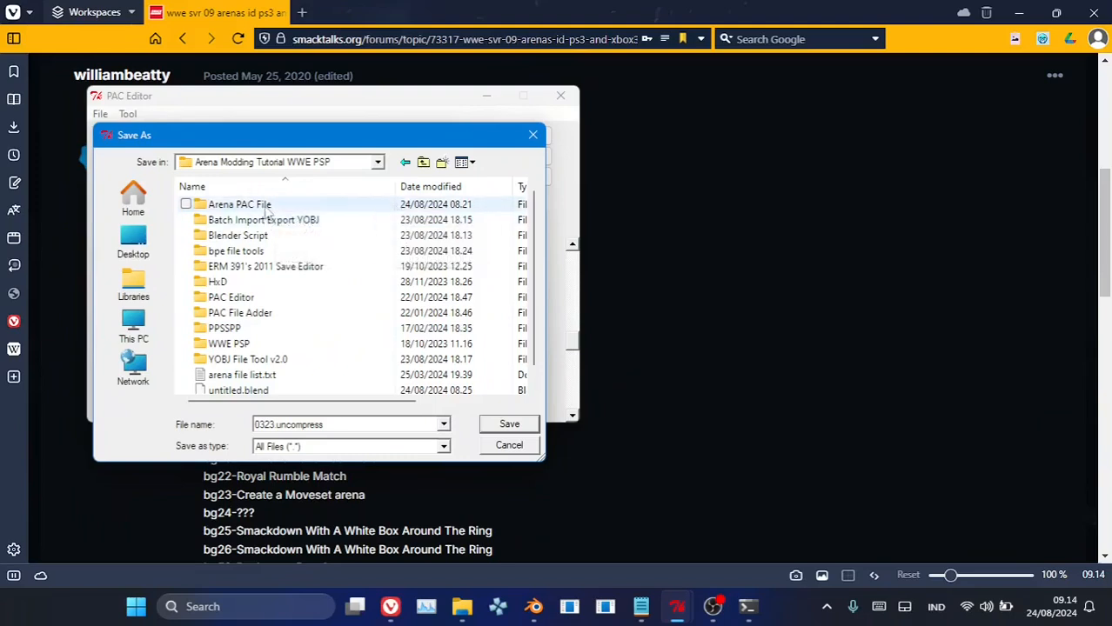
double_click(265, 206)
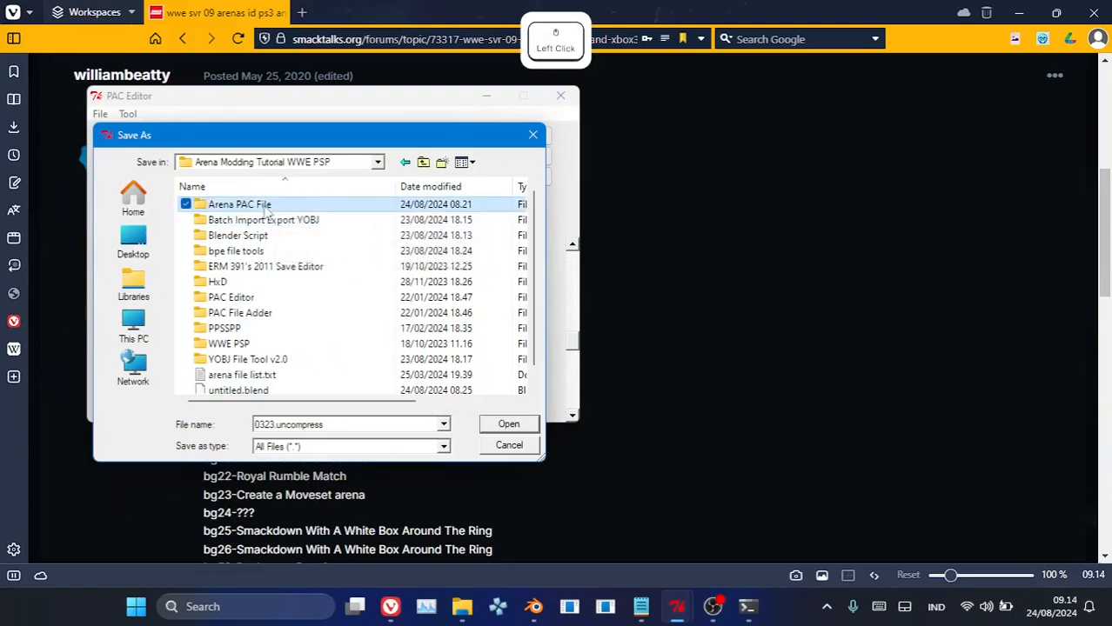
left_click(278, 425)
left_click(275, 424)
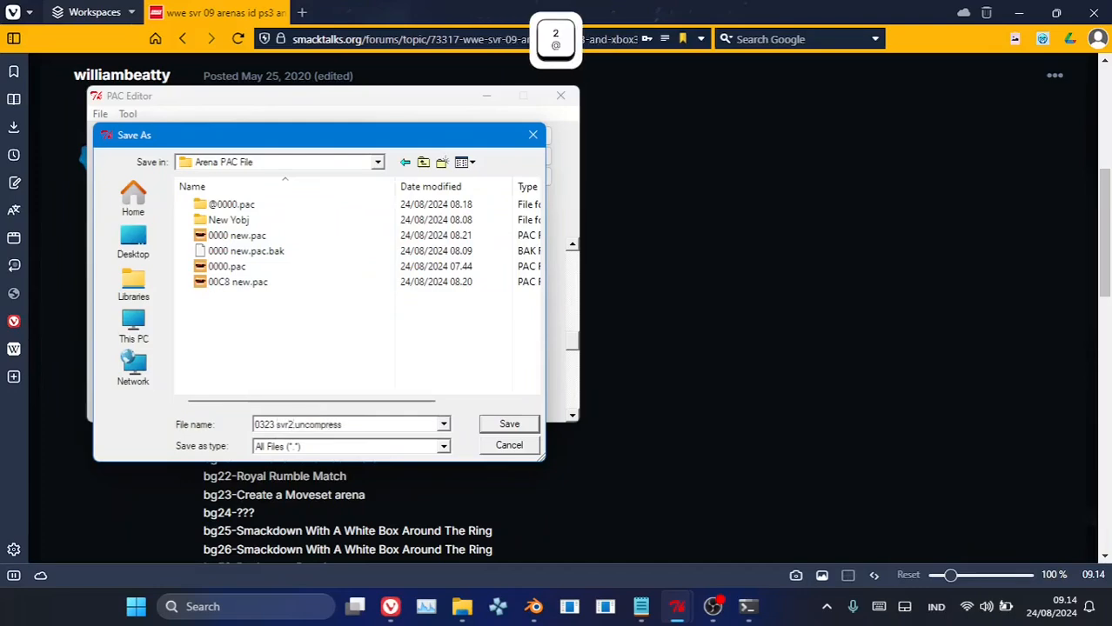
type("svr20009")
key("Return")
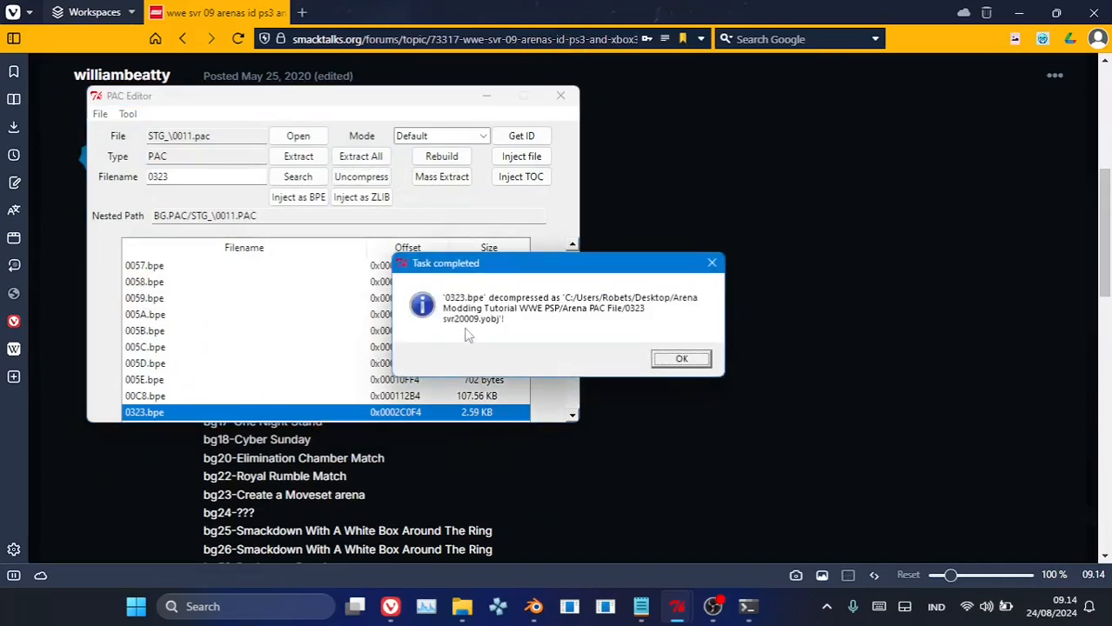
left_click(687, 360)
- Open "0000 new.pac" from the Arena PAC File folder in PAC Editor and find its 0323 entry
left_click(283, 209)
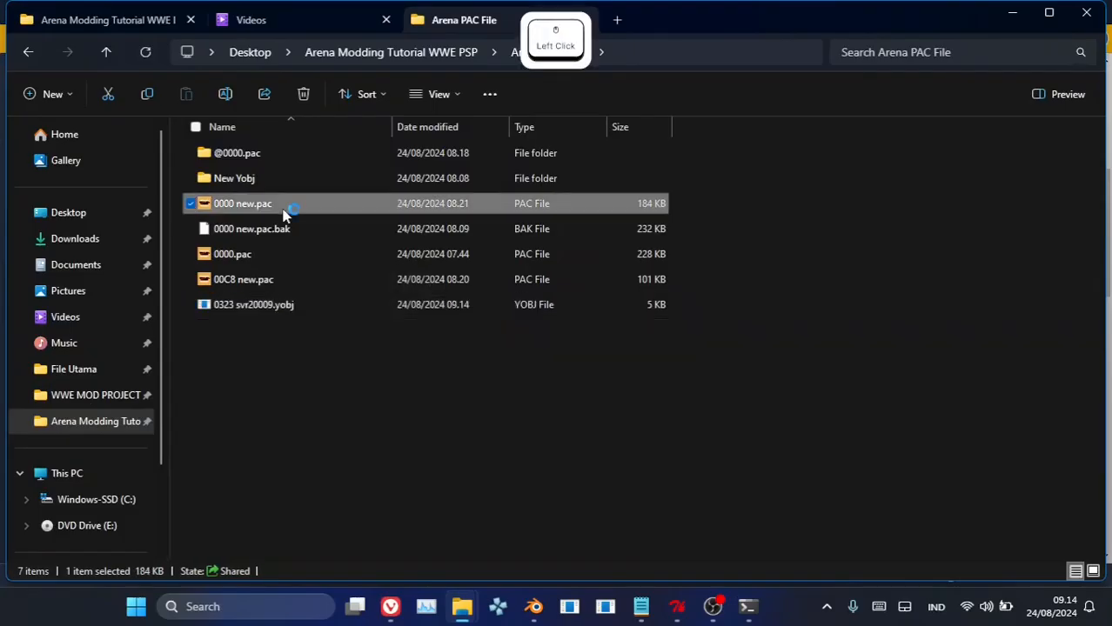
double_click(285, 214)
left_click(170, 132)
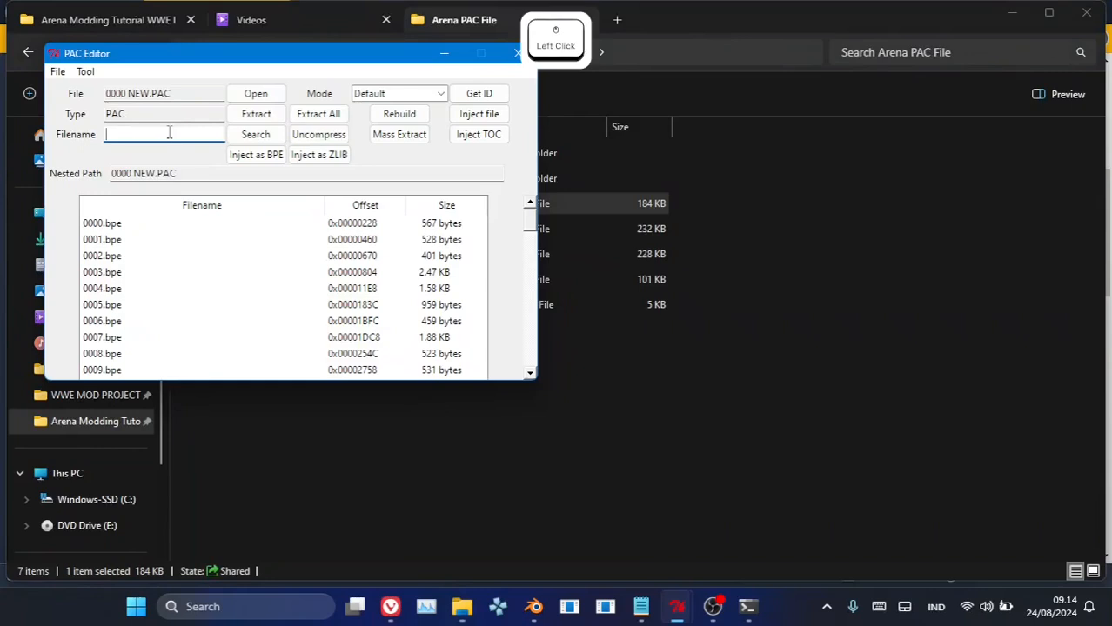
type("0323")
key("Return")
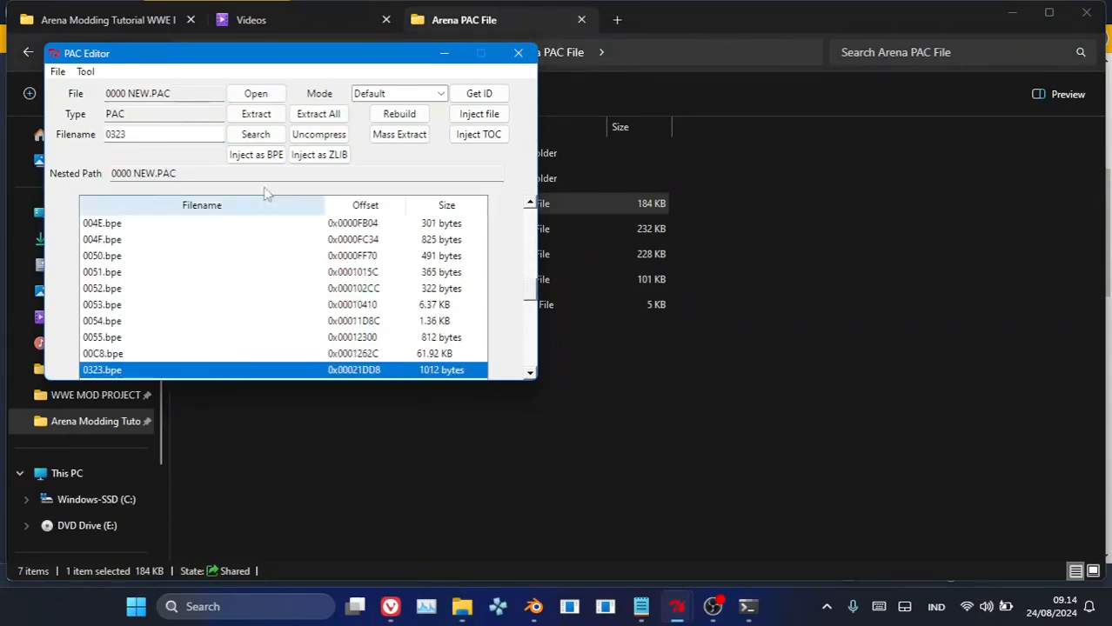
- Inject "0323 svr20009.yobj" into 0323.bpe of "0000 new.pac" as BPE, then close the open PAC Editor windows
left_click(263, 157)
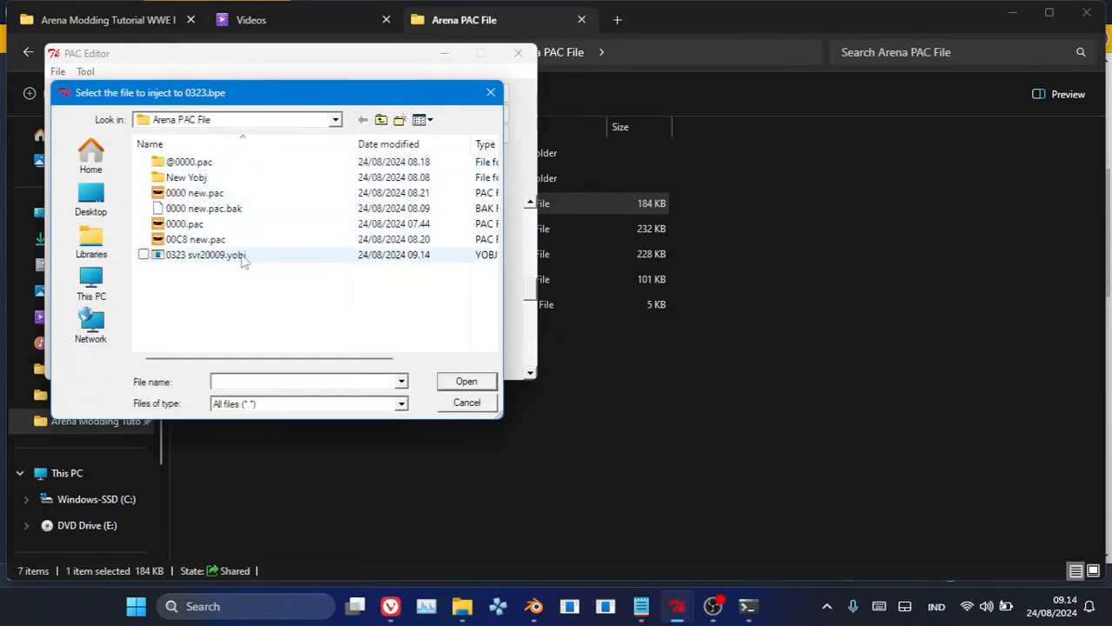
double_click(242, 257)
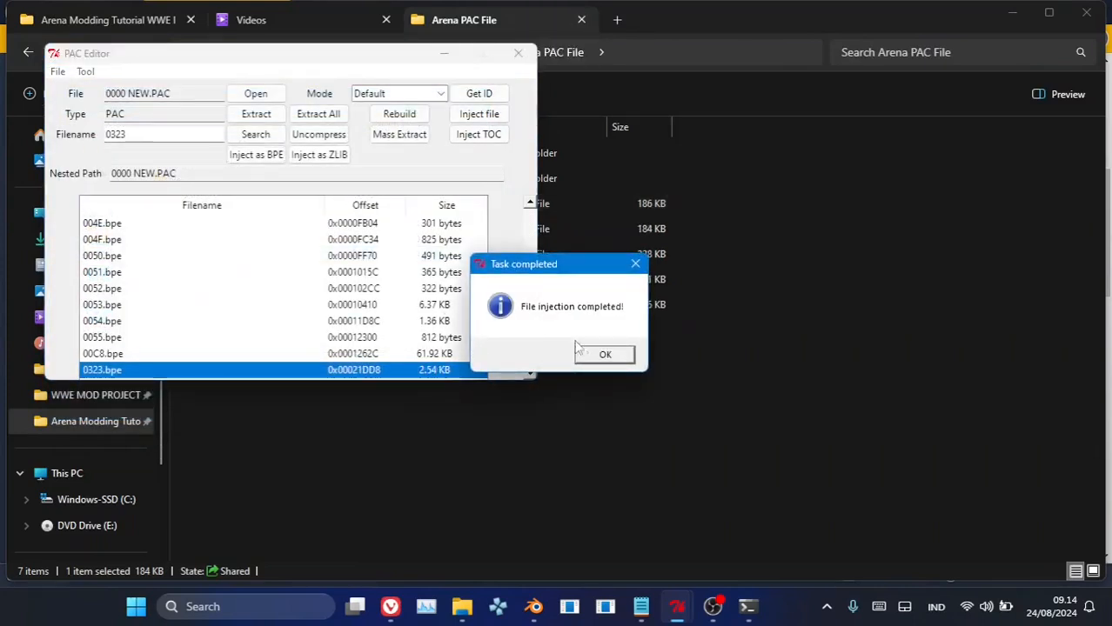
left_click(588, 351)
left_click(517, 54)
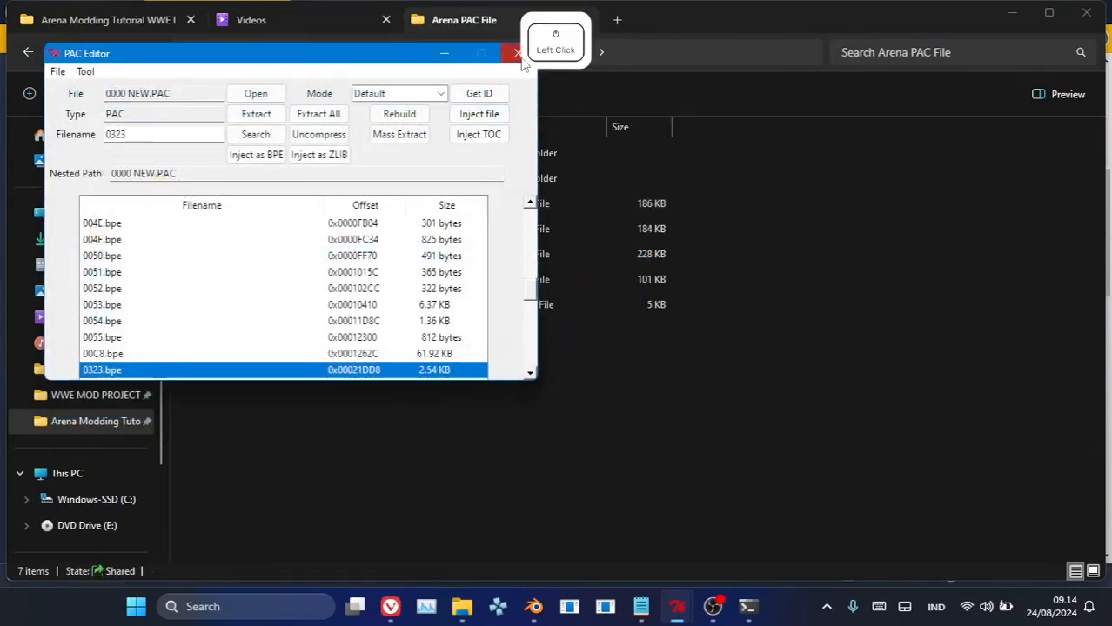
left_click(673, 614)
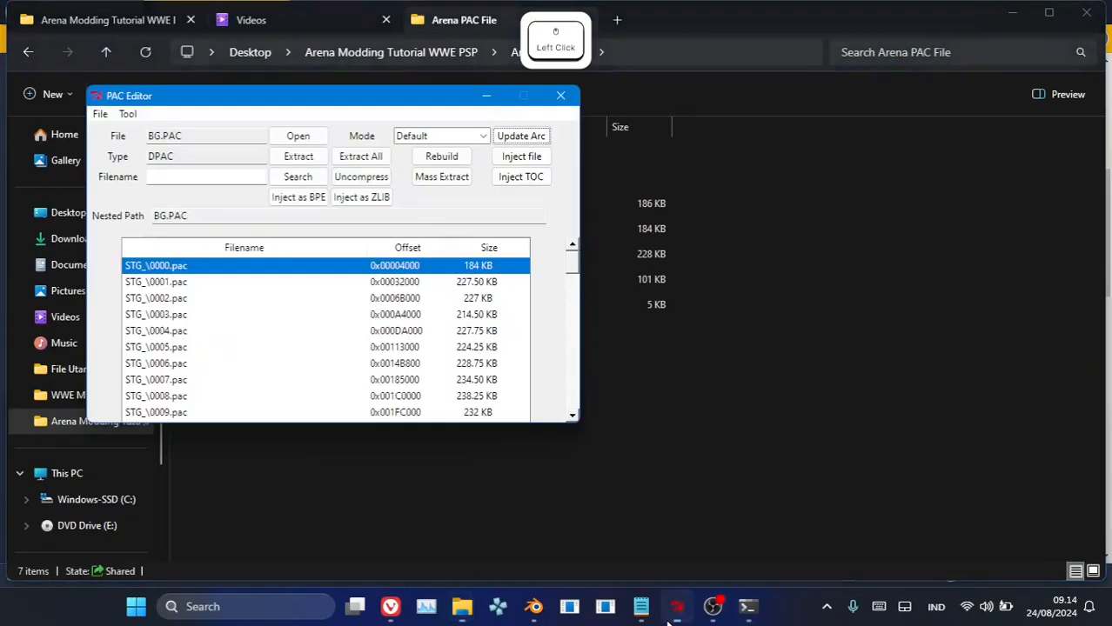
left_click(560, 95)
- Open bg.pac from the game's WWE PSP\PSP_GAME\USRDIR\pac\bg folder in PAC Editor
left_click(417, 59)
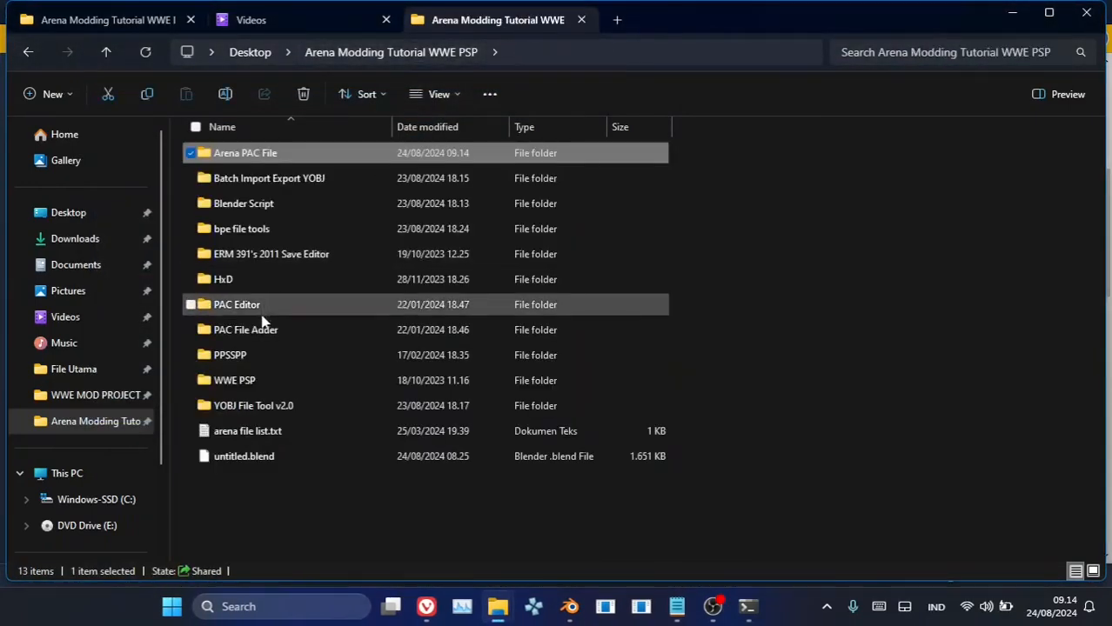
double_click(248, 380)
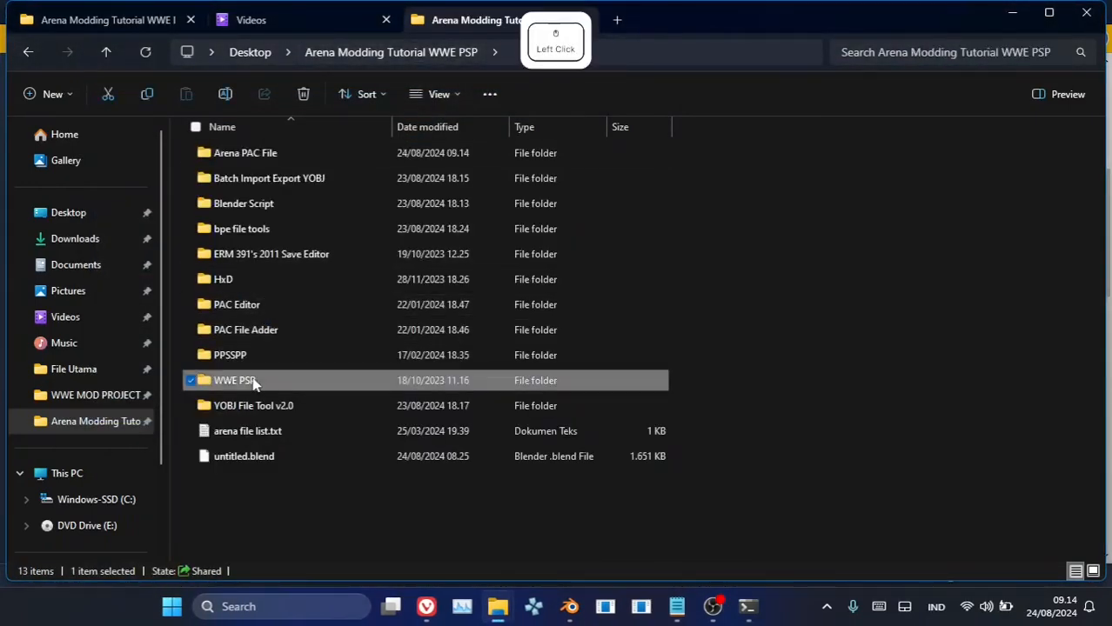
double_click(263, 159)
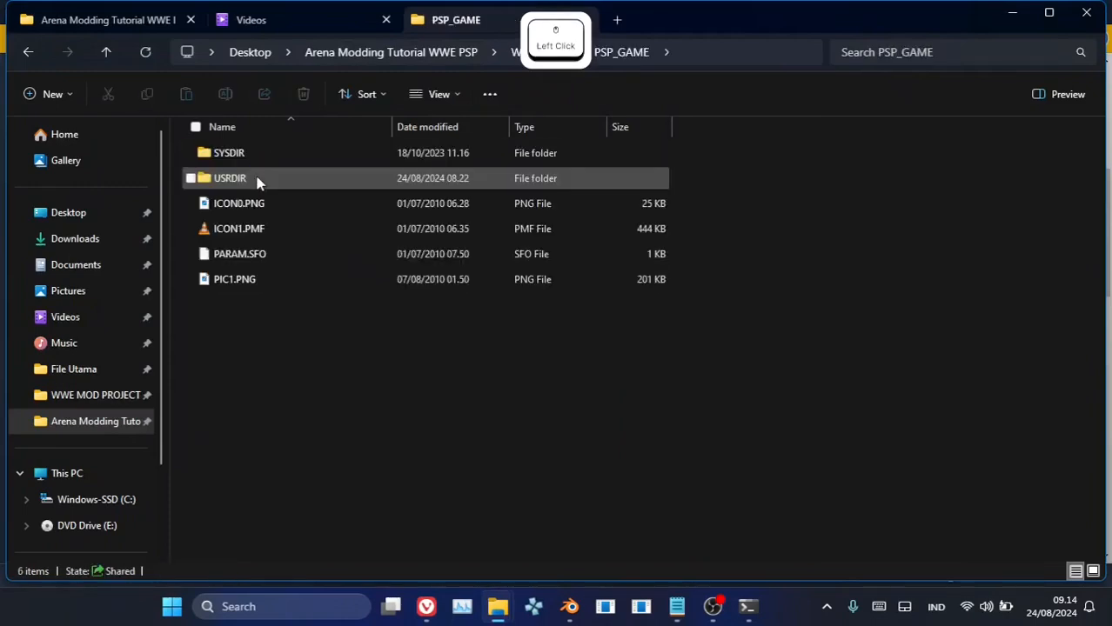
double_click(258, 179)
double_click(256, 179)
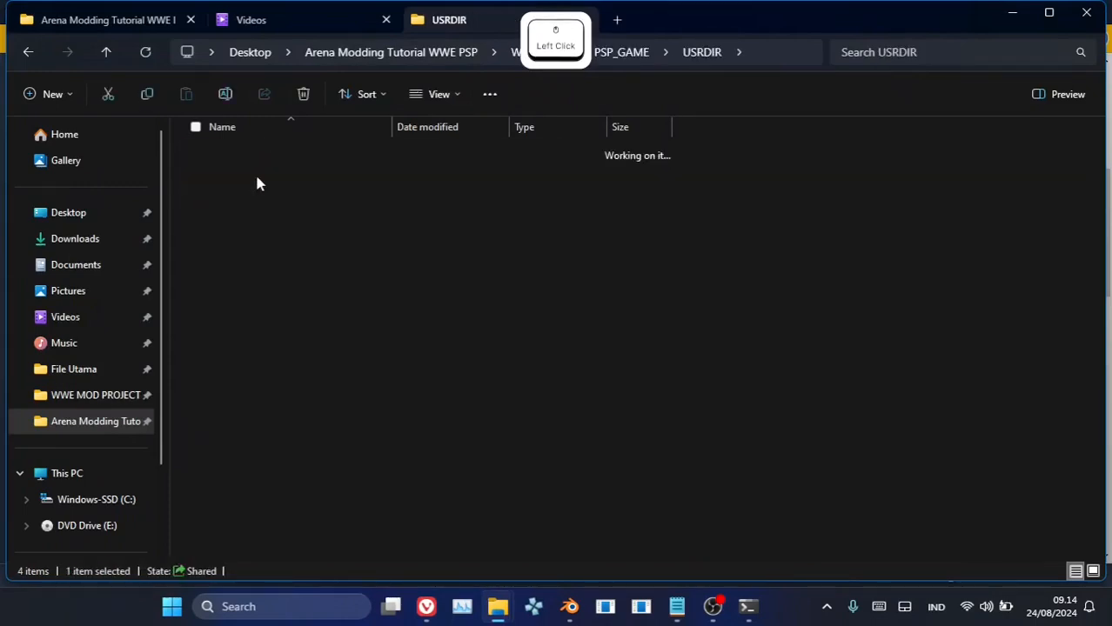
double_click(253, 158)
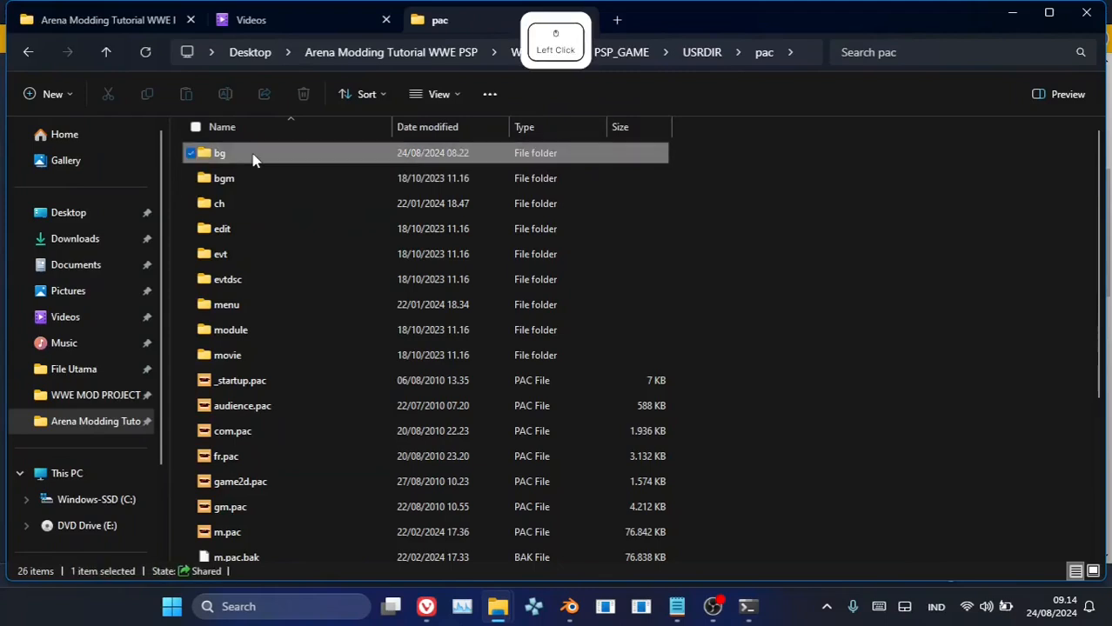
double_click(252, 179)
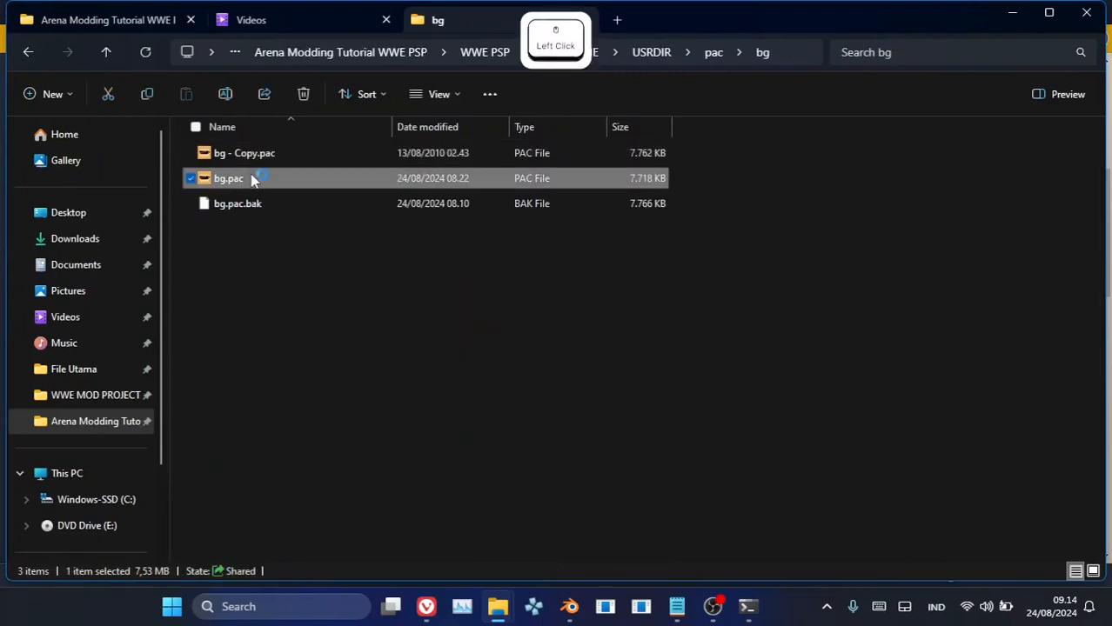
- Inject "0000 new.pac" from the Arena PAC File folder into the STG_\0000.pac entry of BG.PAC
left_click(193, 267)
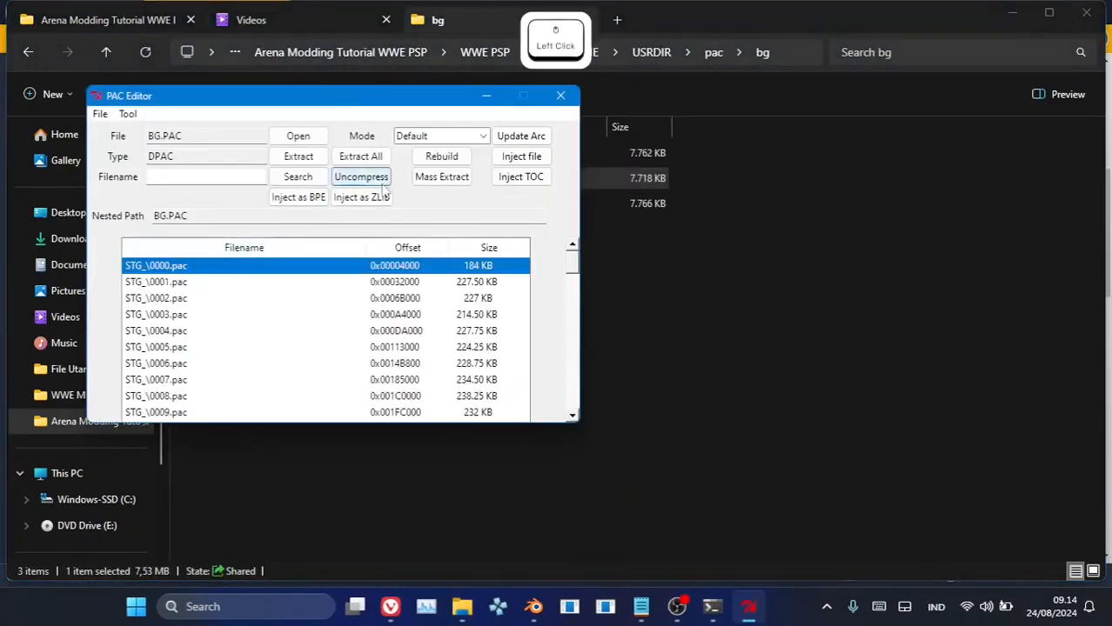
left_click(511, 159)
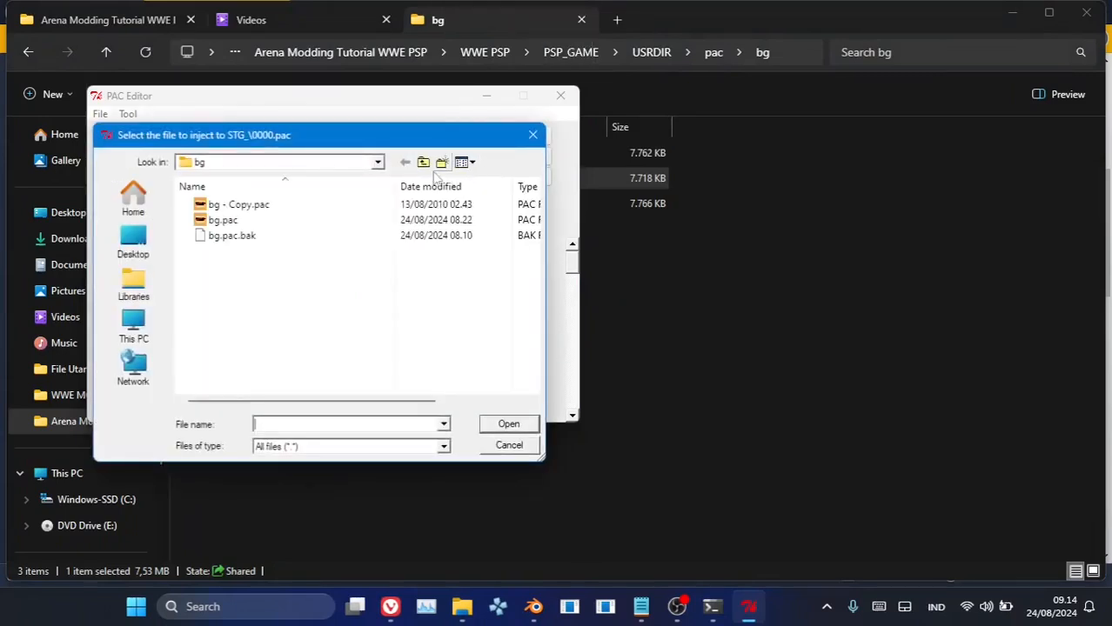
left_click(423, 163)
left_click(423, 162)
left_click(423, 162)
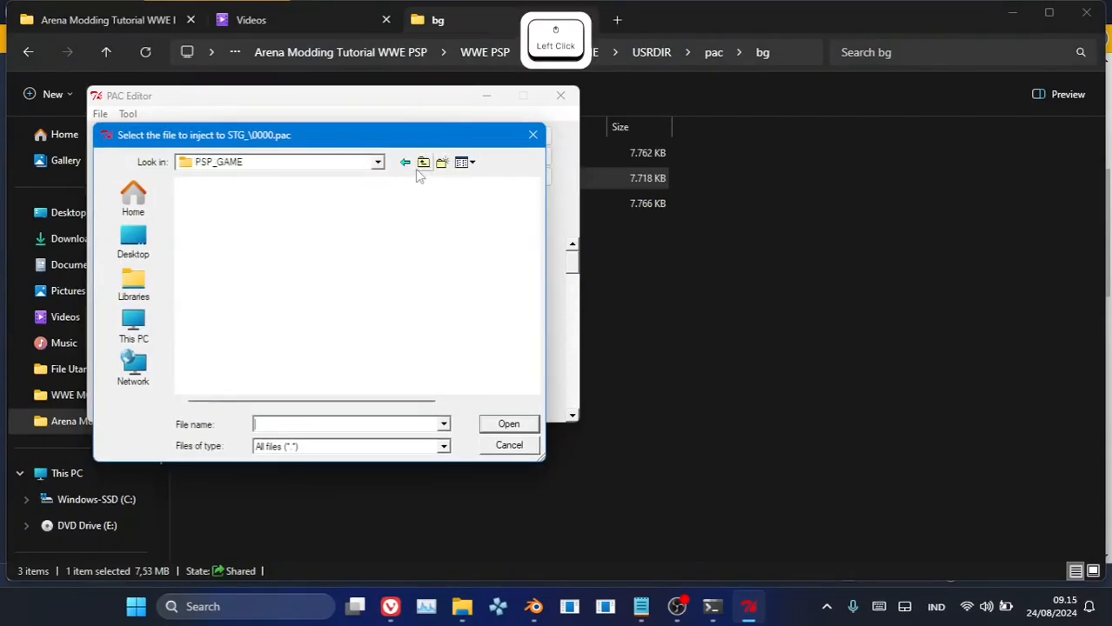
left_click(423, 163)
left_click(423, 162)
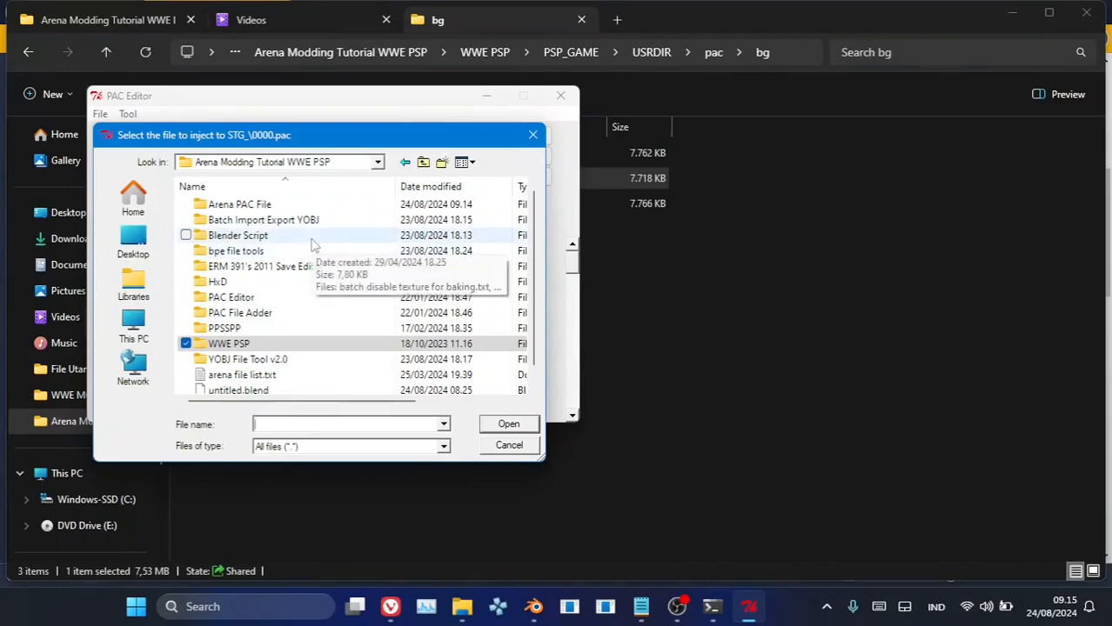
double_click(296, 205)
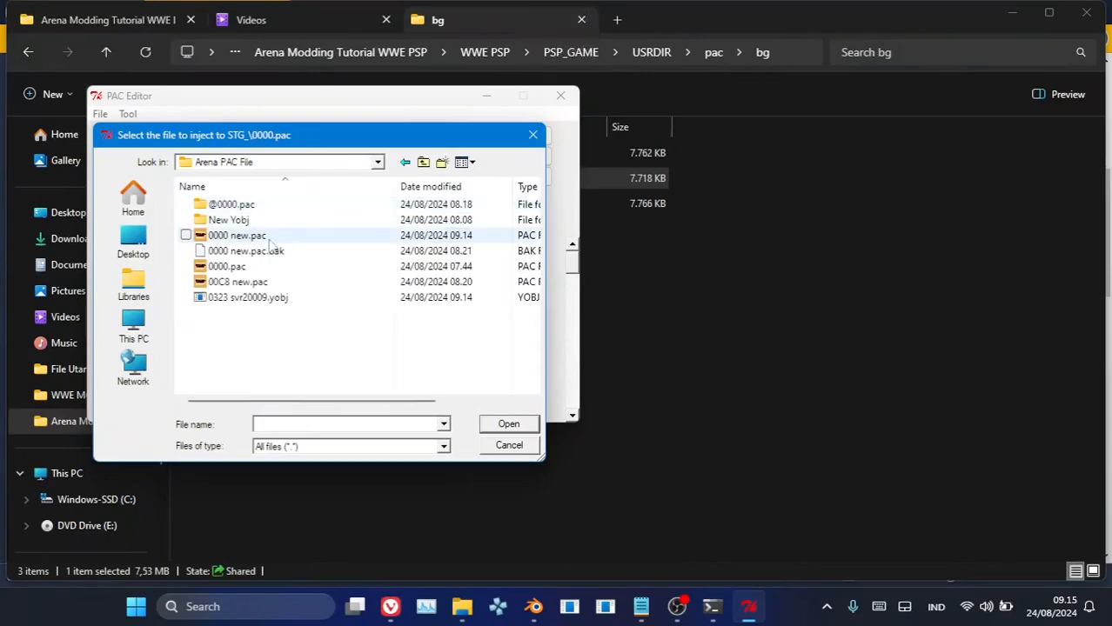
double_click(270, 240)
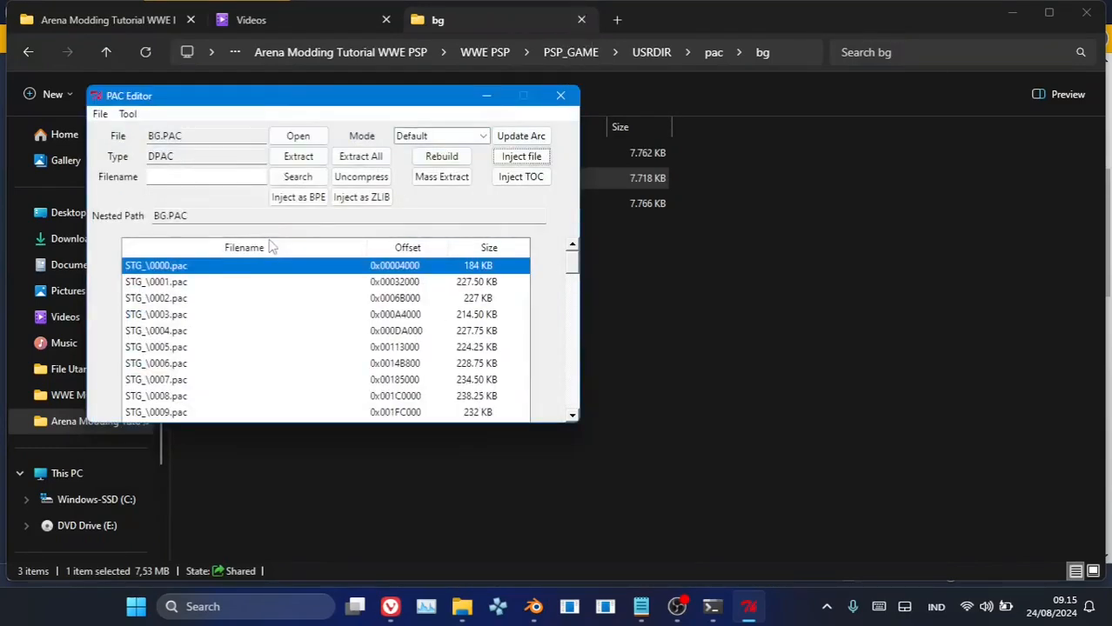
left_click(601, 353)
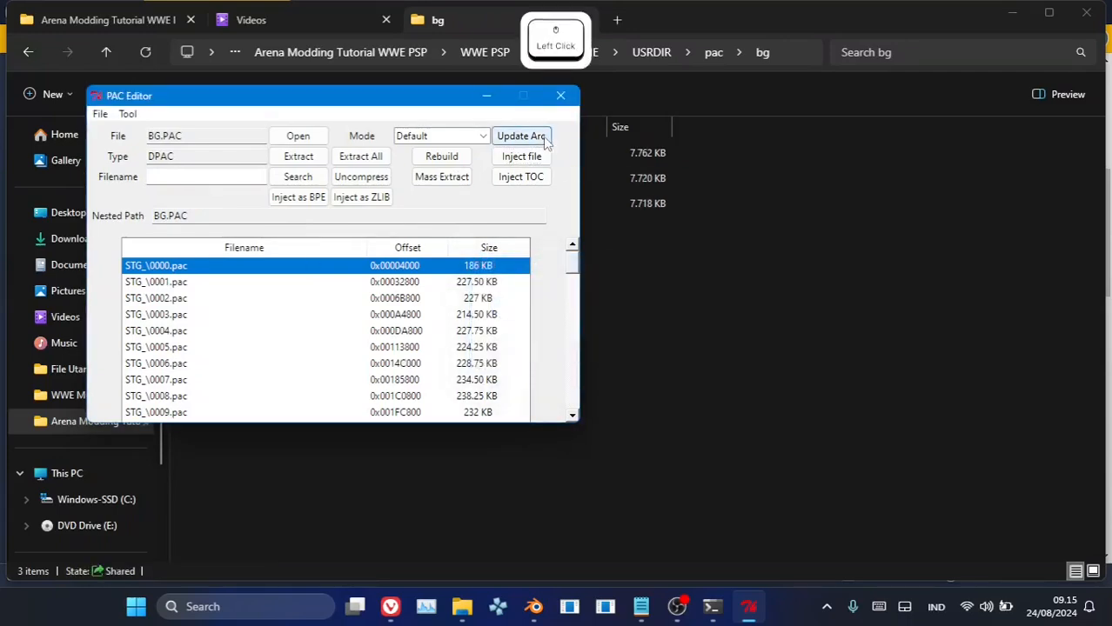
- Update plistpsp.arc in the USRDIR folder for the rebuilt BG.PAC, and close PAC Editor
left_click(544, 137)
left_click(426, 163)
left_click(426, 163)
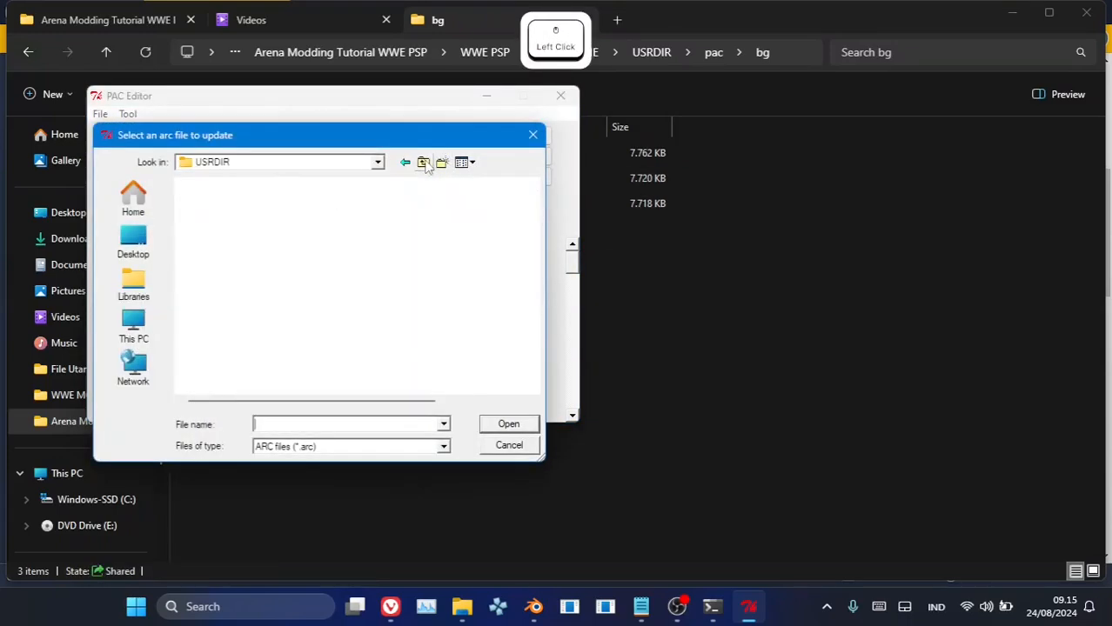
double_click(253, 250)
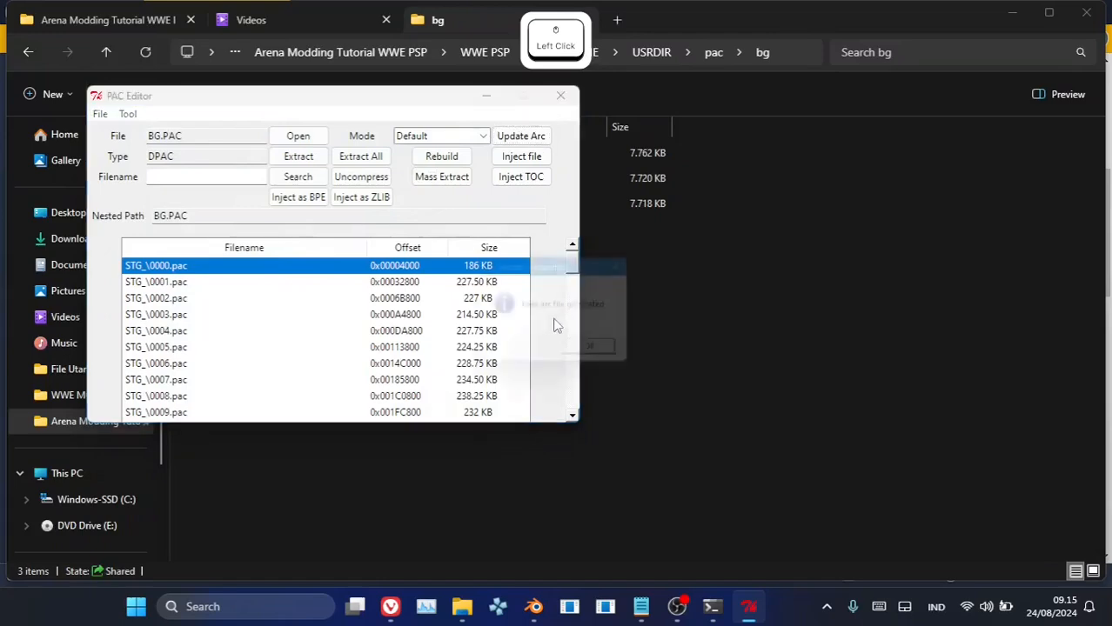
left_click(666, 353)
left_click(560, 95)
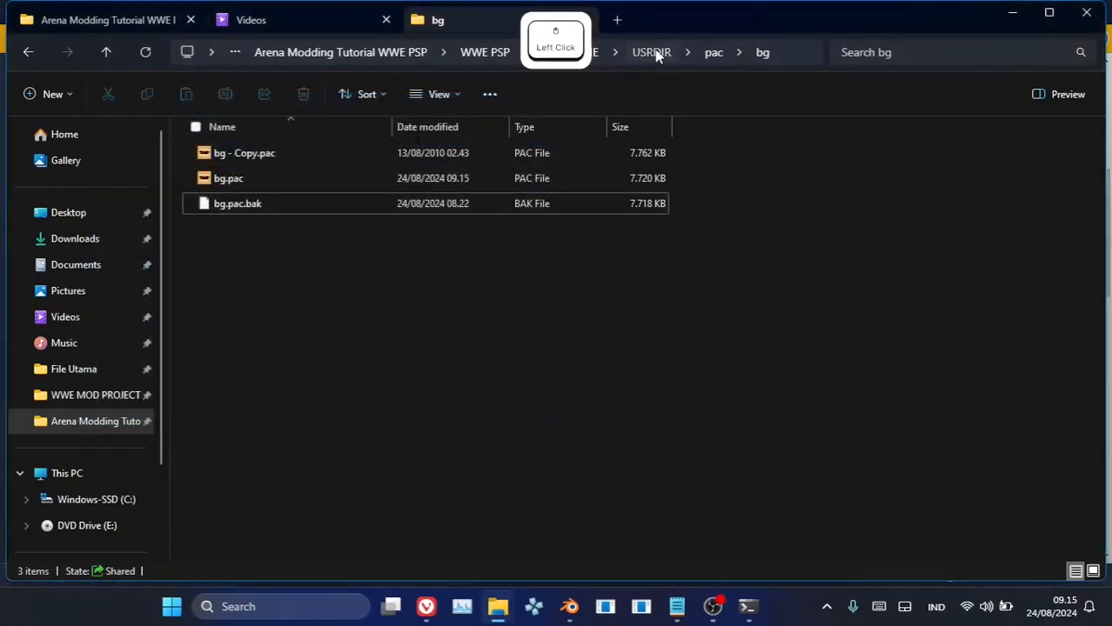
- Delete the old plistpsp.arc in USRDIR and rename plistpsp.arc-NEW as plistpsp.arc
left_click(657, 52)
left_click(320, 230)
key("Delete")
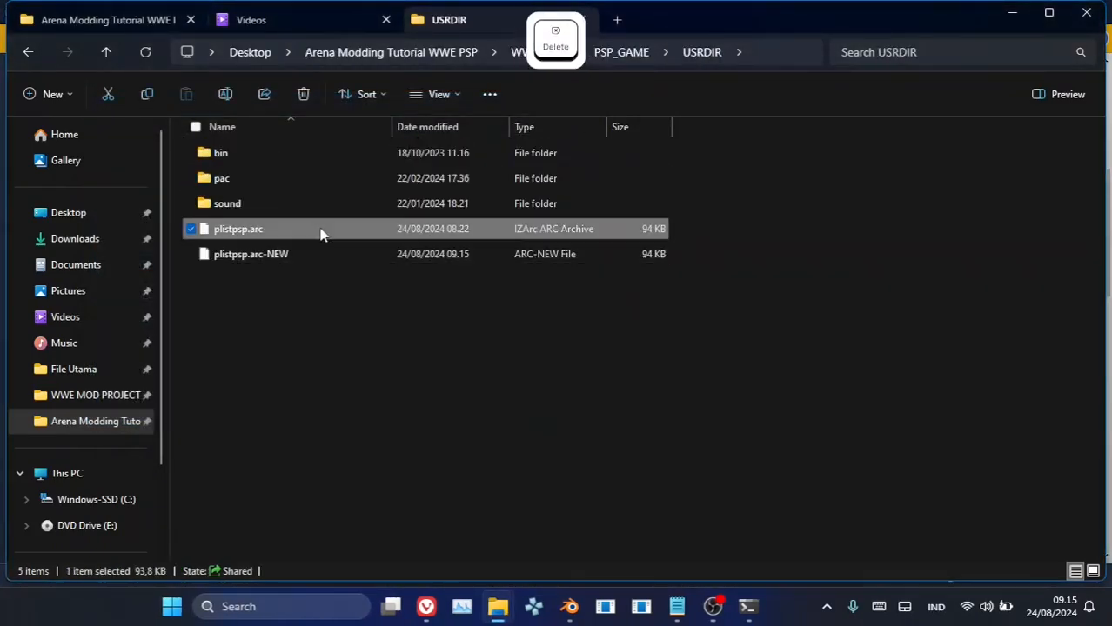
left_click(320, 231)
key("F2")
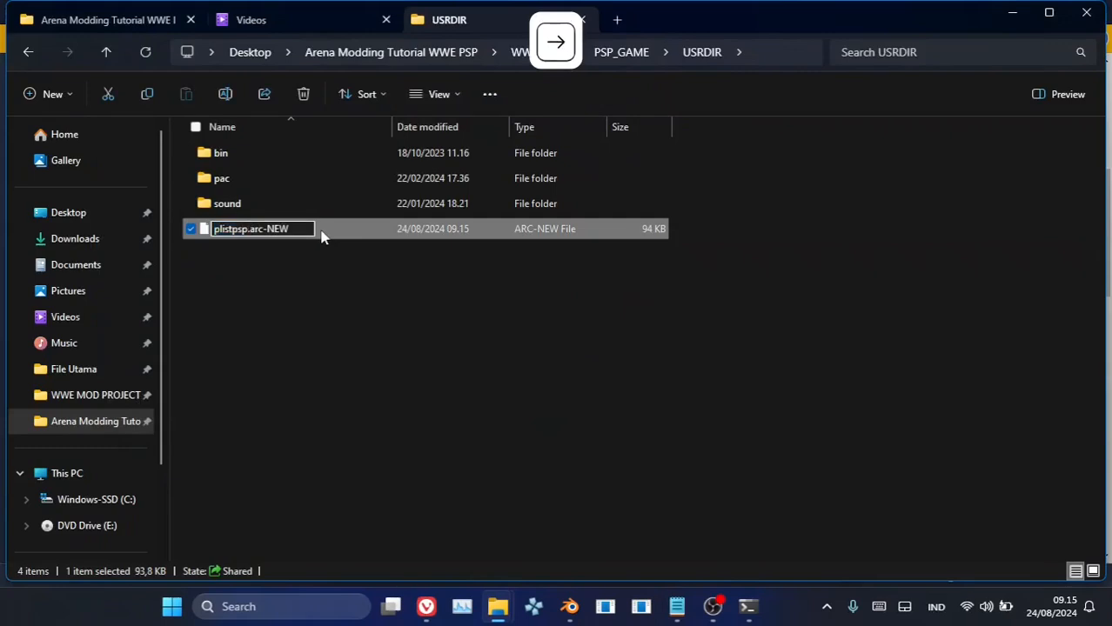
key("Delete")
key("Delete")
key("Delete")
key("Delete")
key("Return")
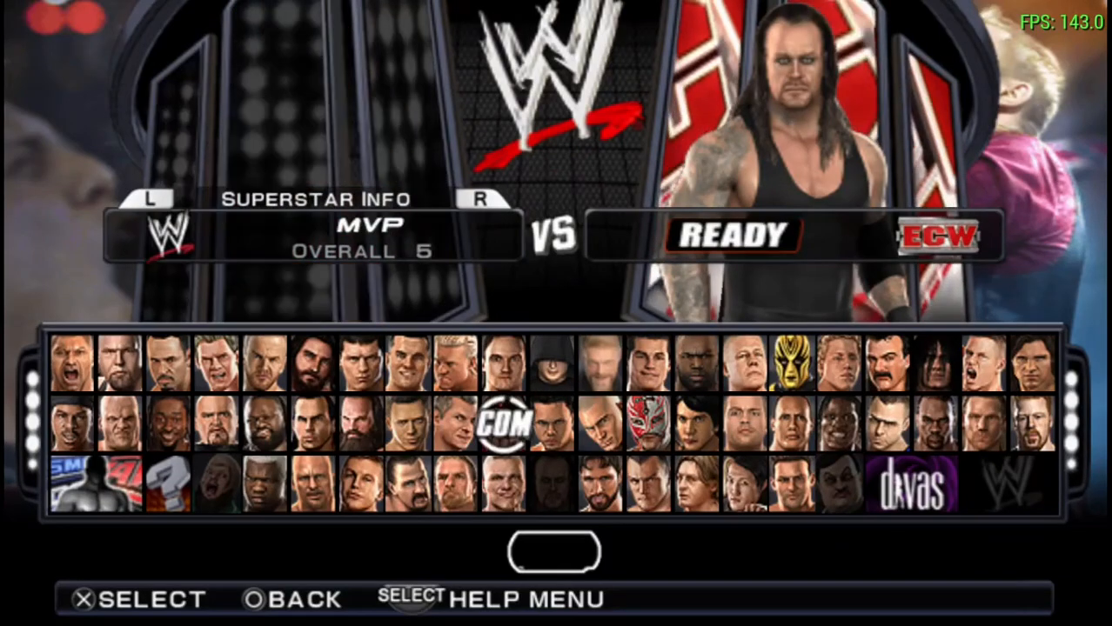
- Switch to the running game and choose Luke Gallows as the computer-controlled superstar facing The Undertaker
key("Left")
key("Left")
key("Left")
key("Left")
key("Left")
key("Left")
key("Left")
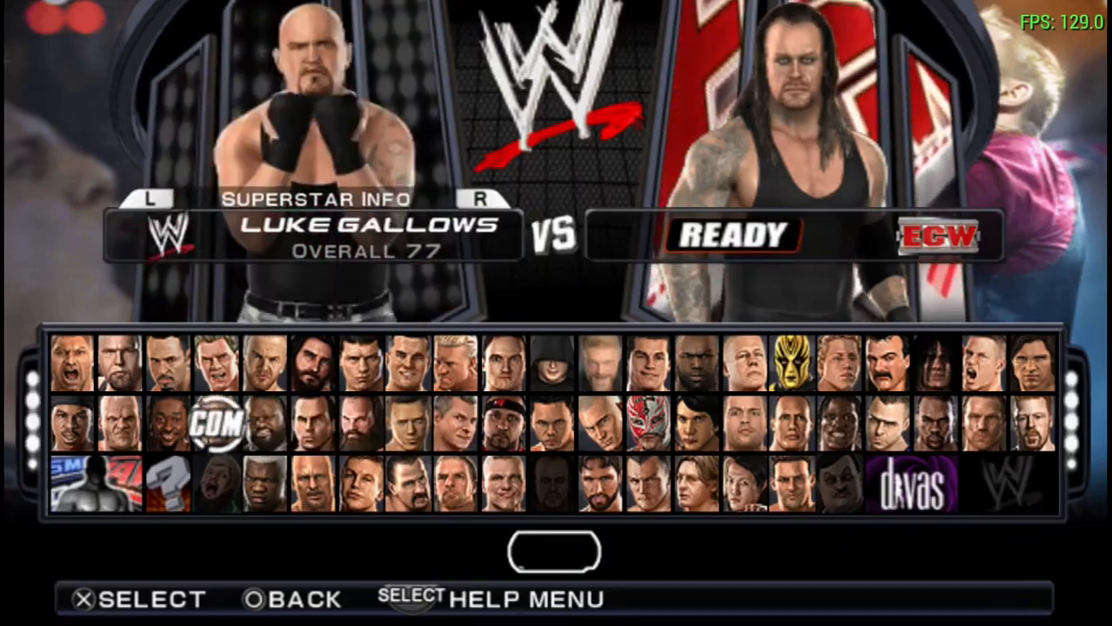
key("z")
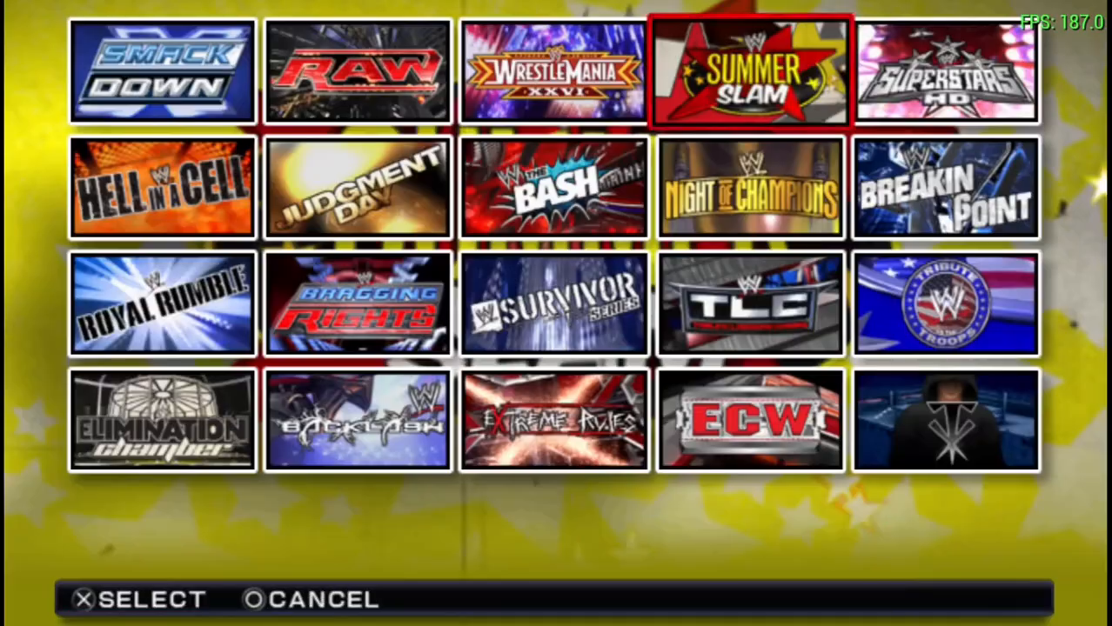
- Choose the modded arena on the arena selection screen and start the test match
key("Down")
key("Down")
key("Down")
key("Down")
key("Right")
key("Right")
key("z")
key("Left")
key("Left")
key("z")
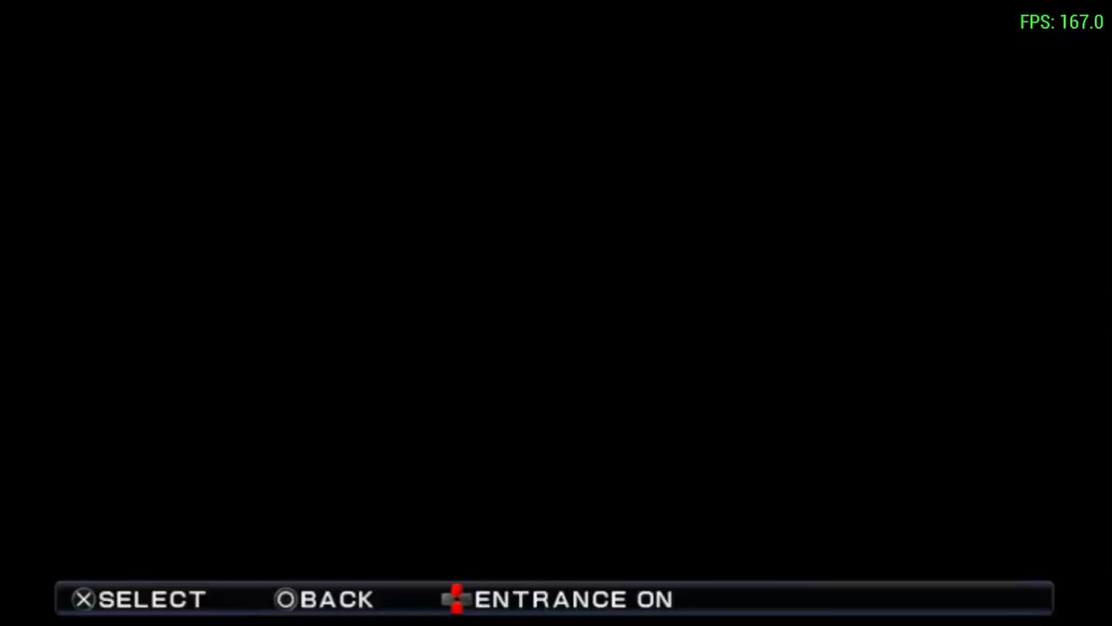